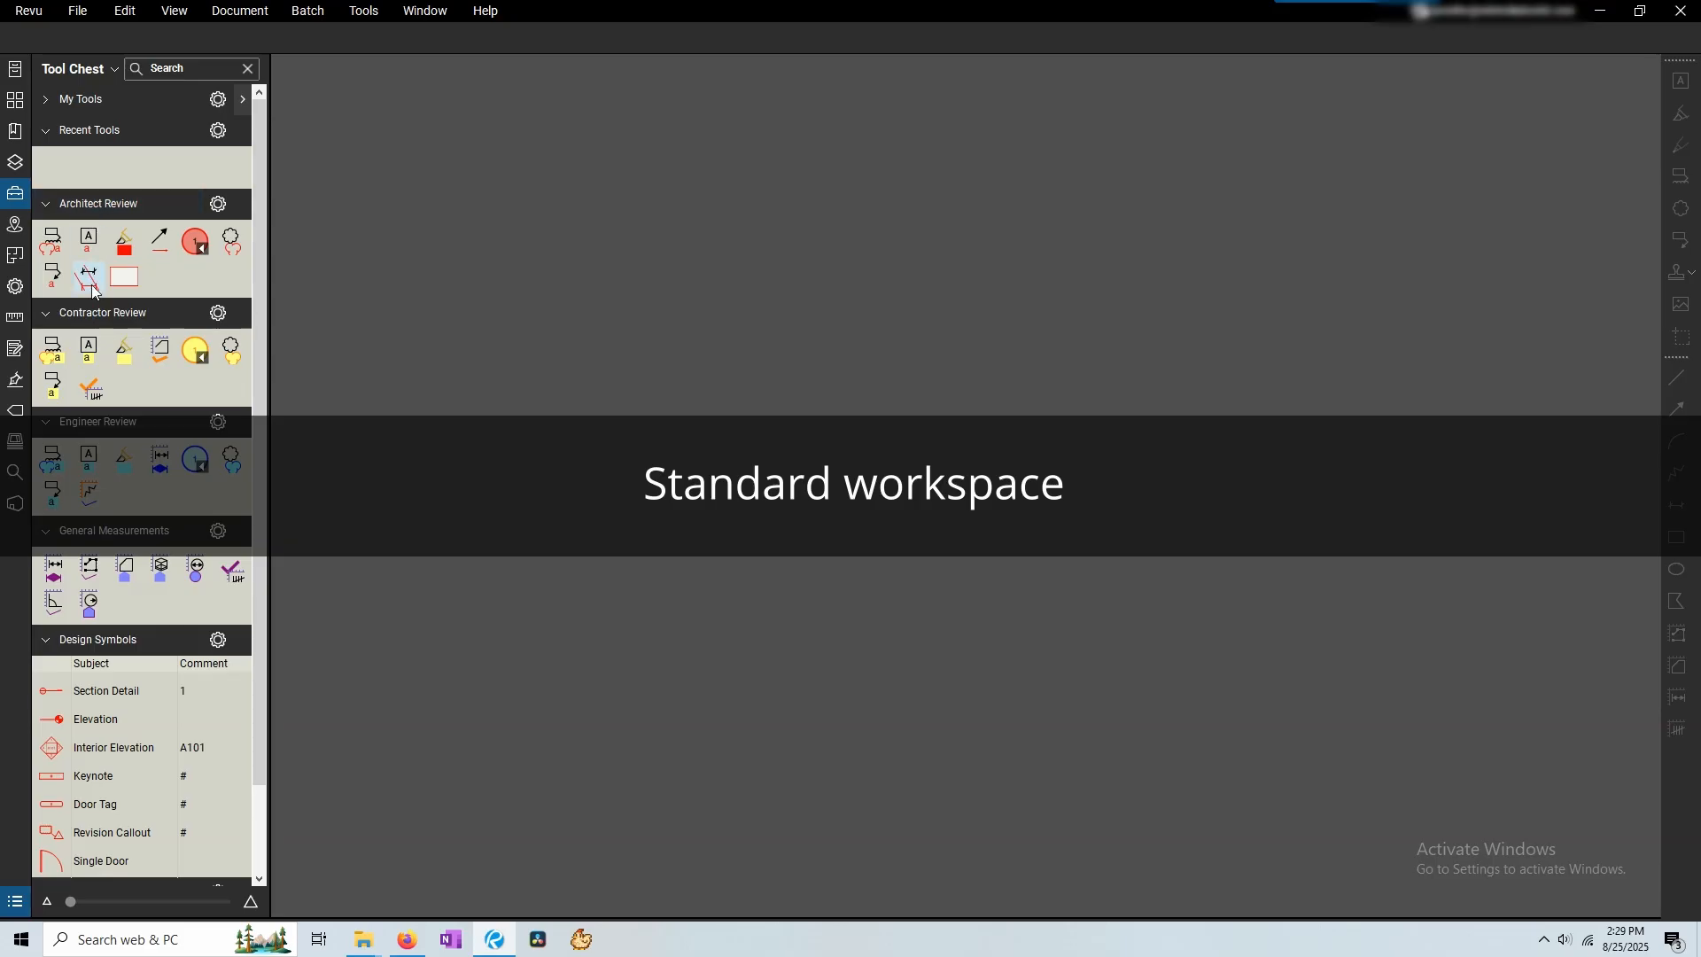
scroll(96, 282, down, 1)
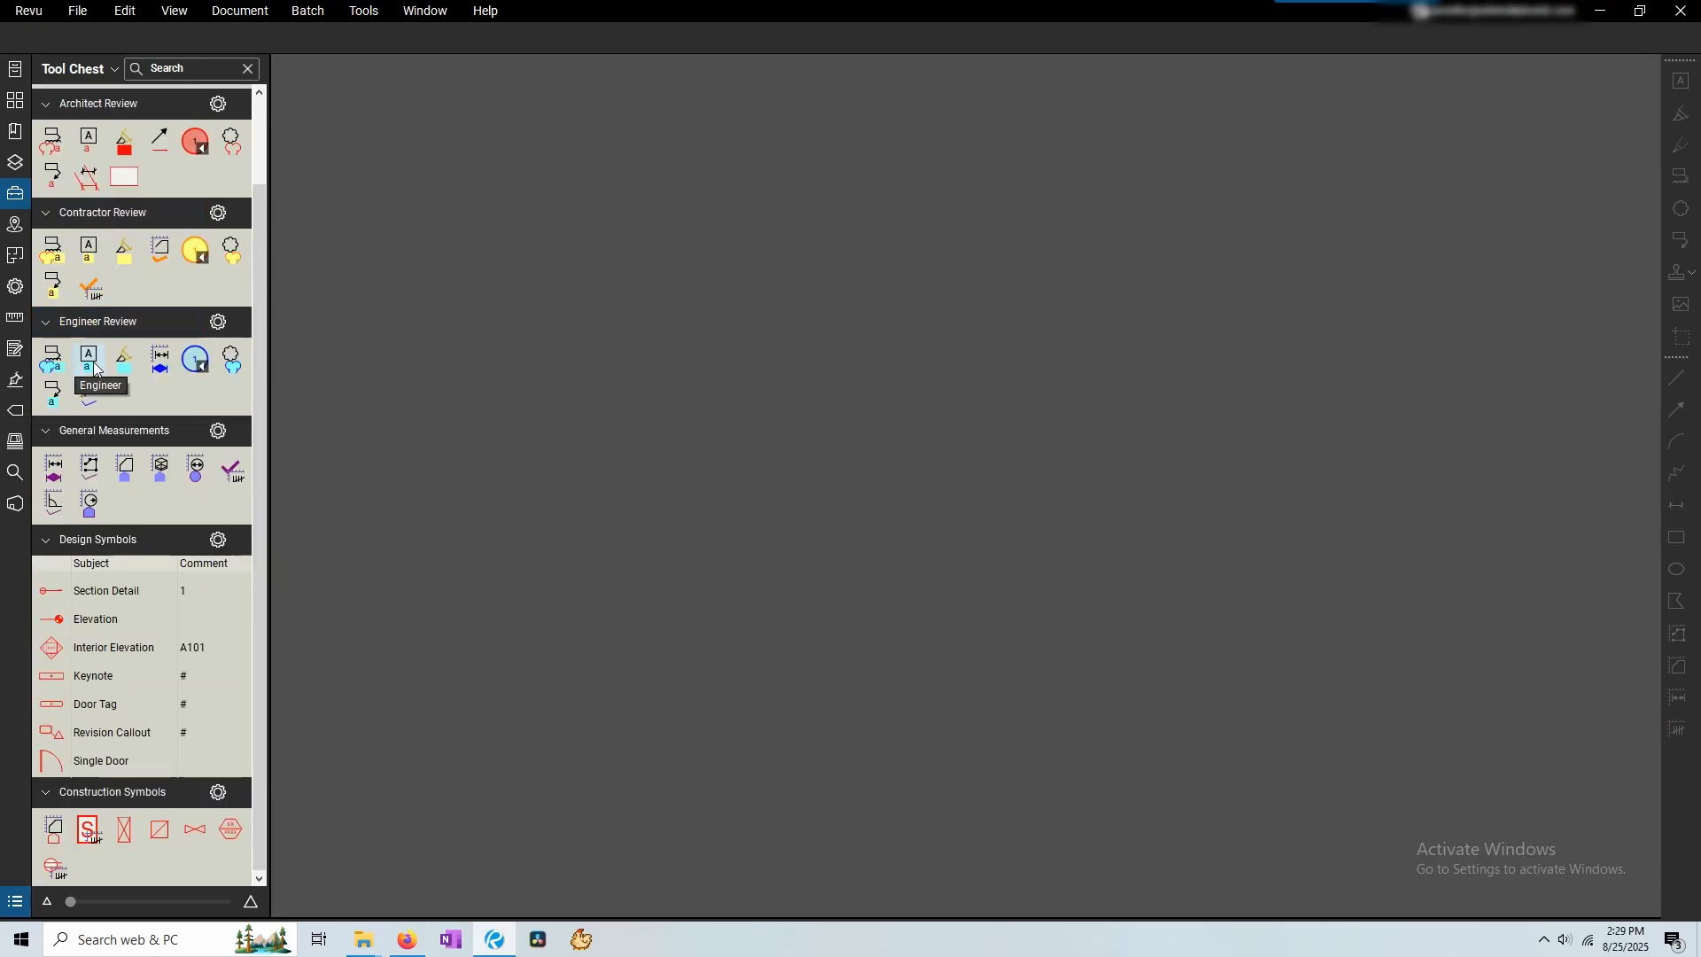
scroll(88, 283, up, 1)
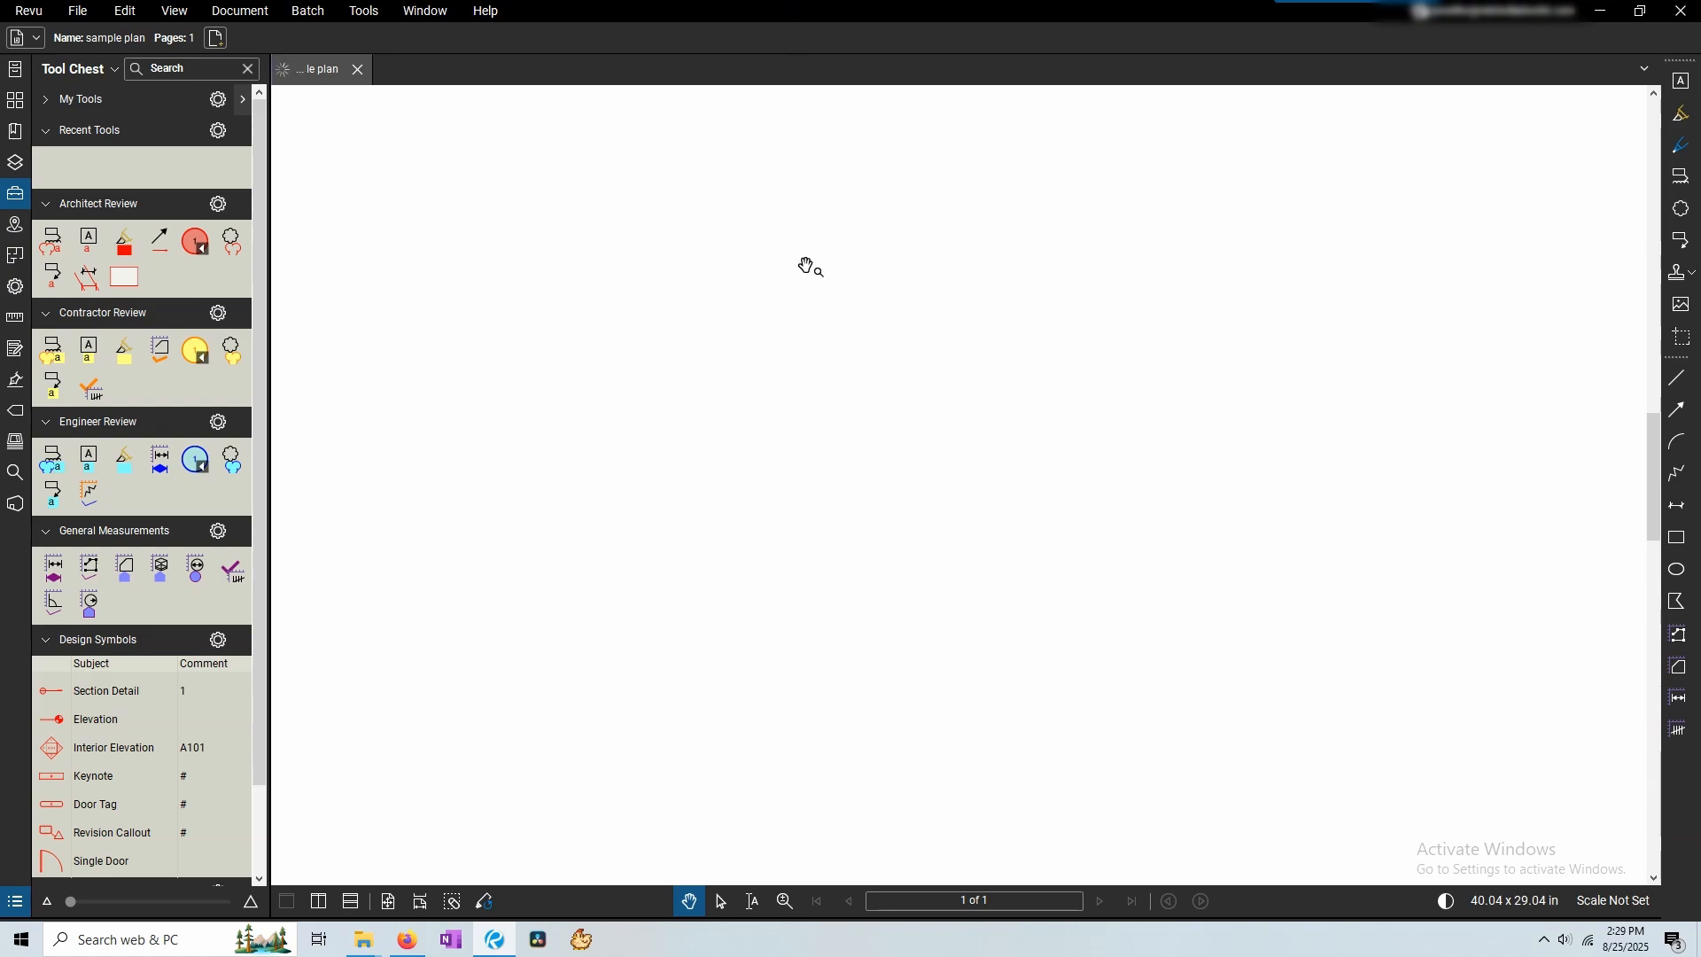
Set the plan's page scale to the preset 1" = 30' and switch the scale to custom entry.
scroll(803, 273, down, 5)
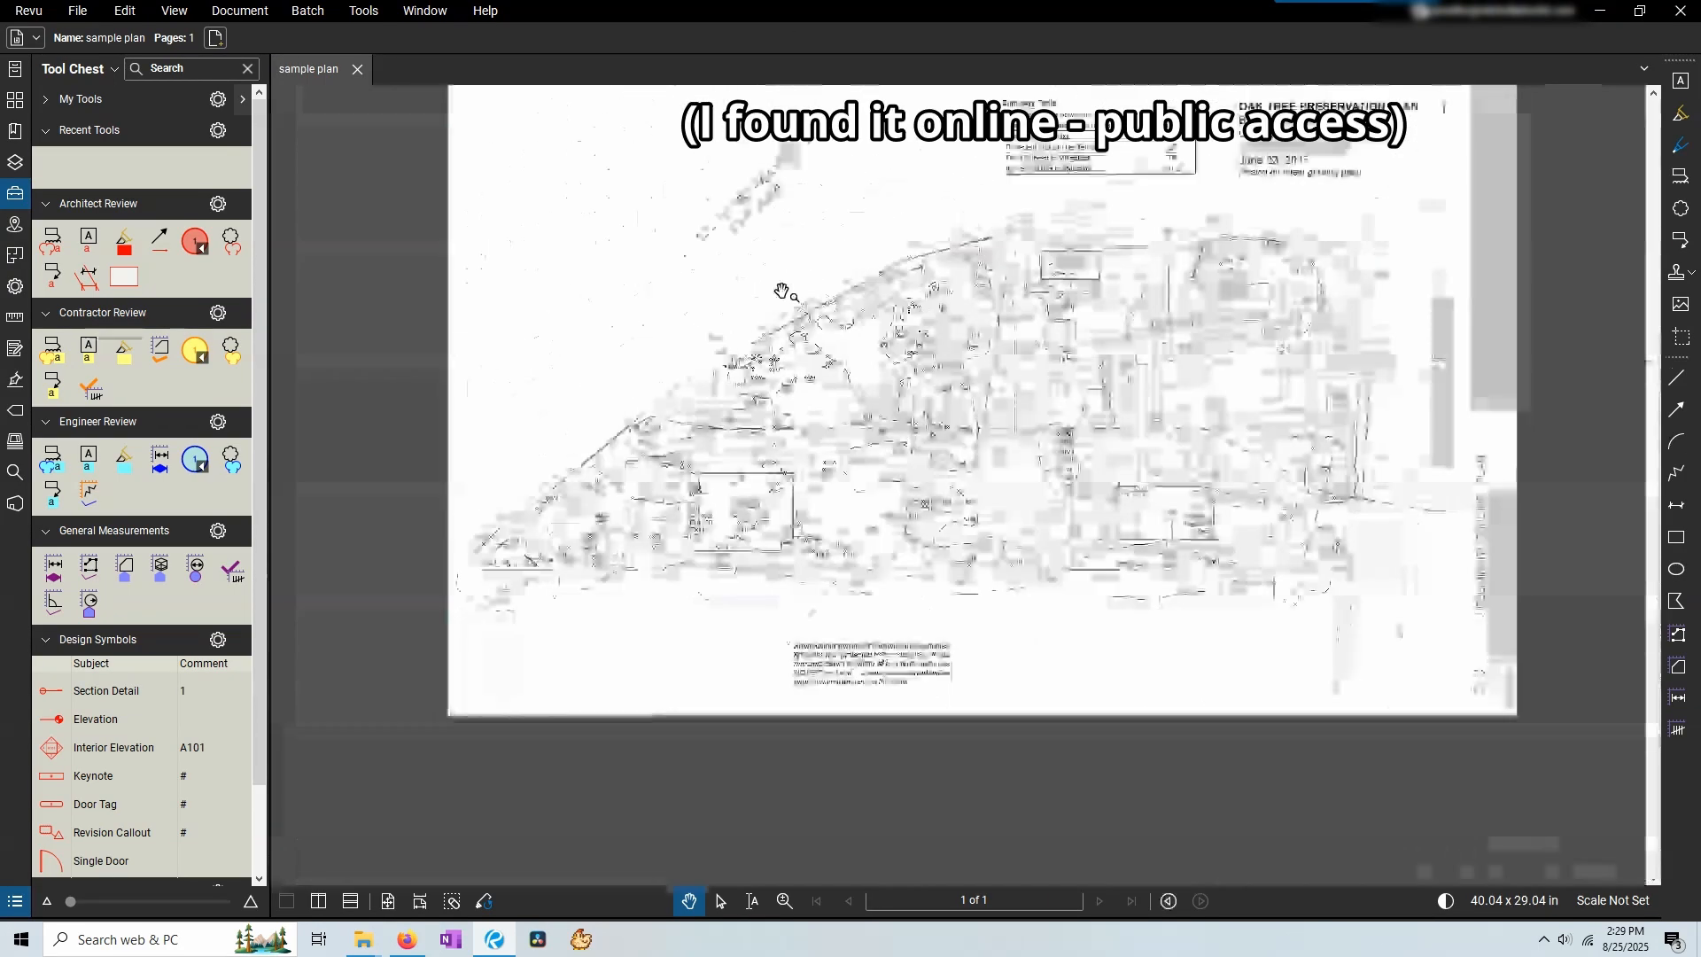
drag(974, 379, 964, 423)
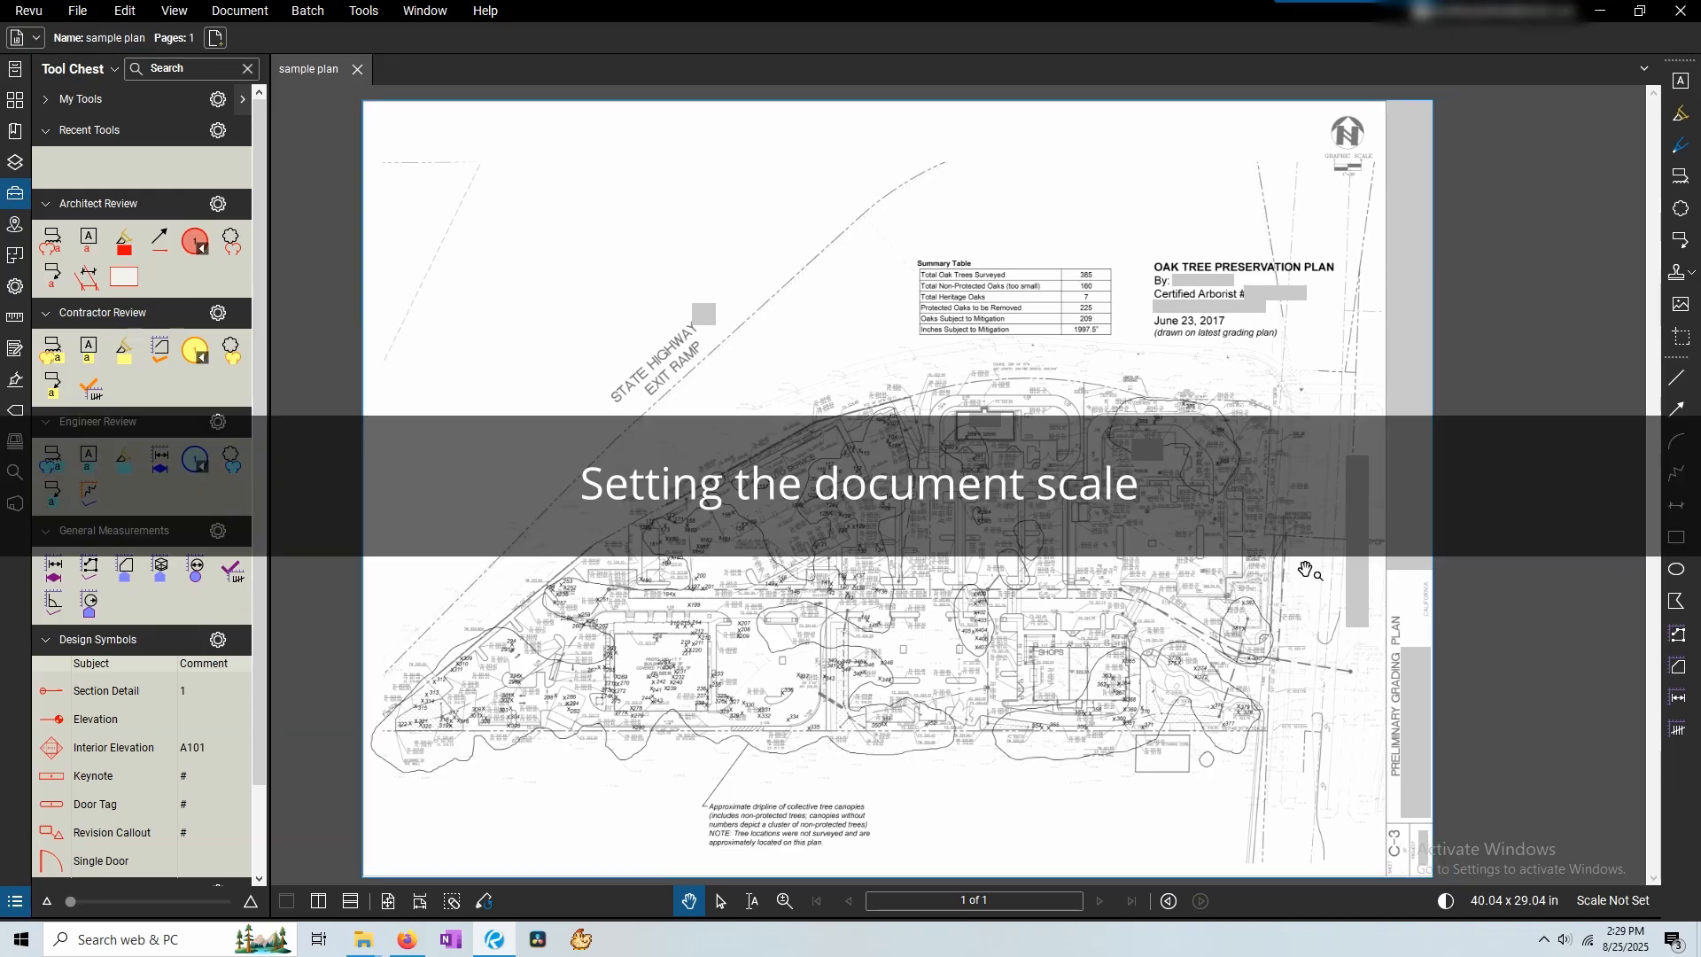
drag(1306, 570, 1305, 564)
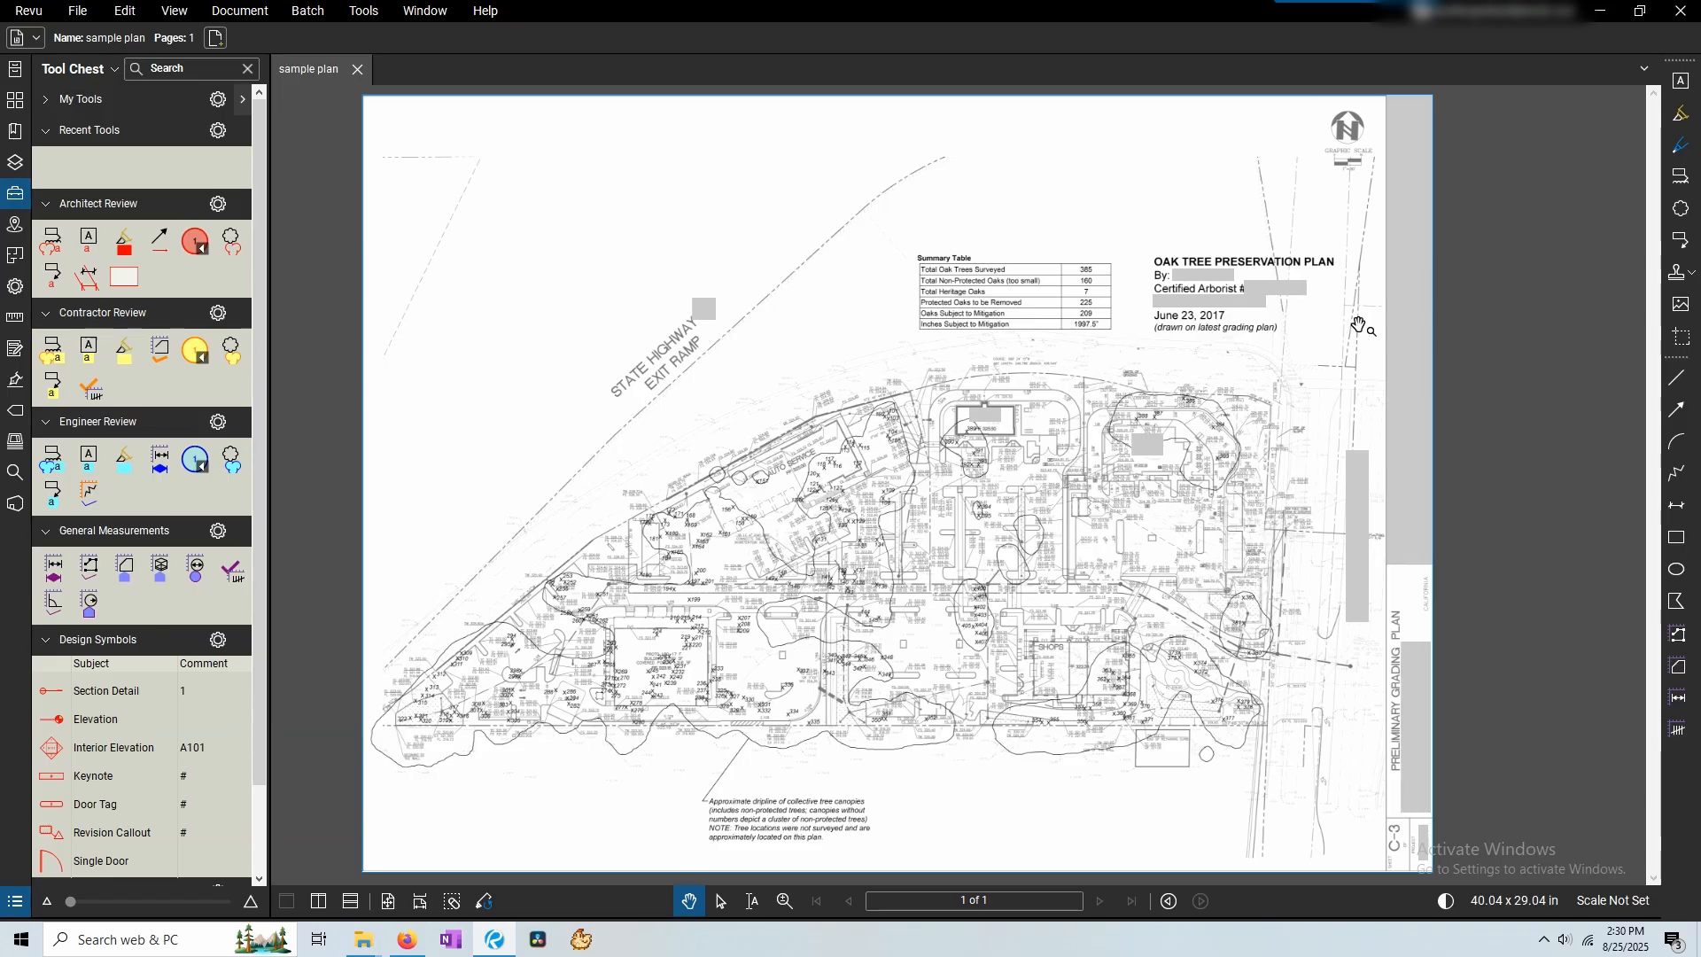
scroll(1432, 212, up, 5)
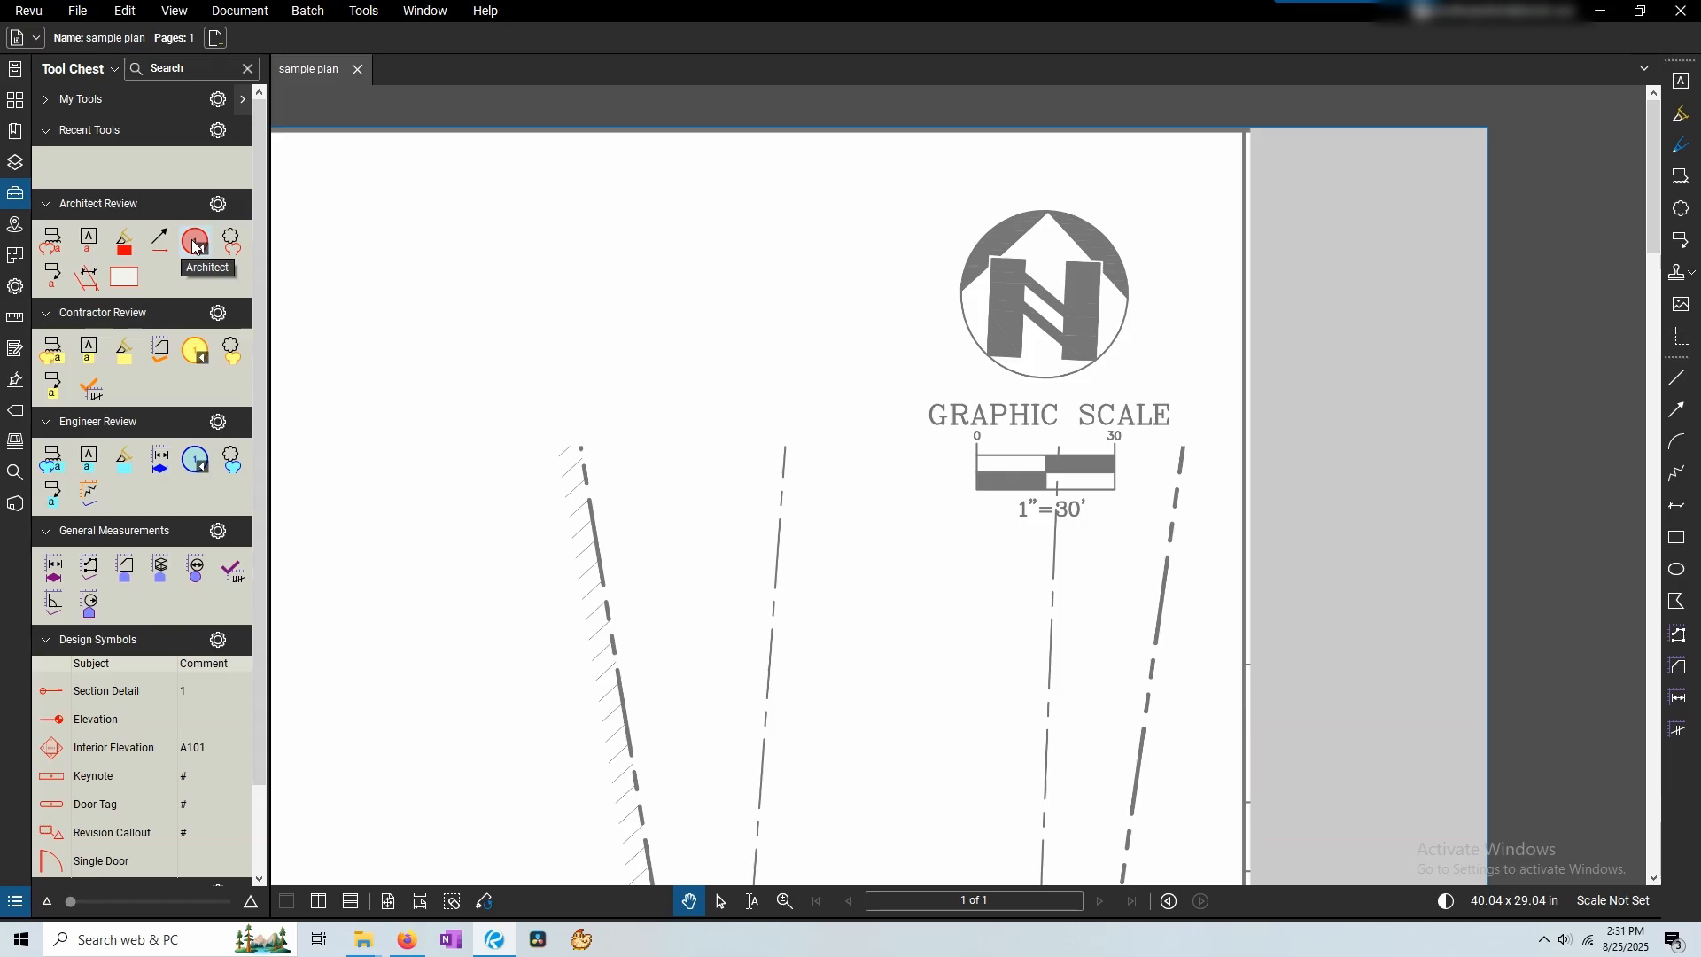
click(13, 319)
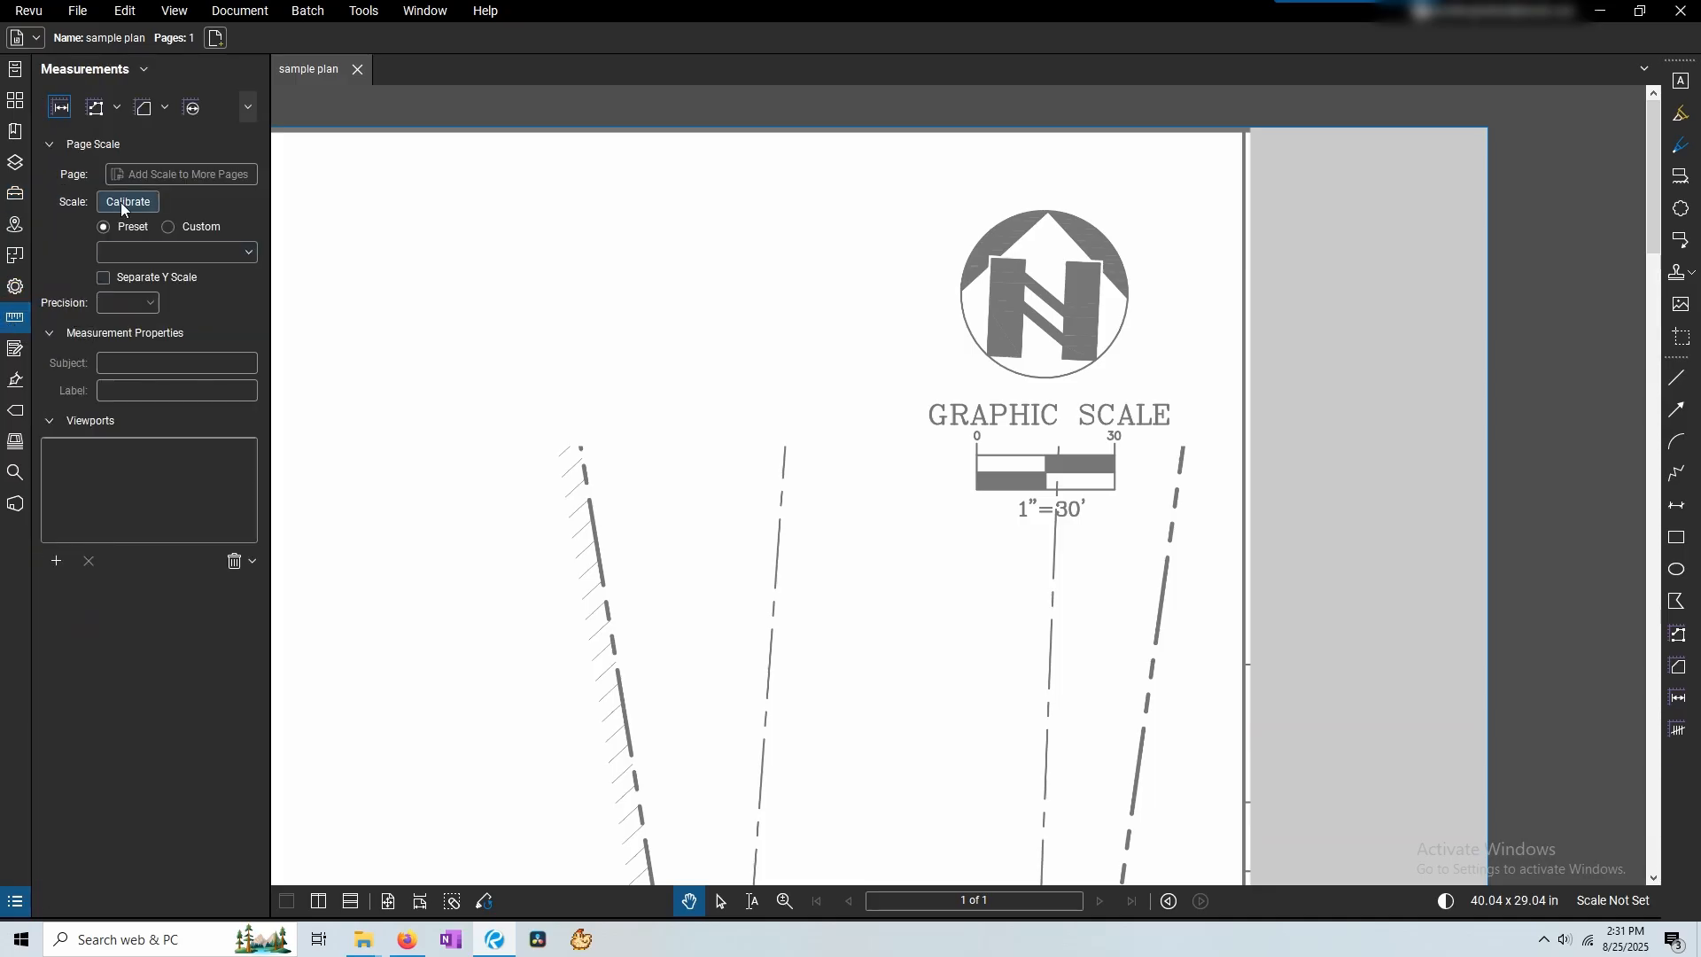
drag(1023, 505, 993, 477)
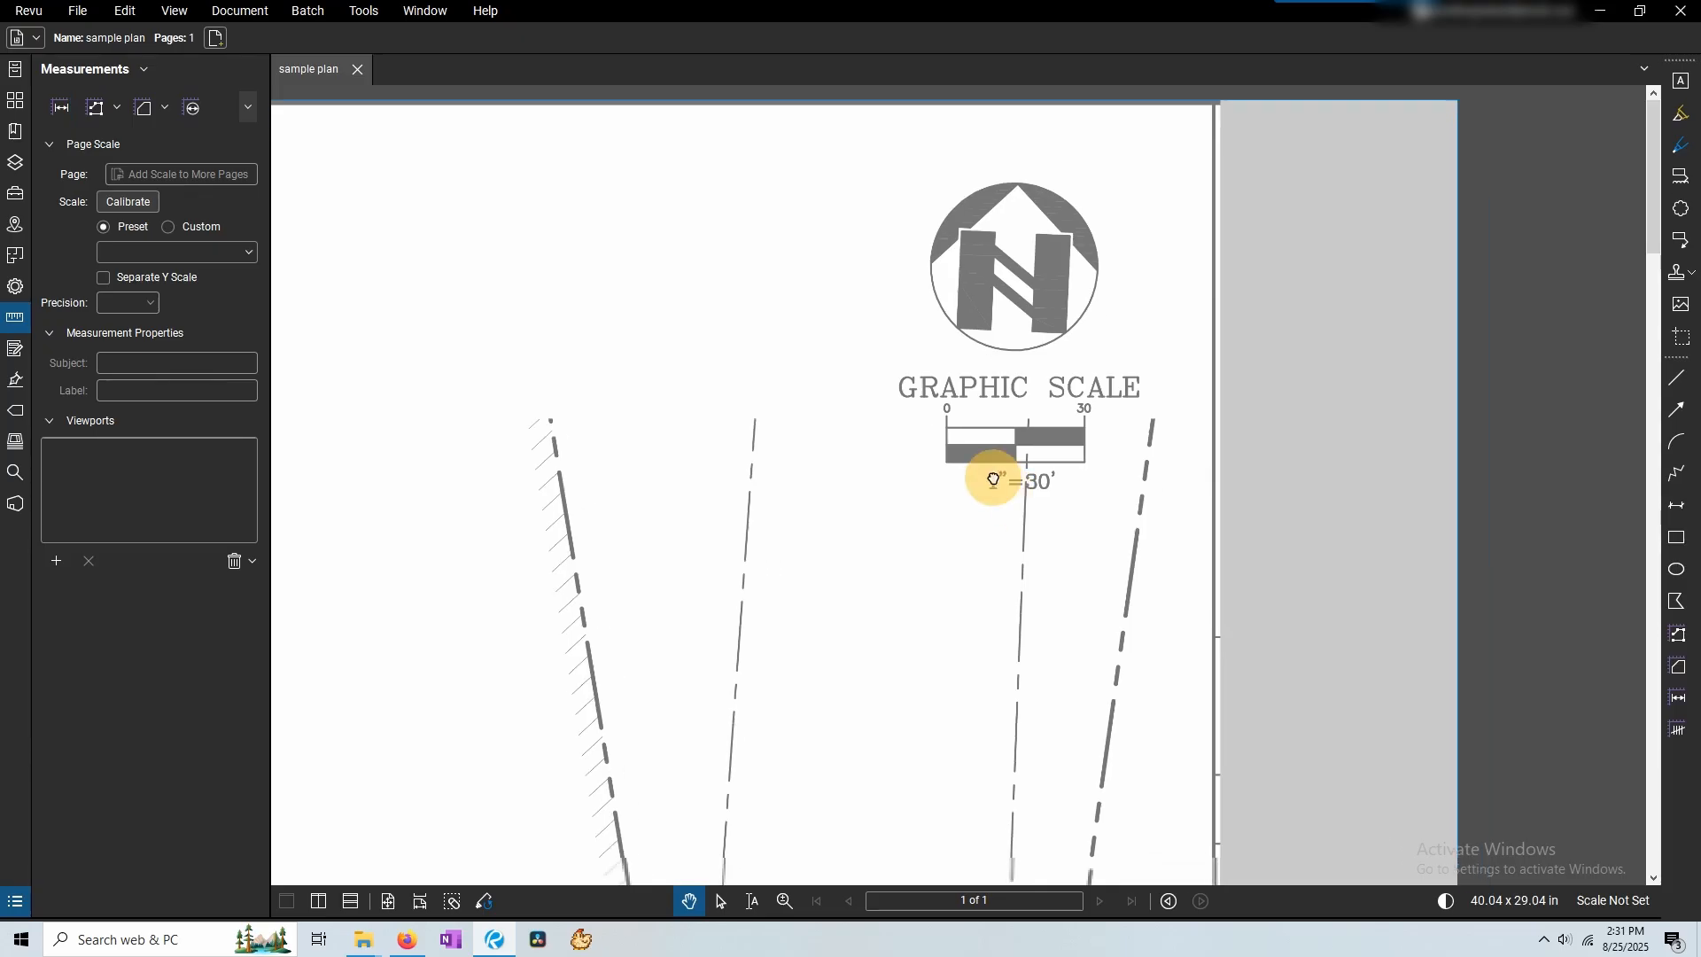
click(1024, 498)
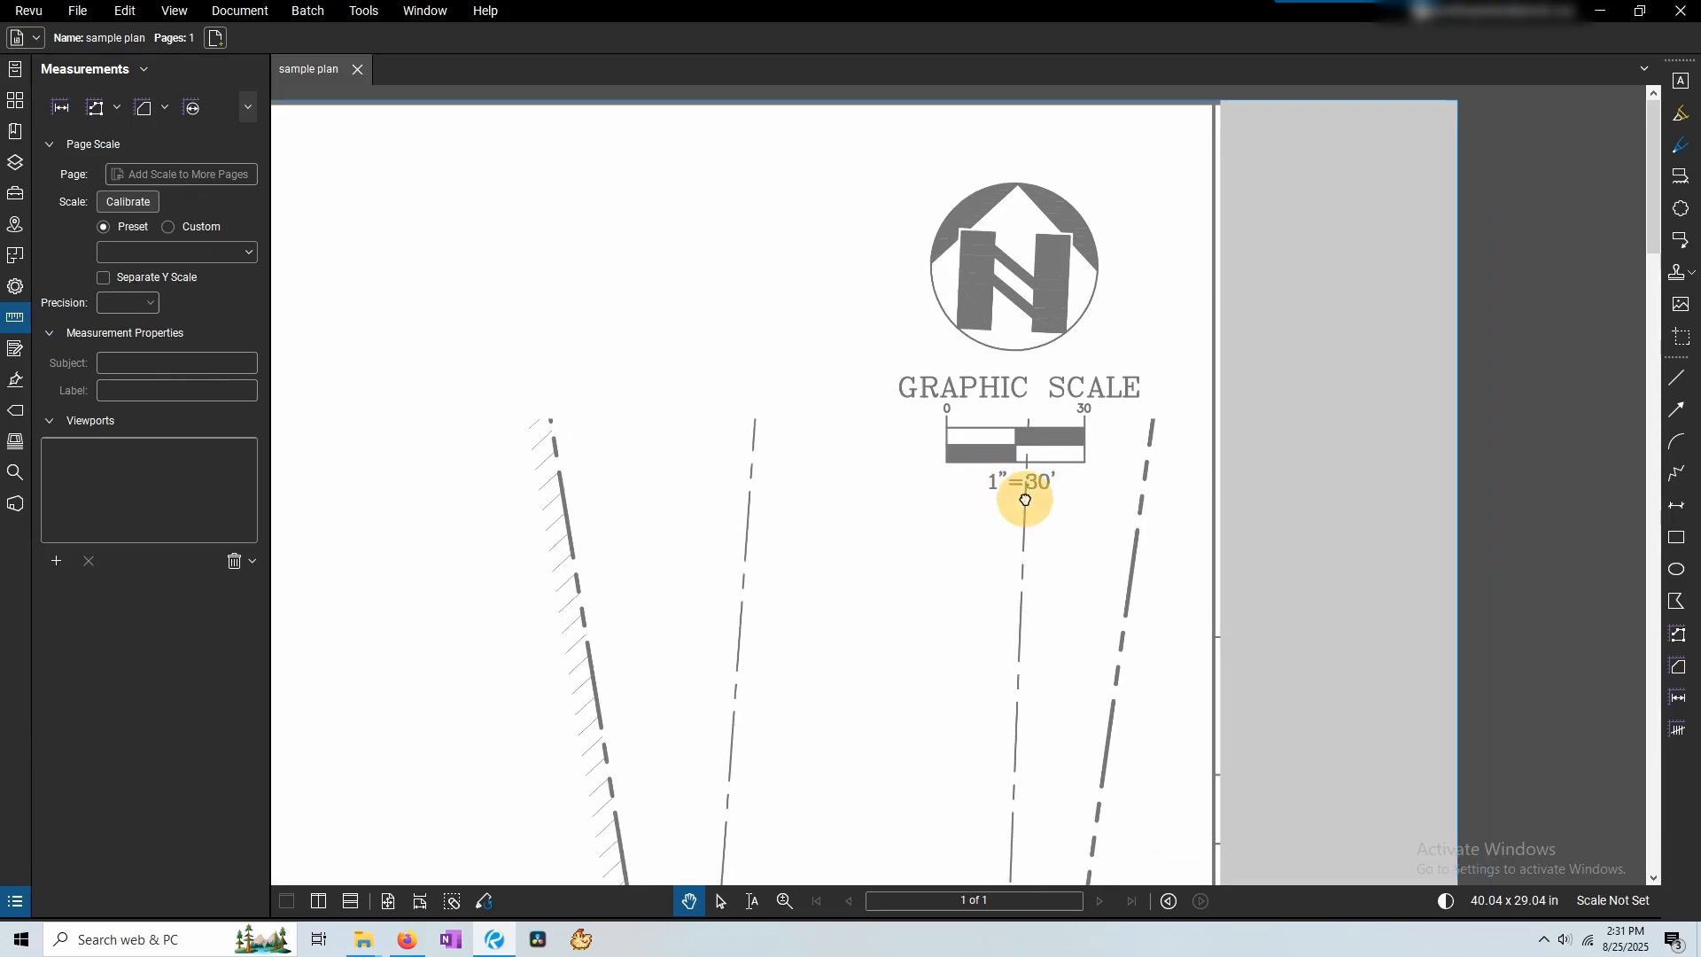
click(133, 252)
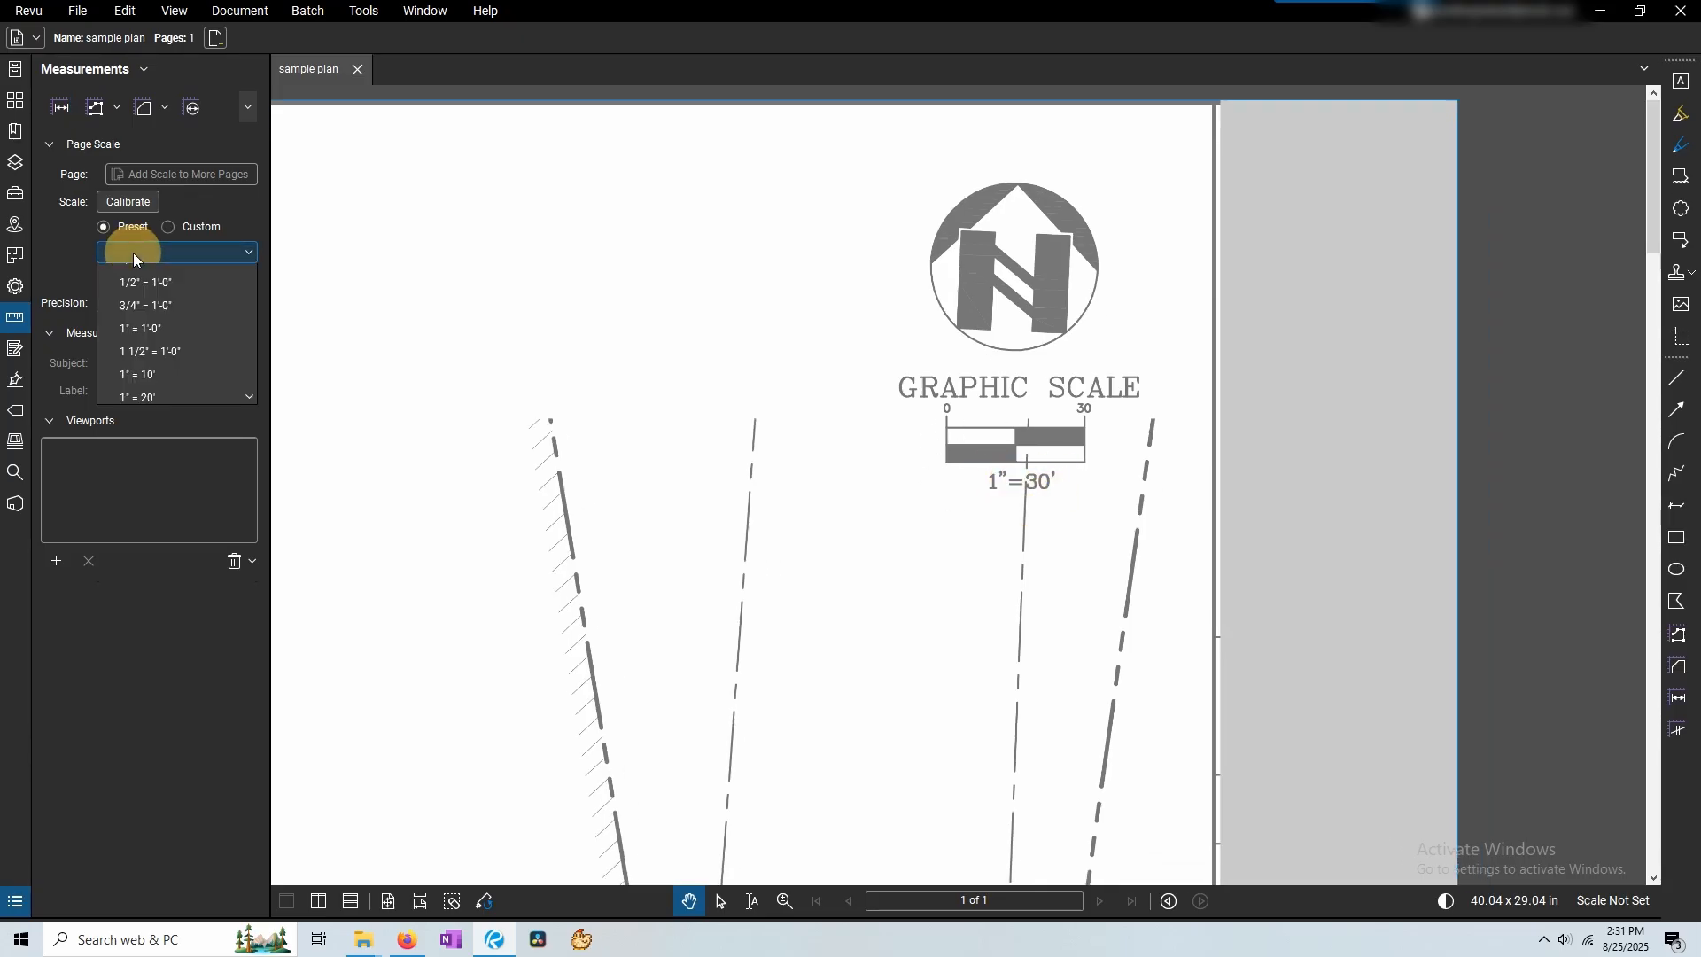
scroll(189, 554, down, 2)
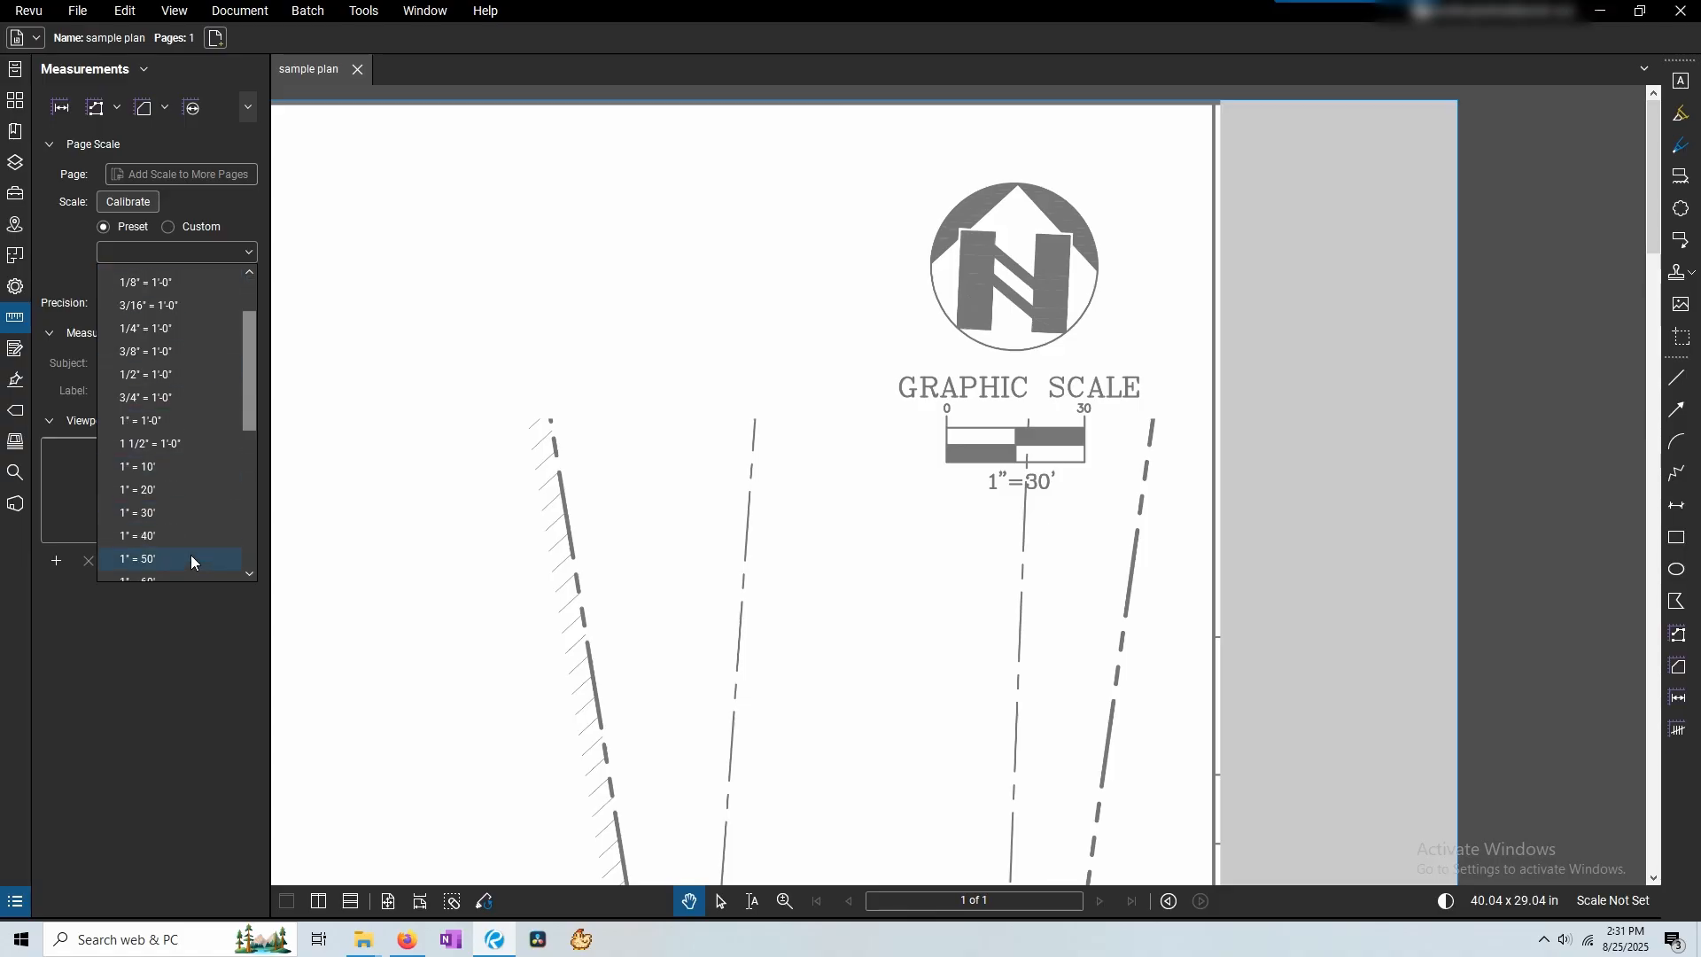
click(205, 513)
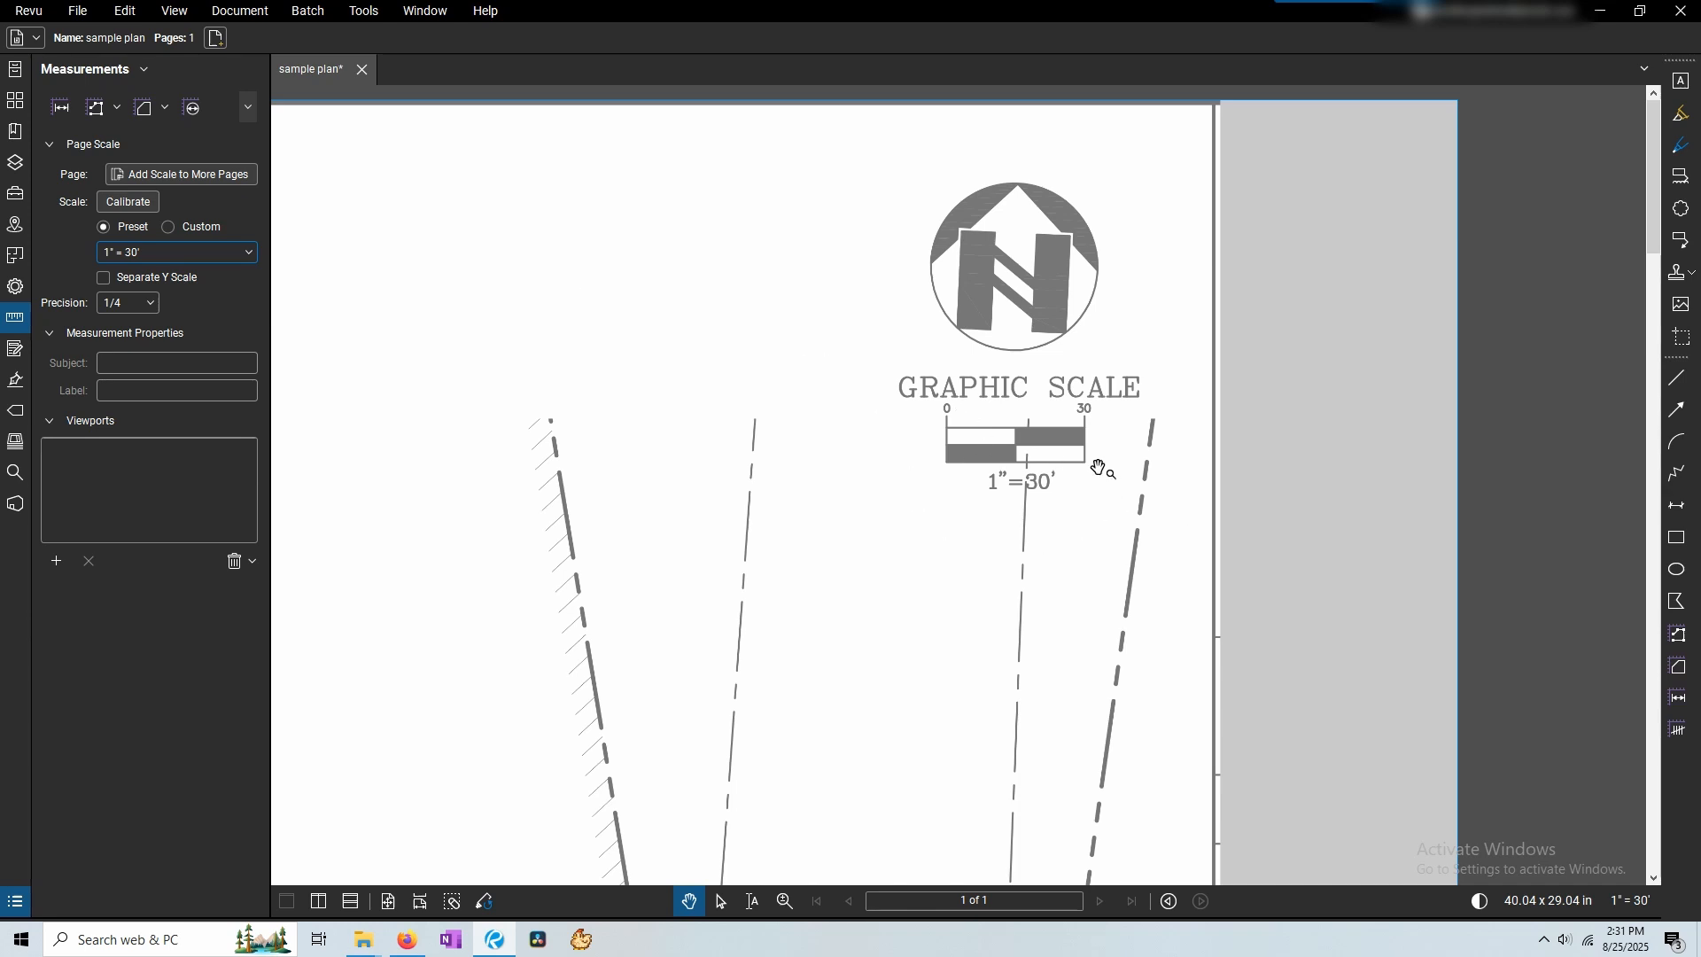
click(169, 227)
click(101, 280)
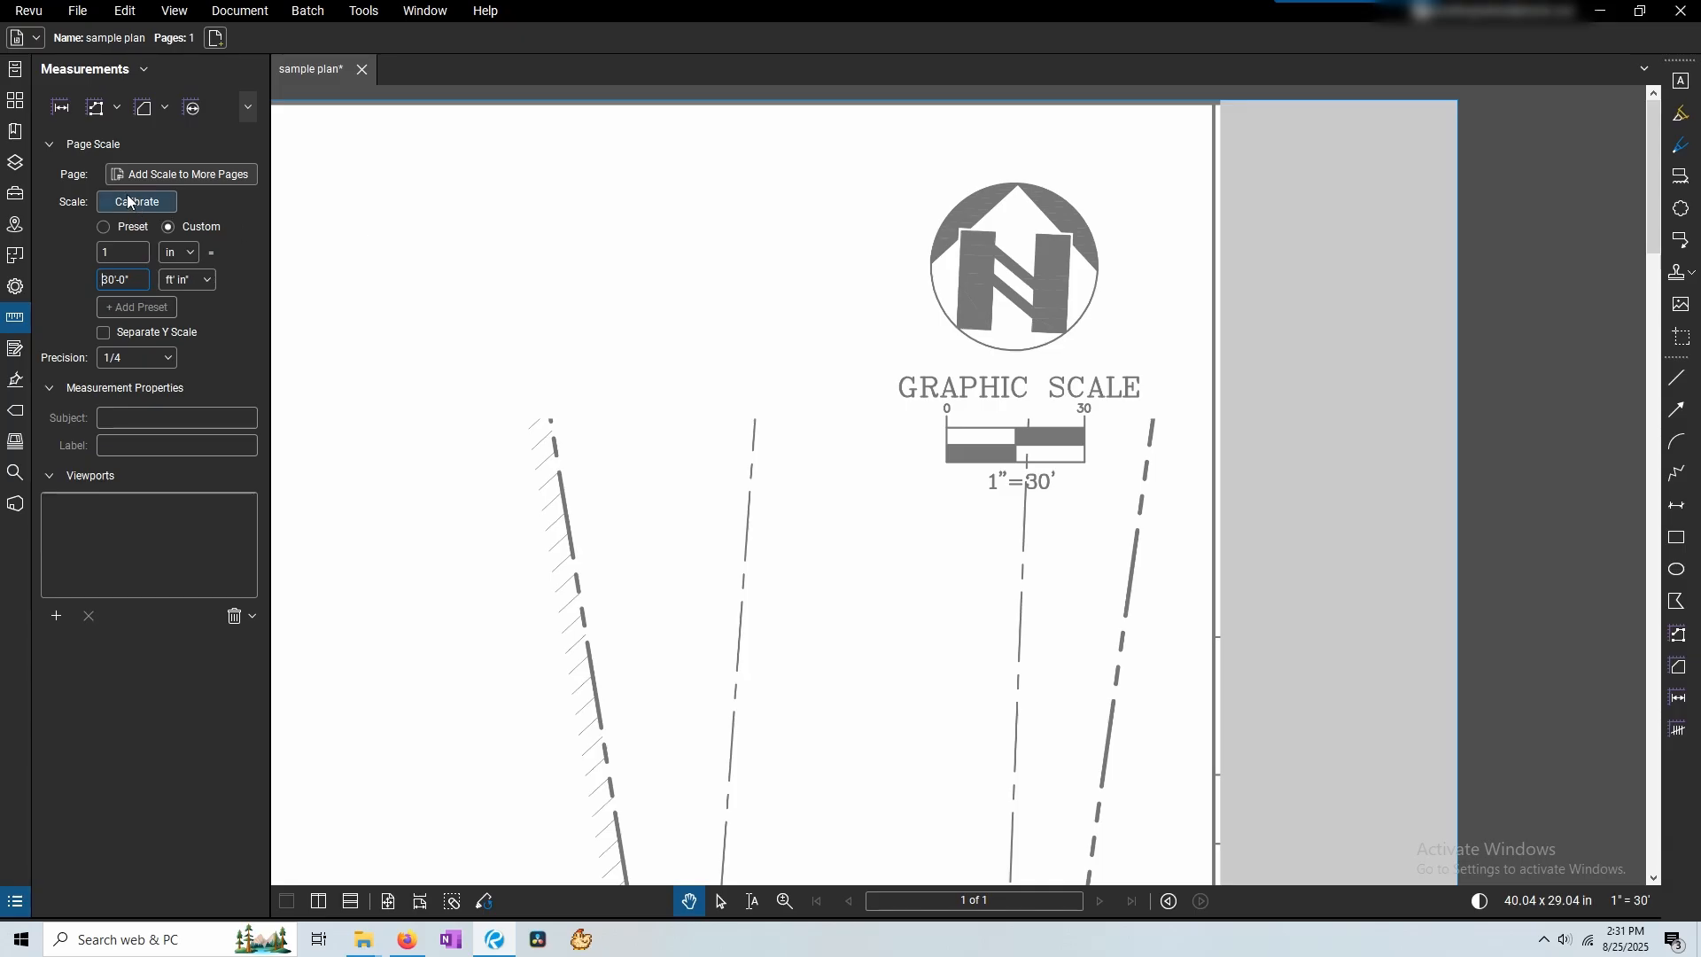
Examine the grading area around trees 384 to 388 and the graphic scale bar beneath the north arrow.
scroll(675, 380, down, 4)
drag(644, 502, 642, 464)
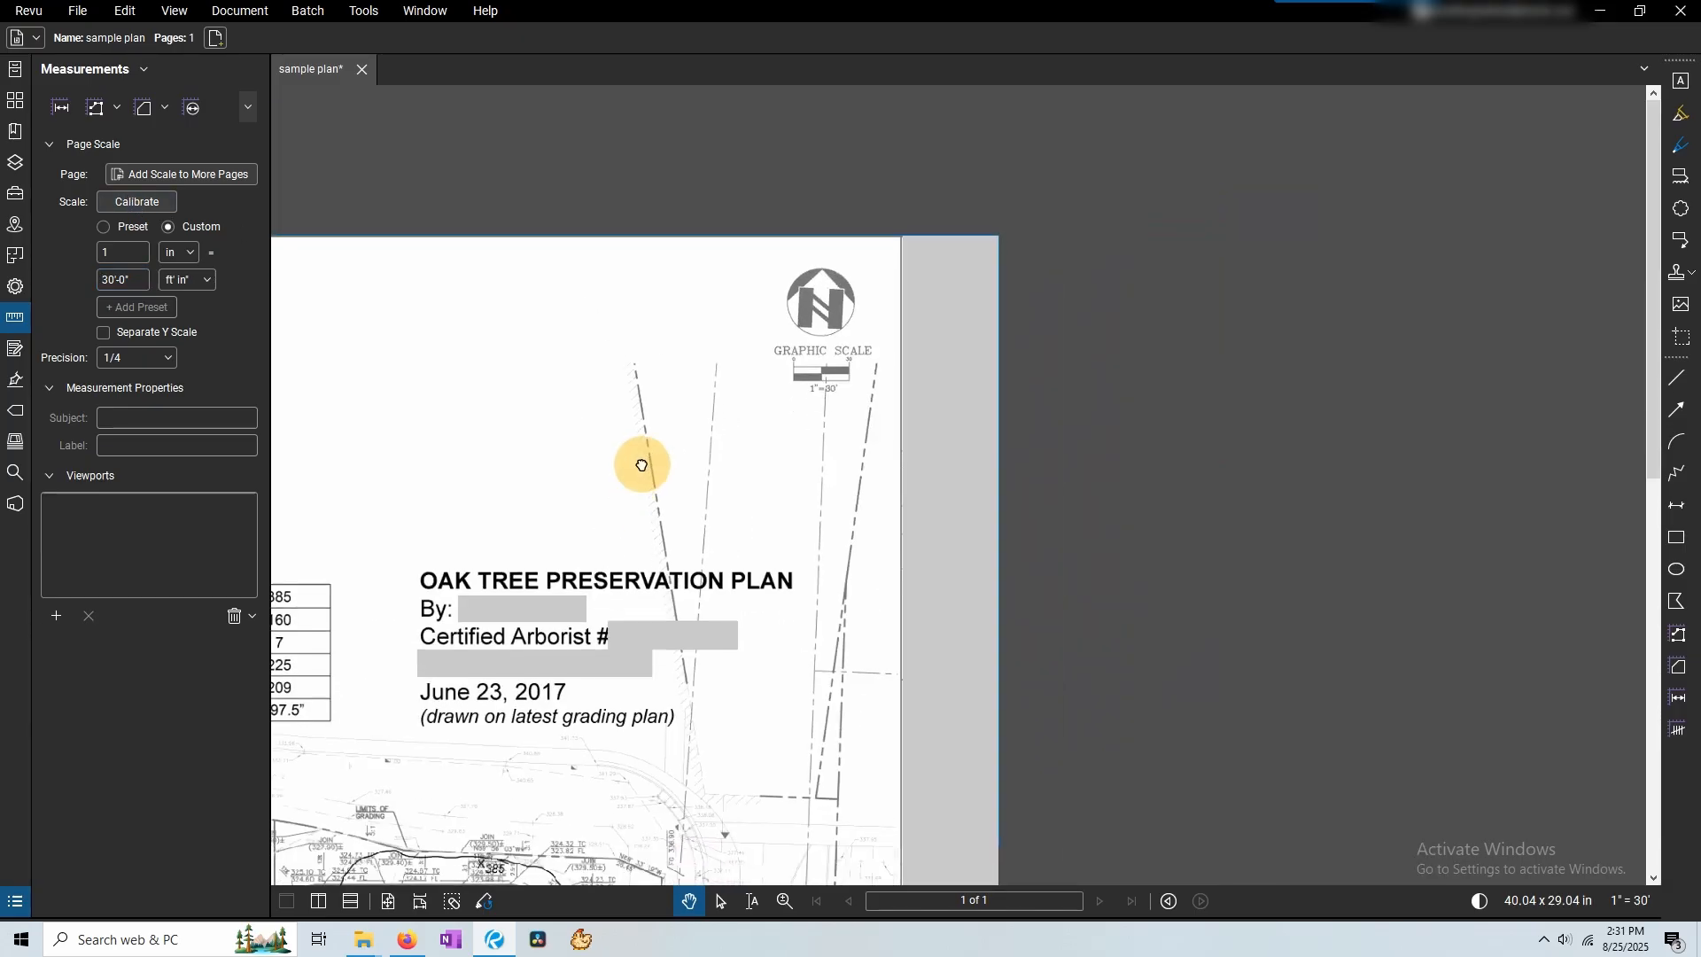
scroll(822, 374, up, 5)
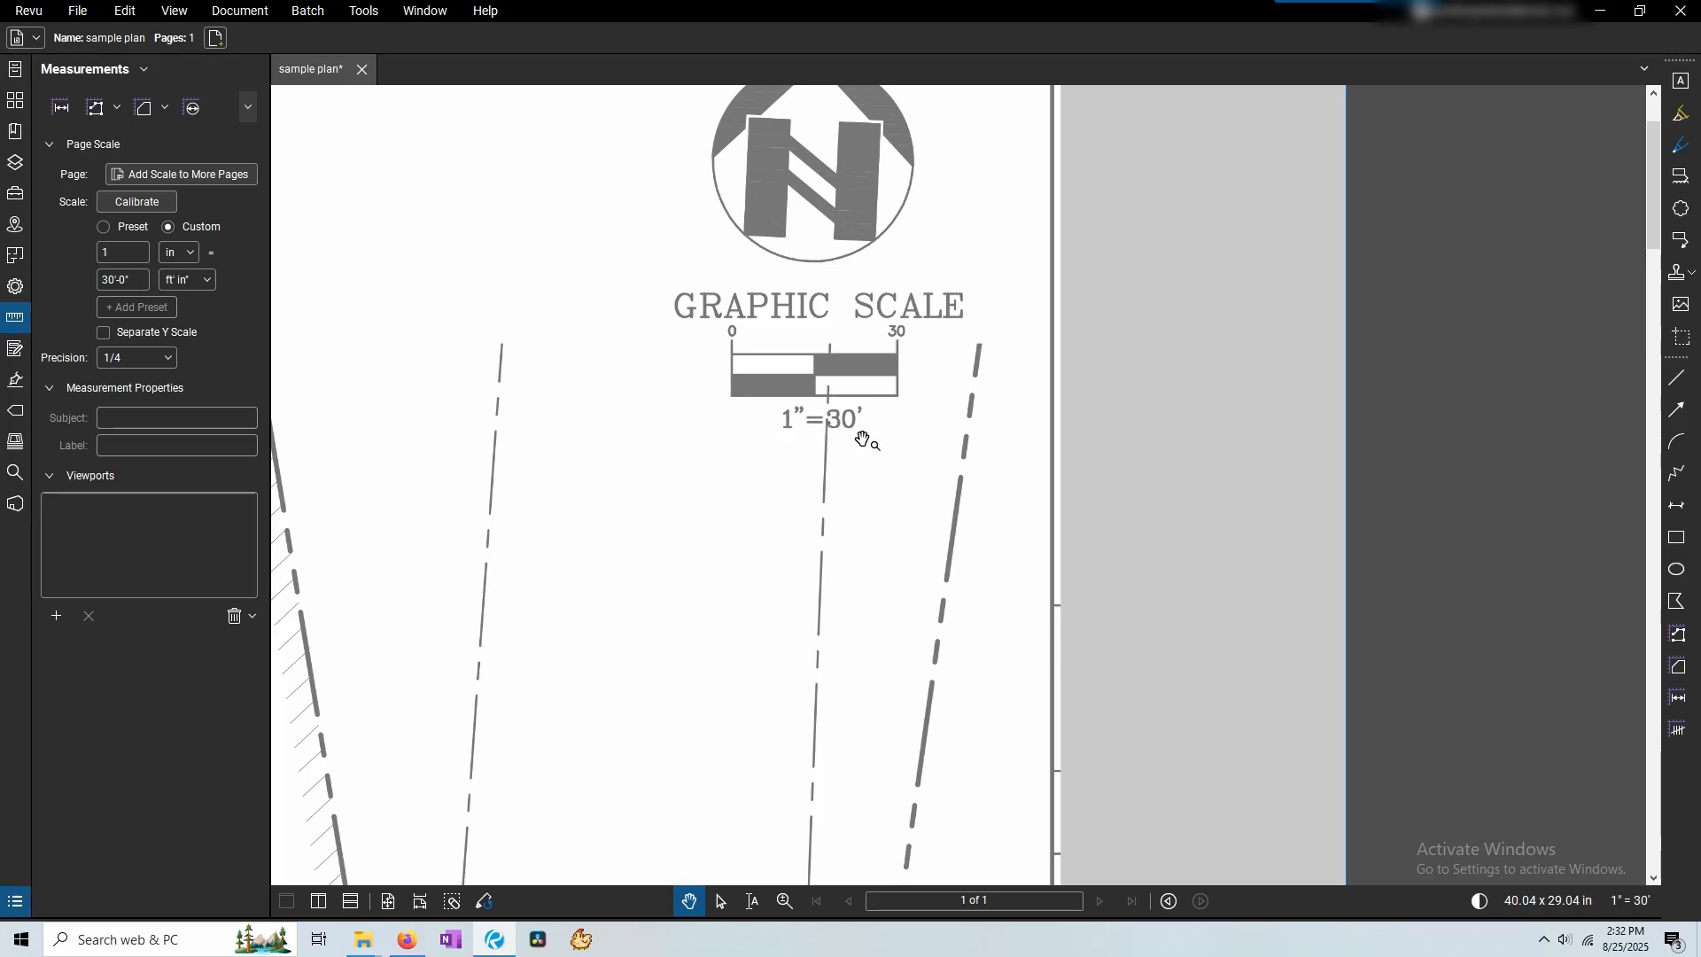
scroll(904, 439, down, 5)
drag(620, 635, 1019, 340)
scroll(670, 738, up, 3)
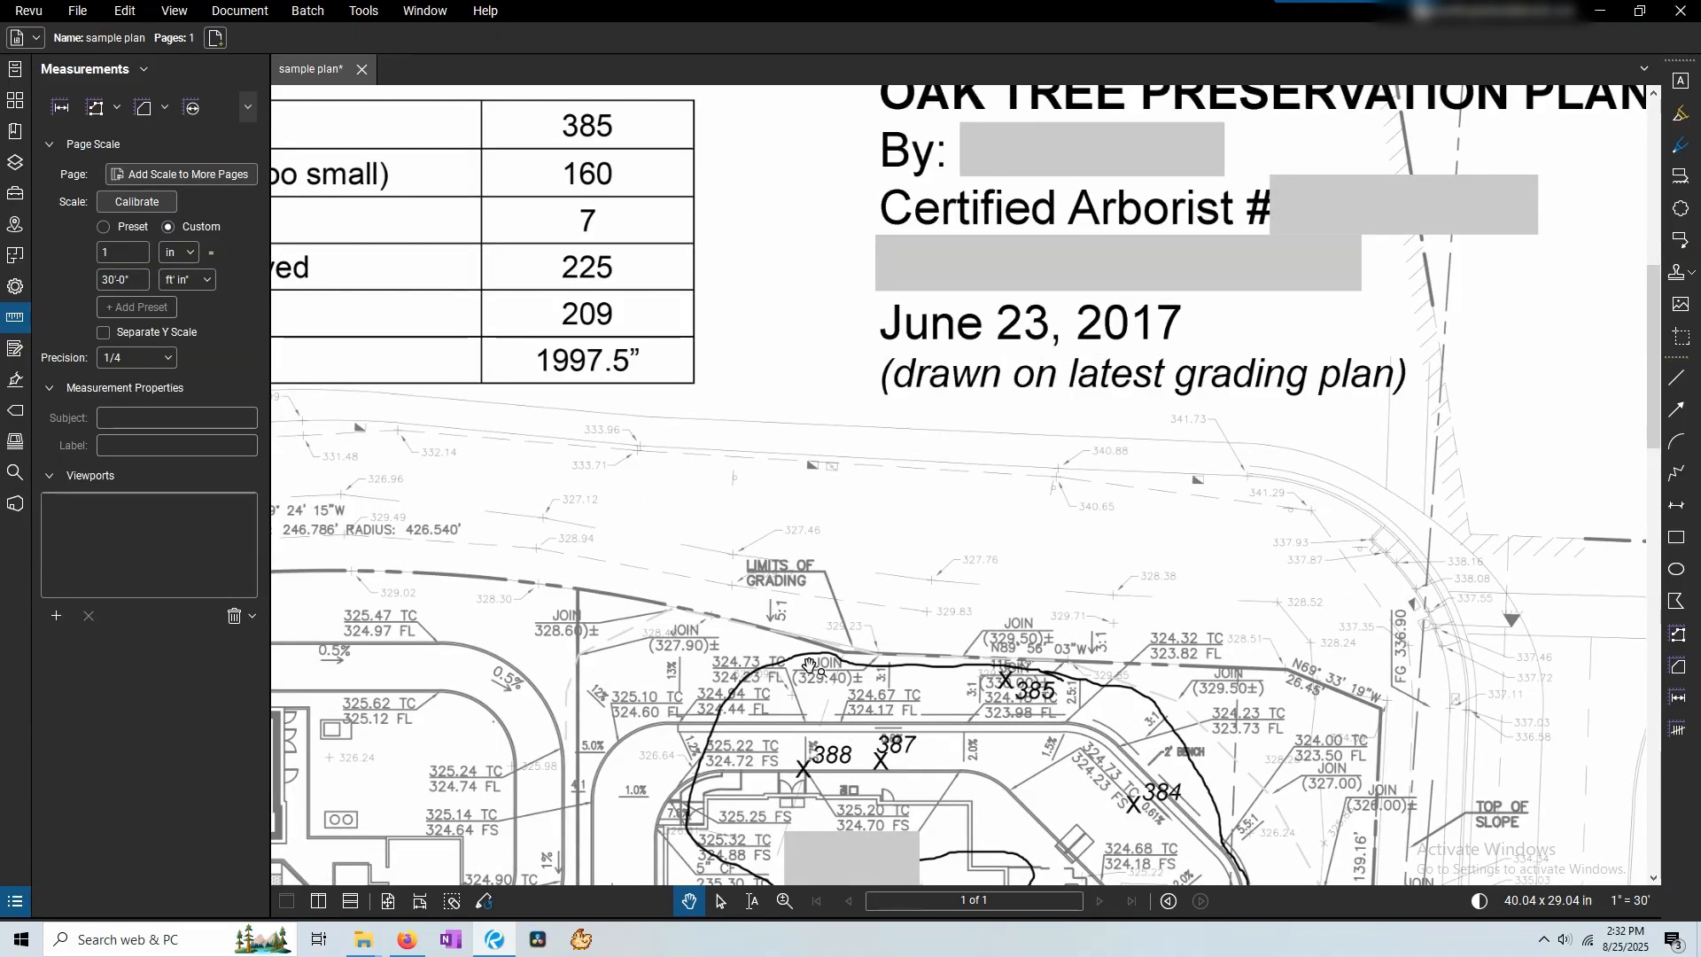
click(668, 545)
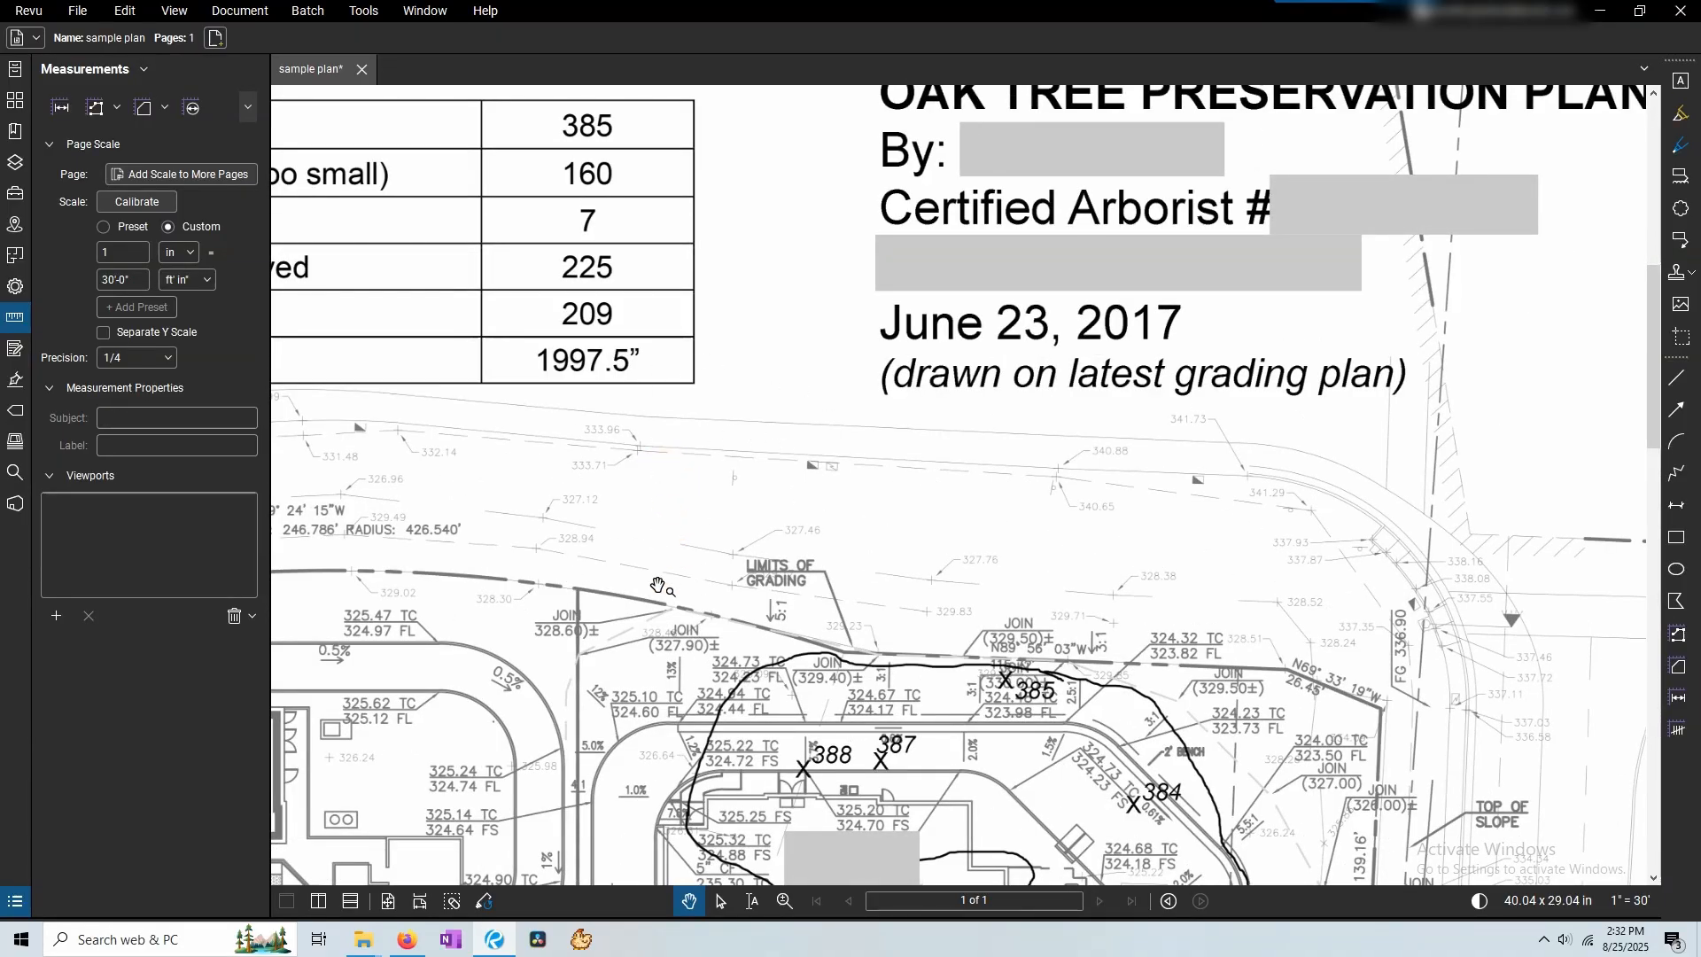
click(680, 468)
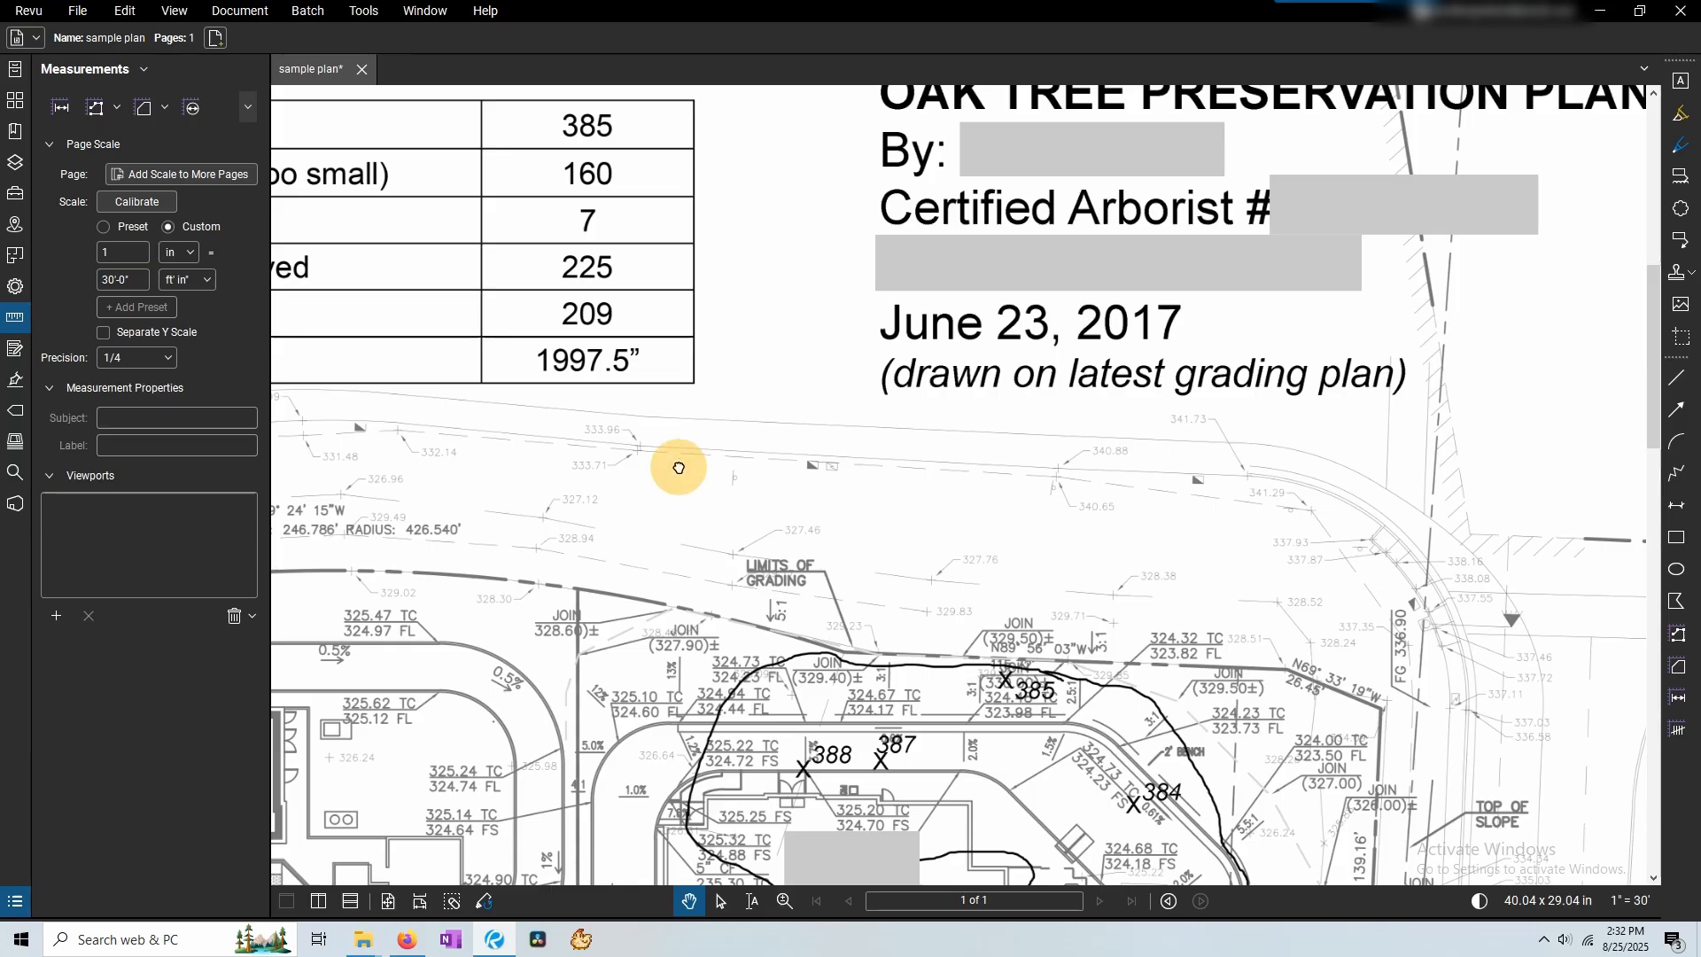
scroll(656, 496, down, 4)
scroll(995, 236, up, 5)
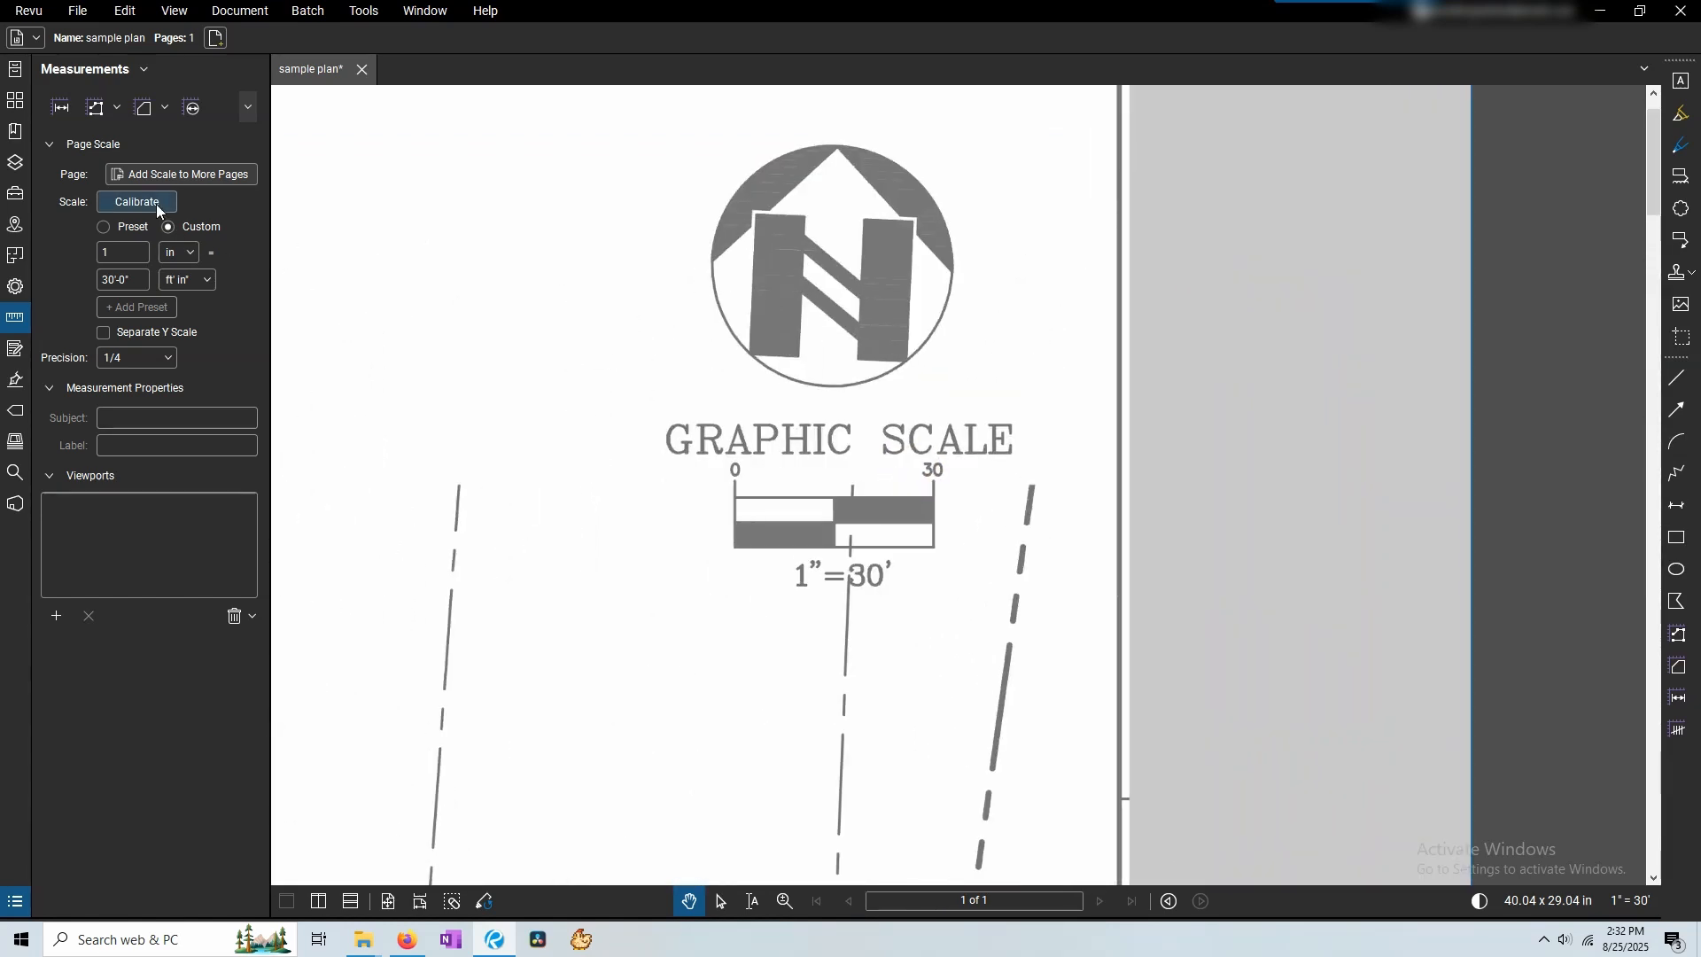
Calibrate the current page's scale from the 0 to 30 ends of the graphic scale bar as 30'-0", with precision 1.
click(156, 204)
click(734, 510)
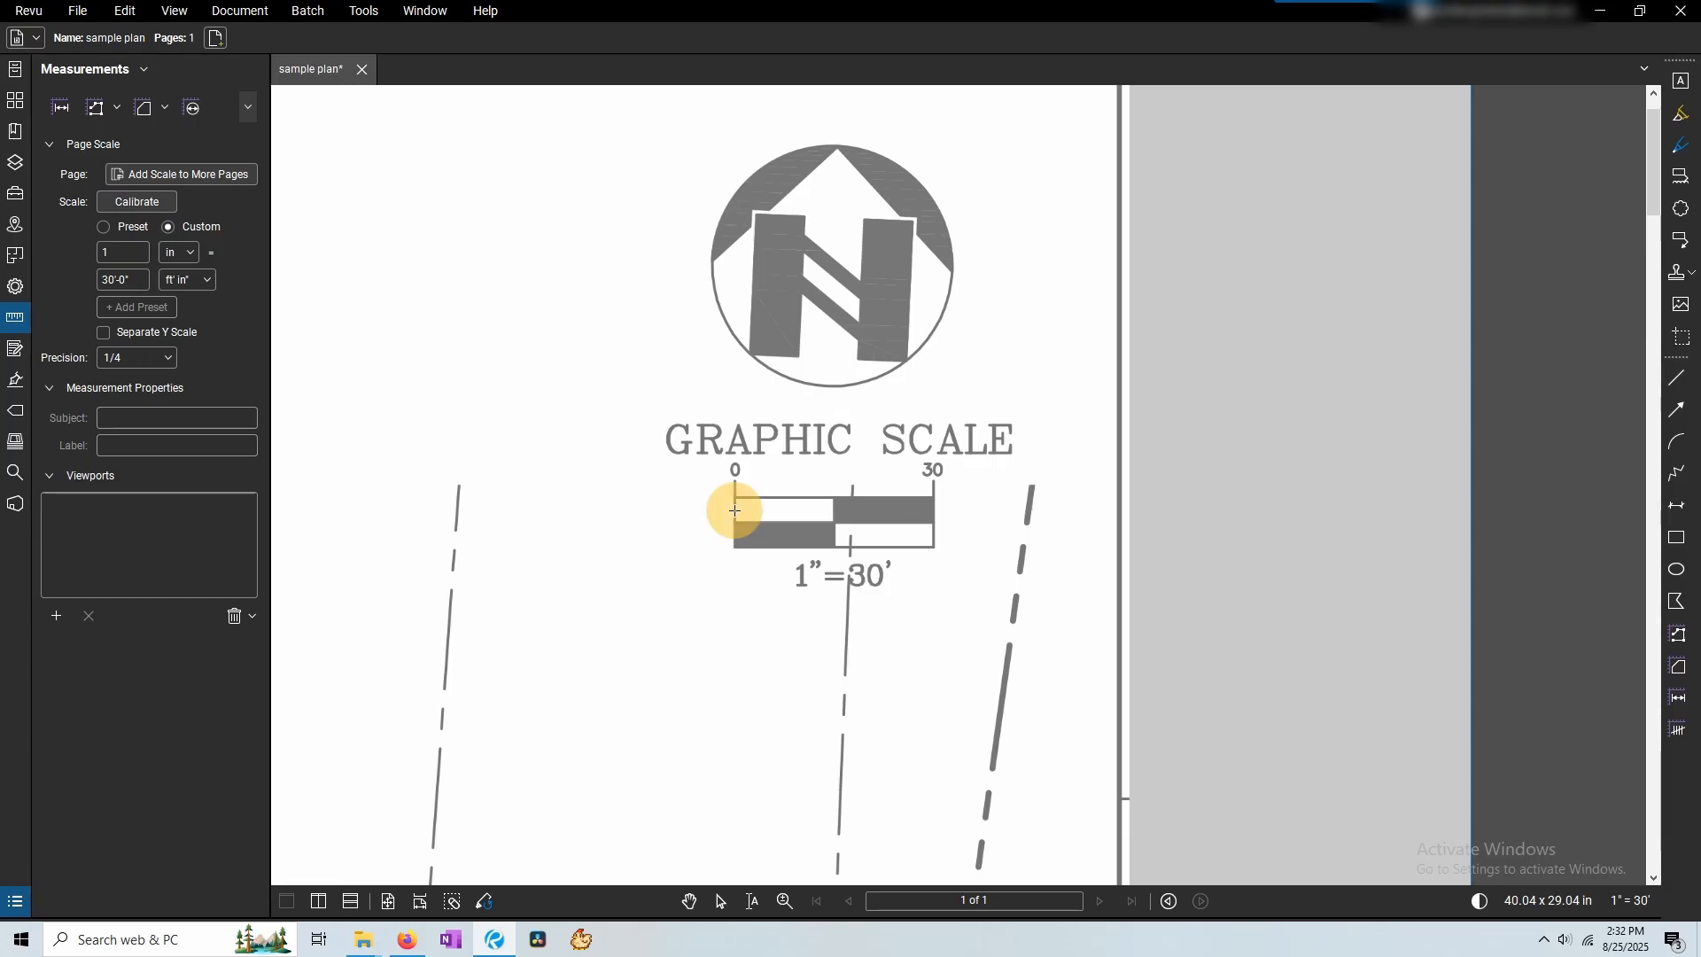
click(934, 508)
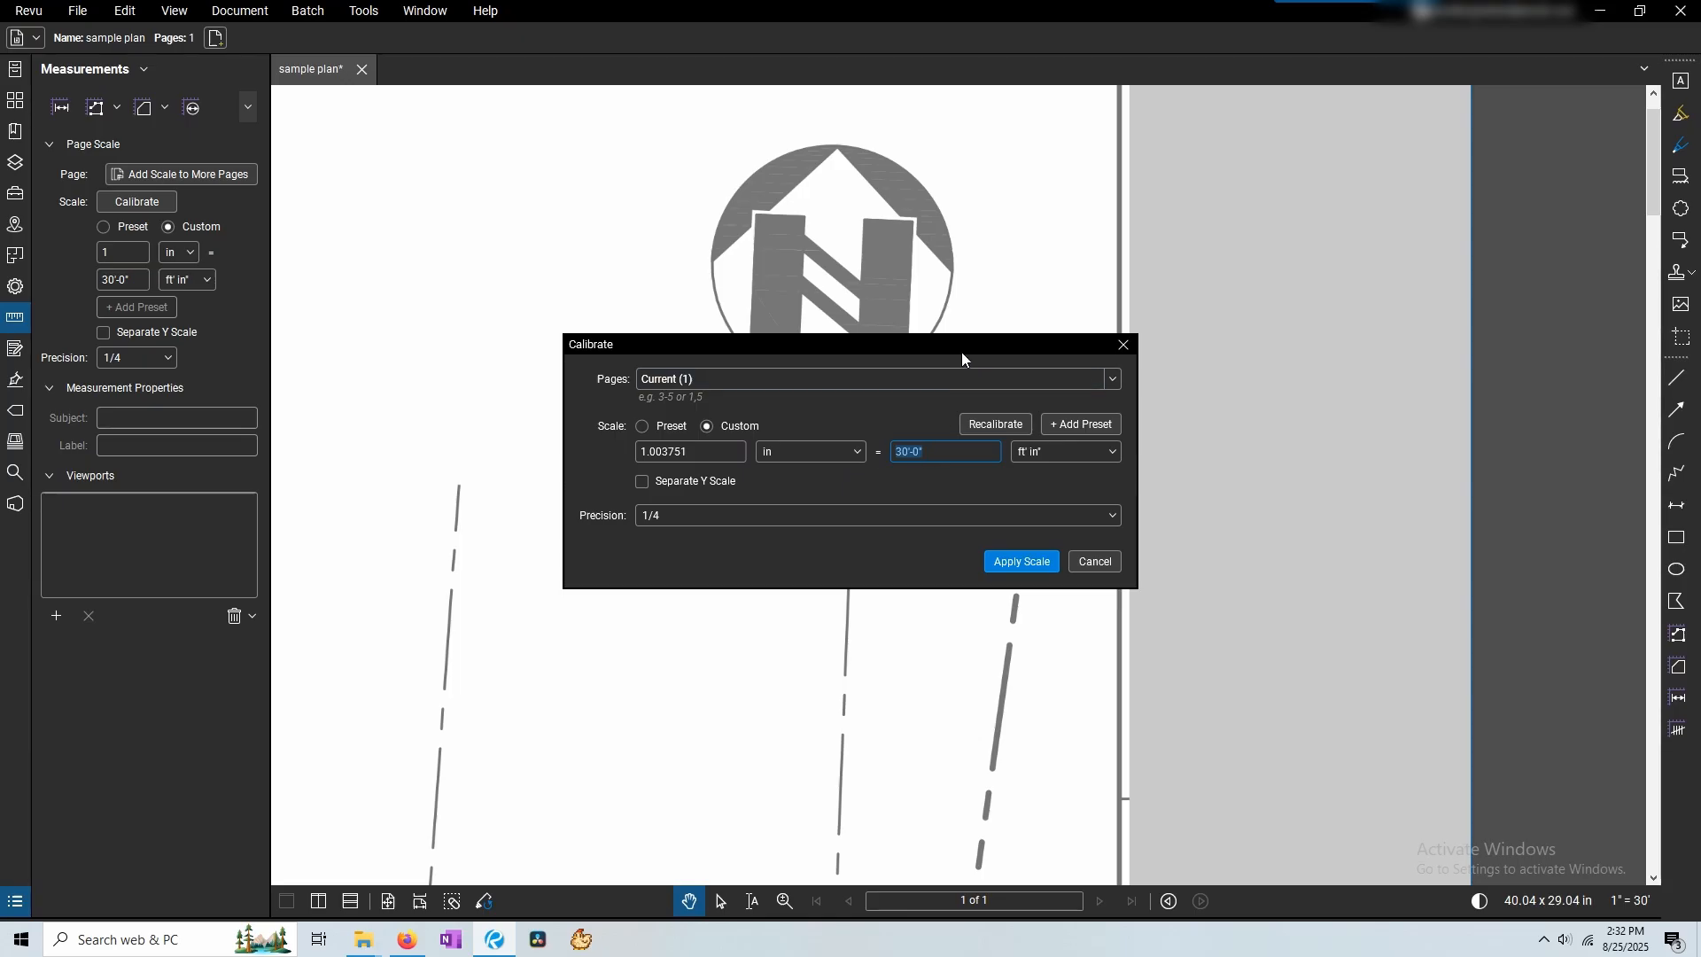
drag(961, 352, 955, 609)
click(930, 704)
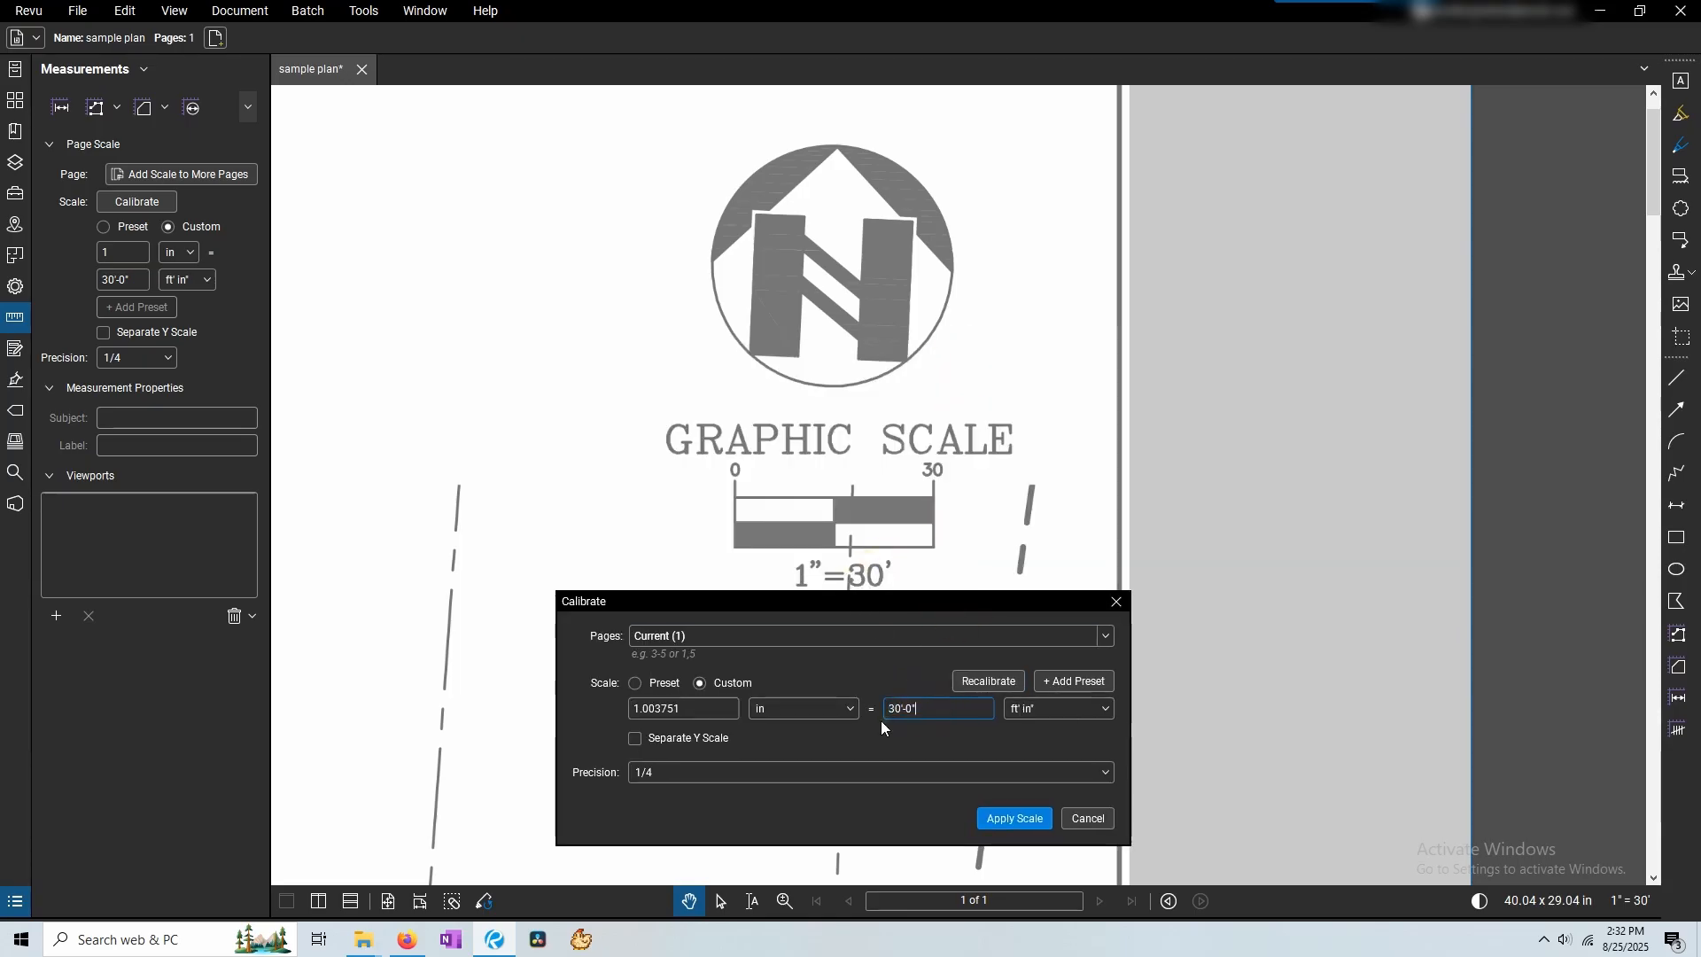
click(971, 774)
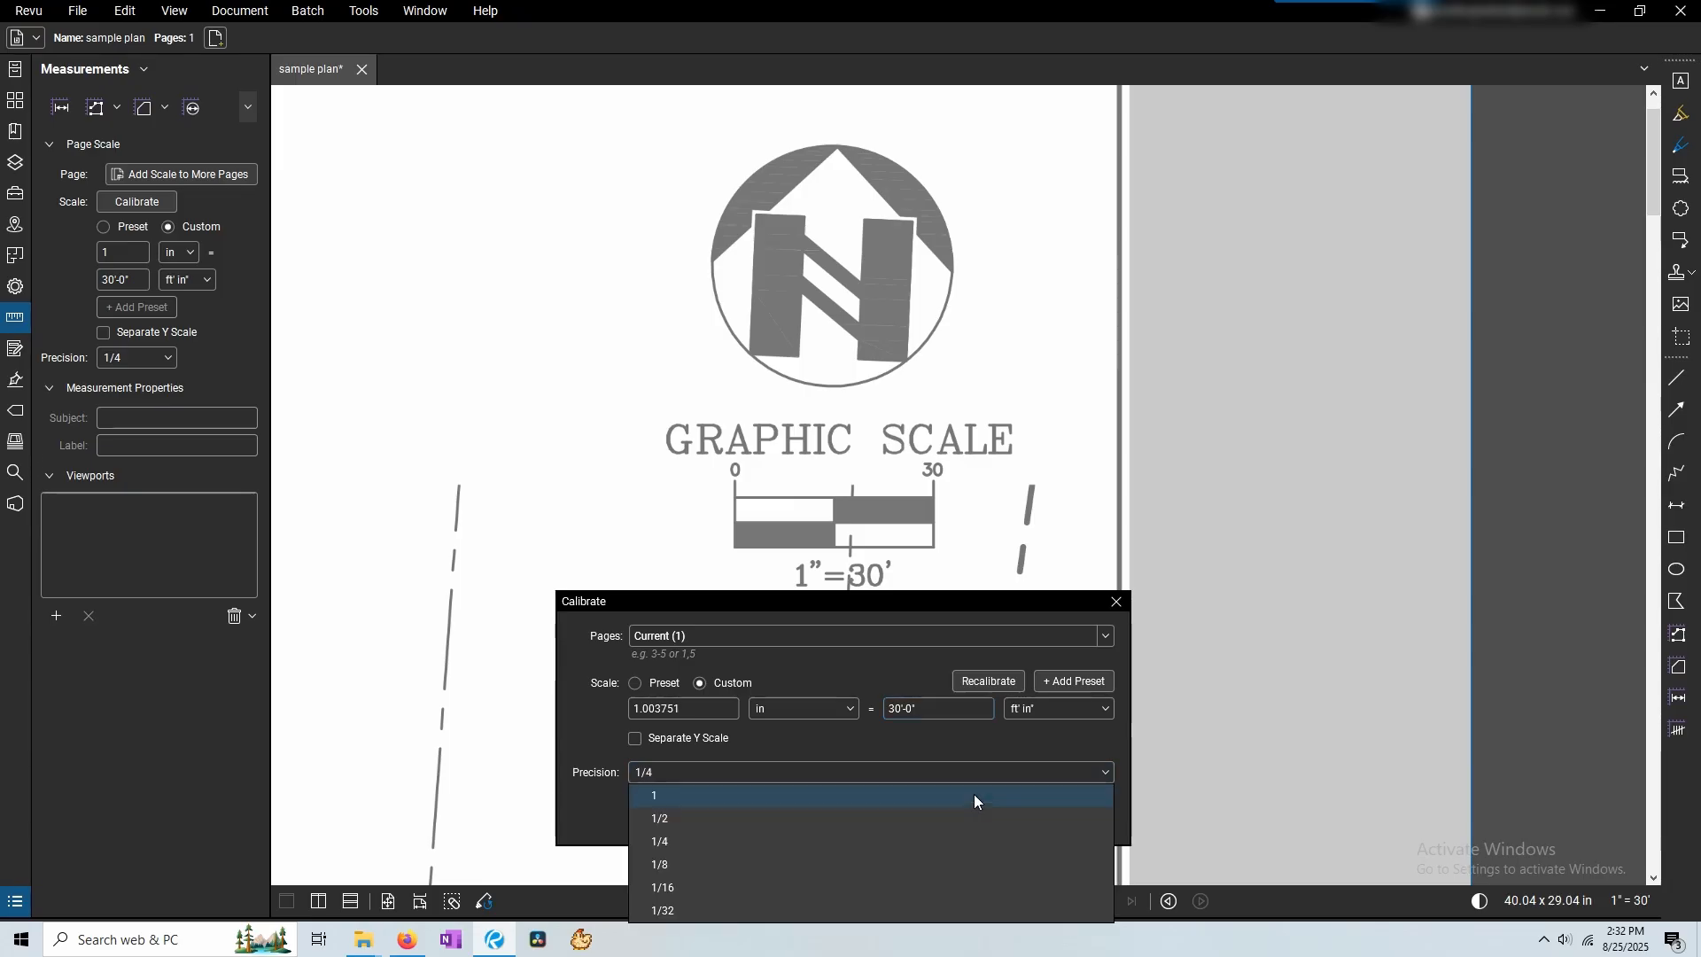
click(974, 793)
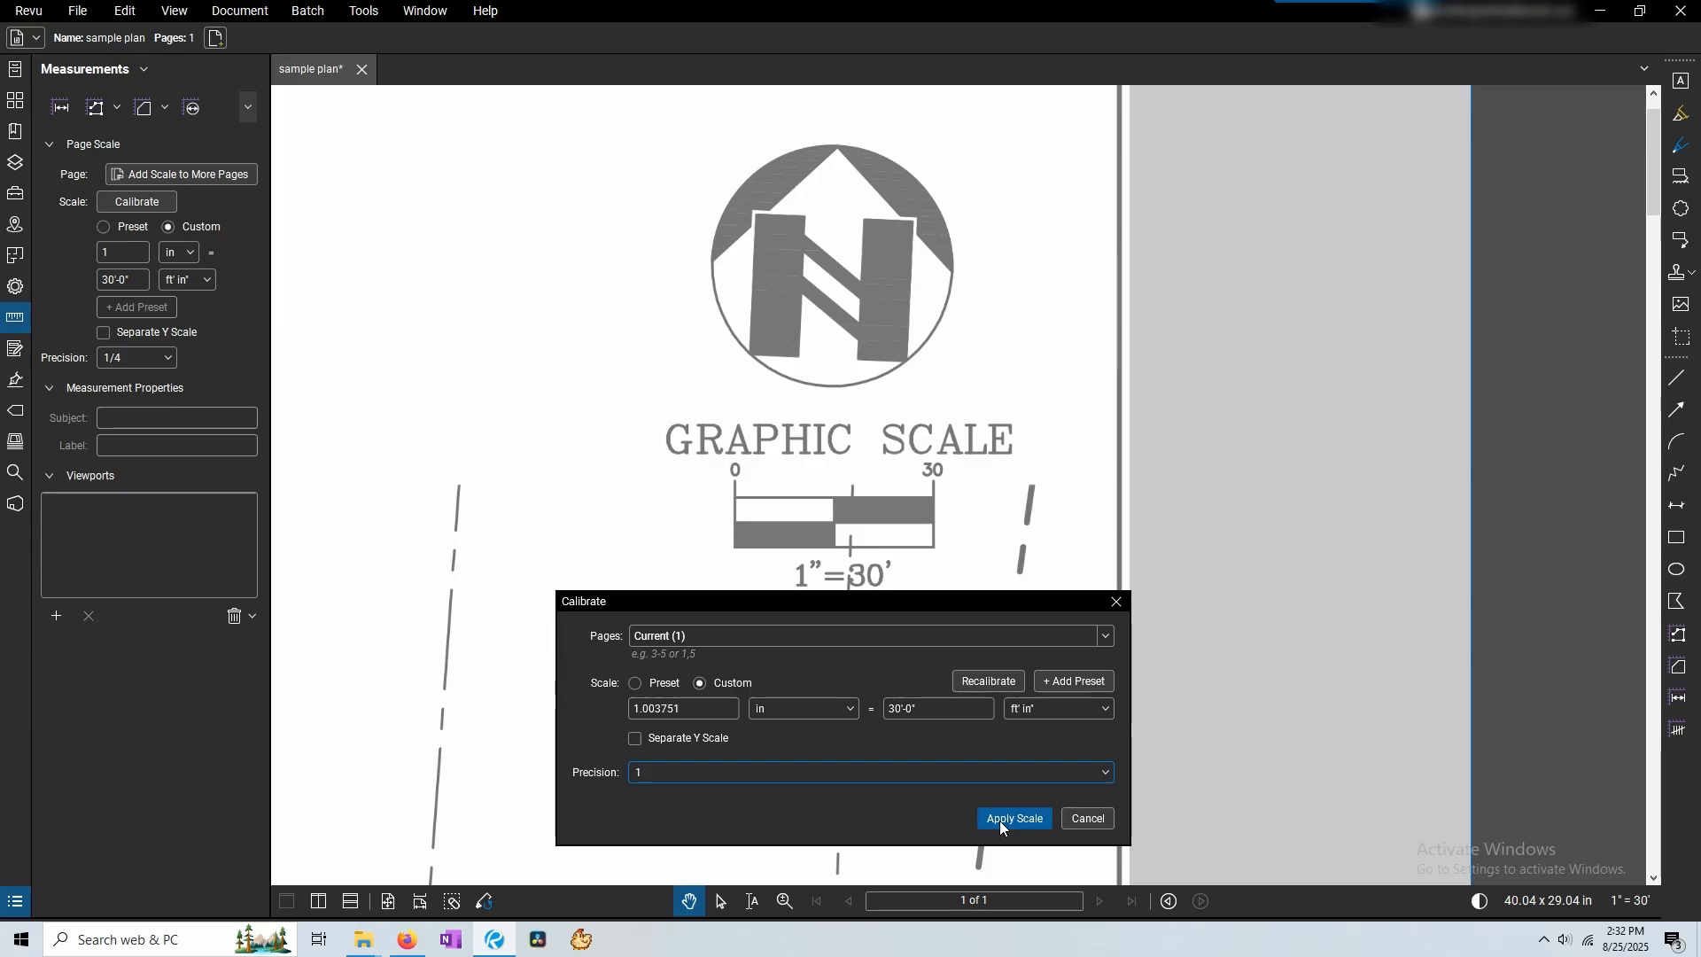
click(999, 820)
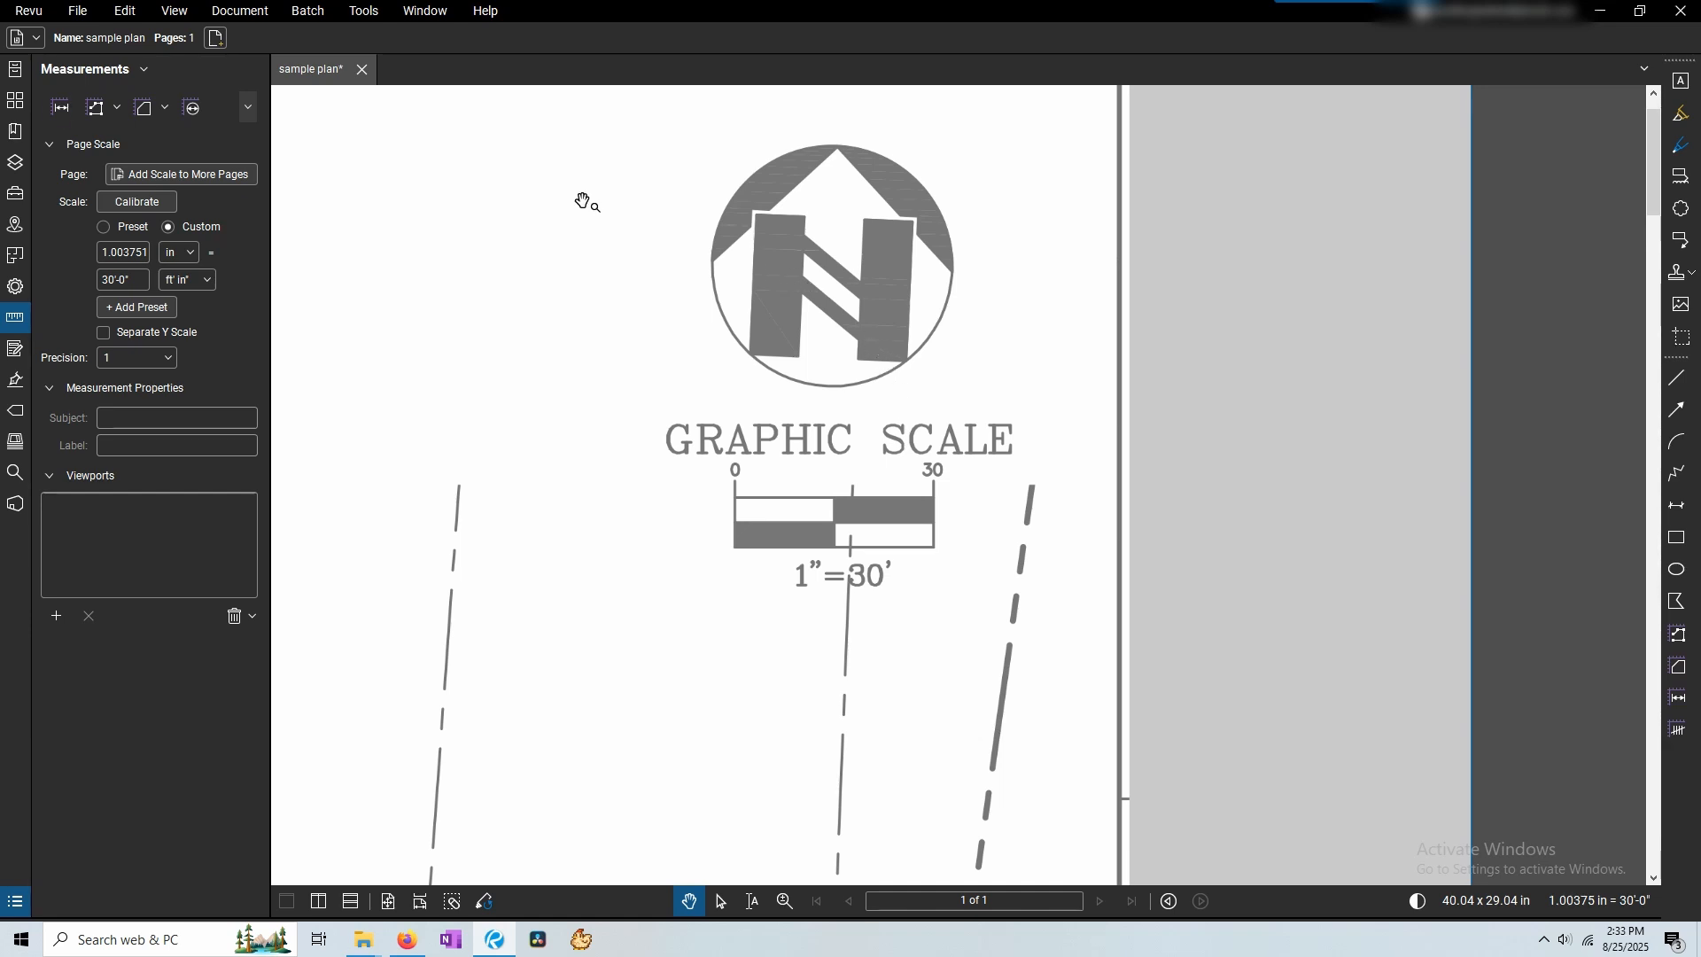
Check the calibration by measuring the graphic scale bar's full length, and delete that measurement.
click(60, 110)
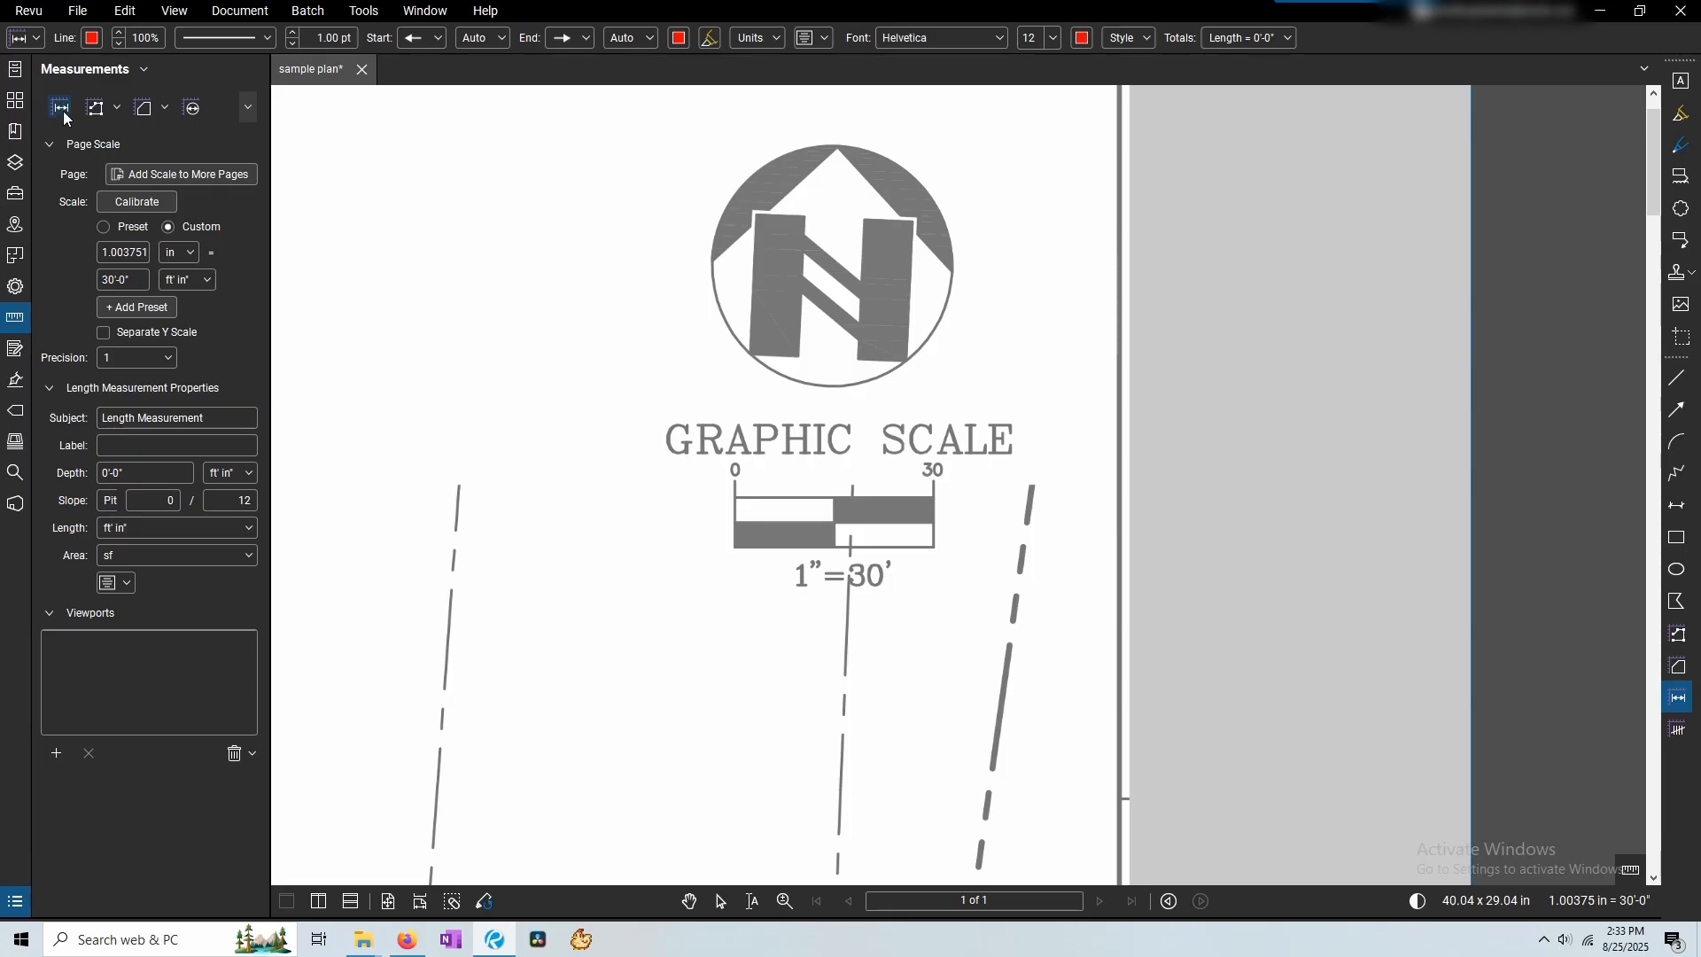
click(1676, 706)
click(734, 520)
click(933, 520)
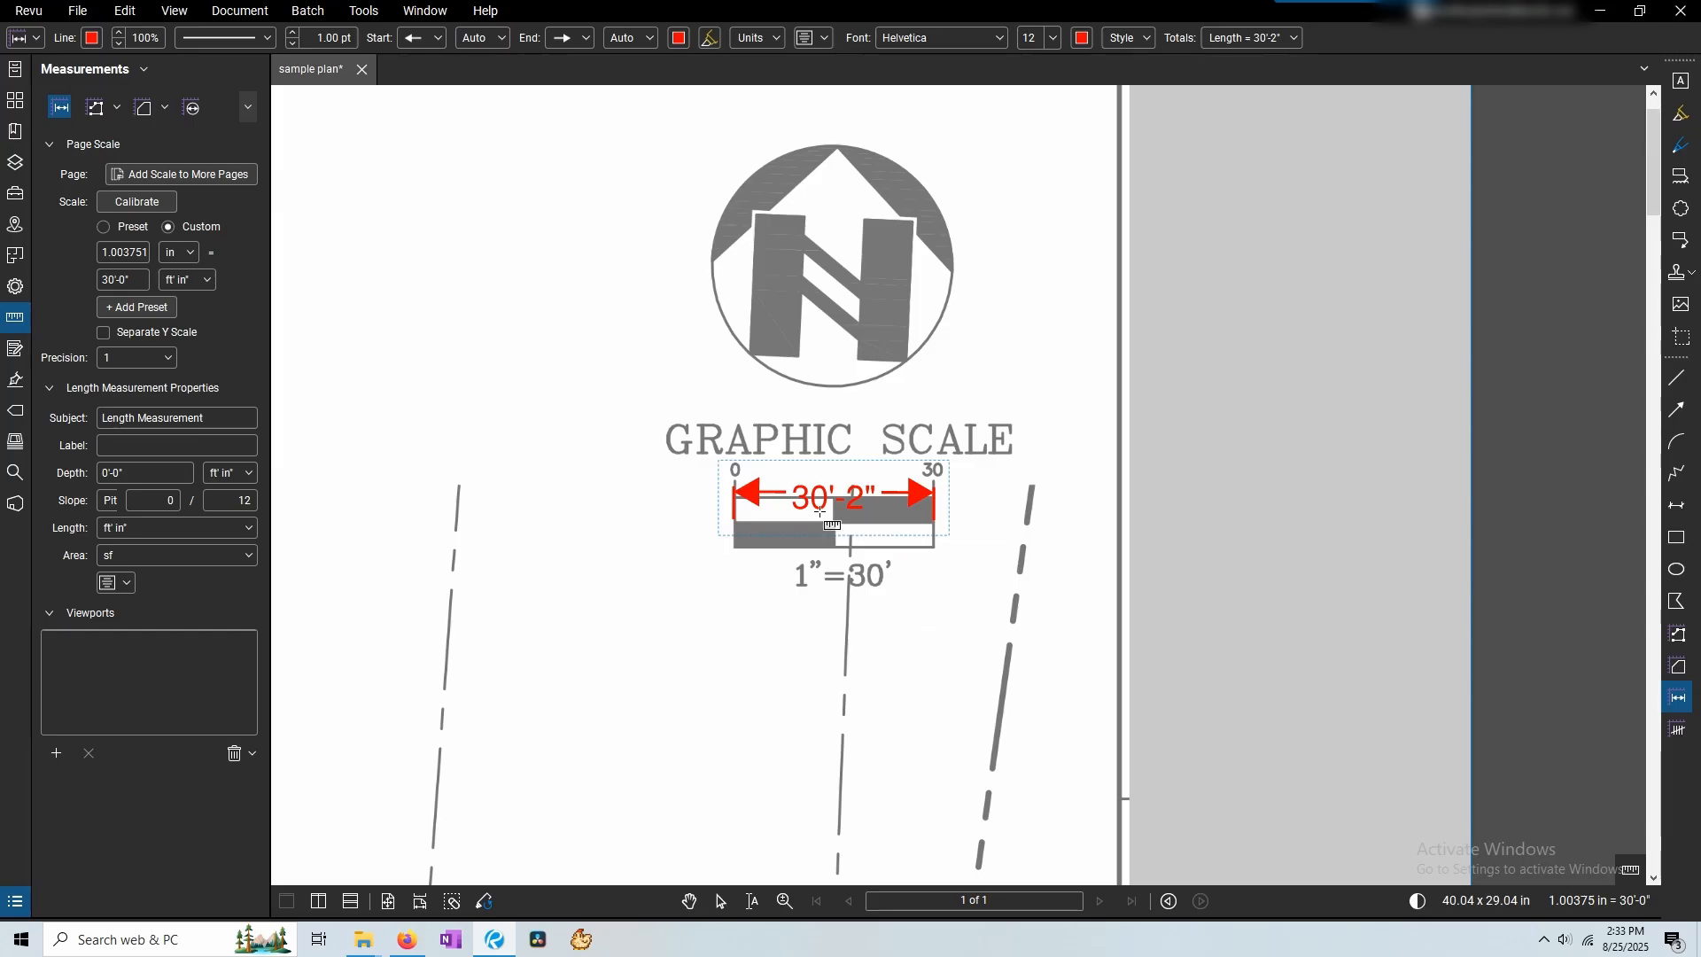
key(Escape)
click(825, 496)
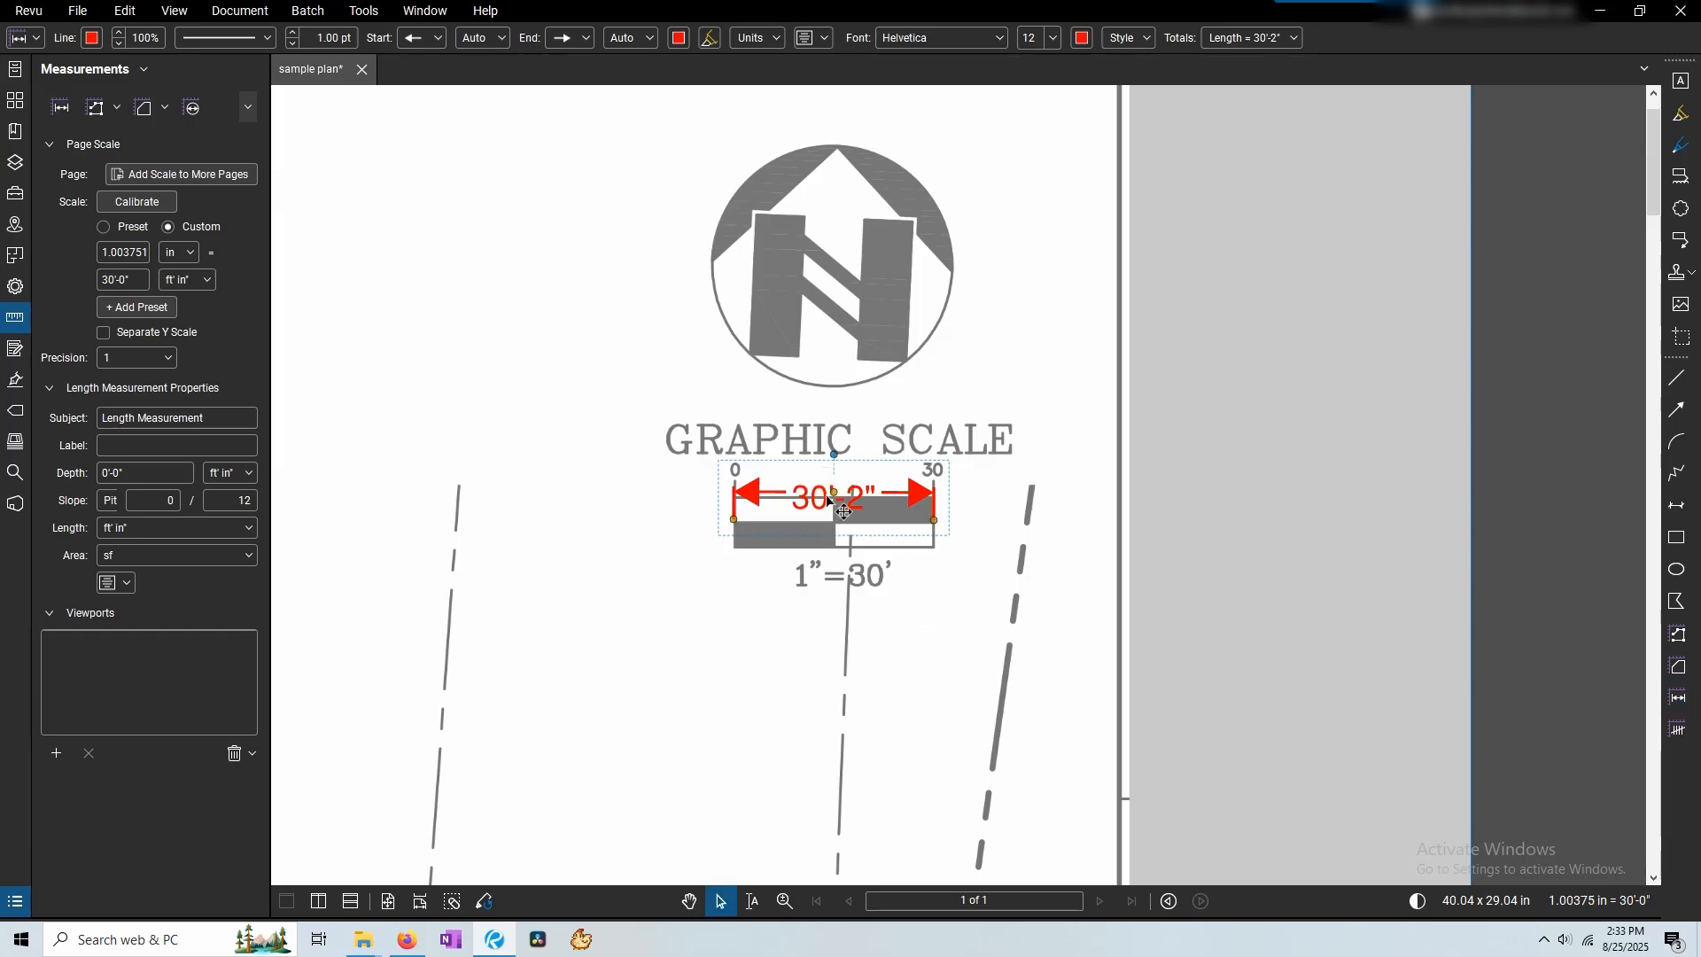
key(Delete)
Measure the distance from tree 385 straight down to the curb line just south of it with a length measurement.
scroll(855, 447, down, 3)
scroll(857, 453, down, 3)
scroll(693, 660, up, 5)
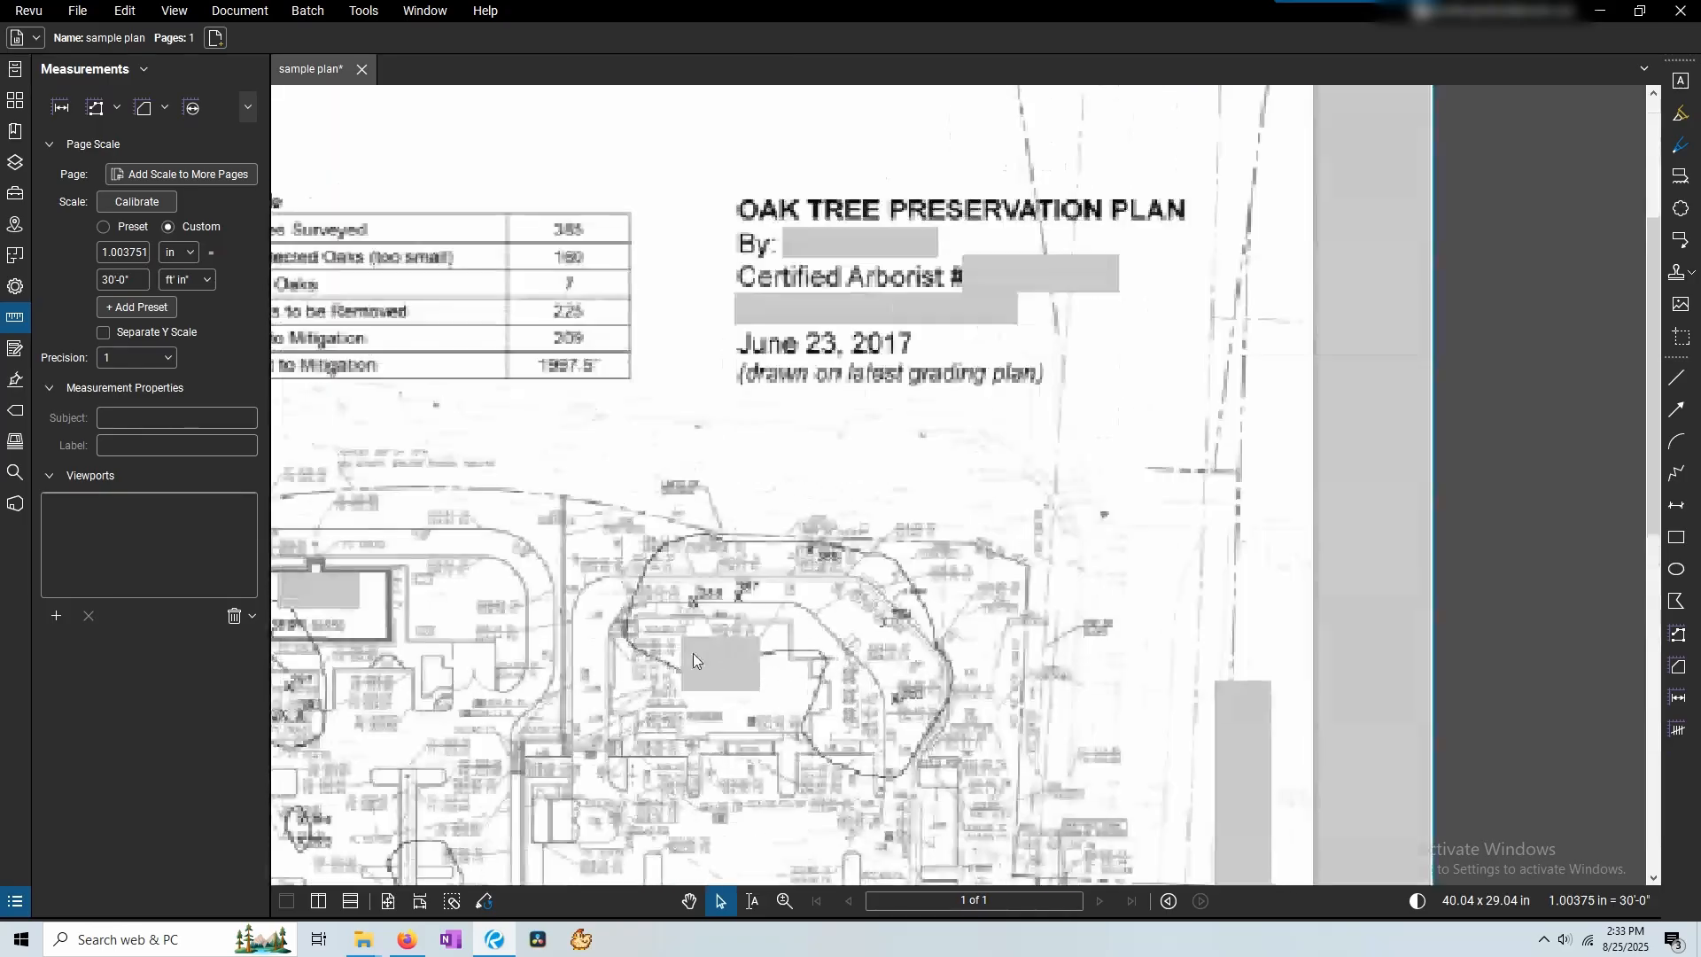
scroll(699, 705, up, 3)
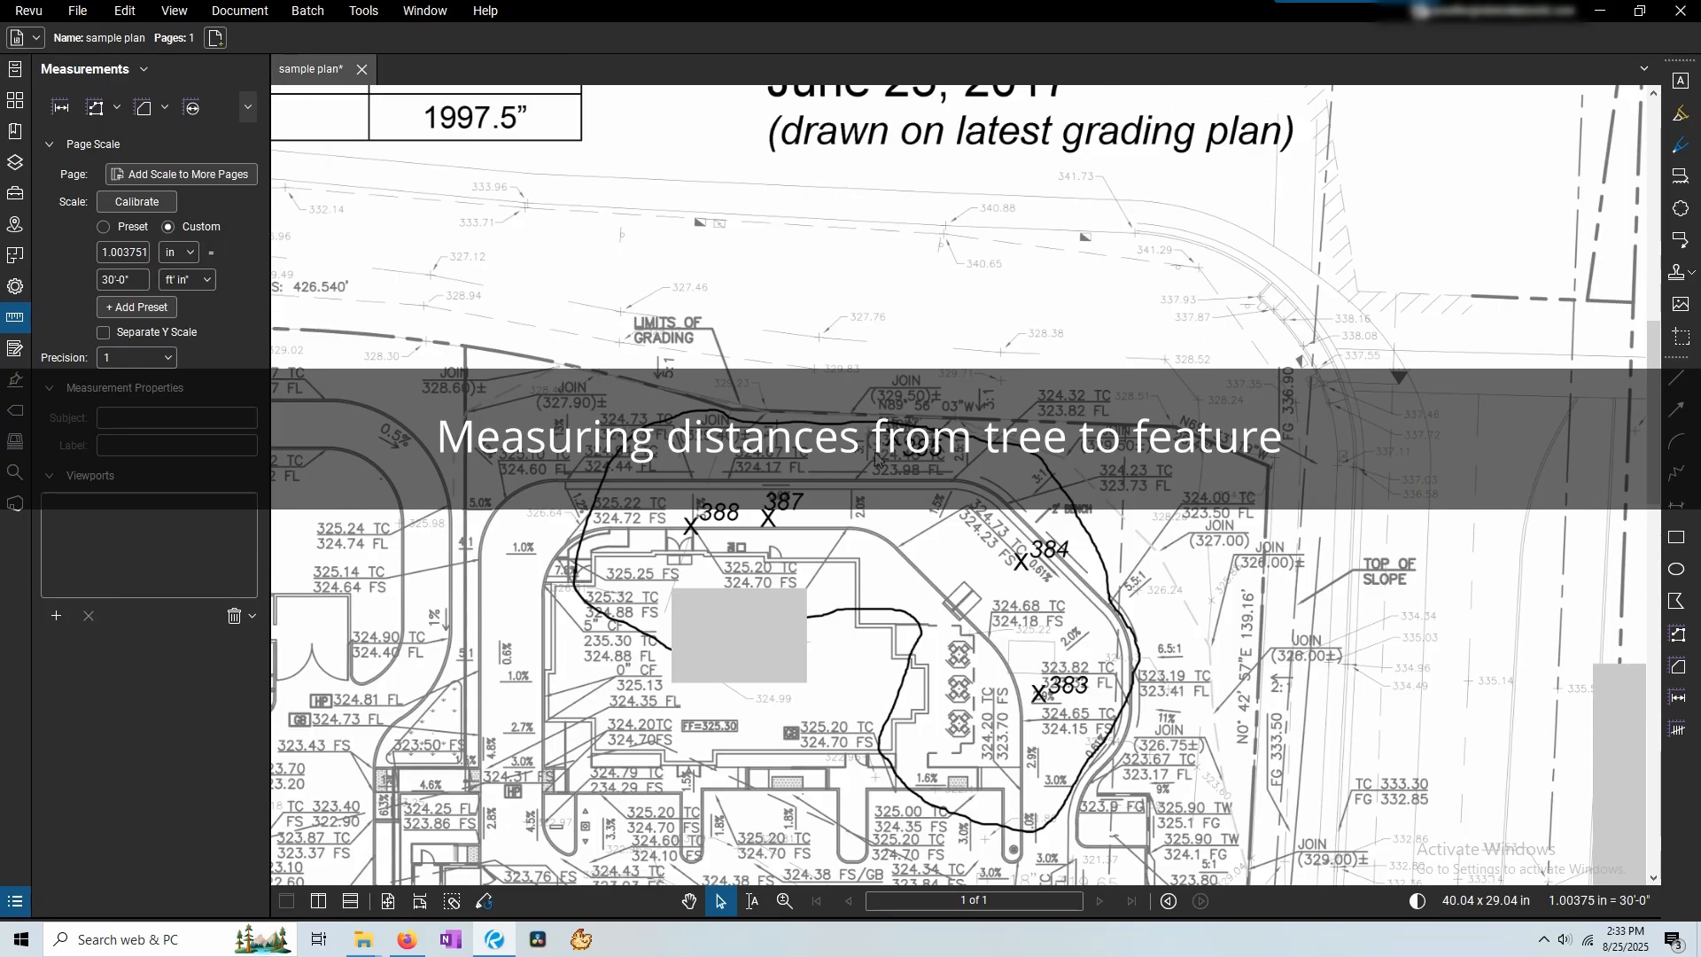
scroll(918, 440, up, 4)
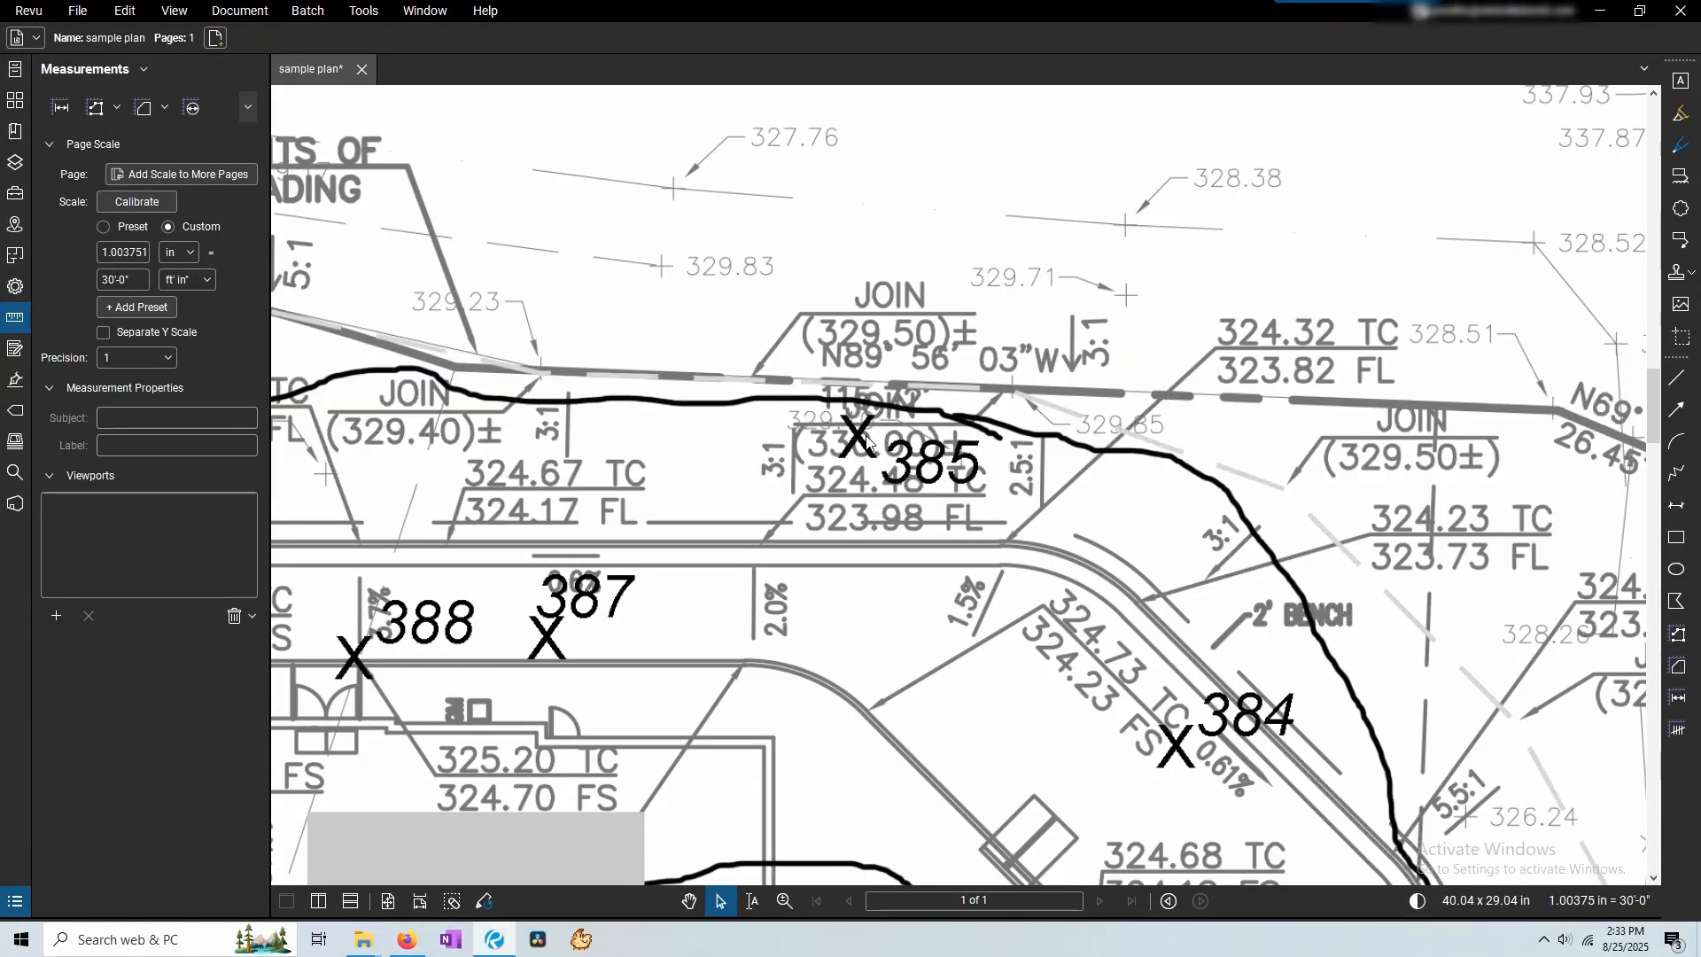
scroll(857, 436, down, 4)
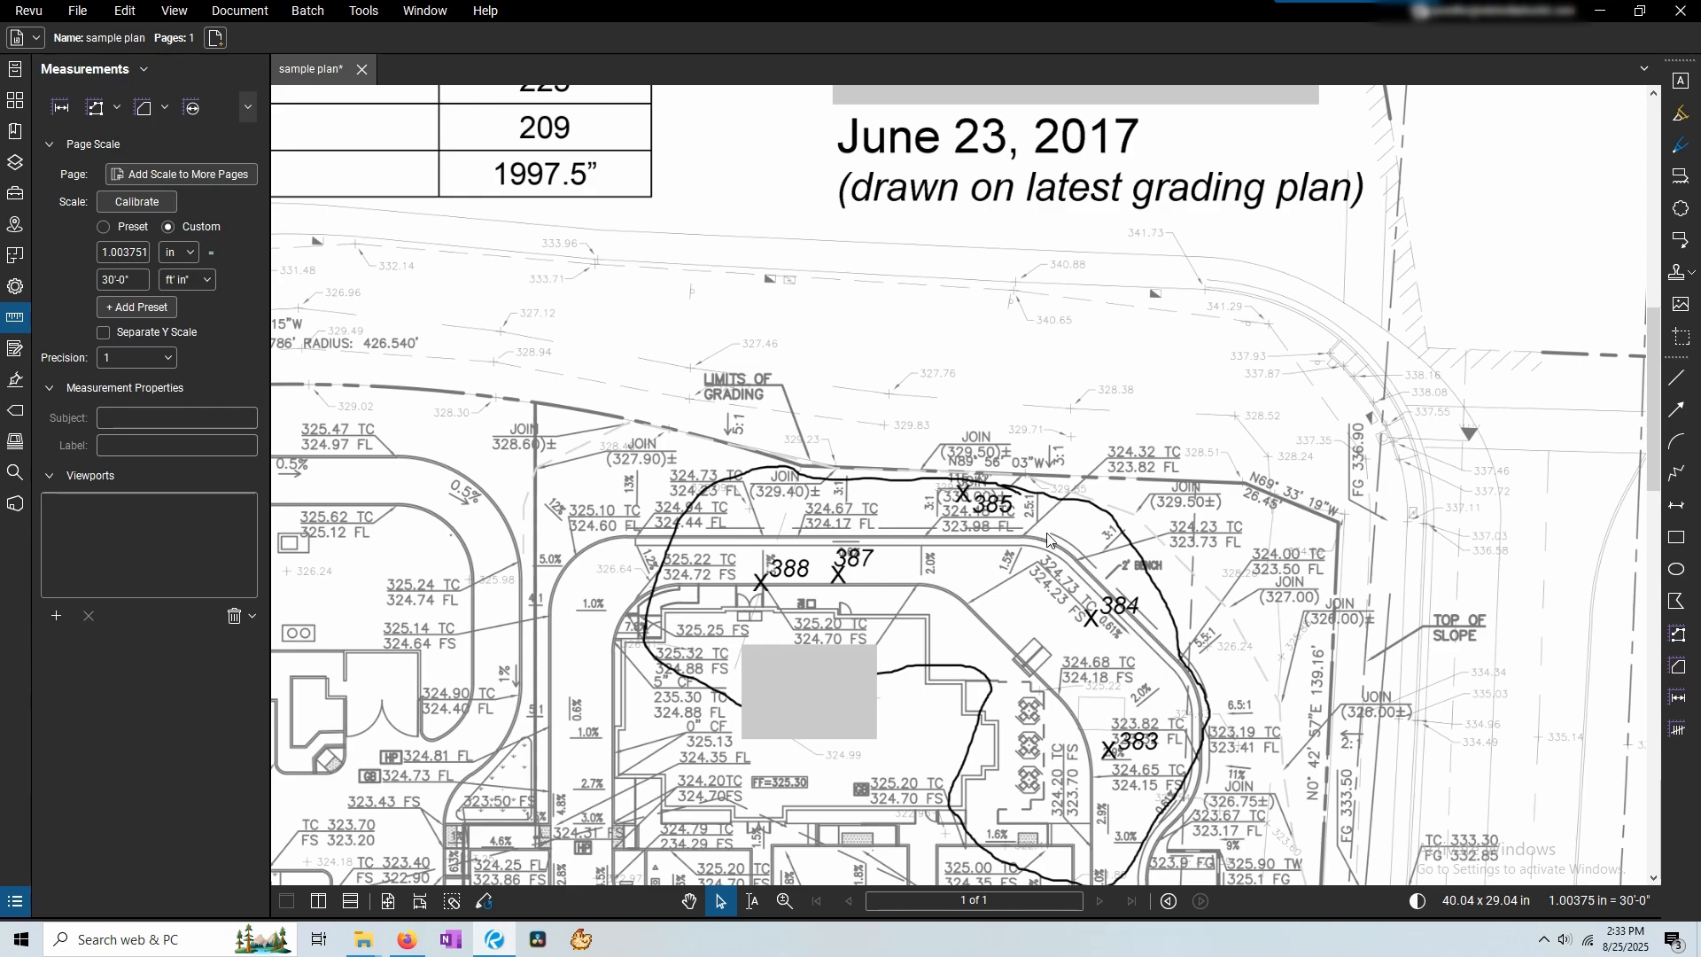
scroll(986, 564, up, 4)
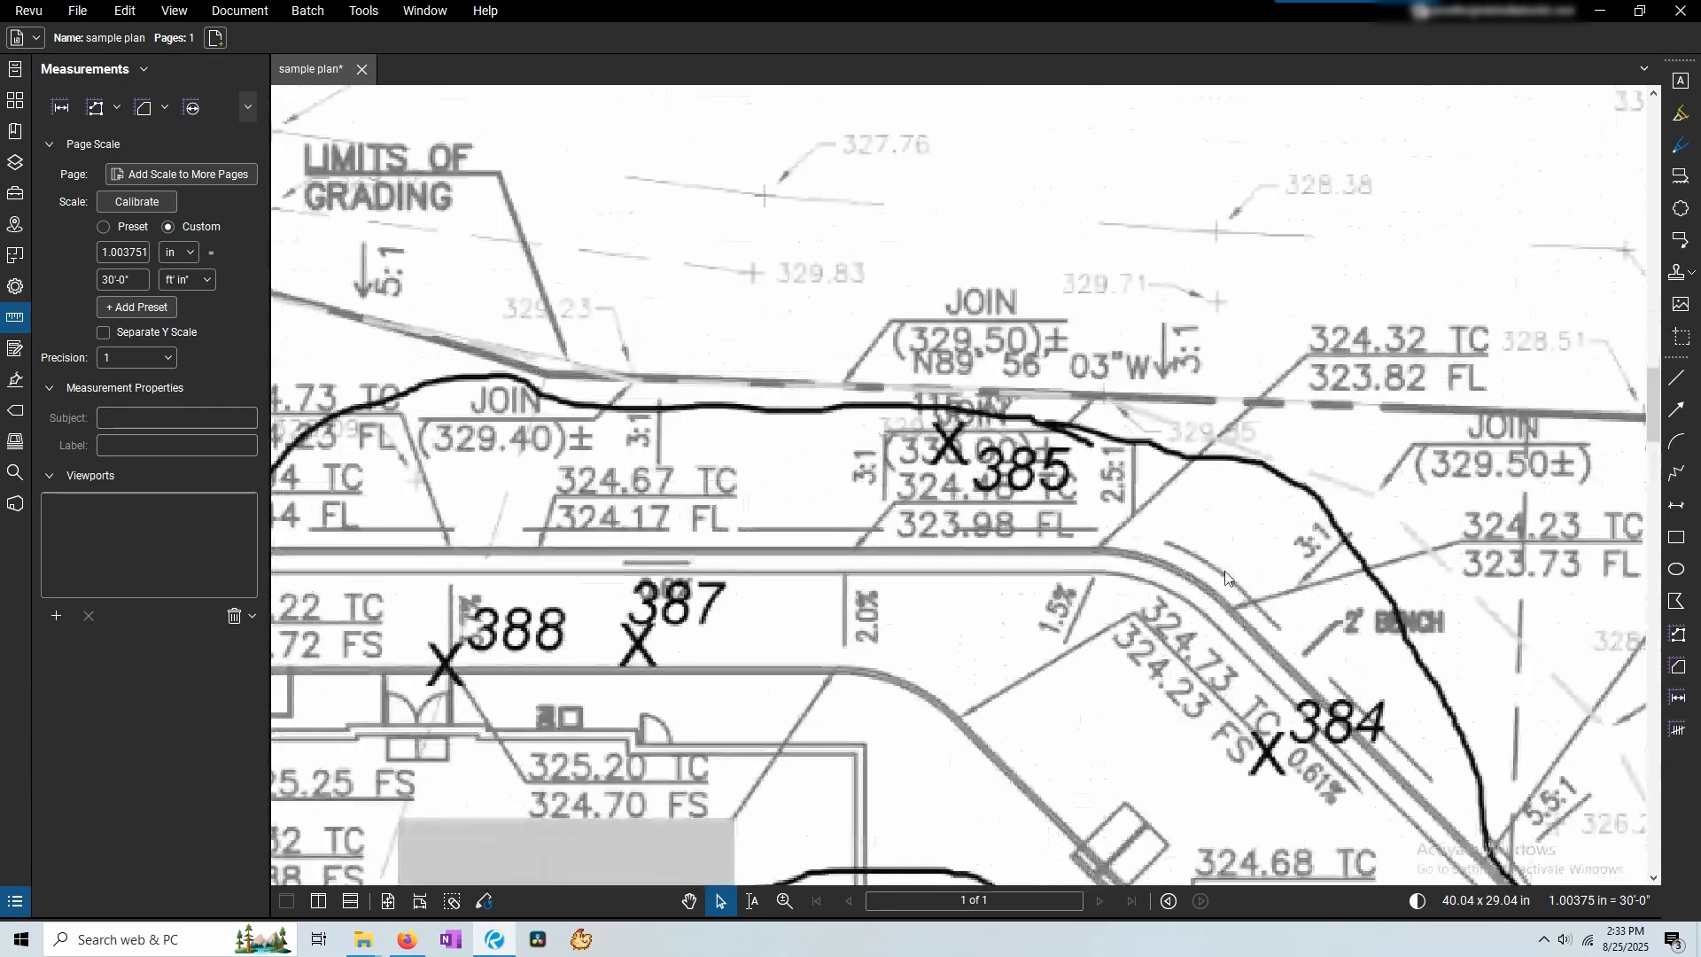
click(1675, 700)
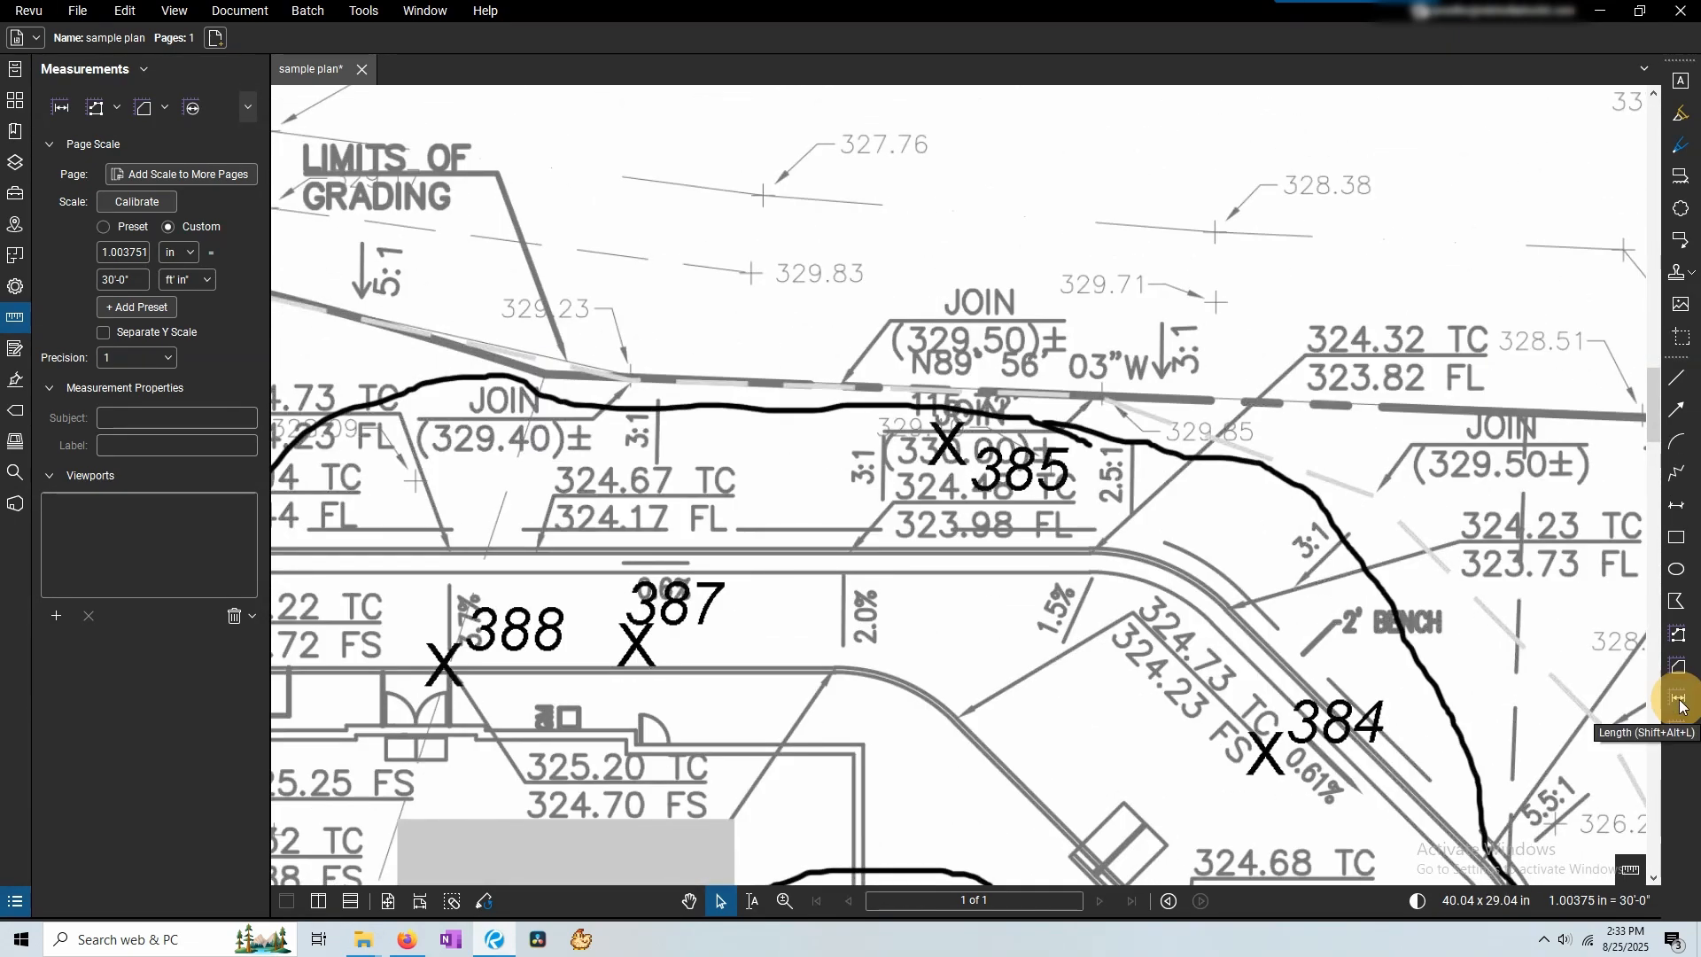
click(945, 446)
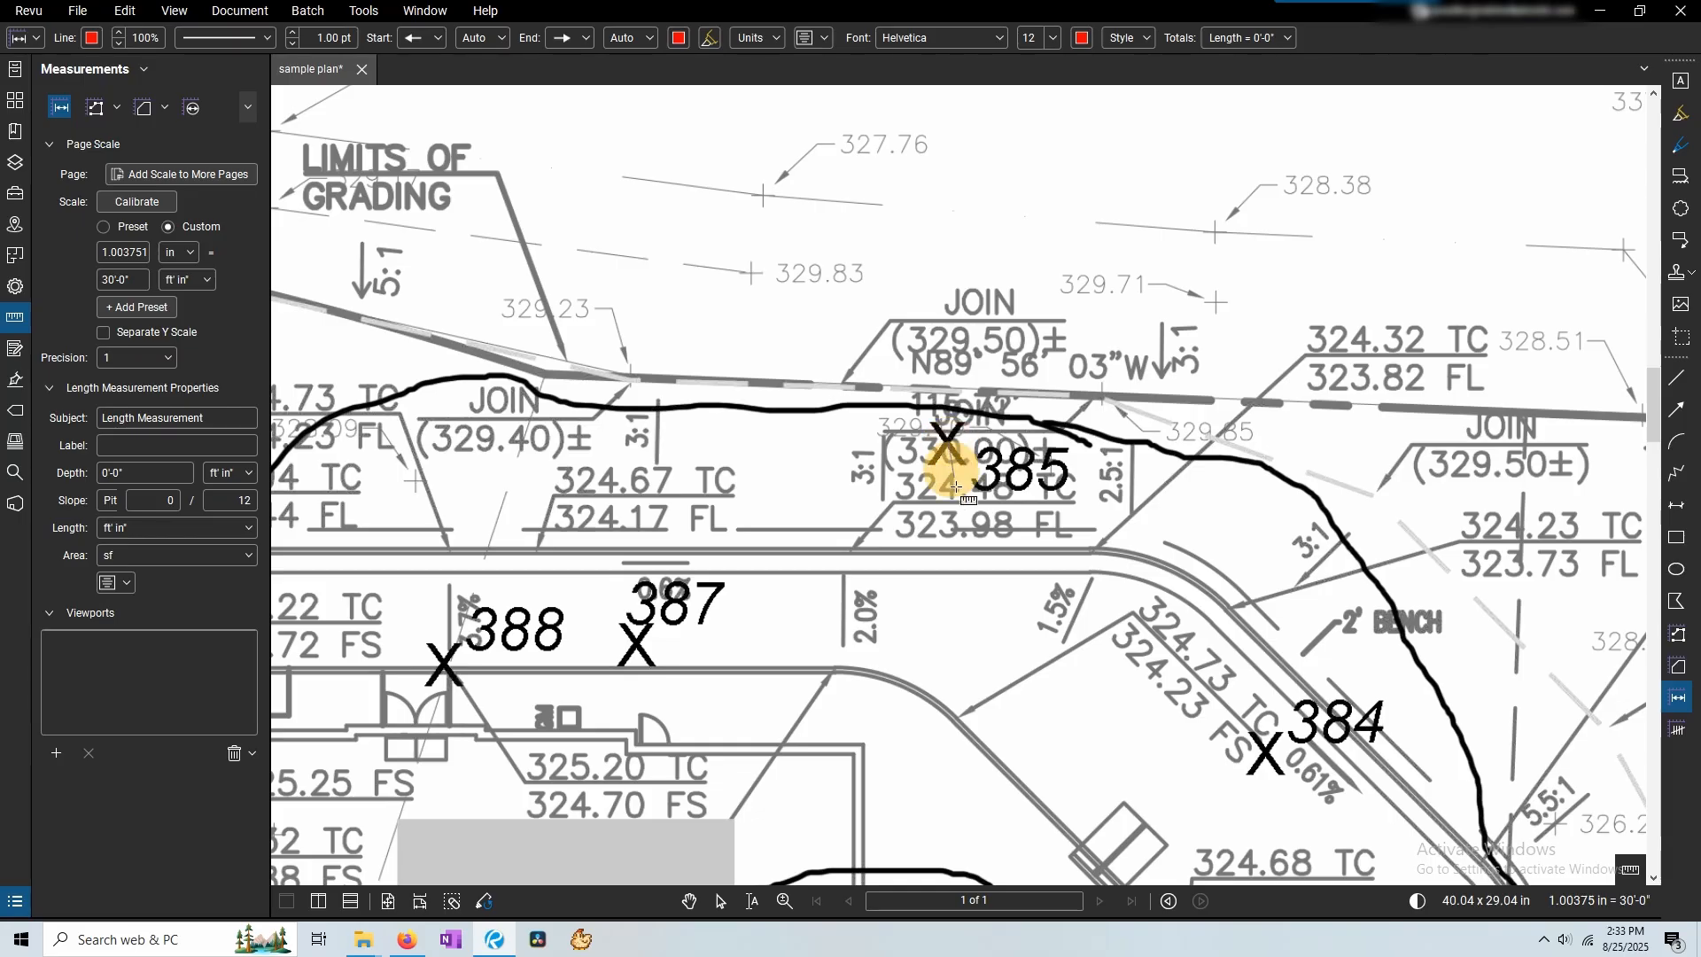
click(946, 547)
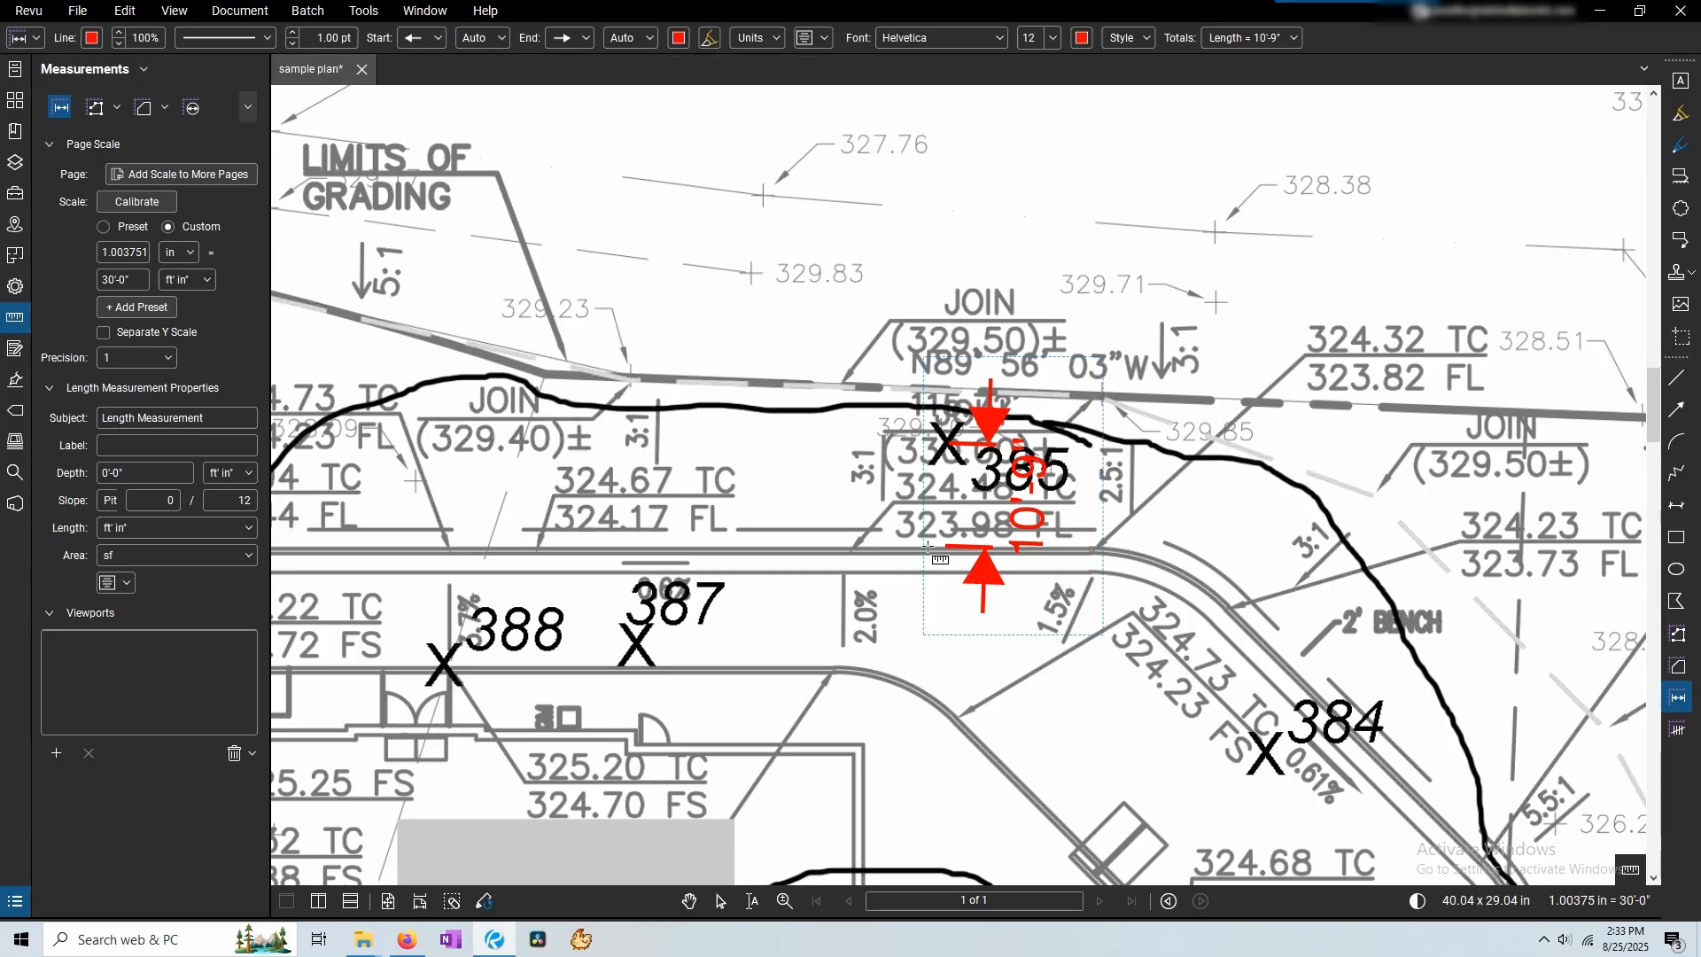
Measure the distance from tree 394 to the planter curb west of it and move the measurement above the tree marker.
scroll(927, 546, down, 2)
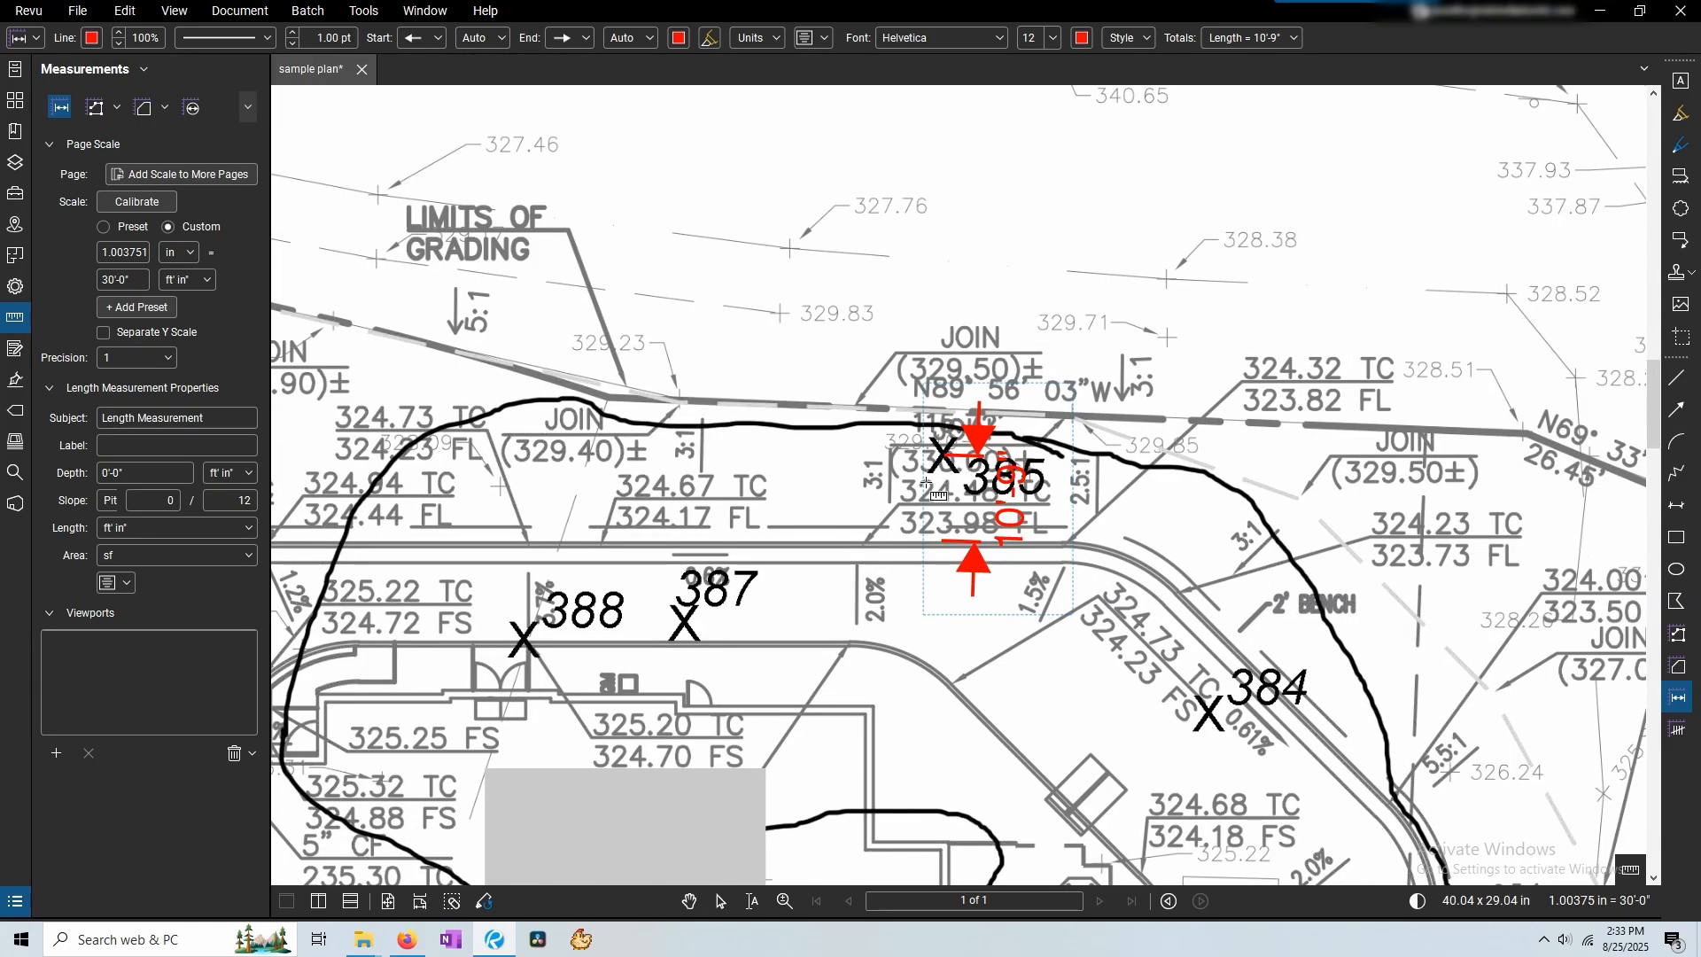
scroll(689, 611, down, 2)
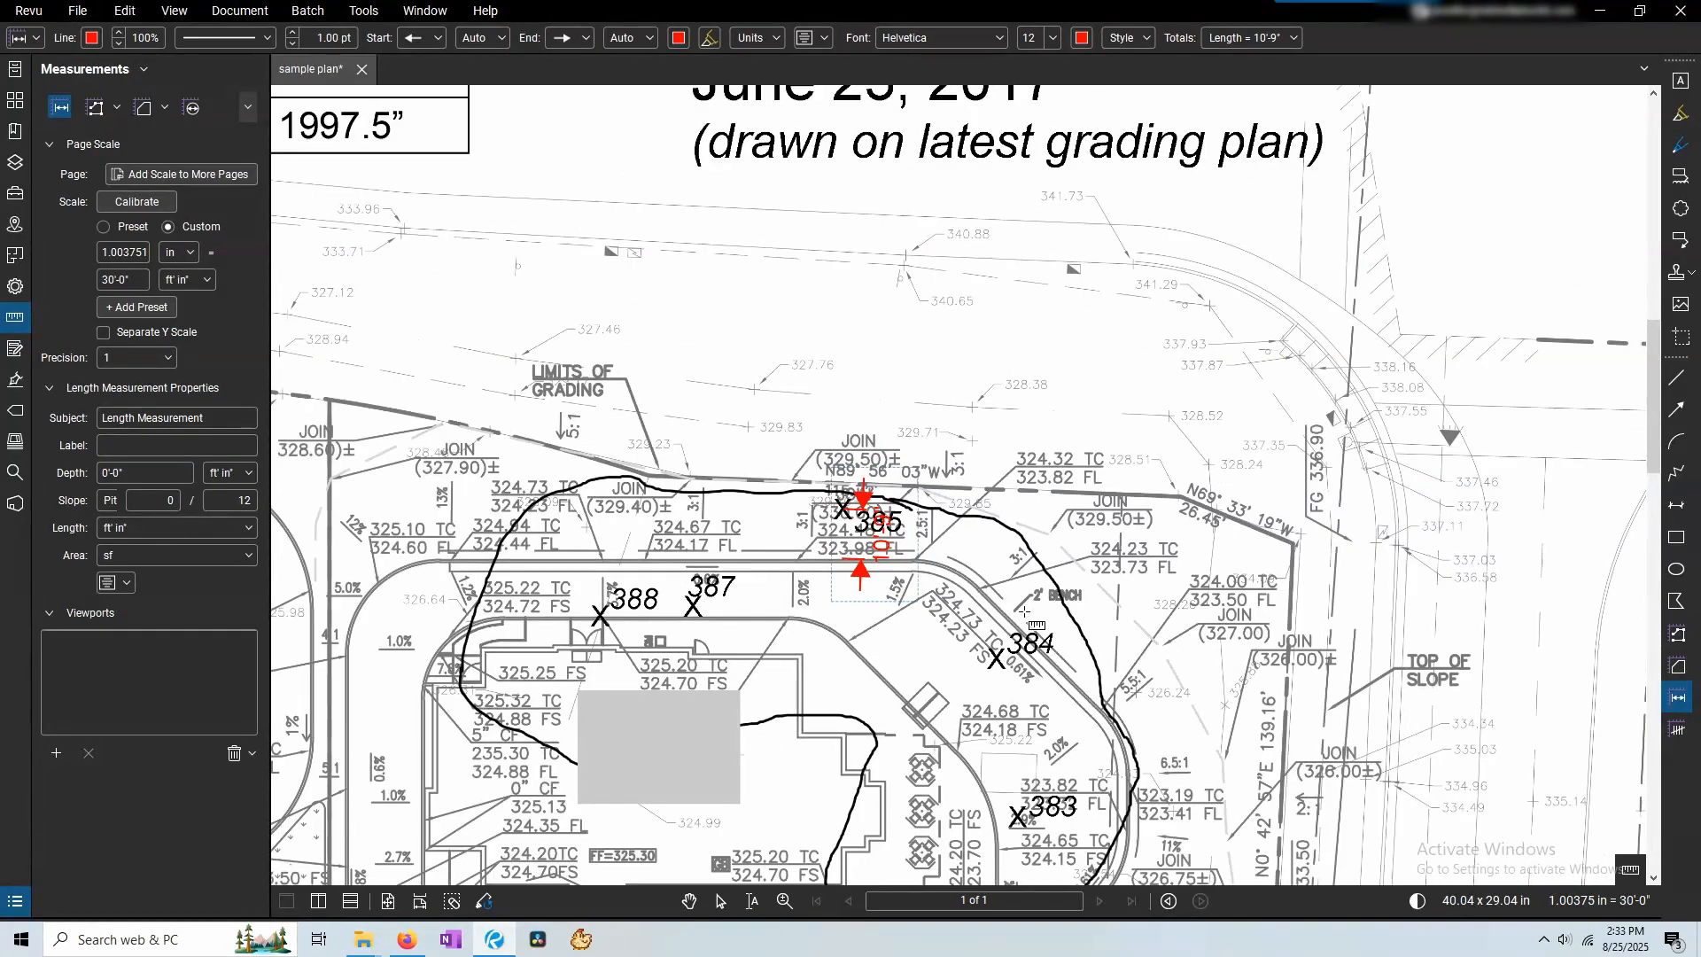
scroll(1048, 633, down, 3)
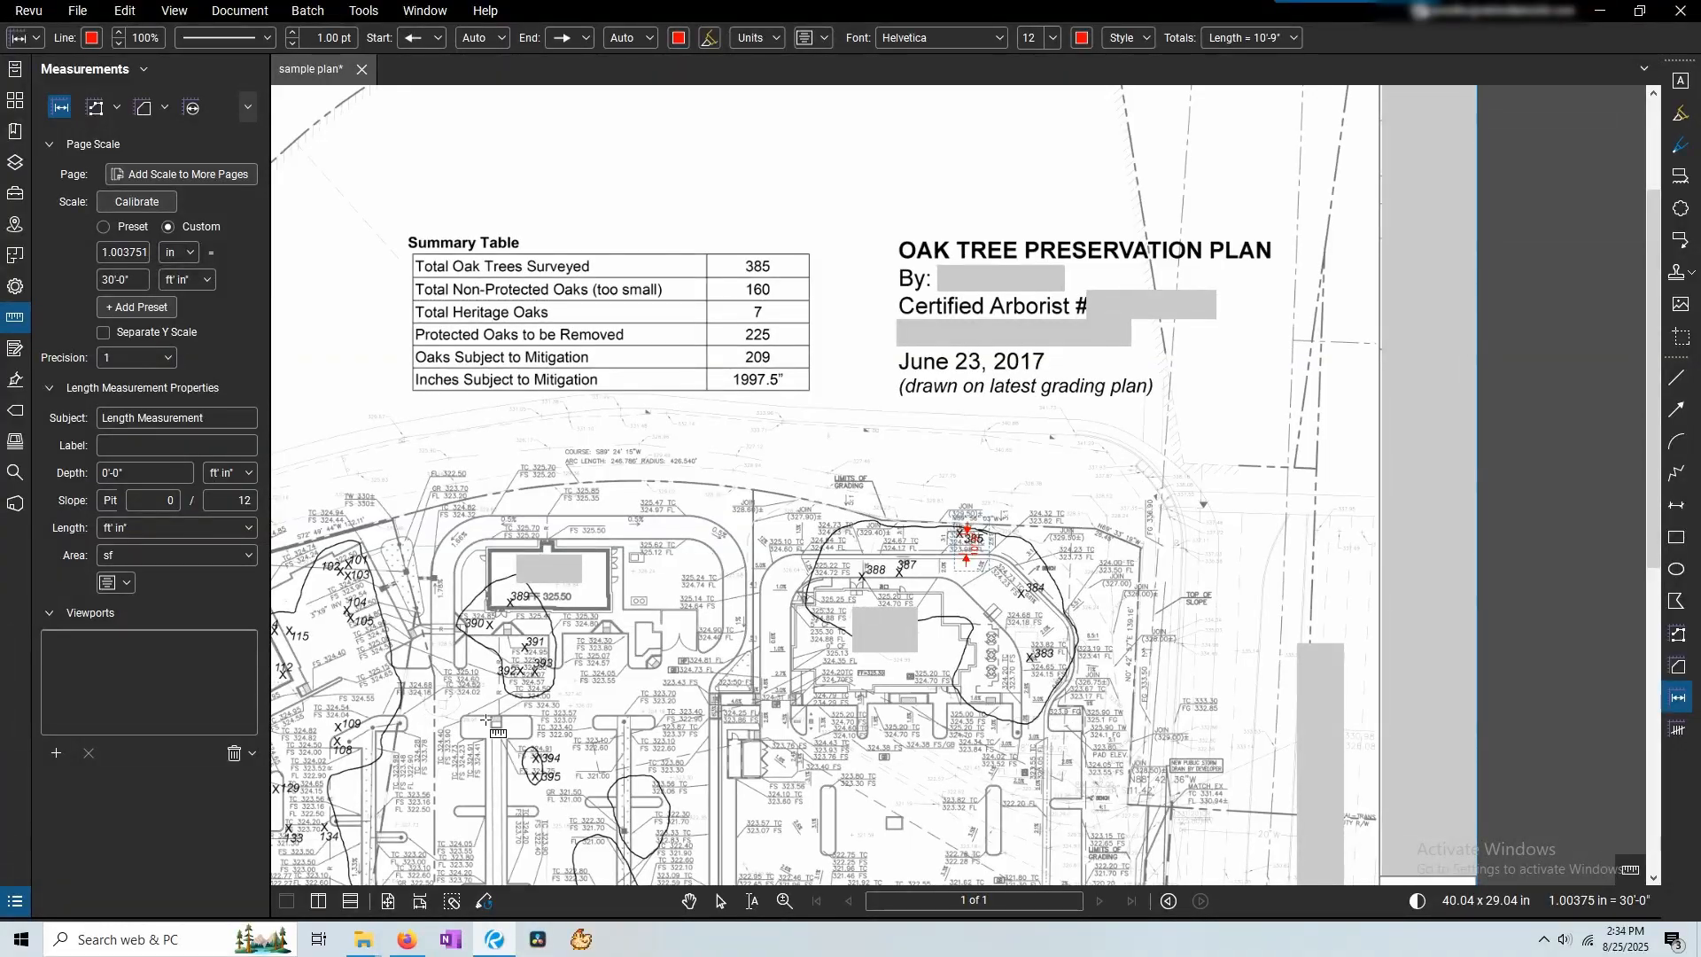
scroll(496, 833, up, 5)
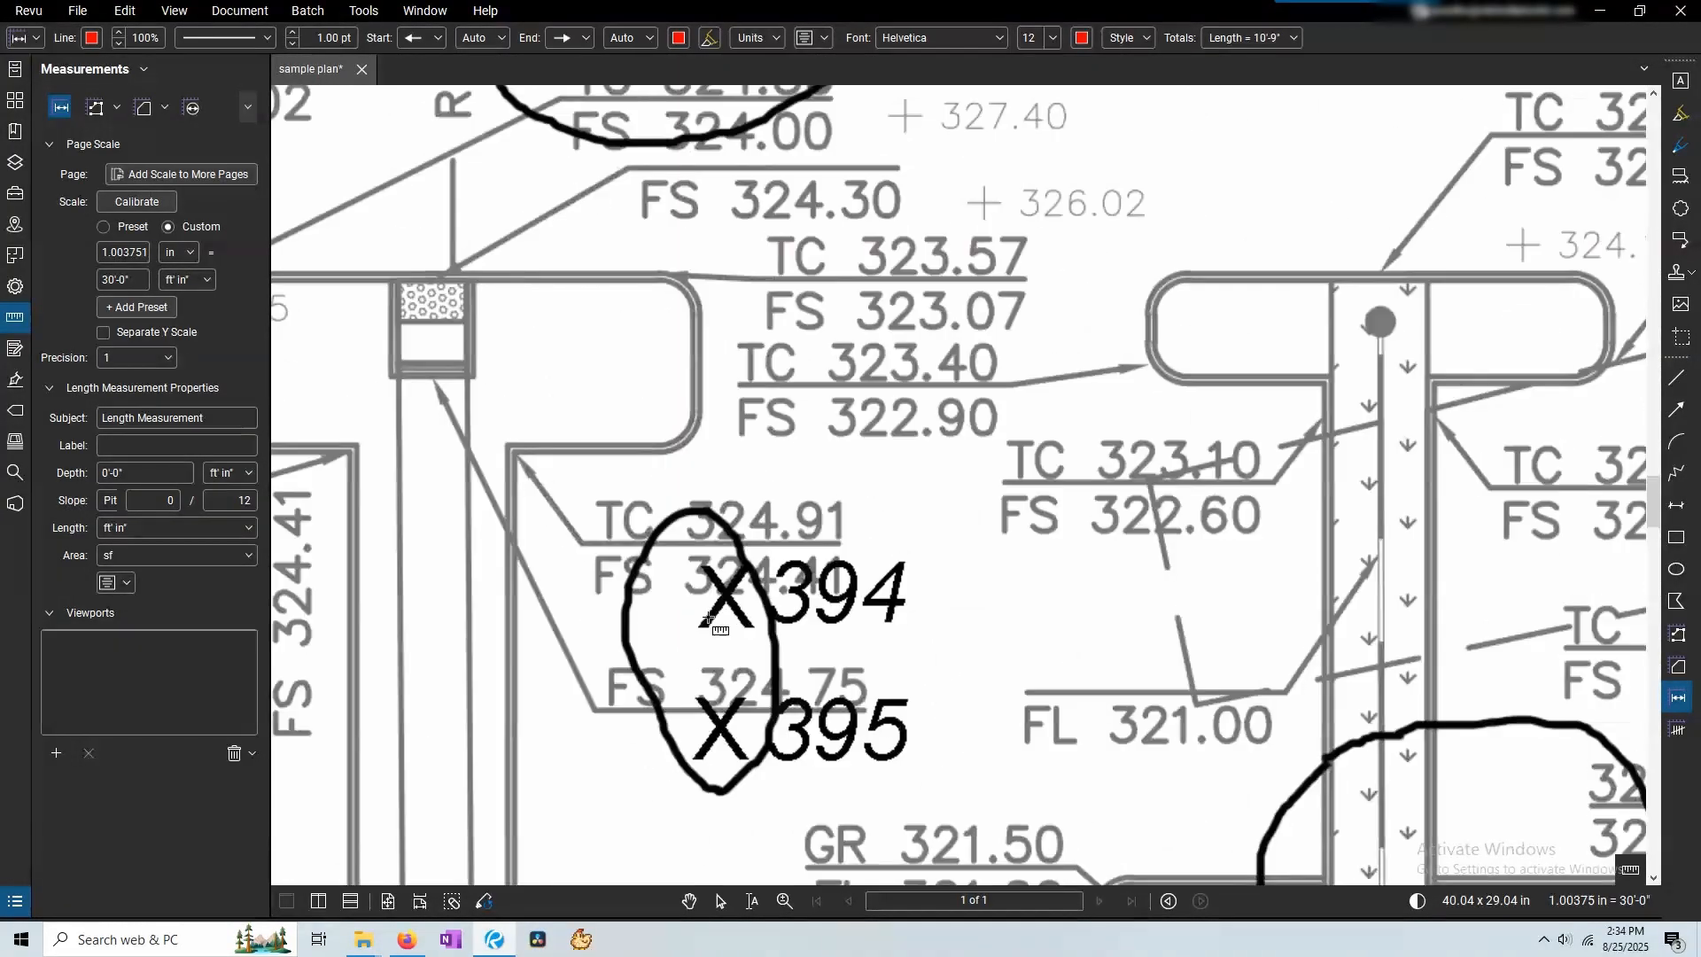
click(717, 592)
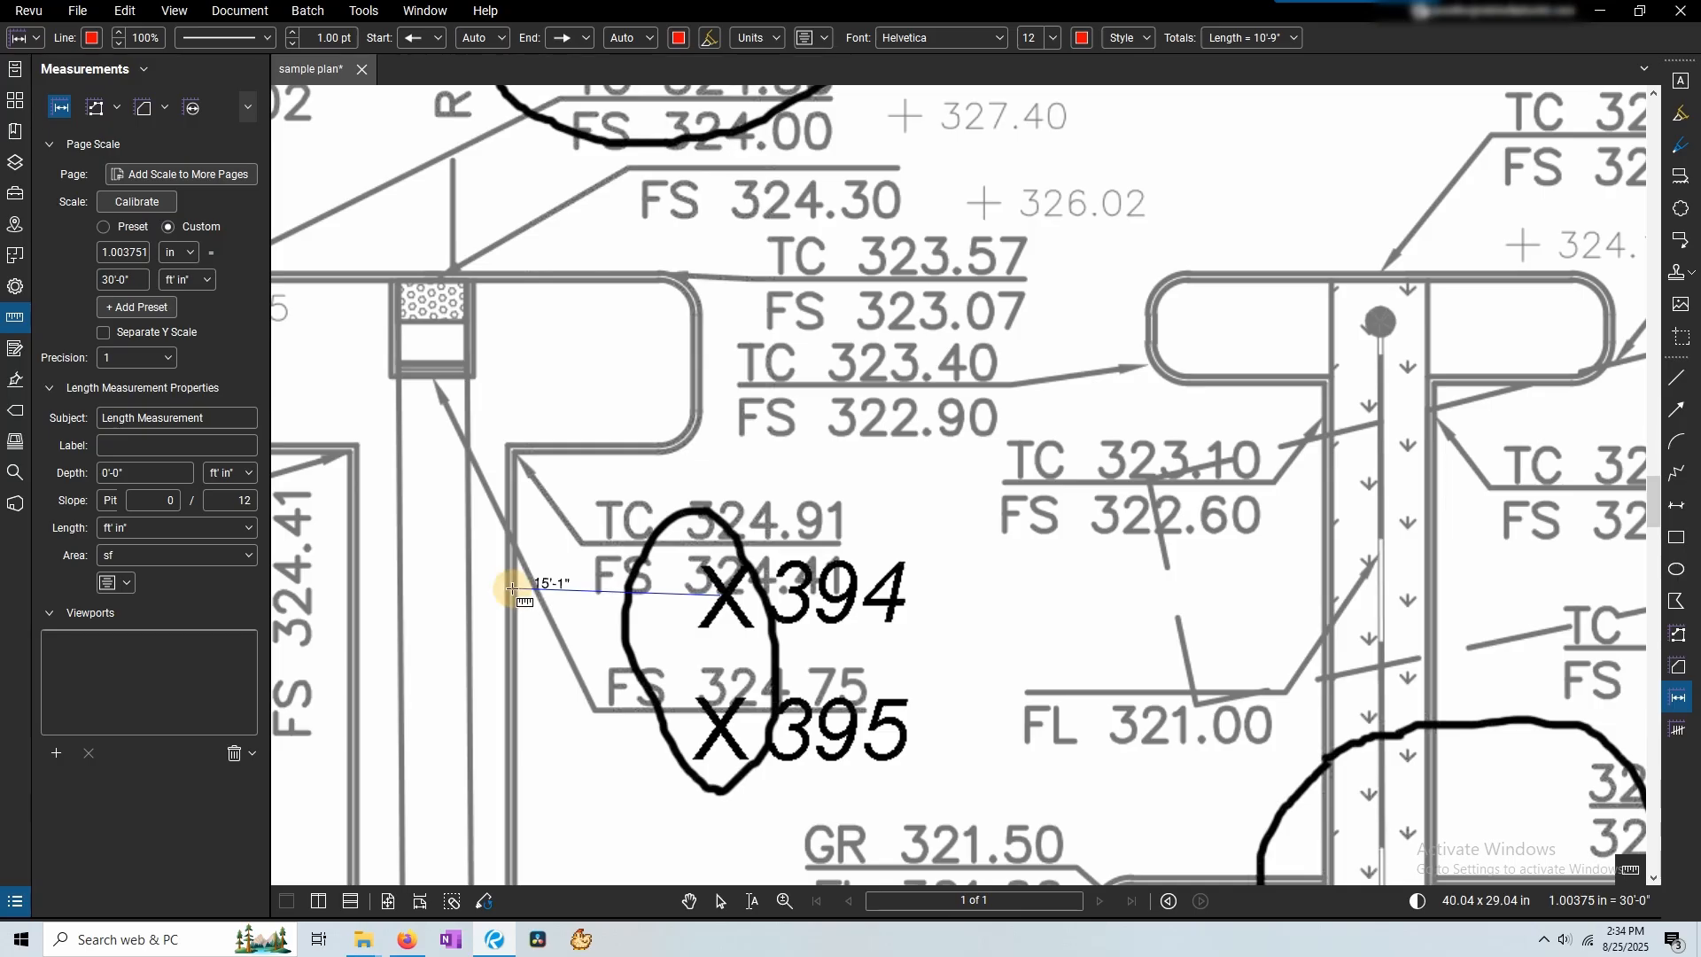
click(513, 583)
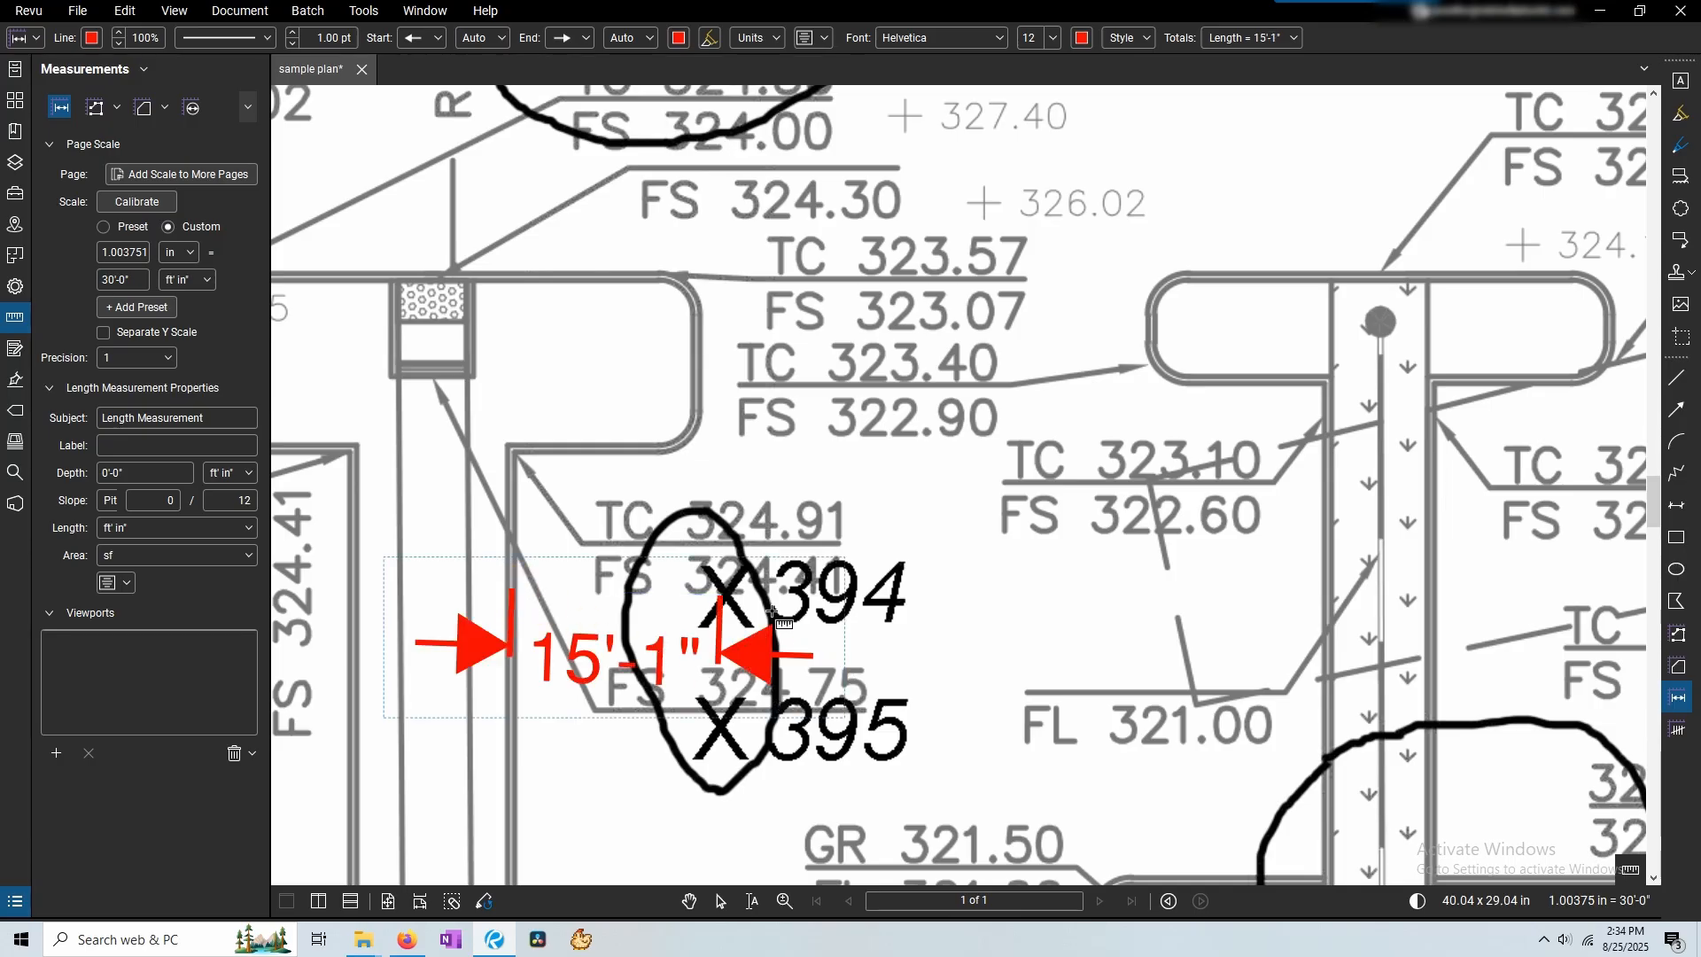
key(Escape)
mouse_move(691, 654)
mouse_down()
mouse_move(666, 561)
mouse_move(678, 536)
mouse_up()
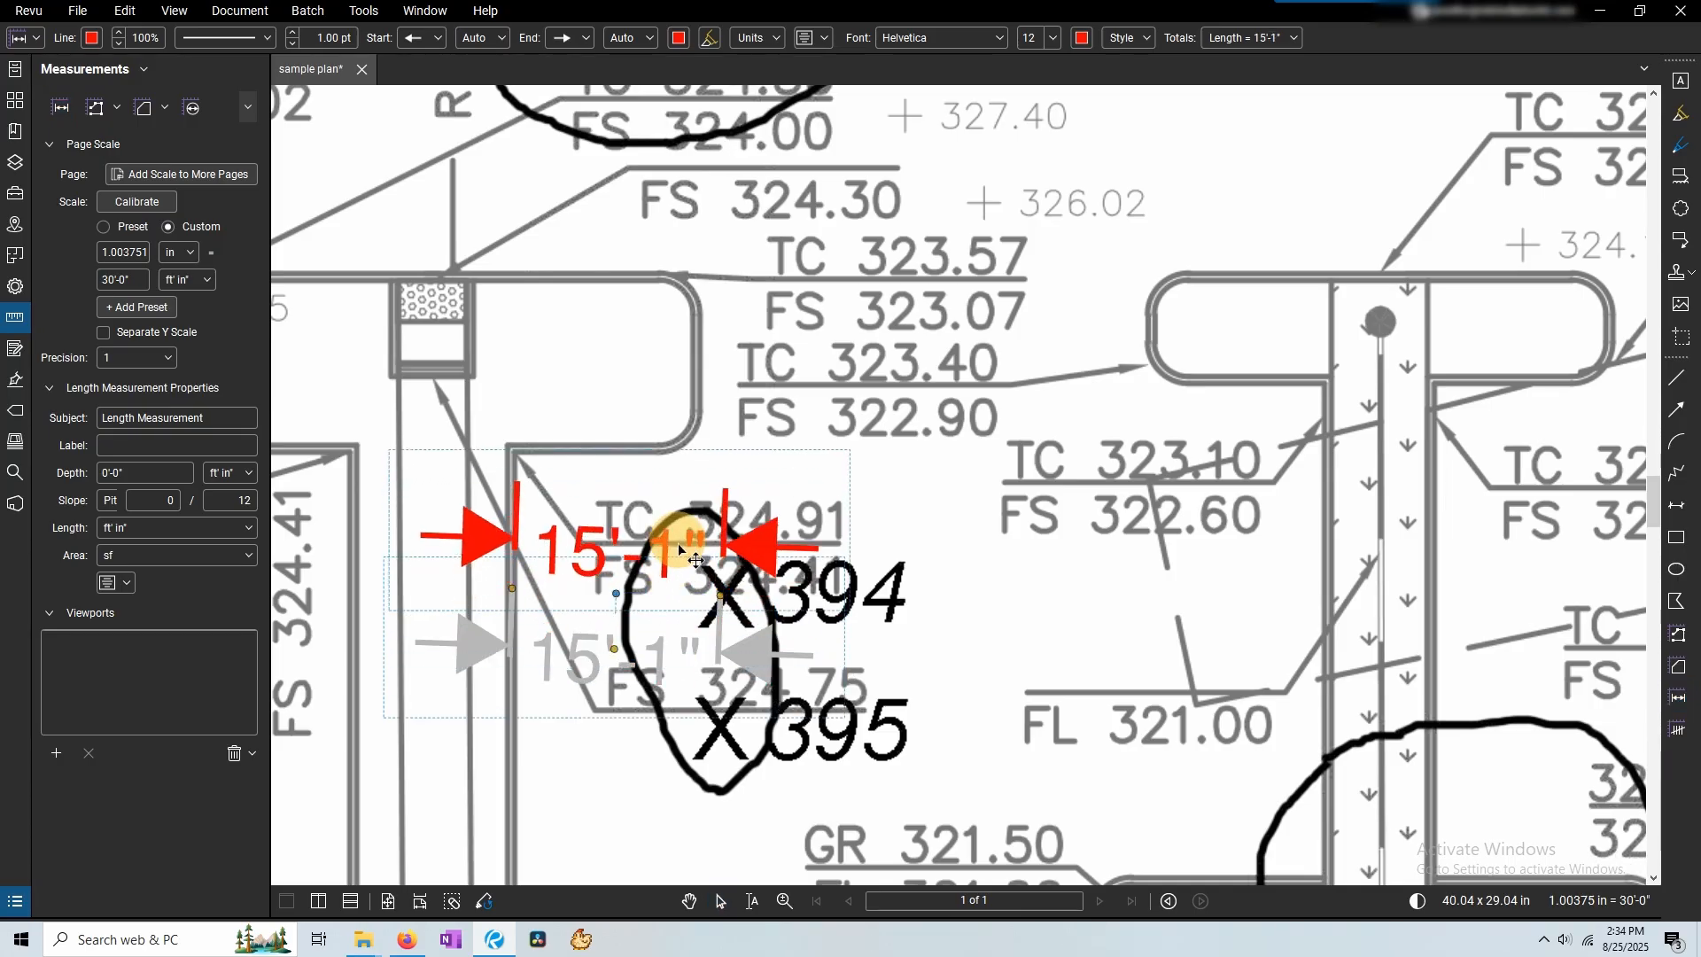
scroll(709, 655, down, 2)
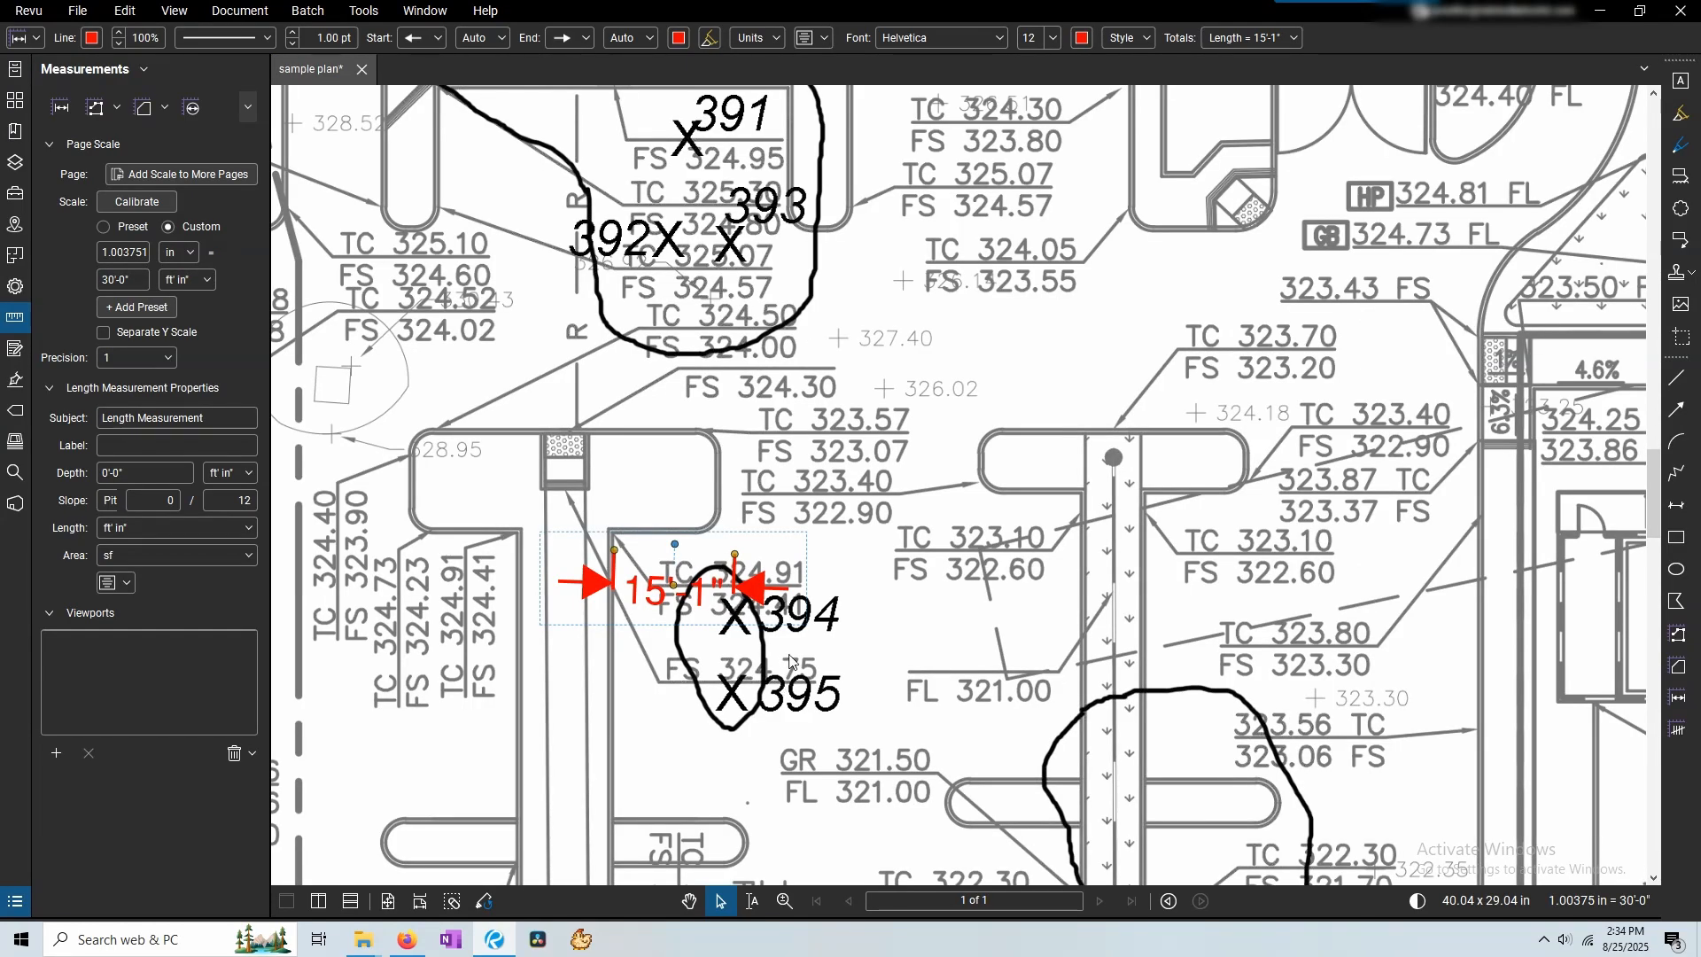
Delete the length measurements at trees 394 and 385.
scroll(791, 663, down, 4)
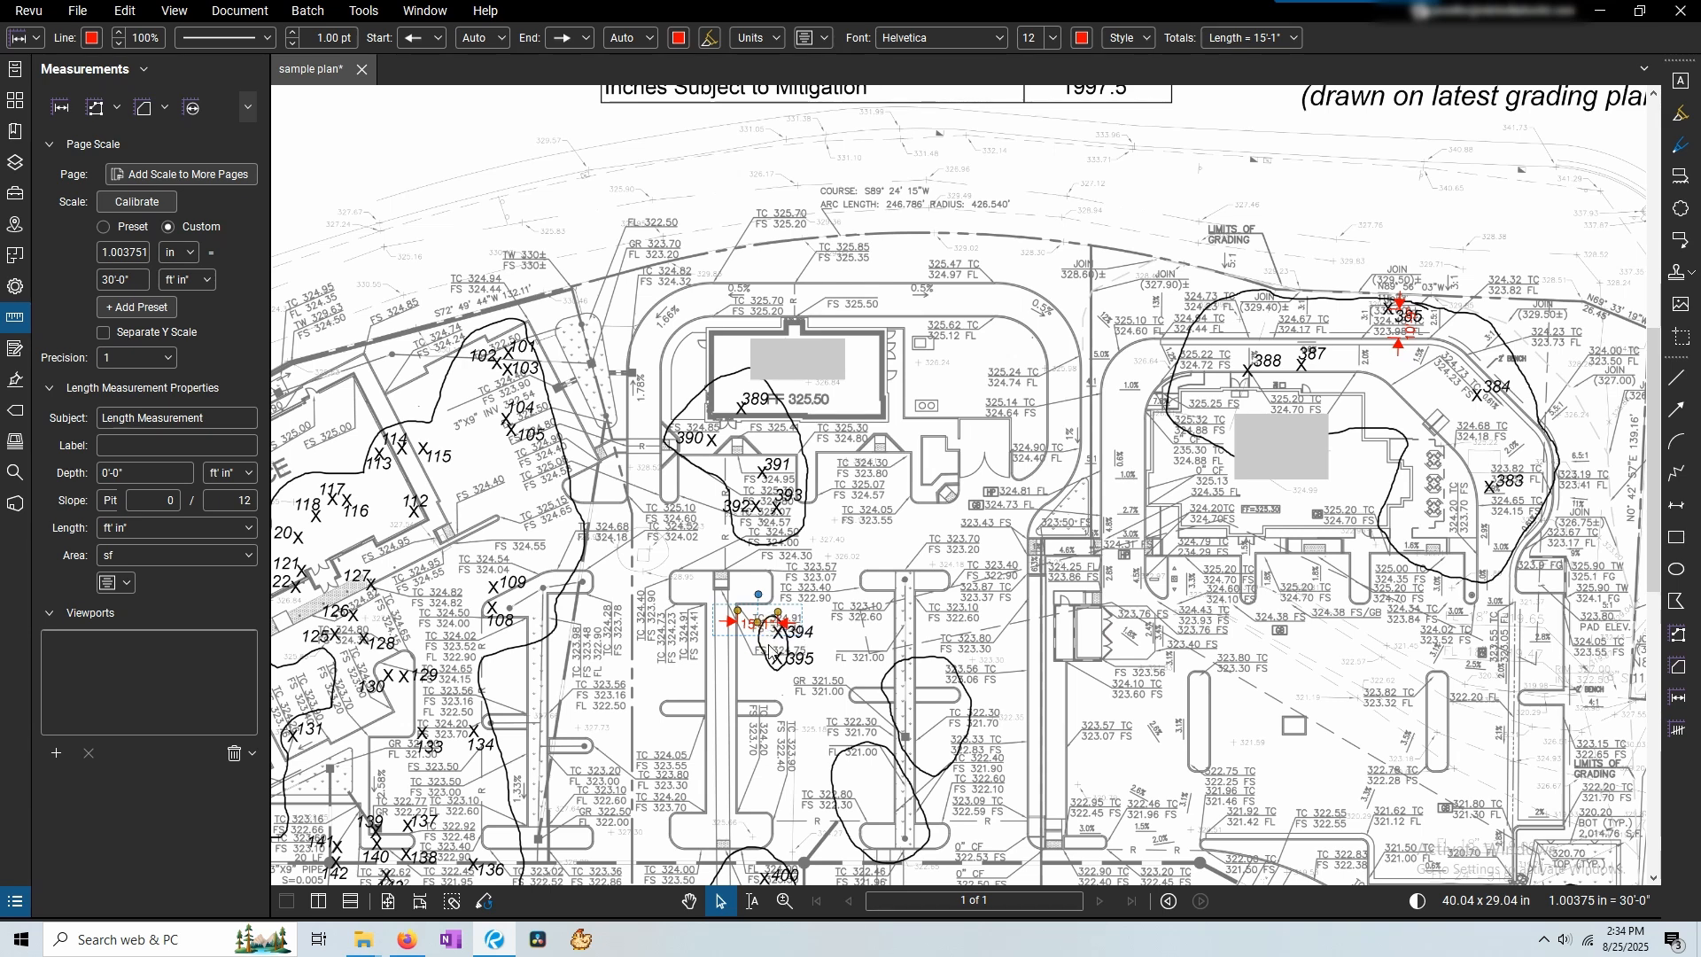
key(Delete)
click(1407, 326)
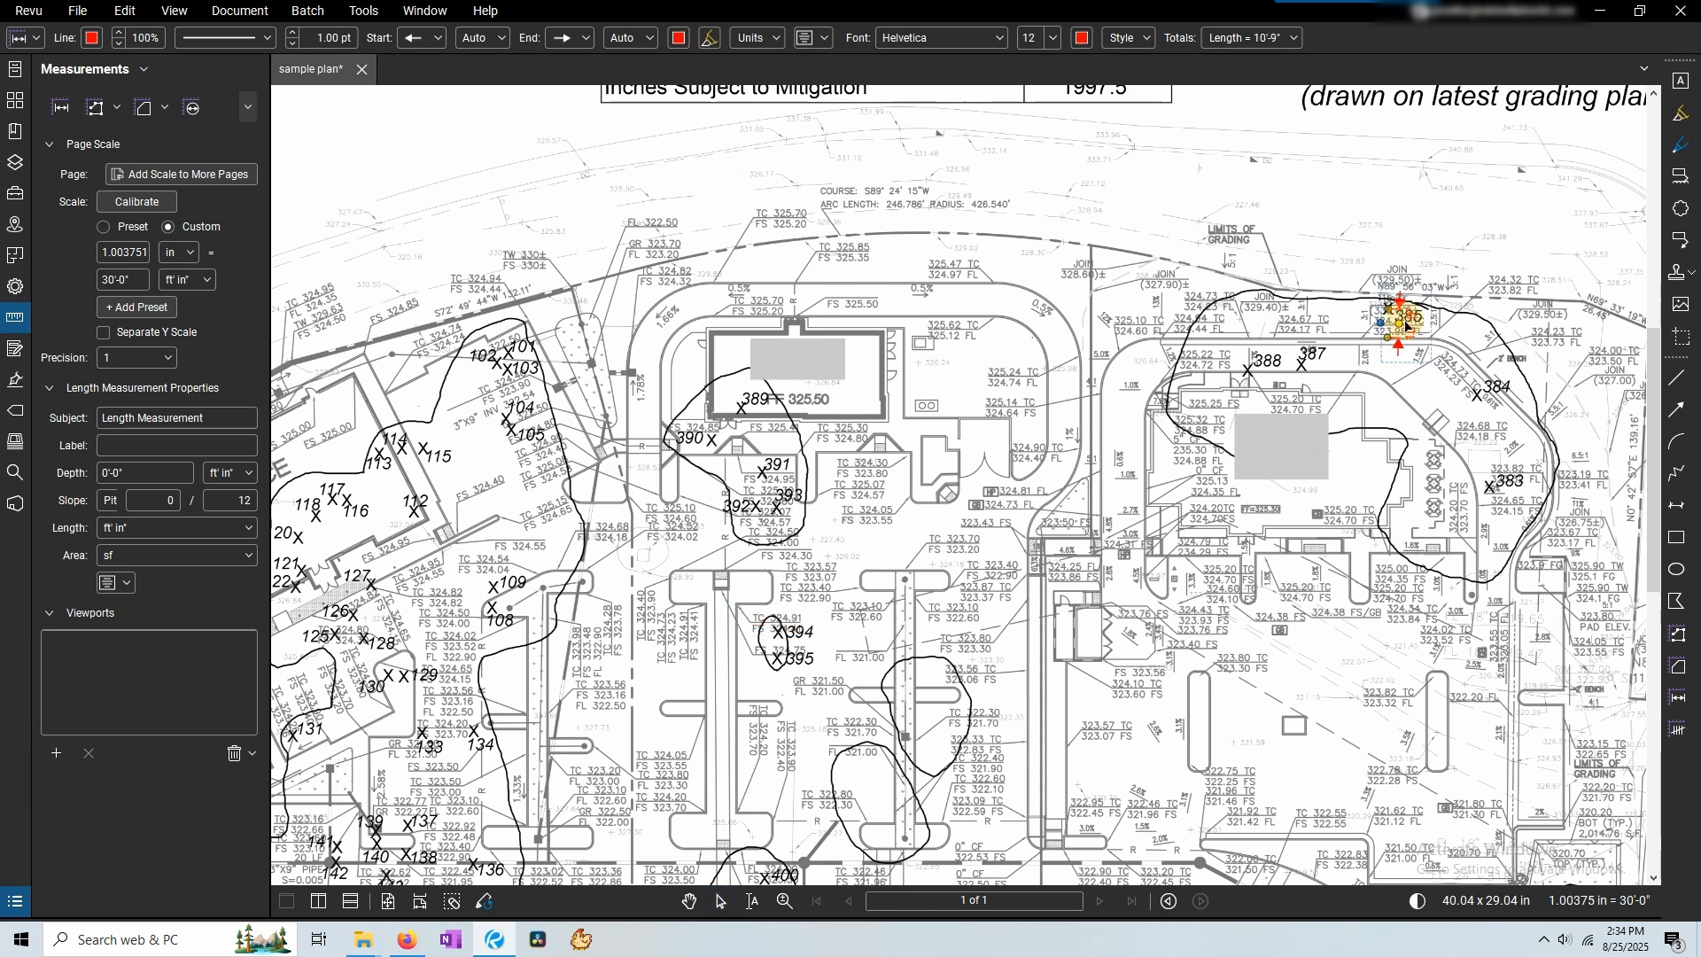
key(Escape)
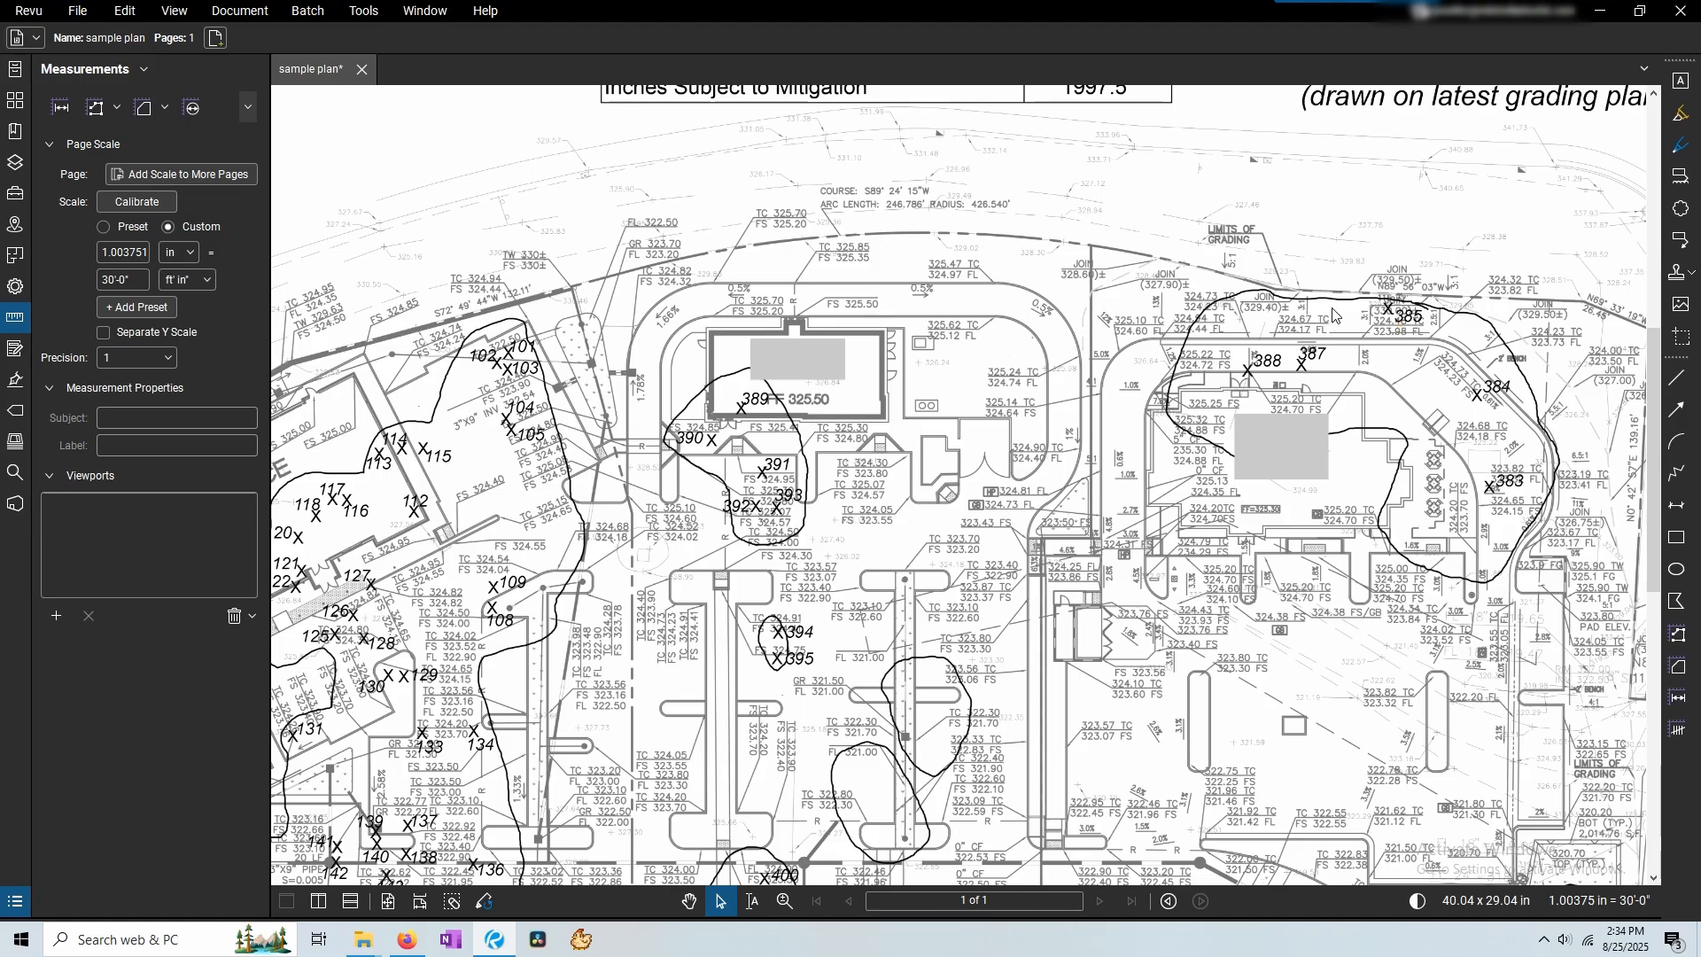
Add a text box containing a red number 1 and position it just below tree 383's label.
scroll(1054, 333, down, 3)
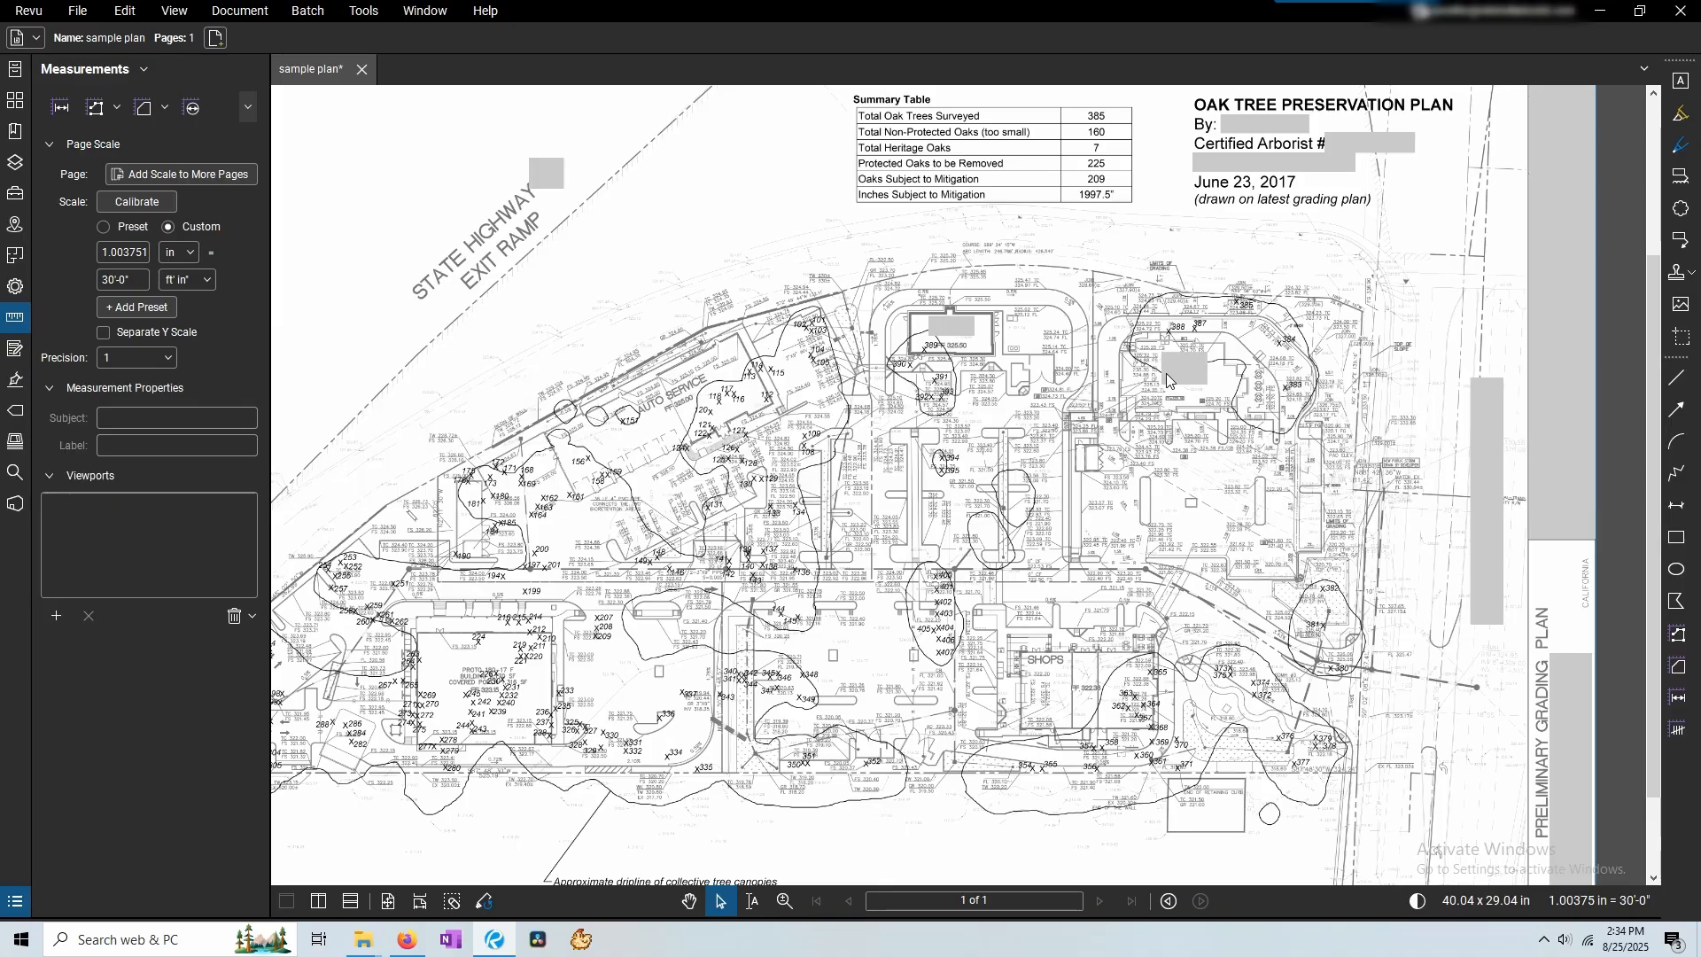
scroll(1166, 374, down, 1)
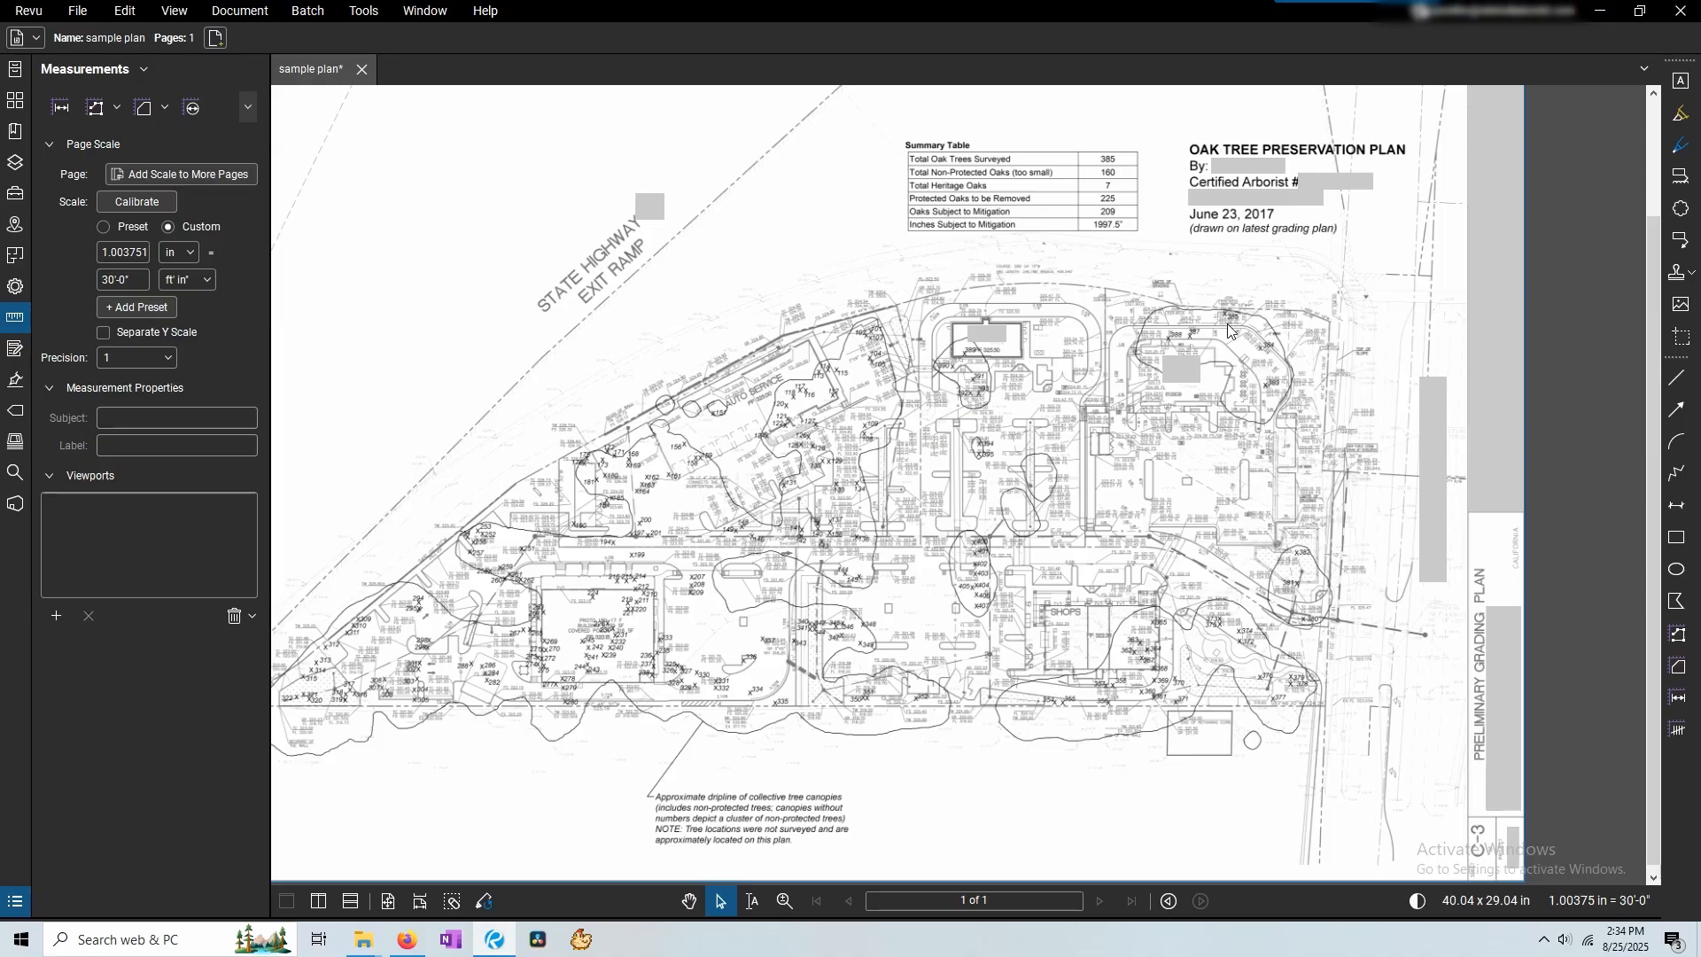
scroll(1292, 352, up, 5)
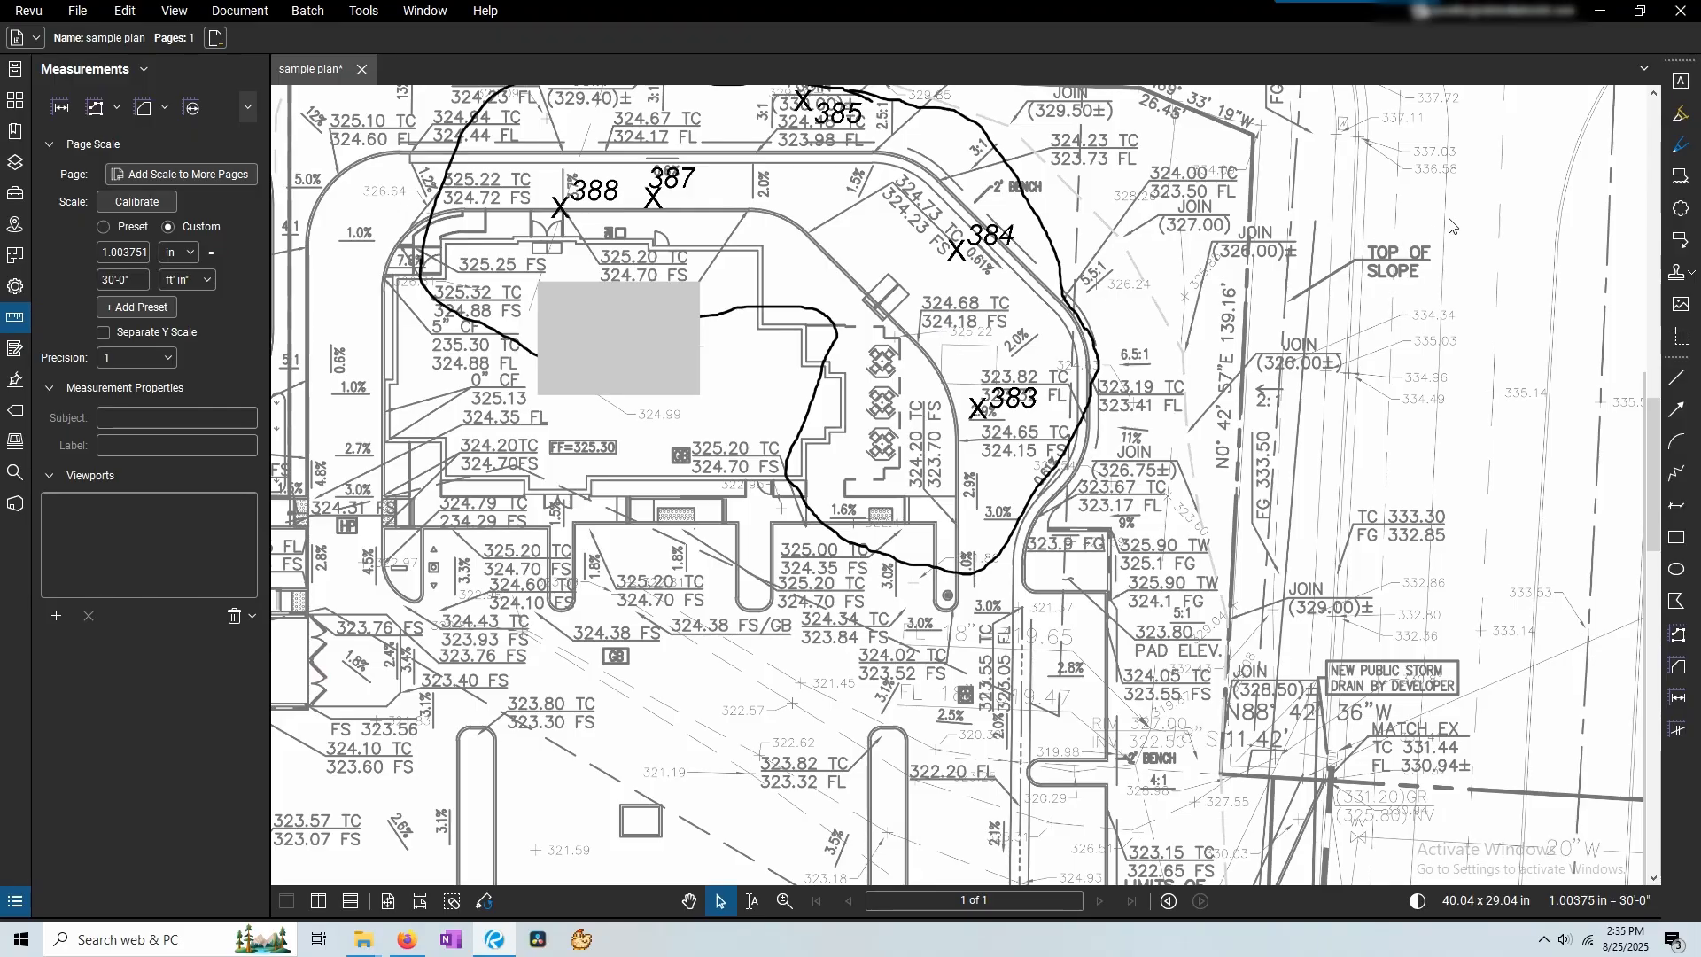
click(1680, 81)
drag(1003, 413, 1052, 475)
click(1675, 90)
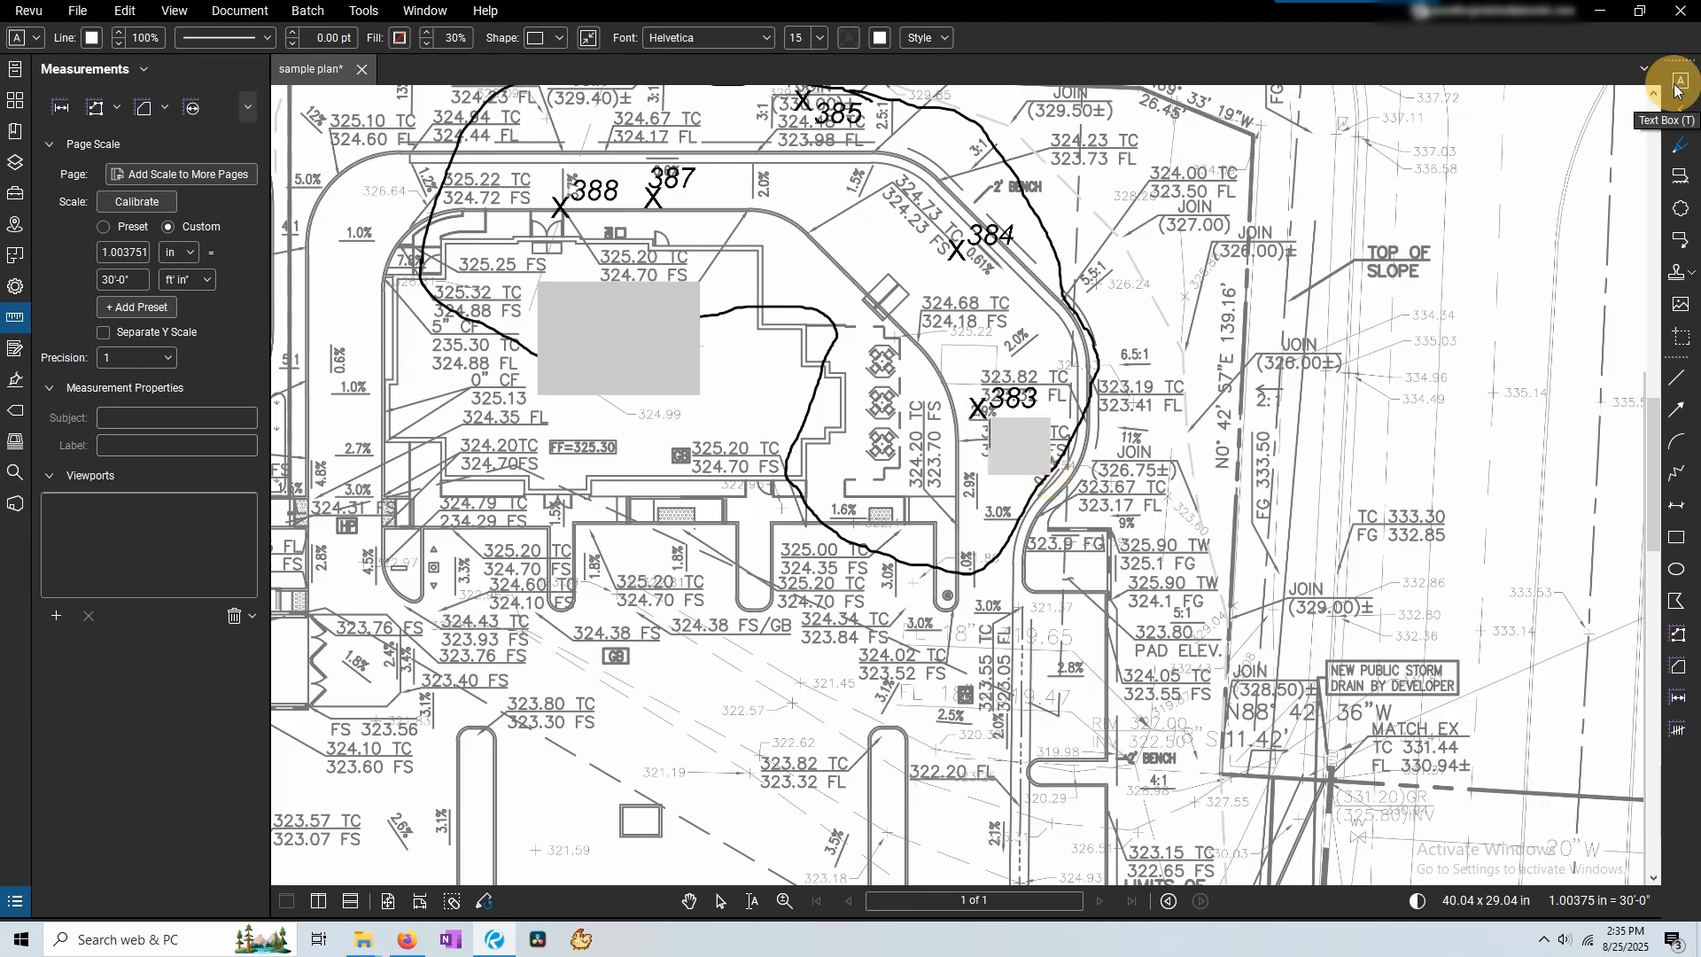
drag(994, 429, 1060, 488)
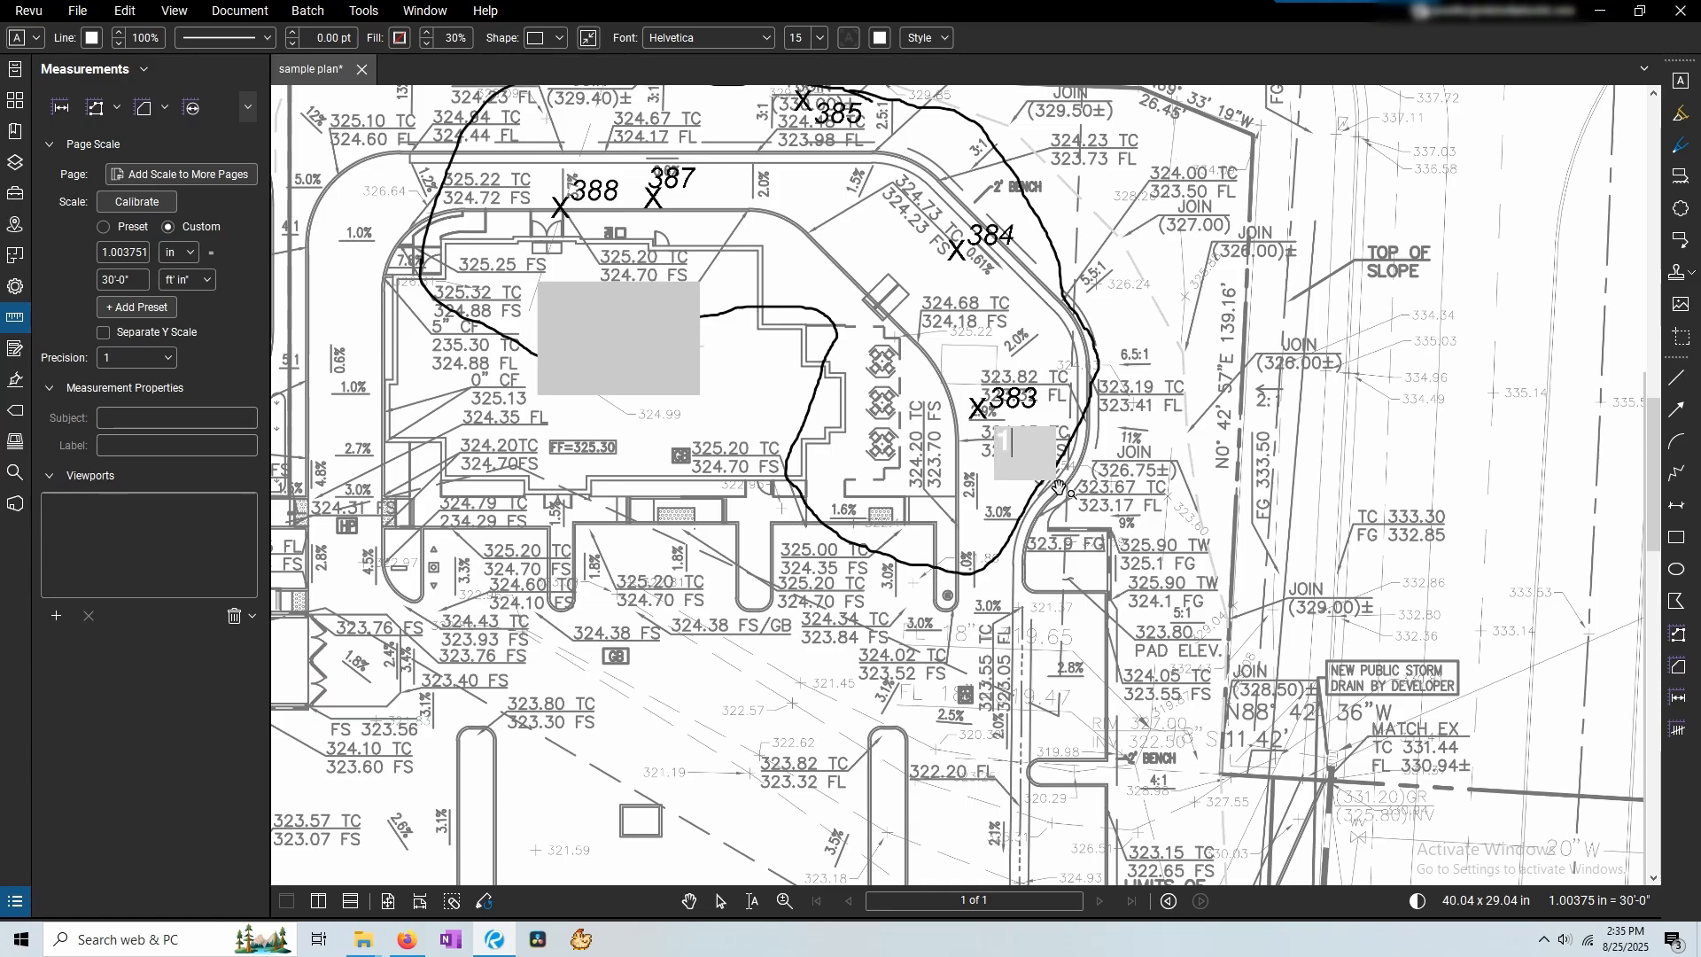
click(880, 37)
click(882, 79)
text(1)
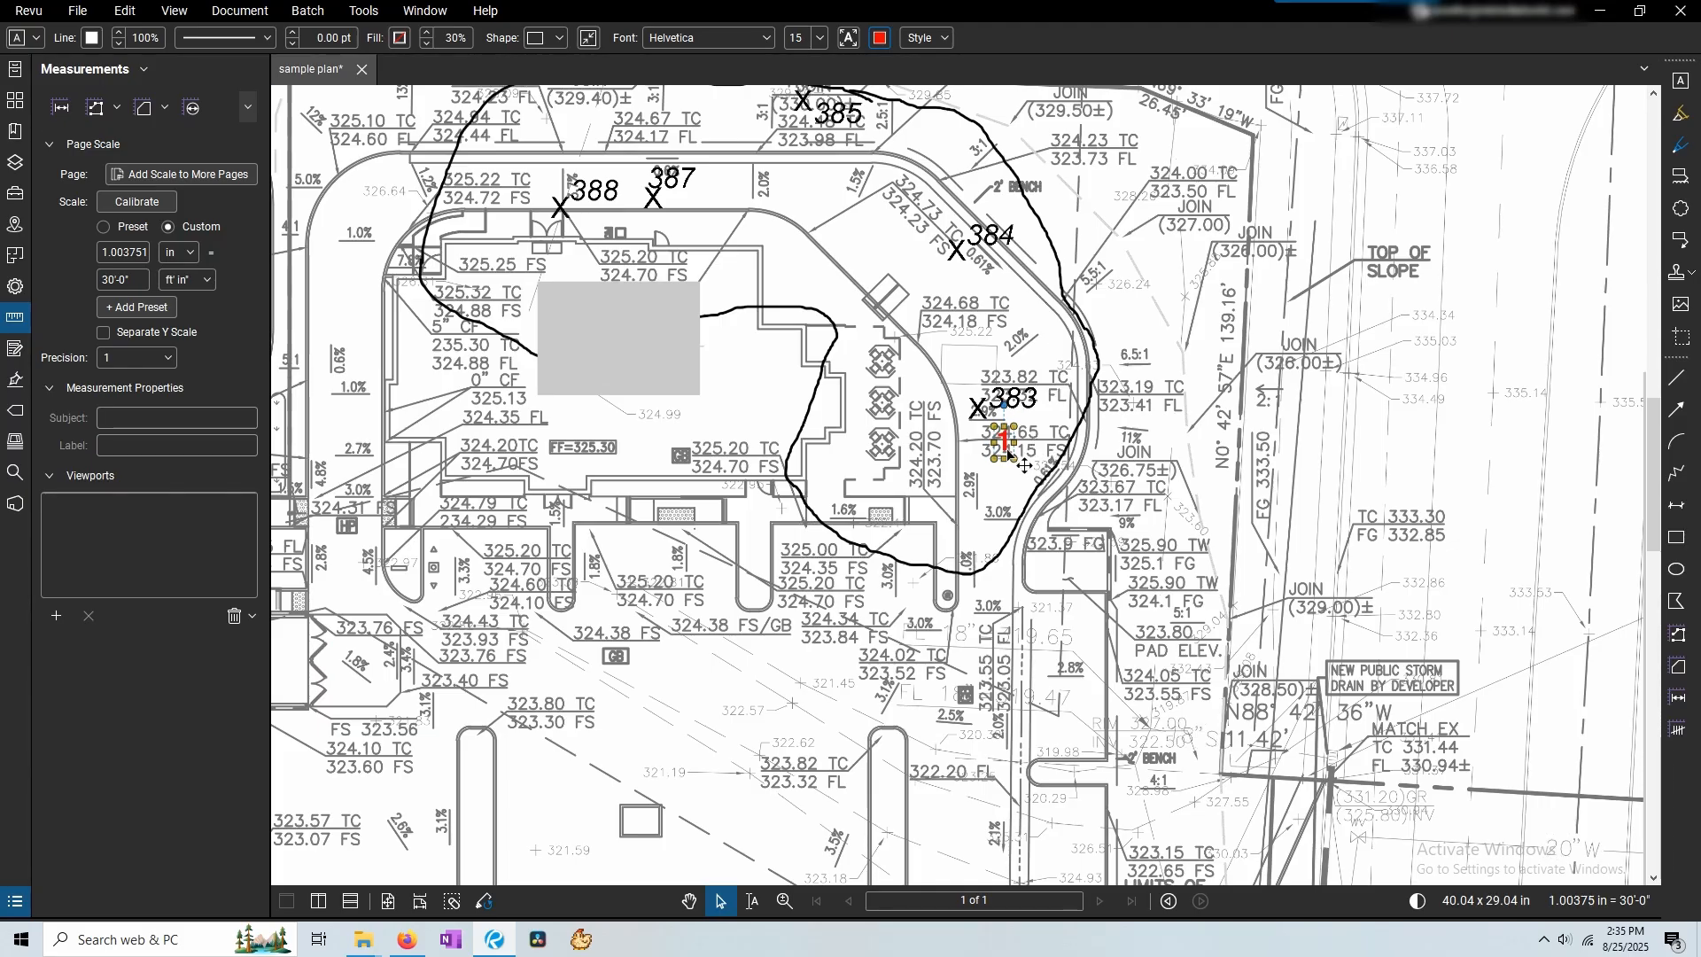
mouse_move(1010, 441)
mouse_down()
mouse_move(1043, 400)
mouse_move(1029, 431)
mouse_up()
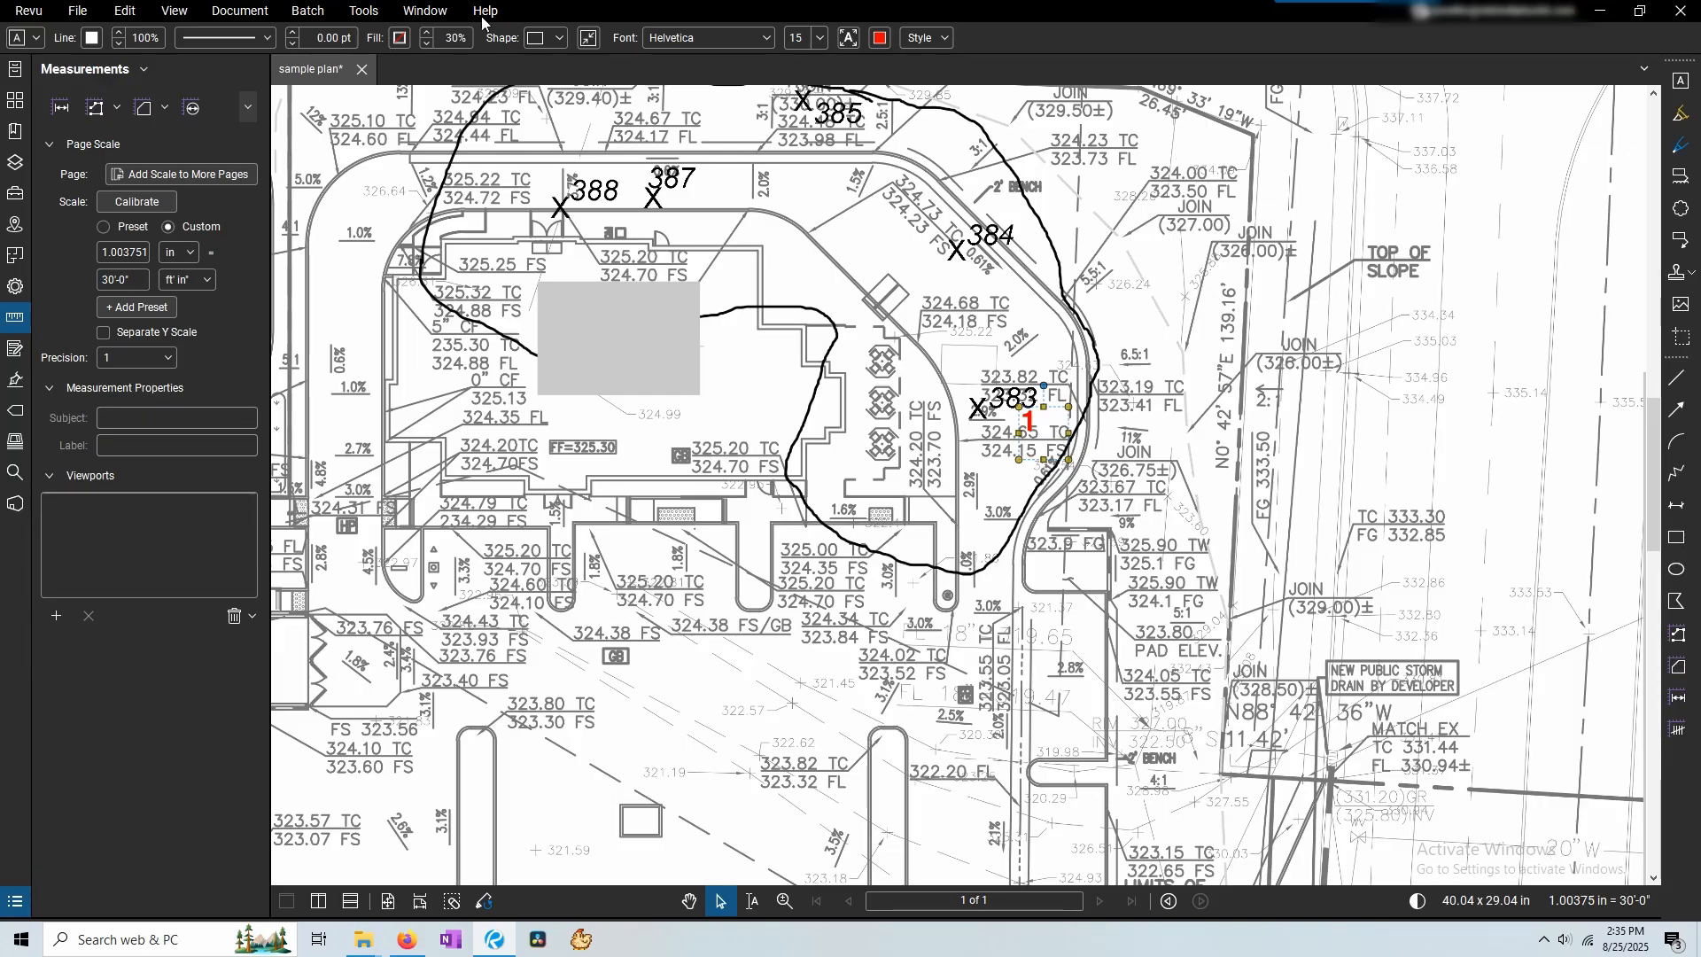
Give the number 1 text box a circular shape with a black fill, and autosize it.
click(543, 38)
click(554, 89)
click(400, 38)
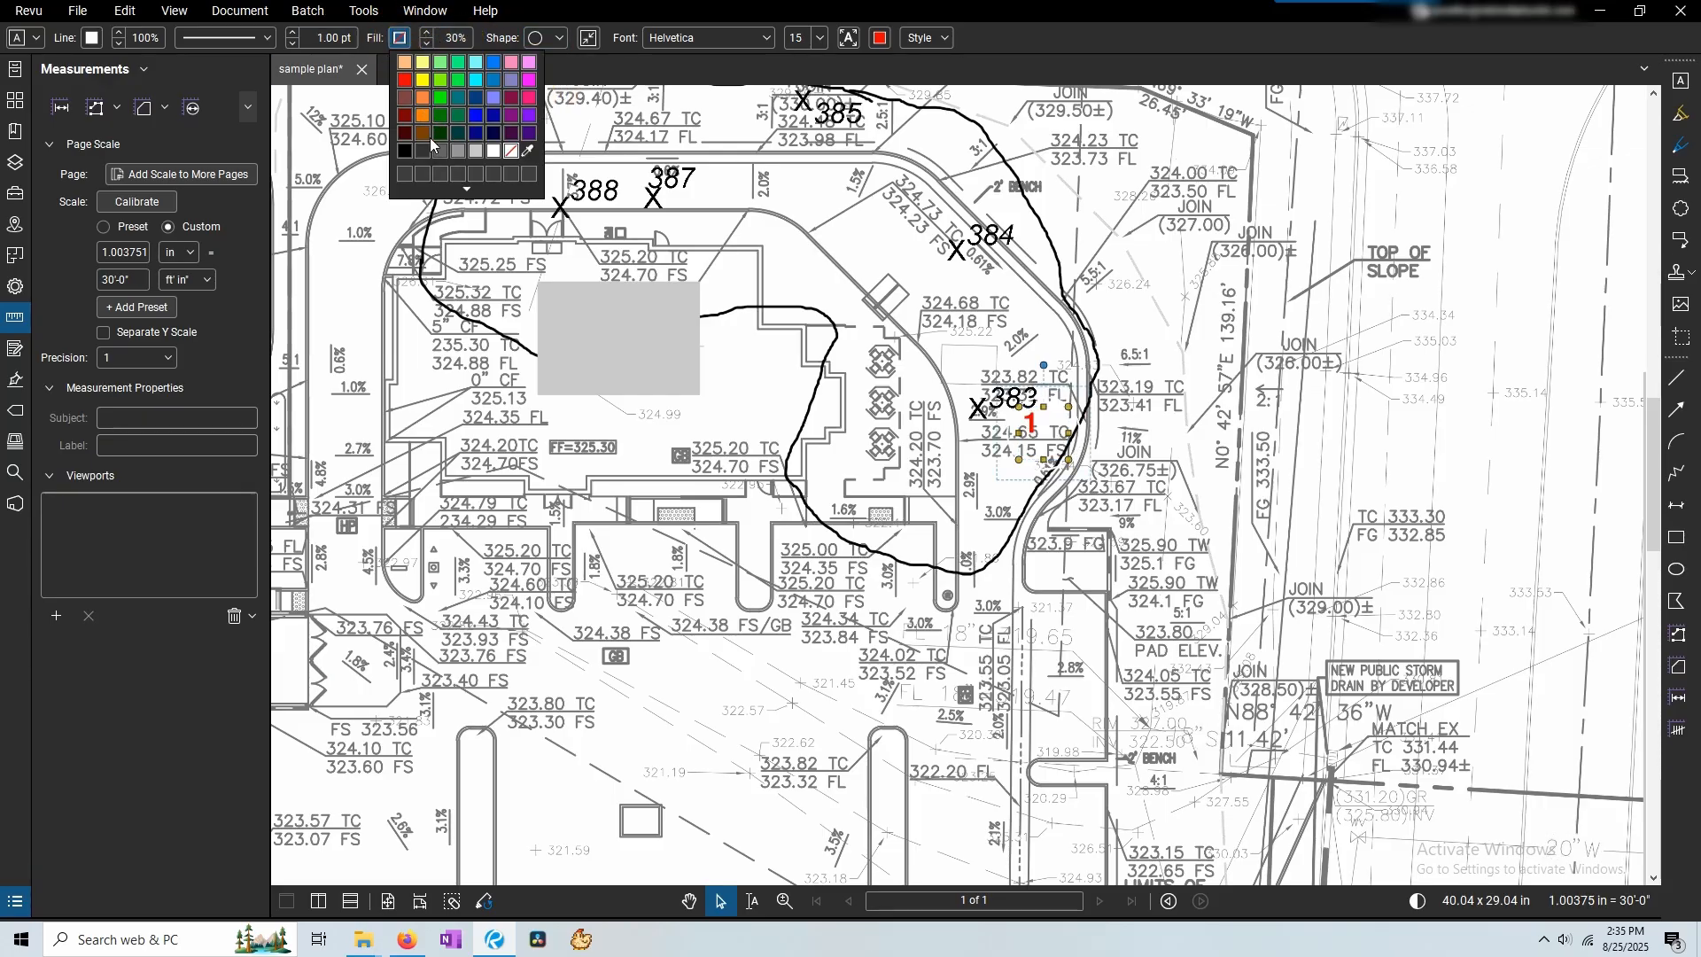
click(407, 154)
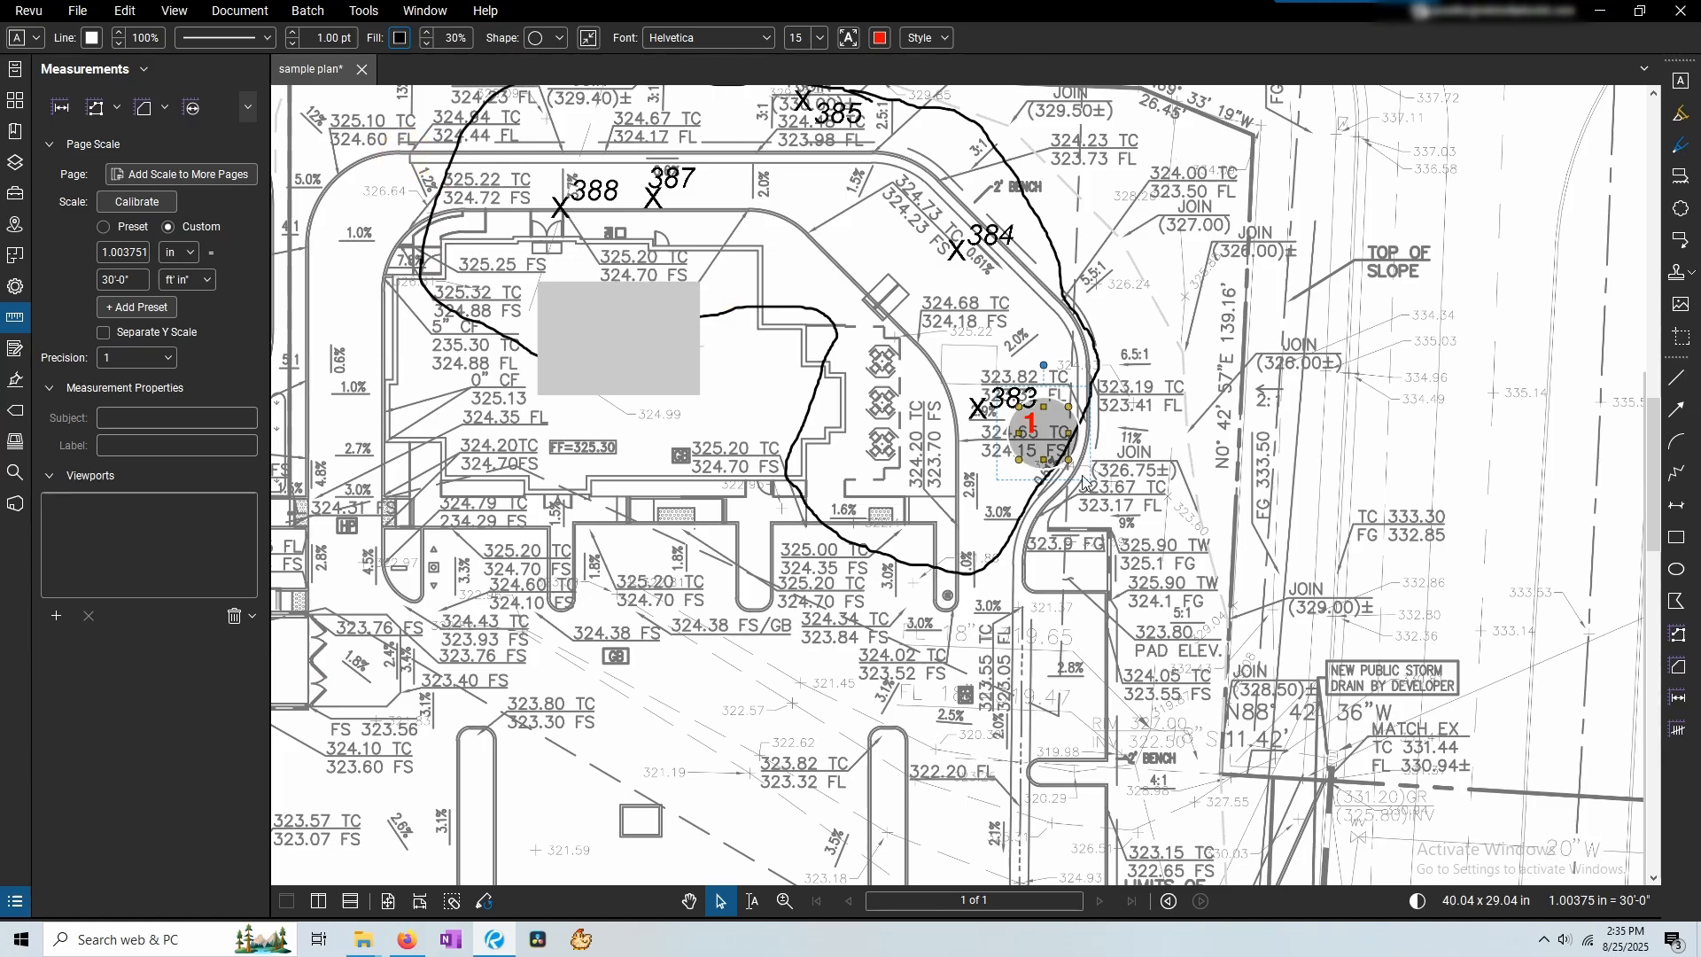
click(586, 39)
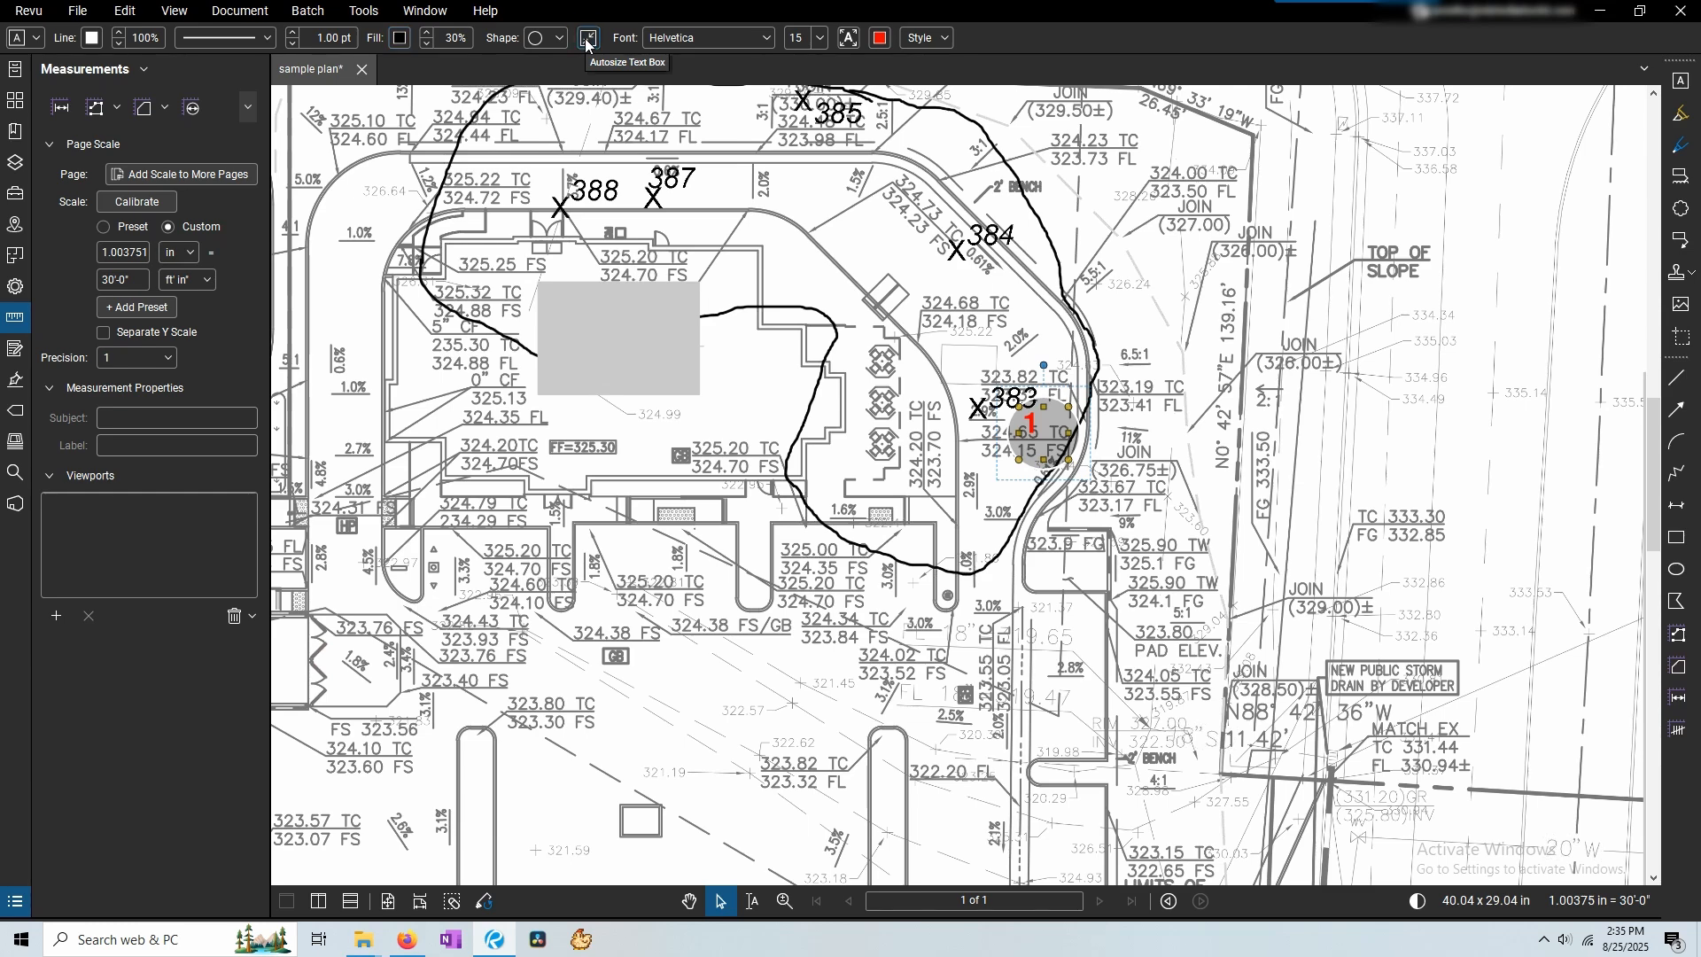
Add the circled number 1 below tree 383 to the My Tools set in the Tool Chest and select its new entry there.
scroll(1057, 481, up, 4)
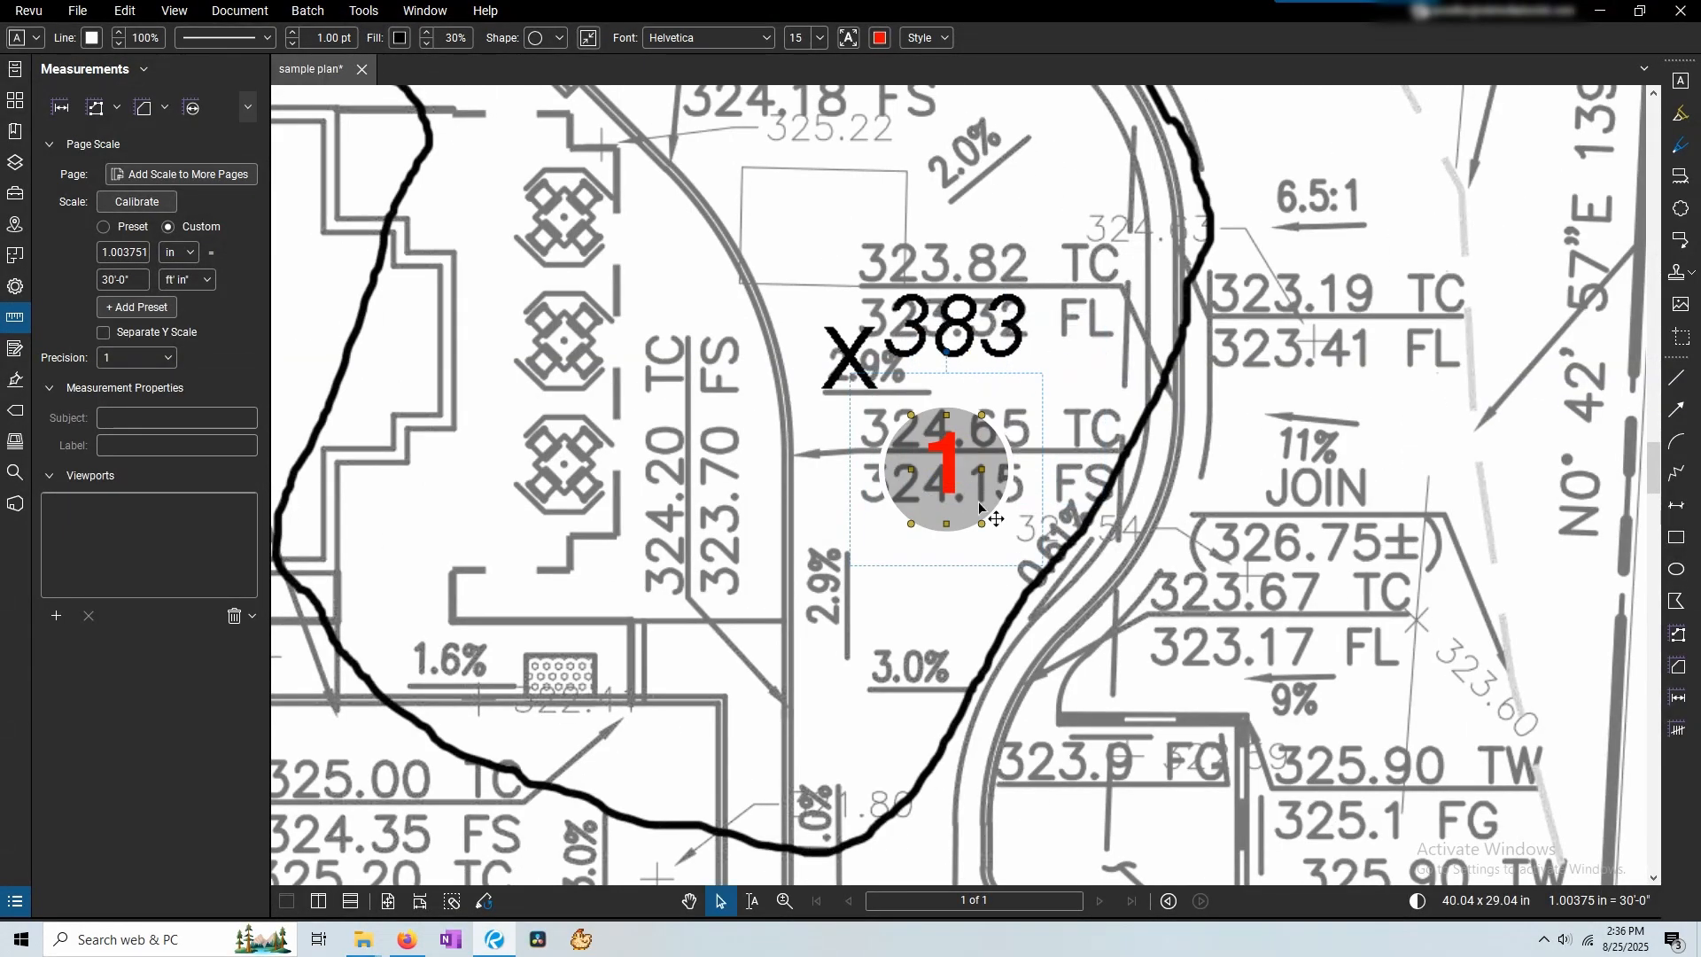
right_click(965, 470)
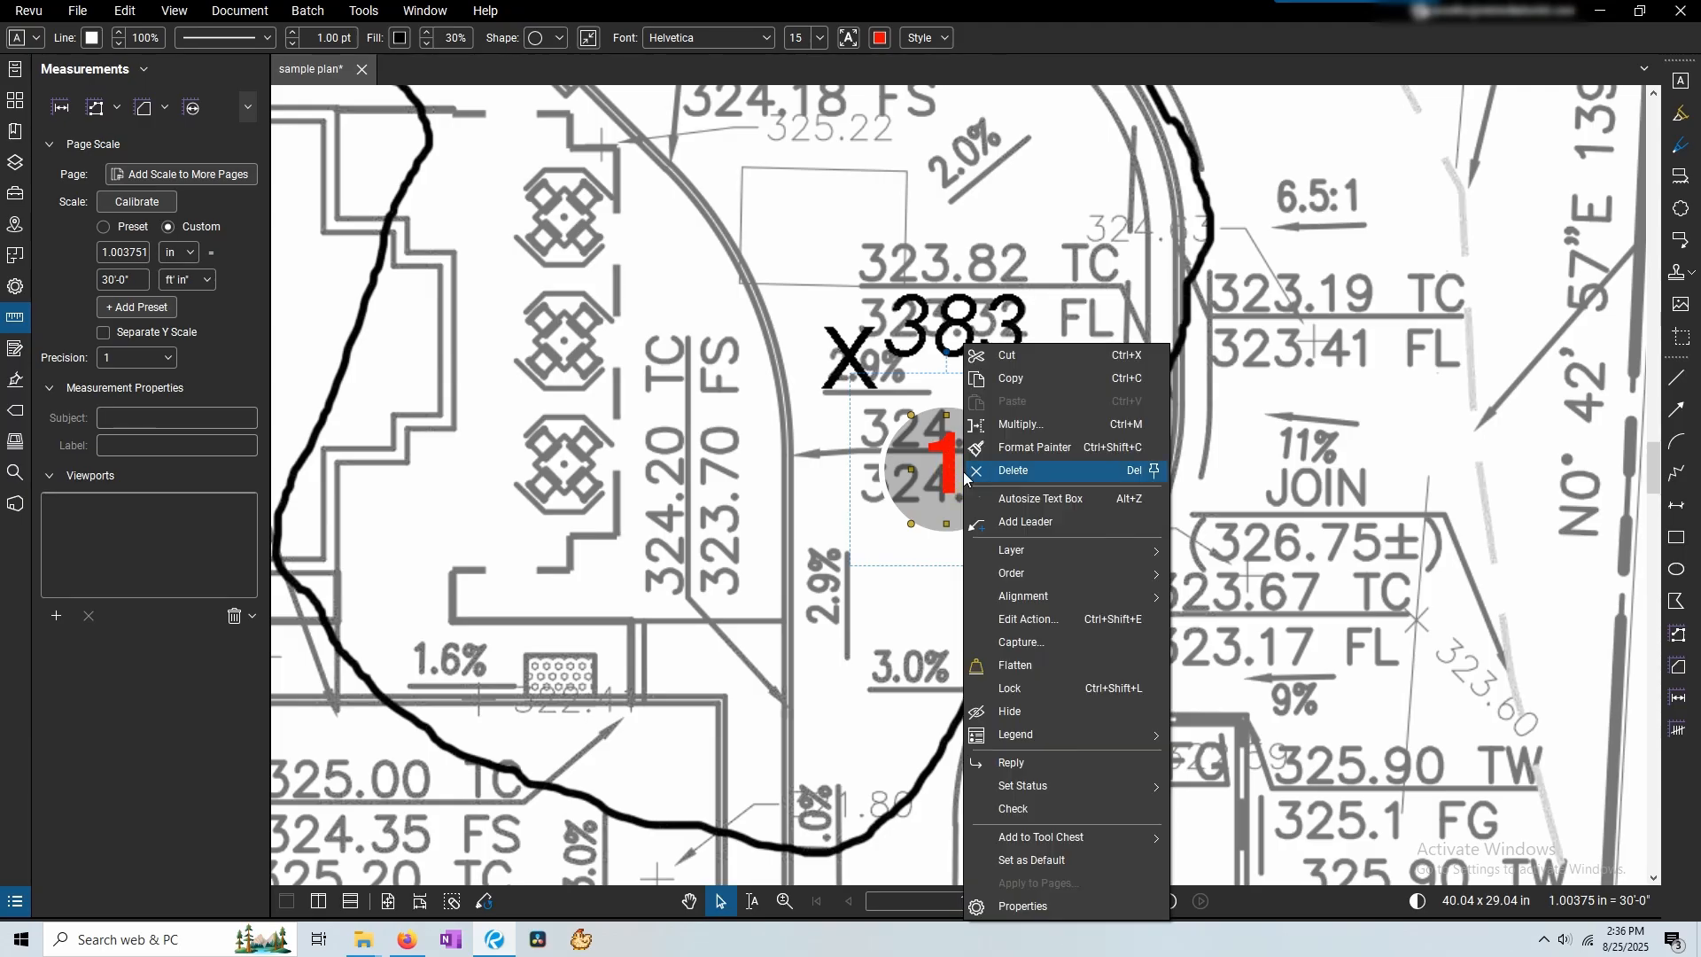
mouse_move(1129, 840)
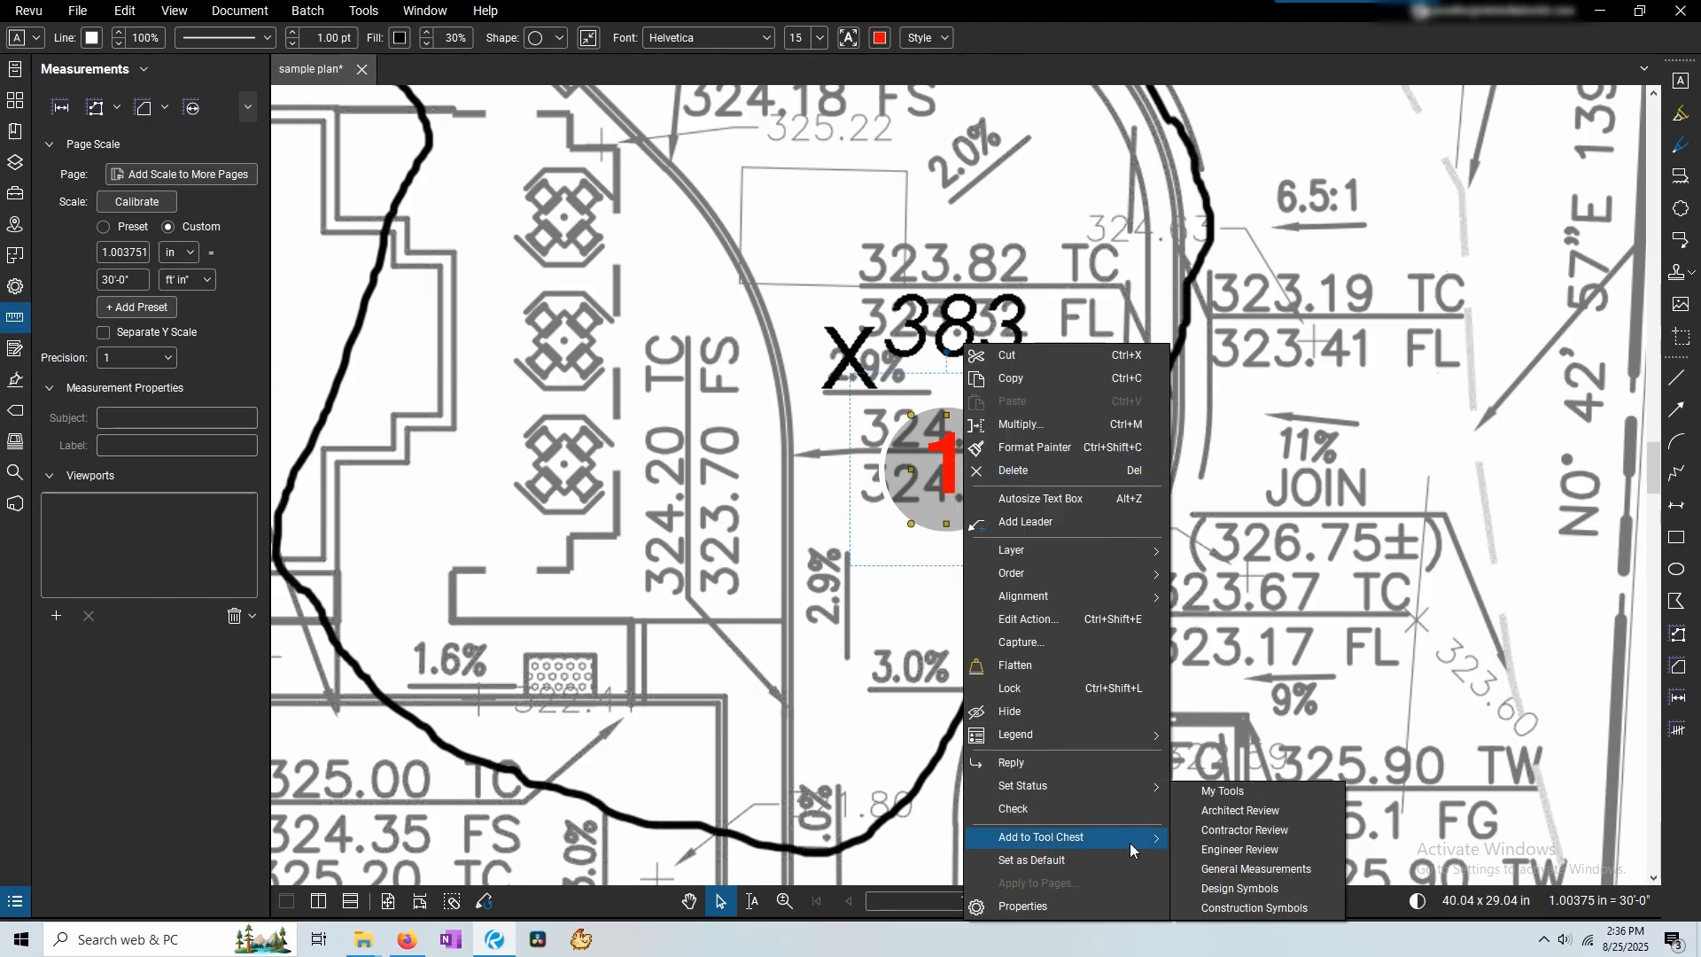
click(1223, 792)
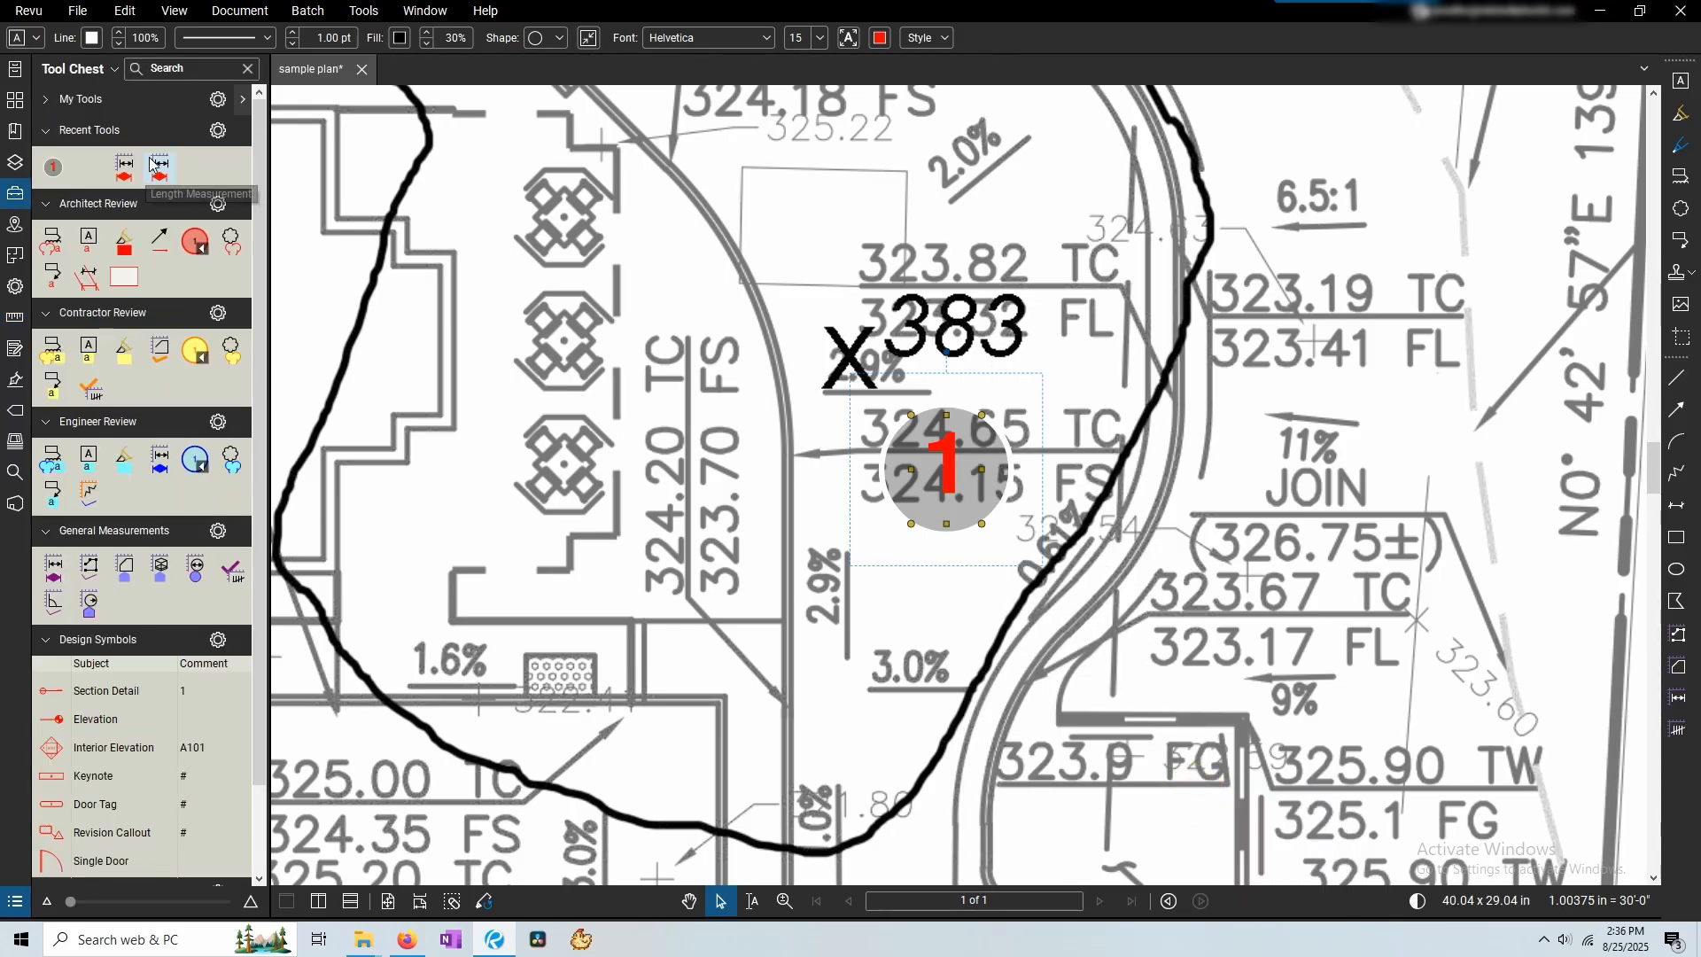
click(47, 105)
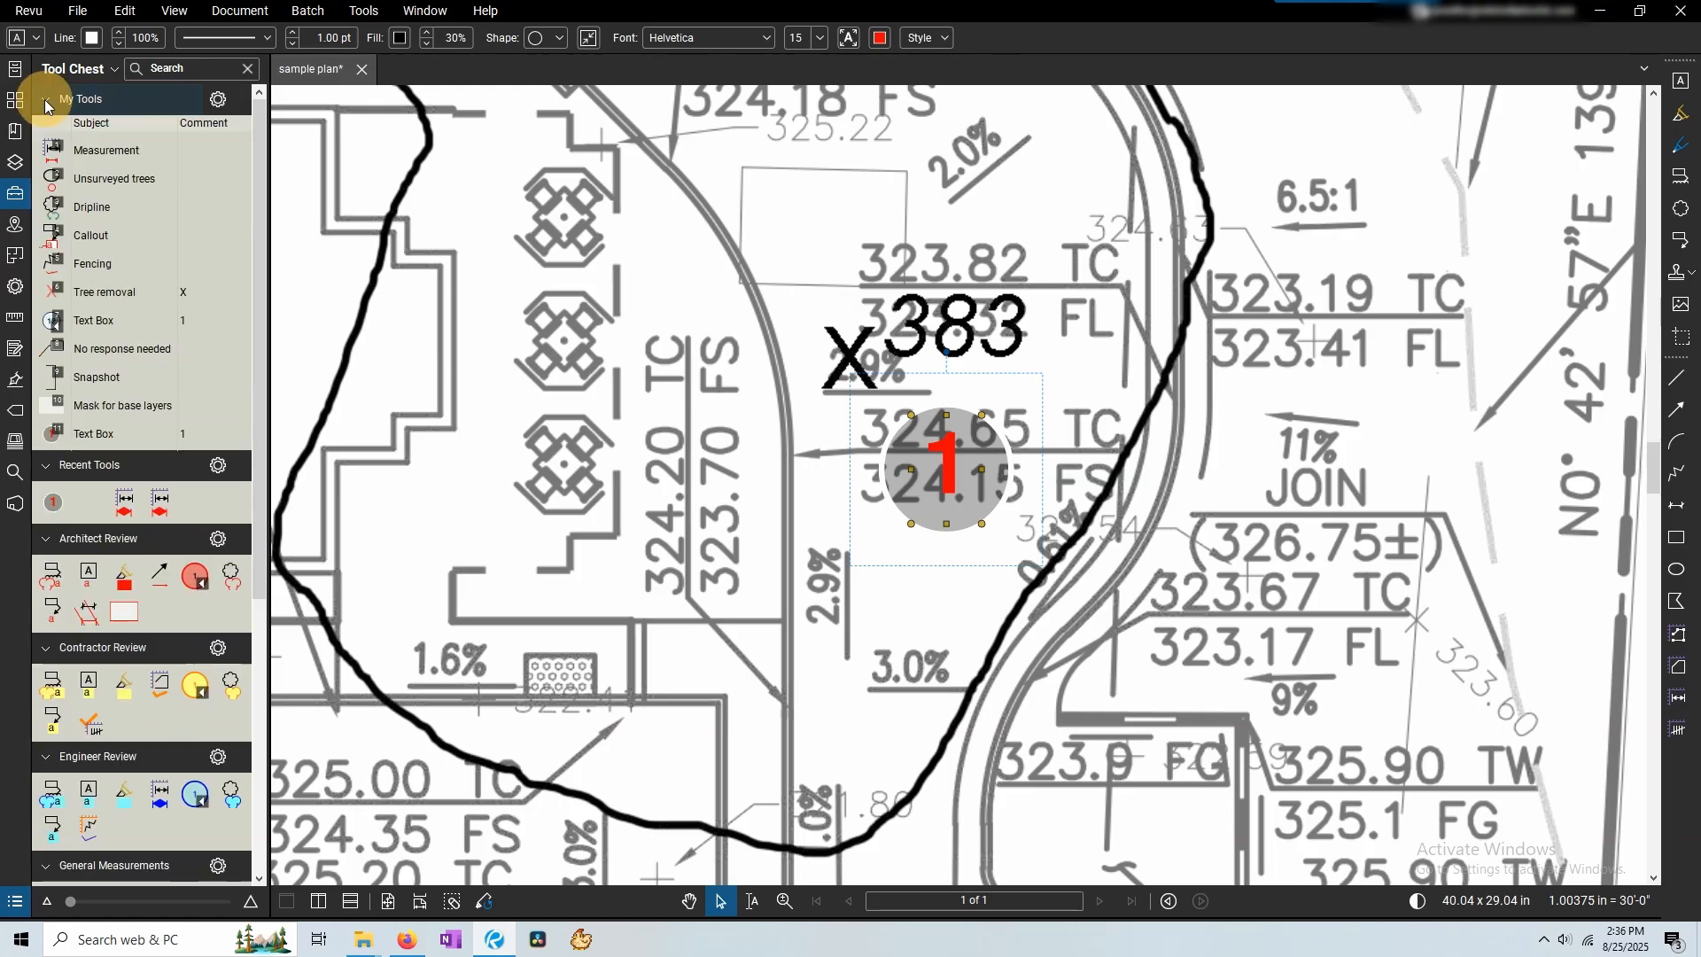
click(95, 438)
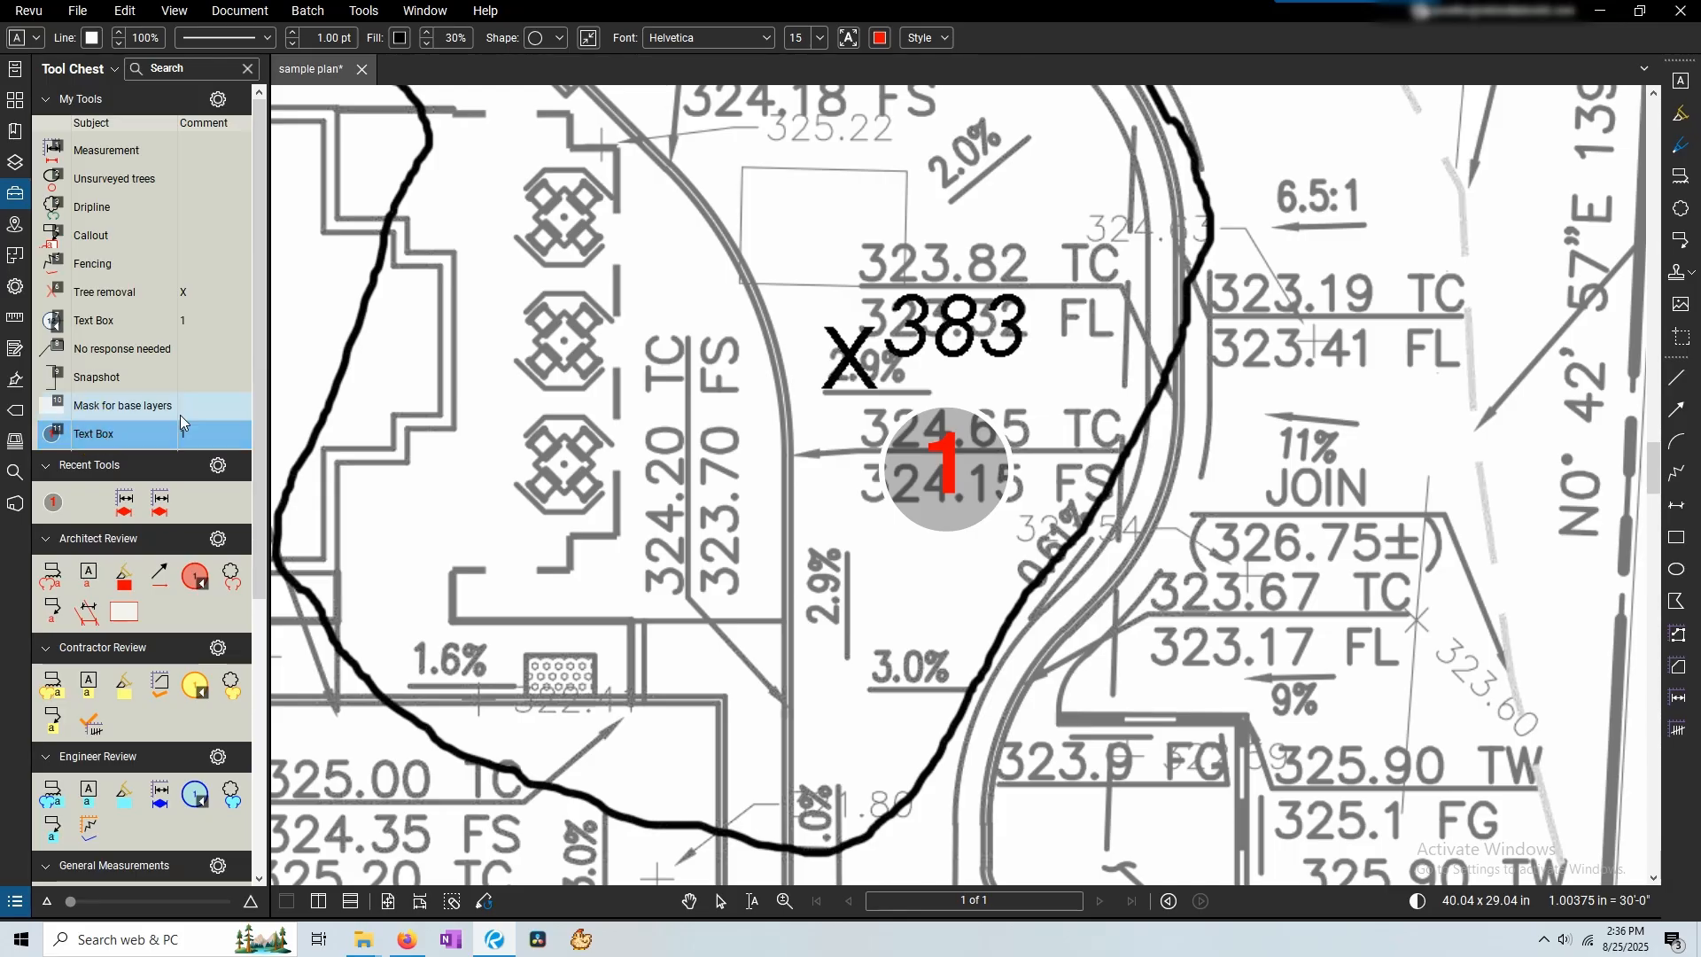
Place three copies of the circled number 1 from My Tools around tree 383.
click(655, 413)
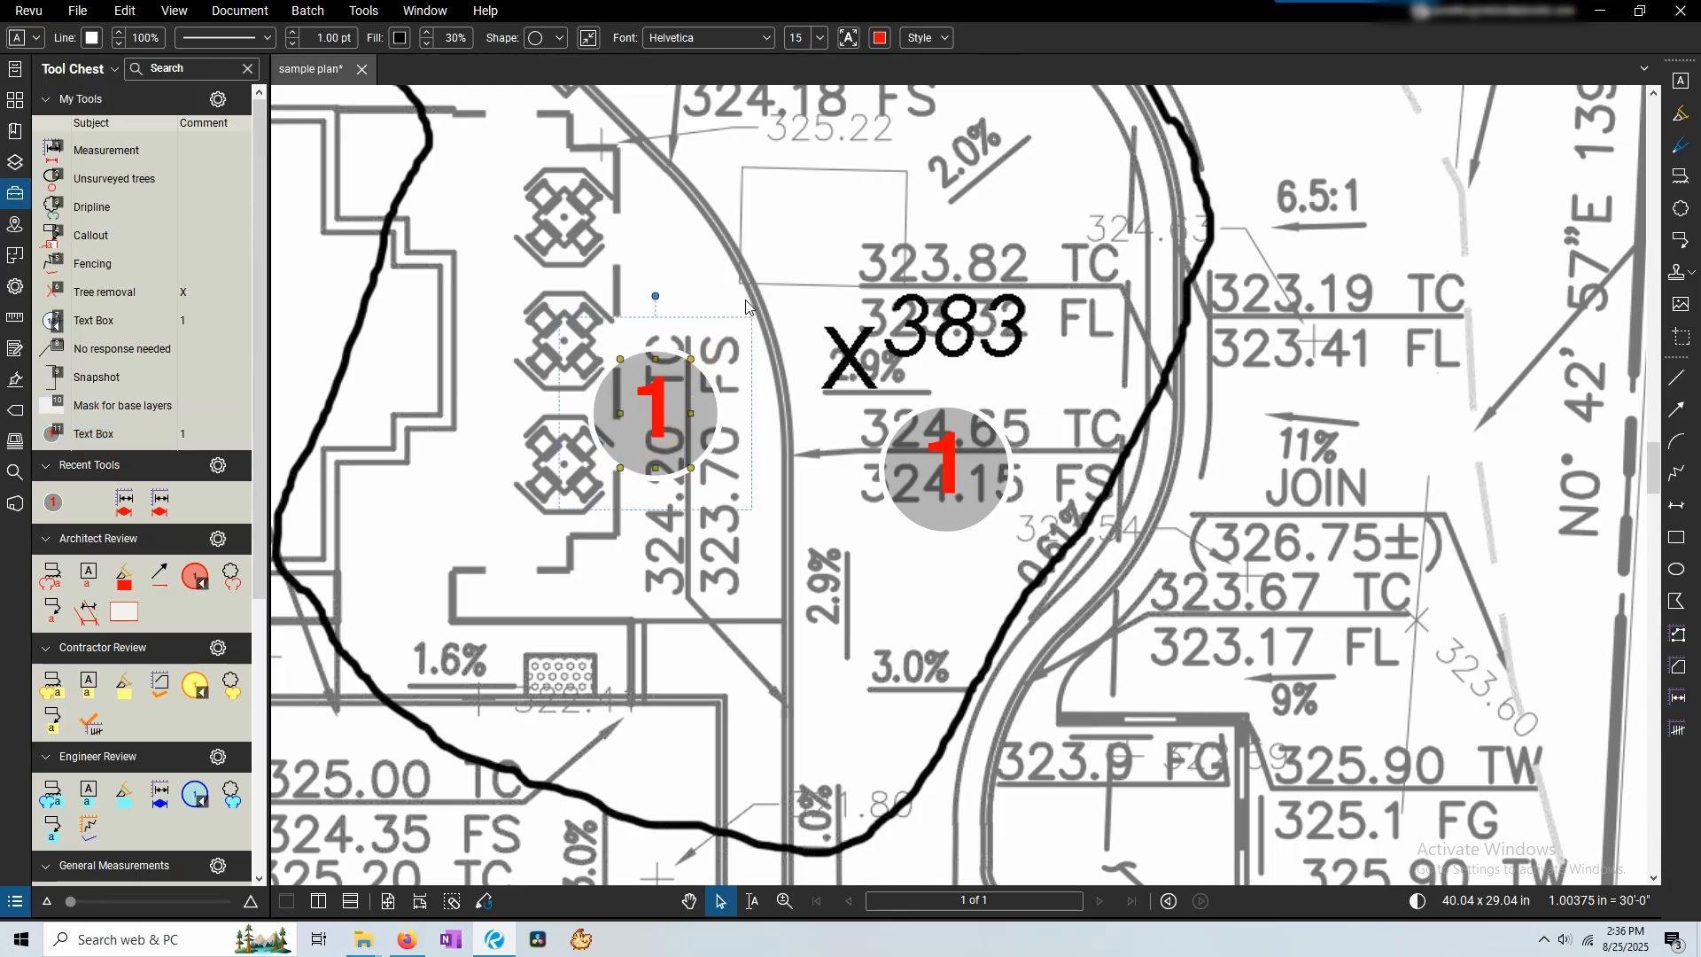
click(70, 434)
click(786, 294)
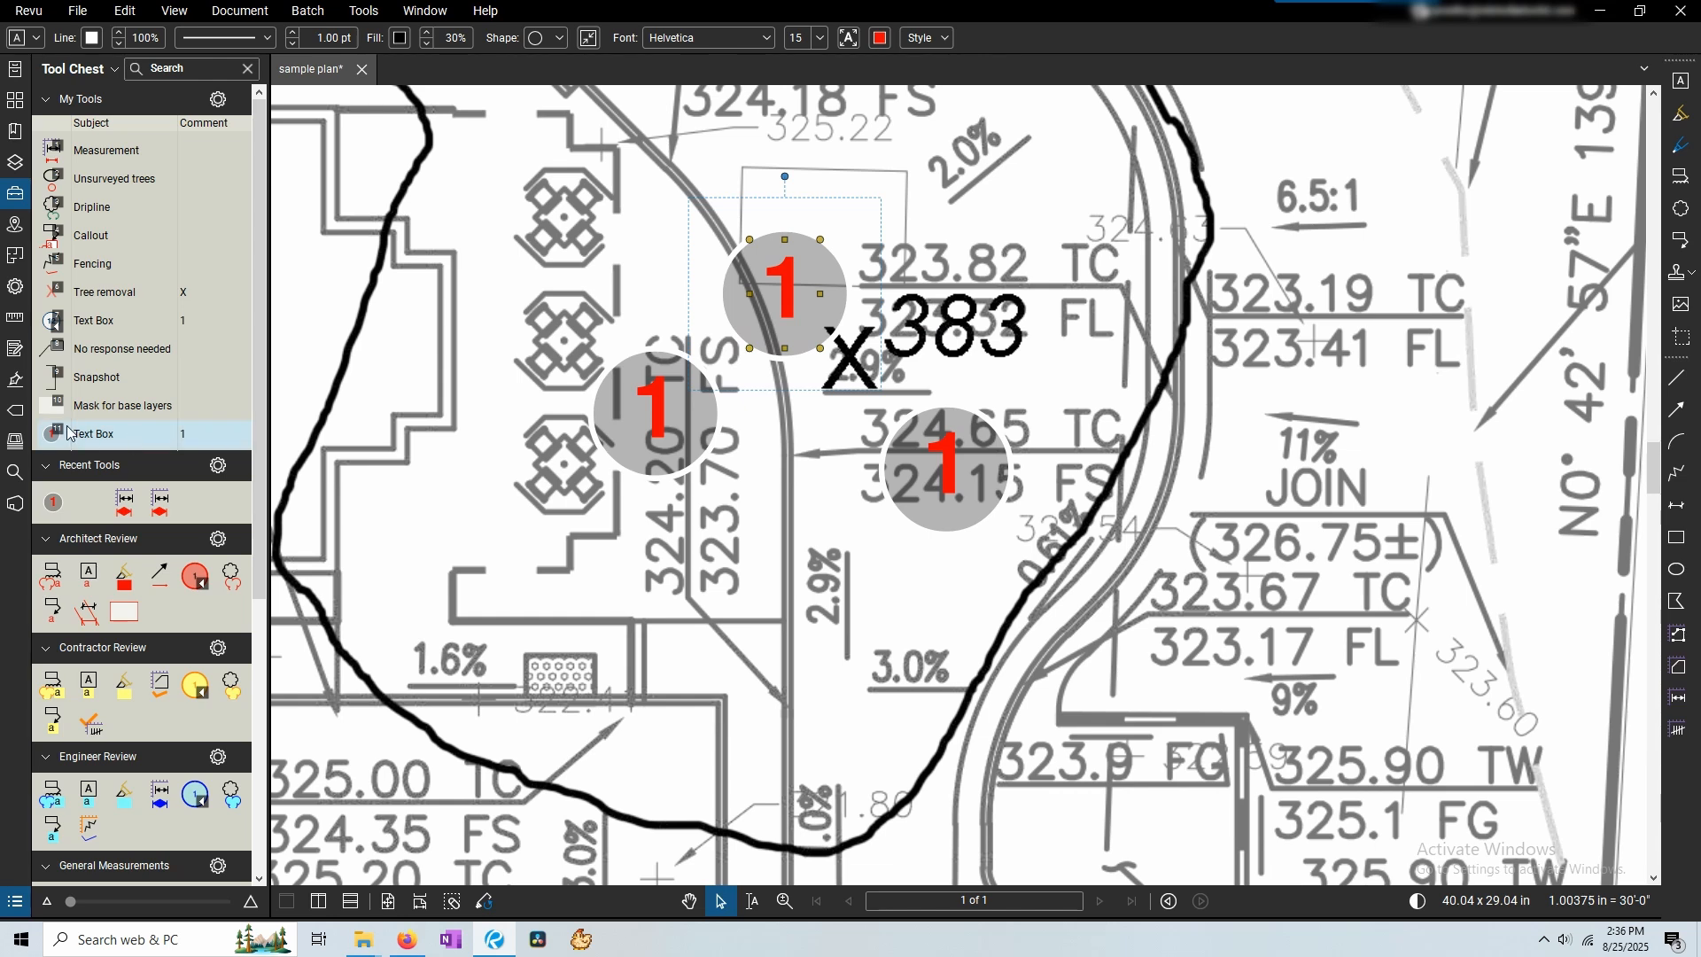
click(71, 434)
click(930, 304)
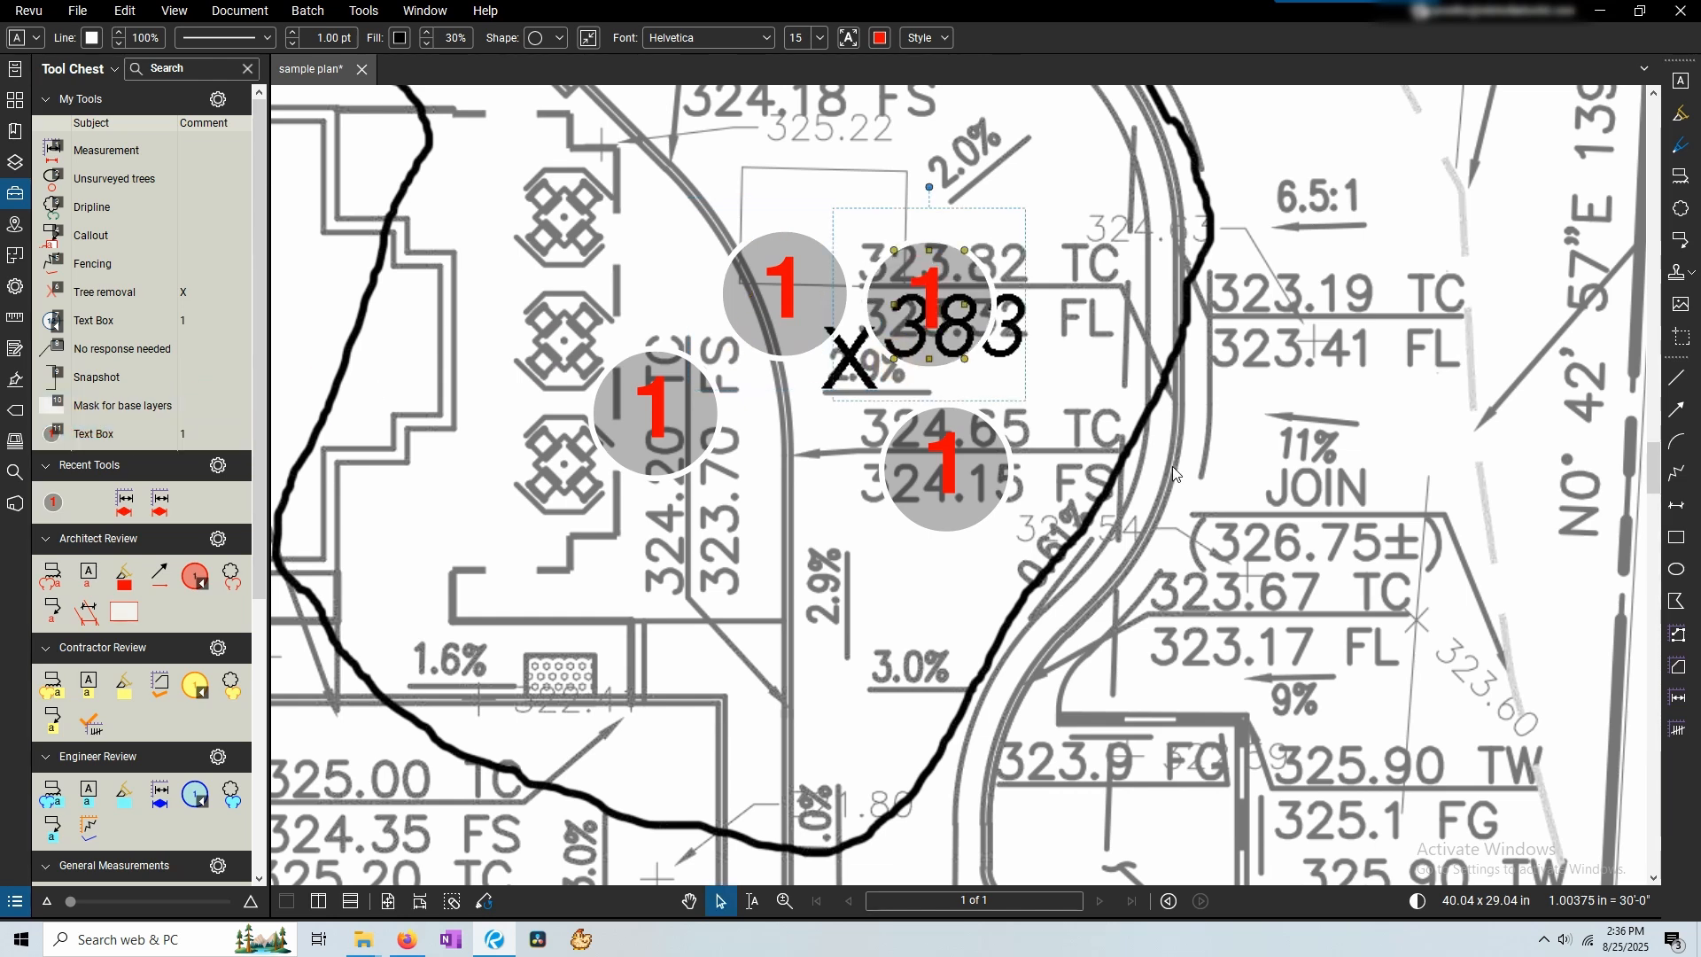
click(85, 436)
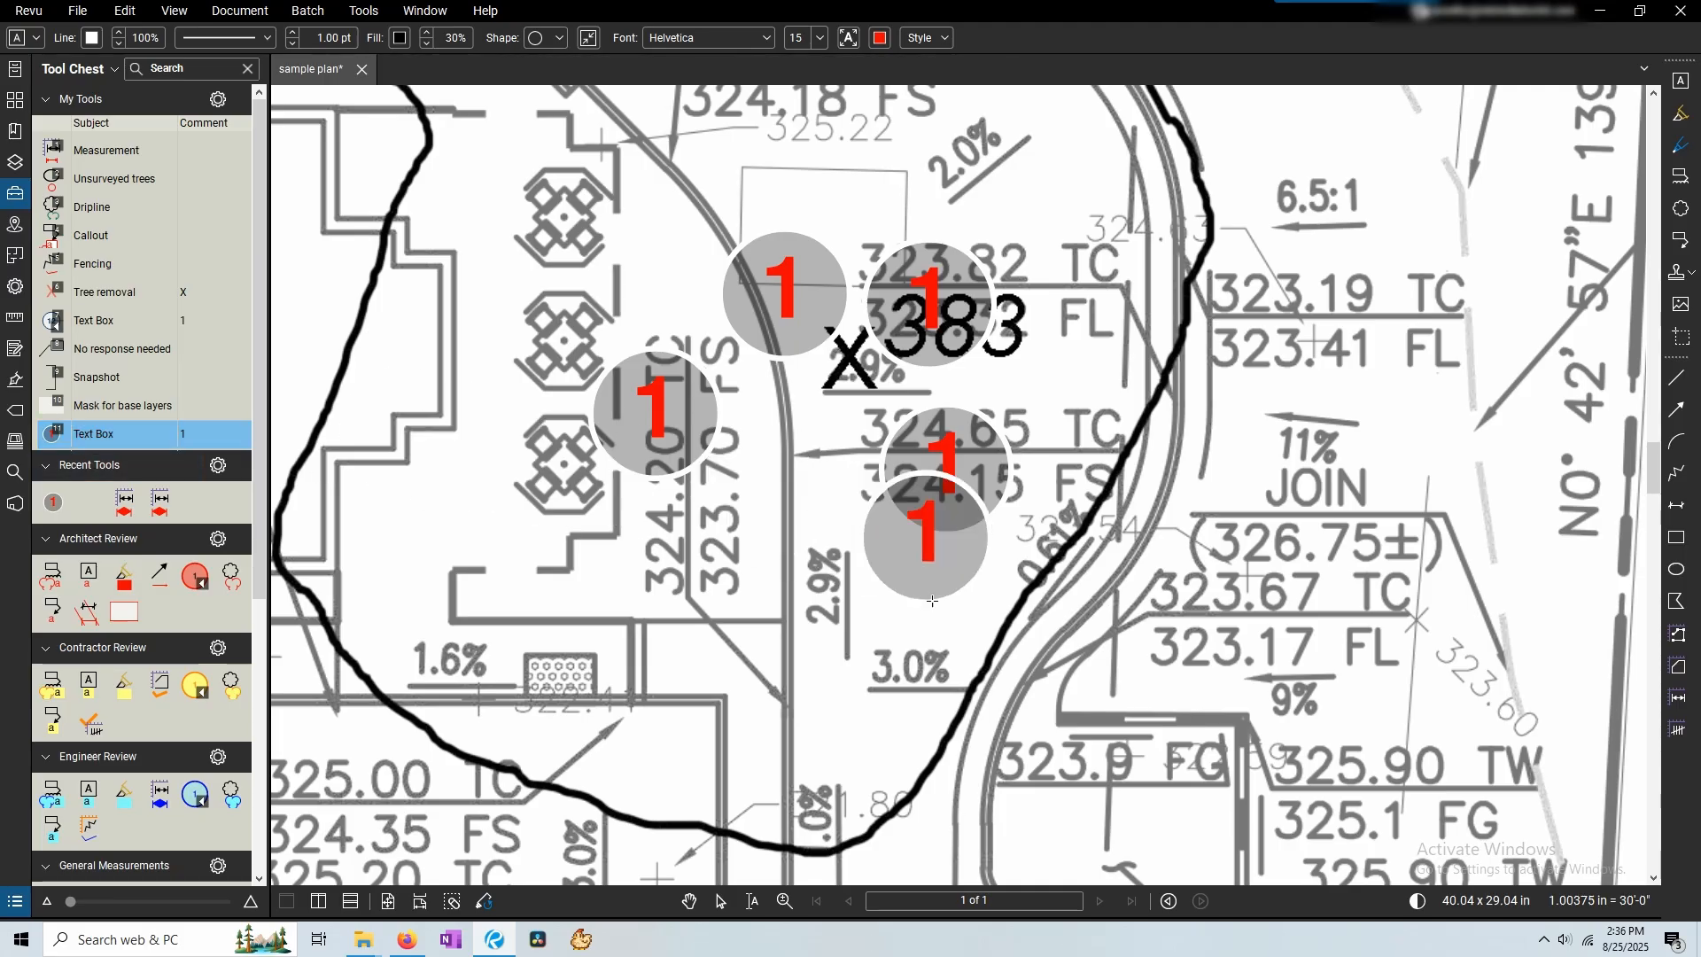
Delete all the circled number 1 markers around tree 383, including the original.
key(Escape)
drag(1154, 626, 603, 212)
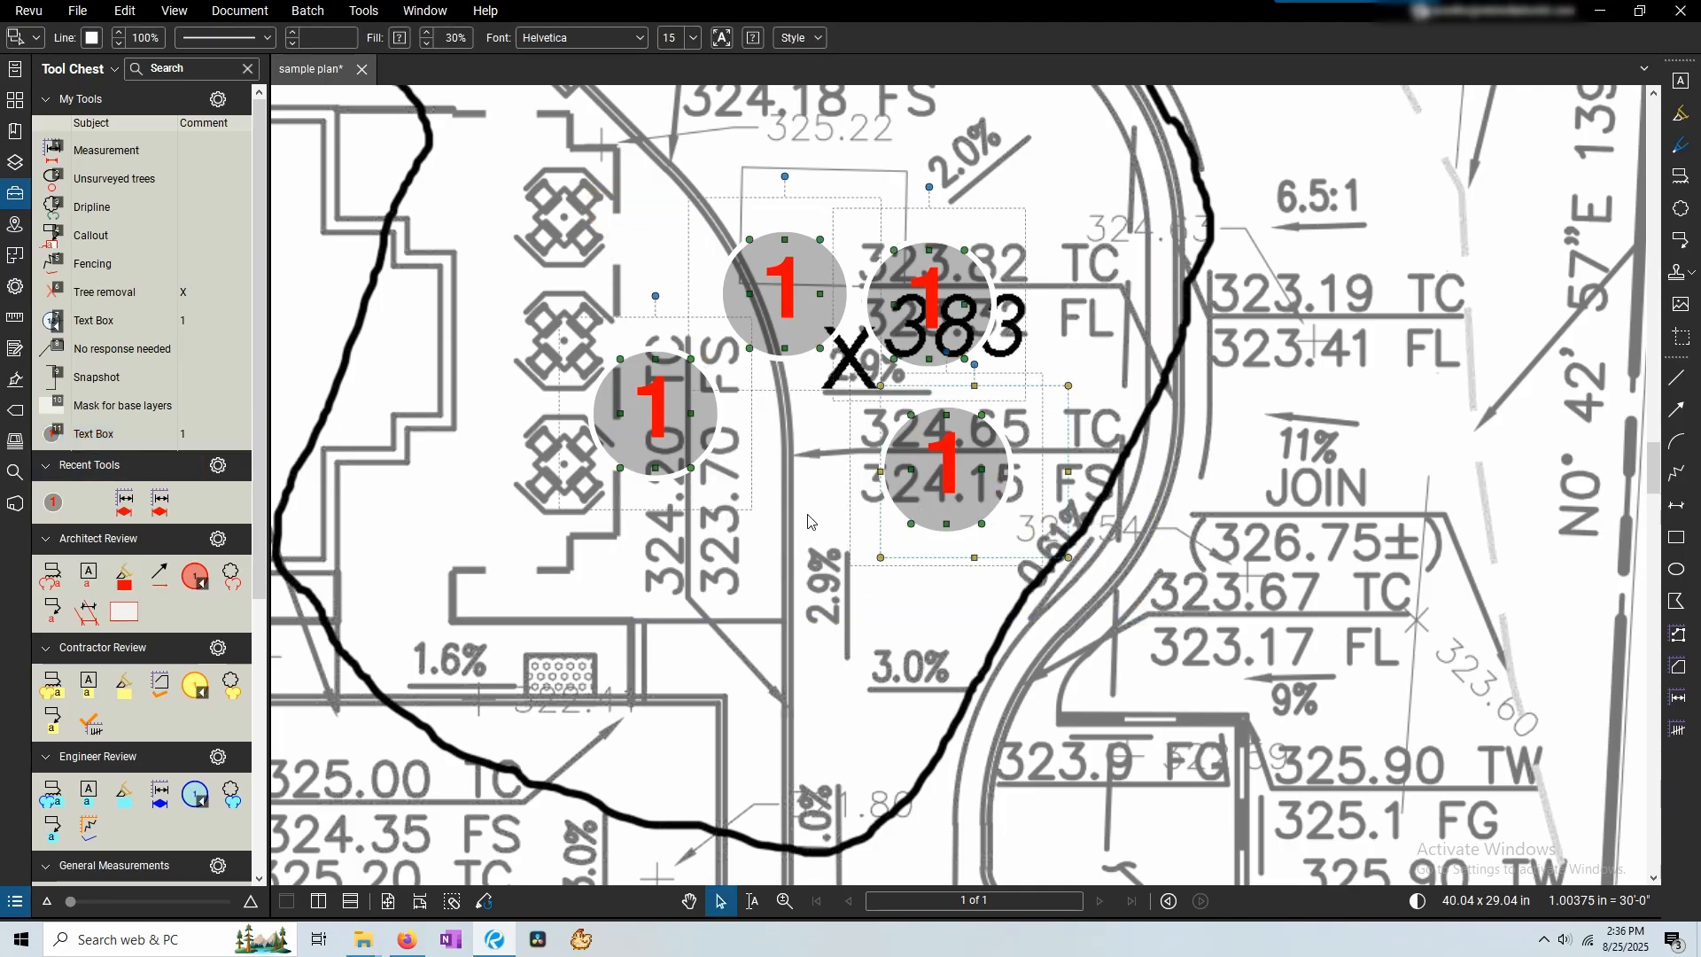
key(Delete)
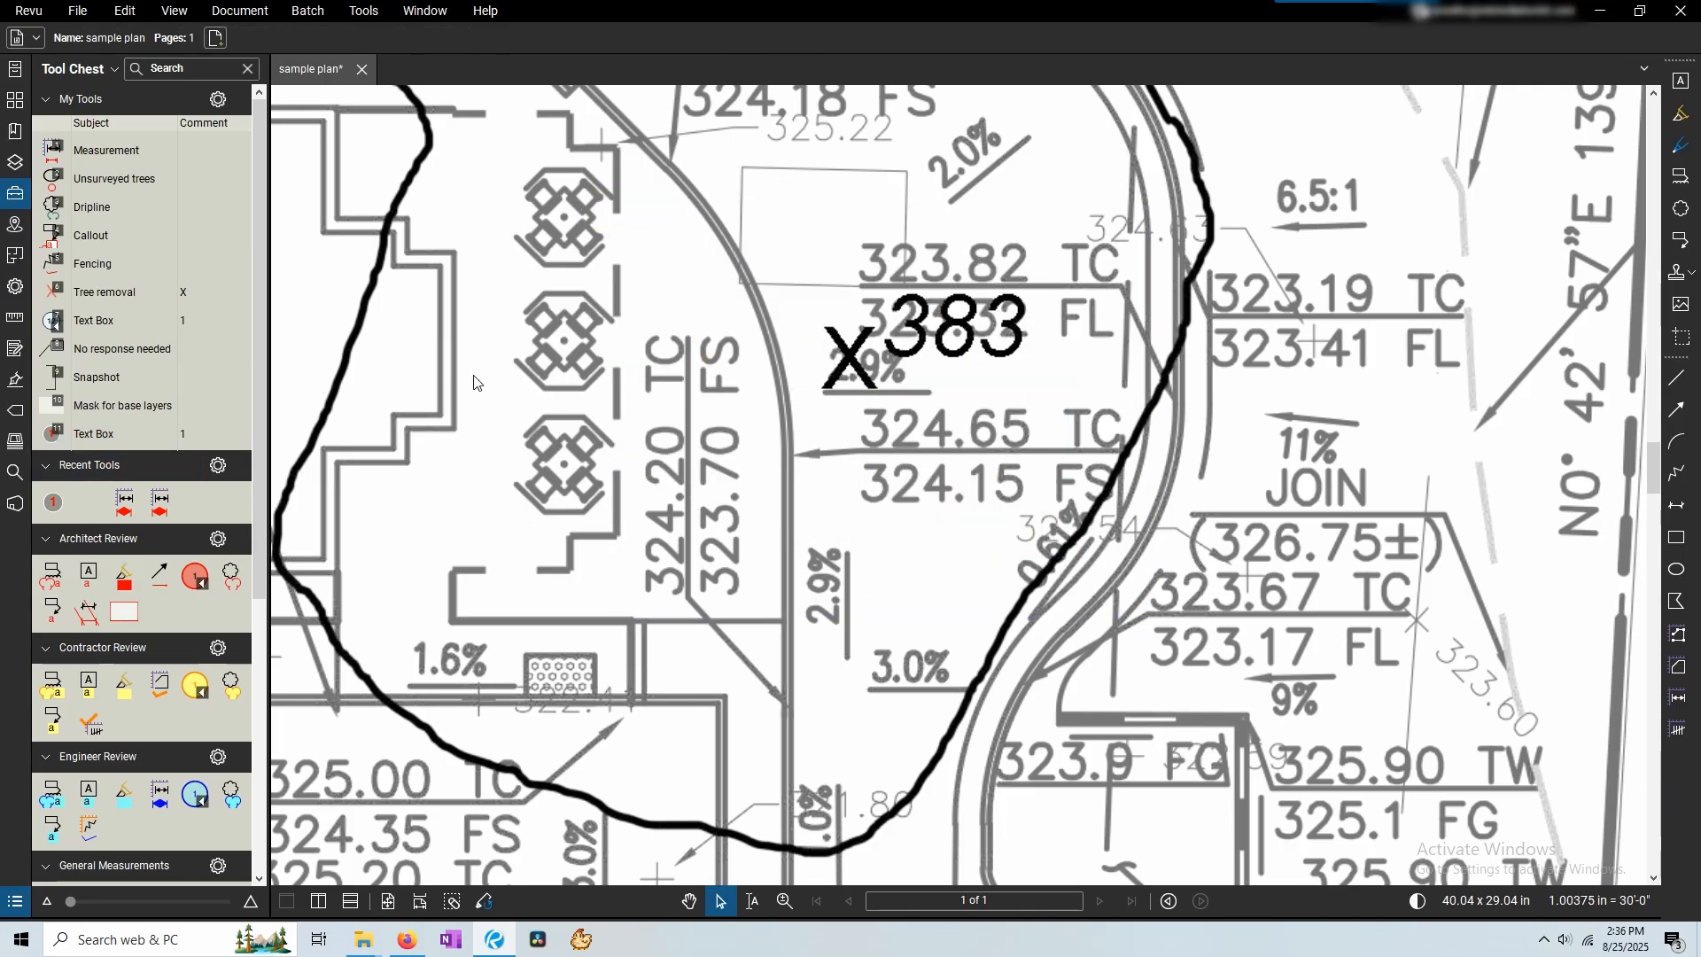
Turn the circled number tool in My Tools into a 1, 2, 3 sequence starting at 1 with increment 1.
click(97, 444)
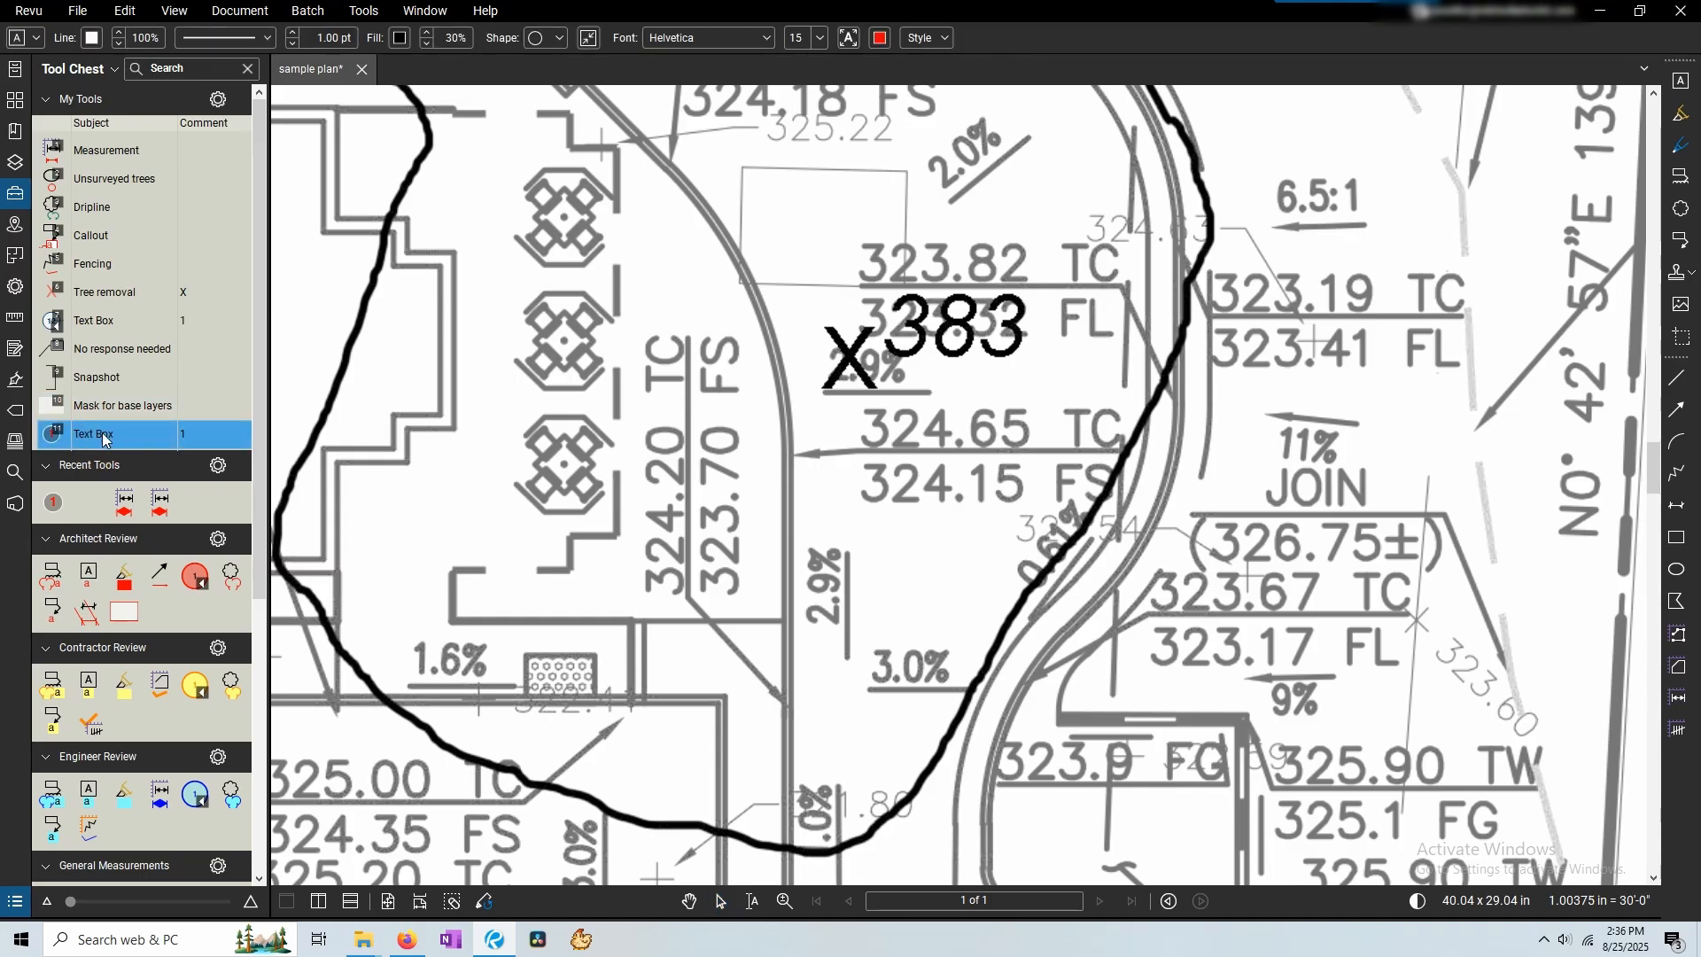
right_click(103, 434)
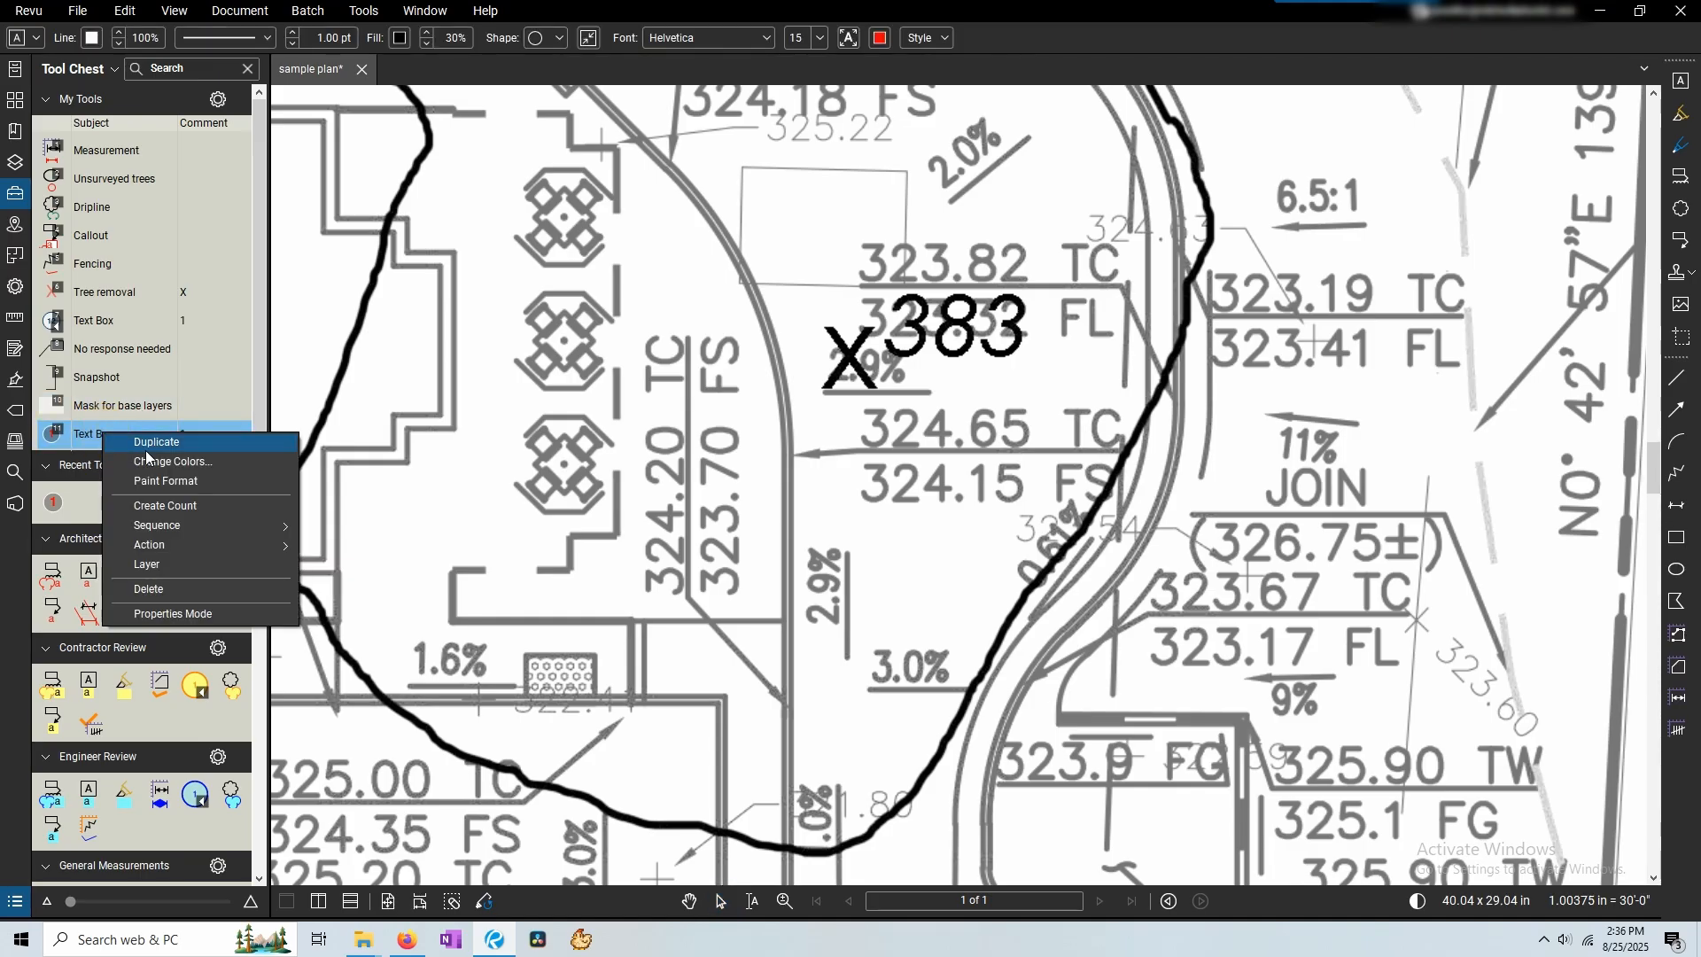
mouse_move(247, 520)
click(361, 534)
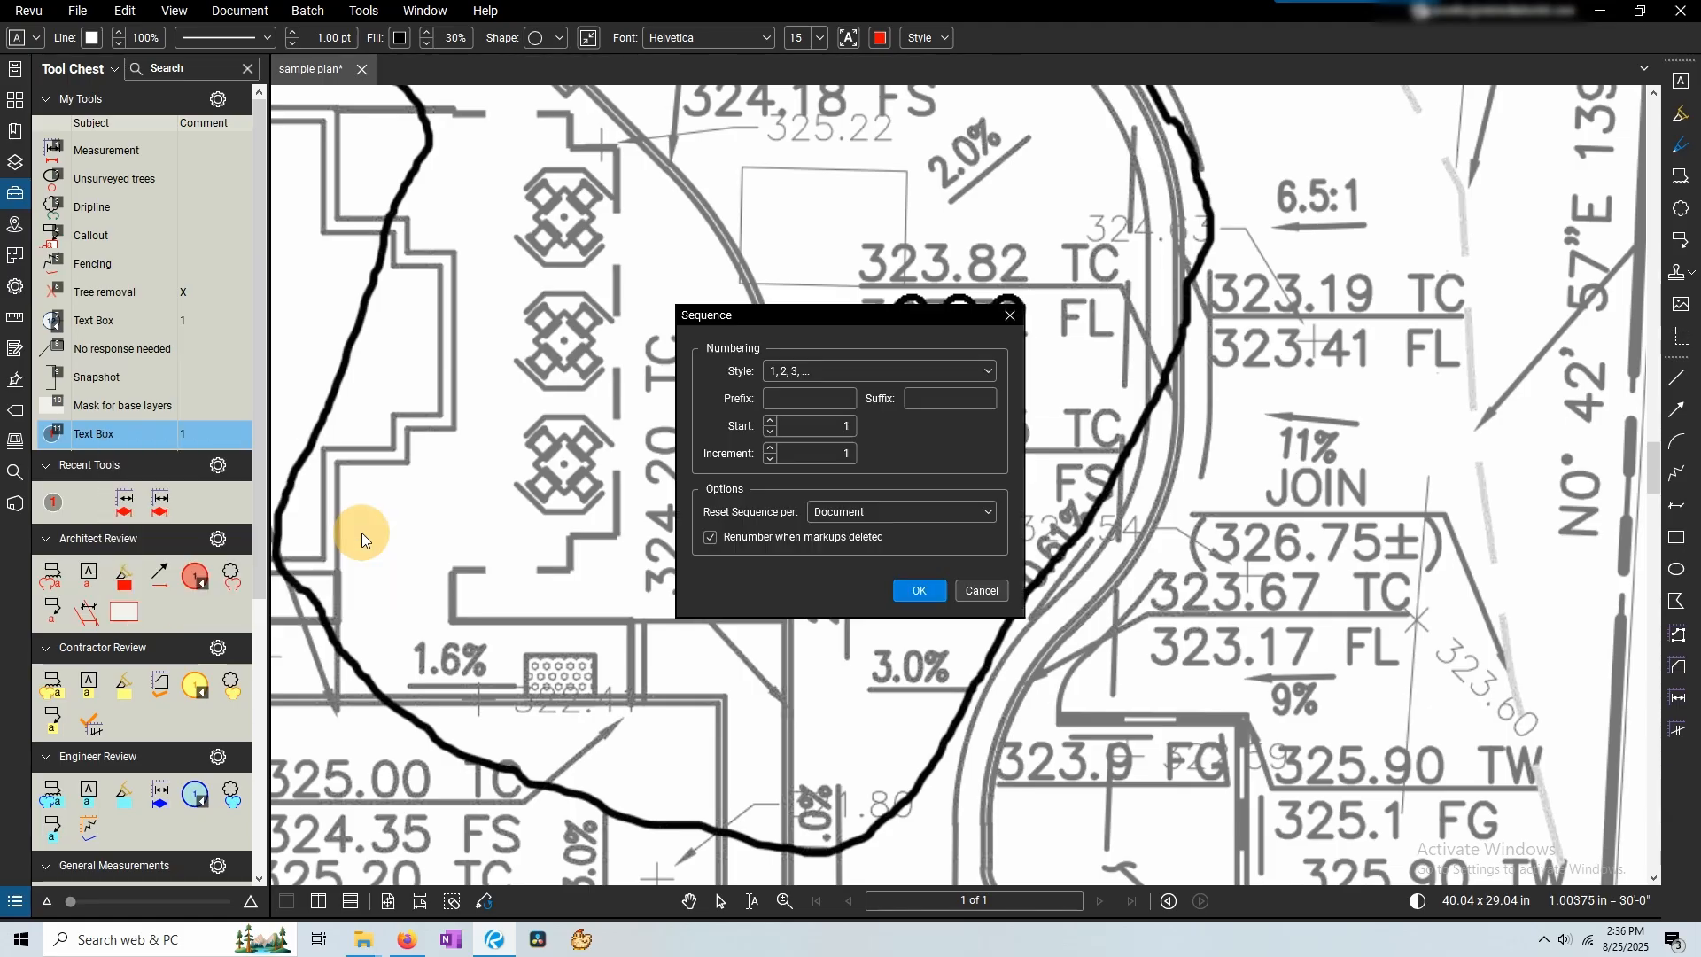
drag(728, 319, 1150, 382)
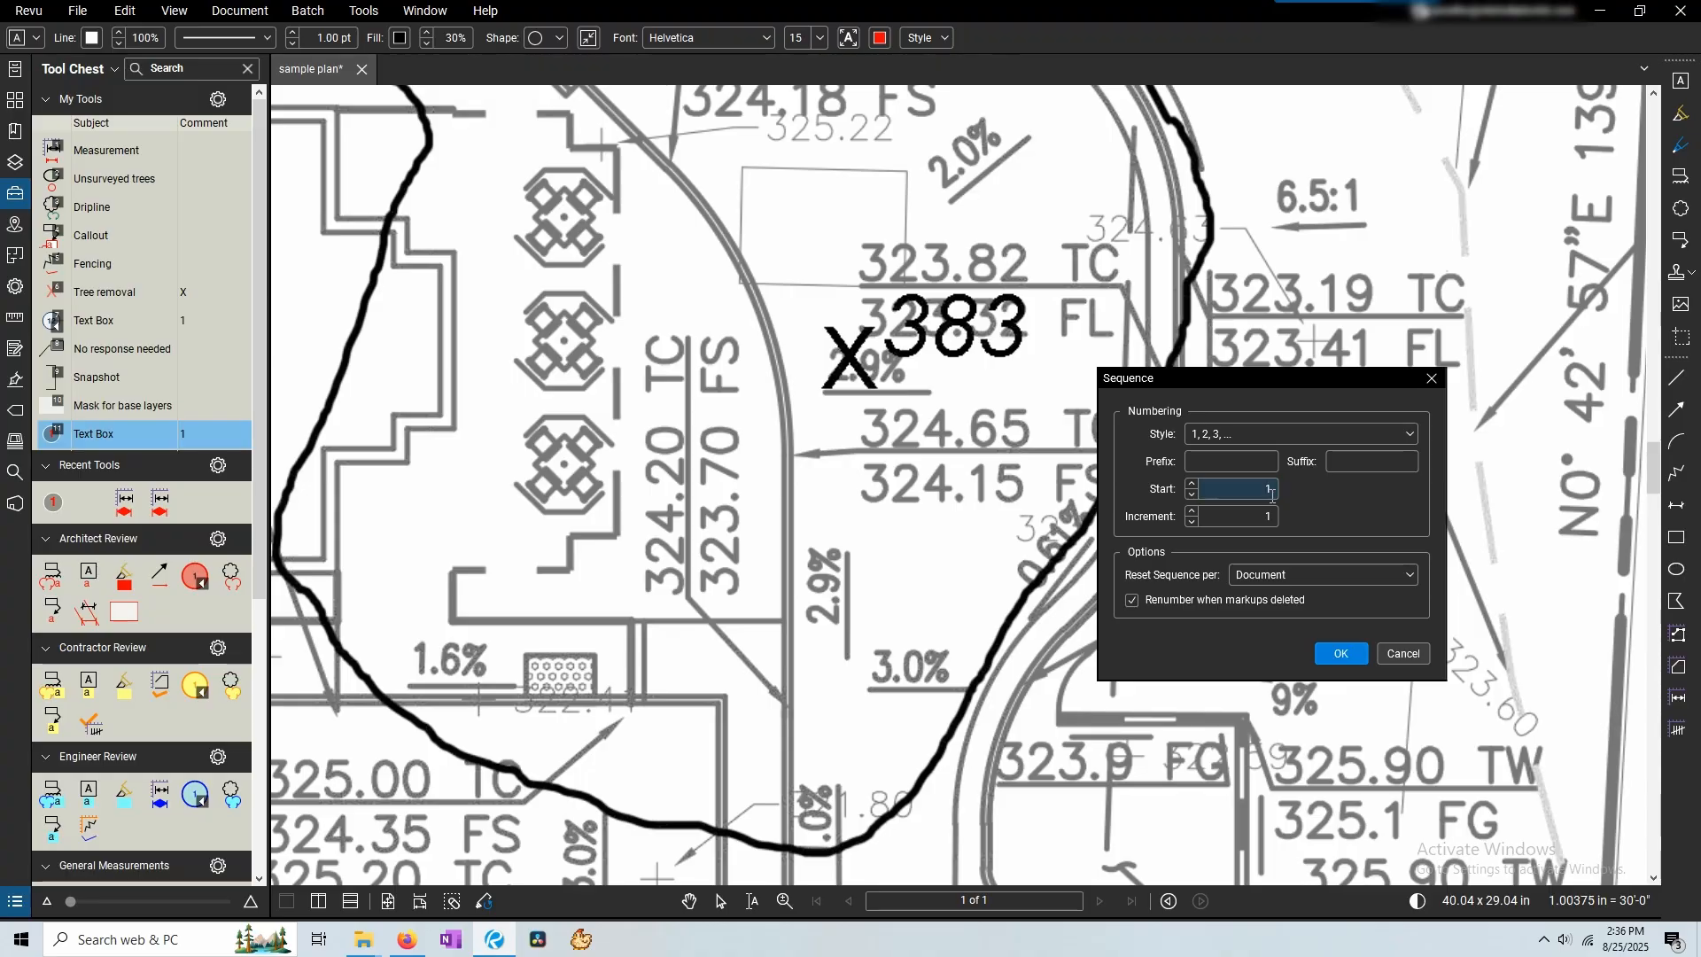
click(1341, 654)
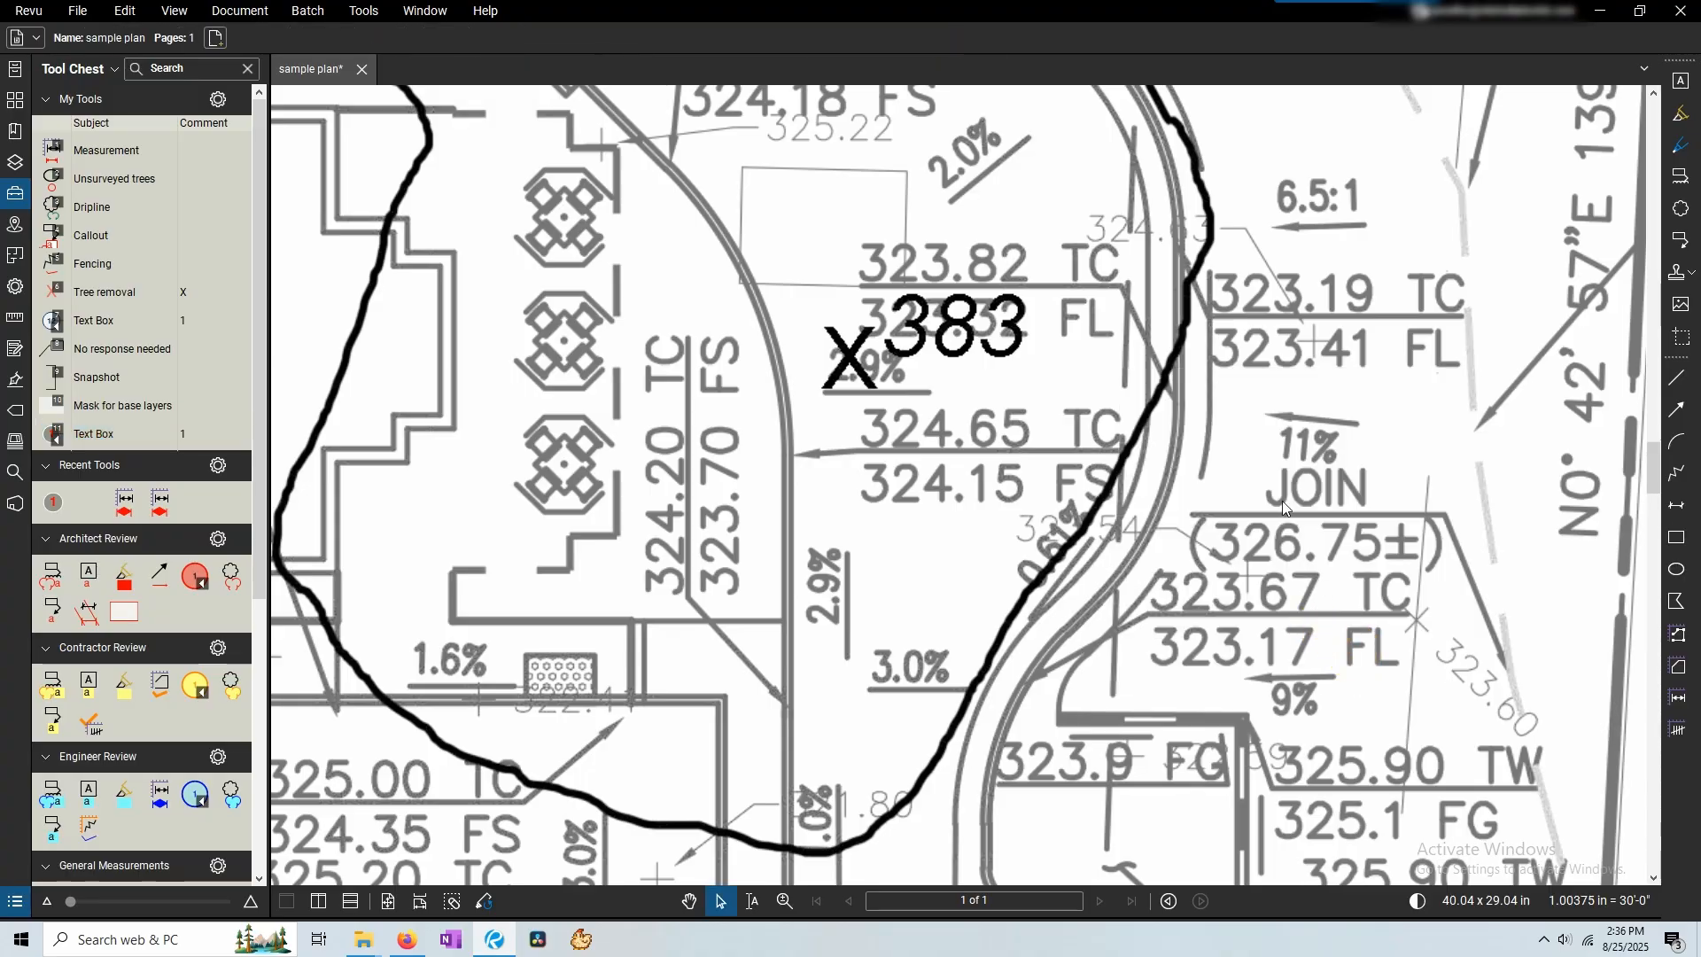
Place sequence markers 1 through 4 in a row across the plan just below tree 383.
click(106, 434)
click(576, 548)
click(779, 553)
click(987, 549)
click(1183, 535)
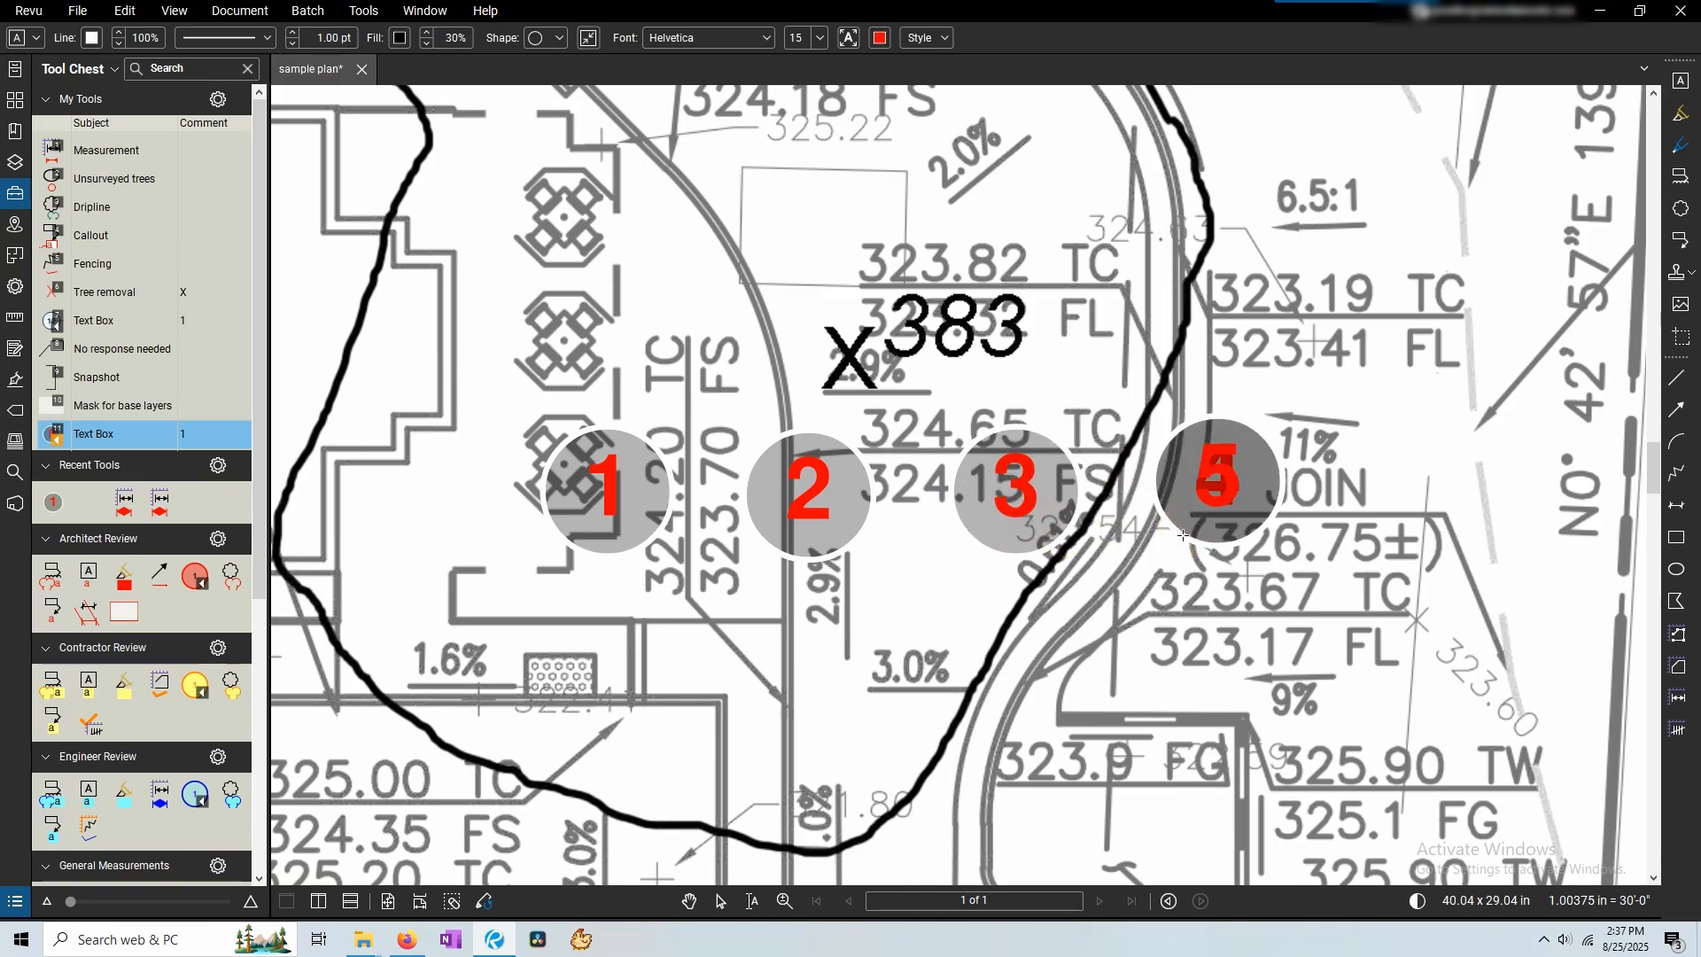
Set the circled number tool's sequence to start at 383 with an increment of 1.
right_click(137, 436)
scroll(746, 488, down, 3)
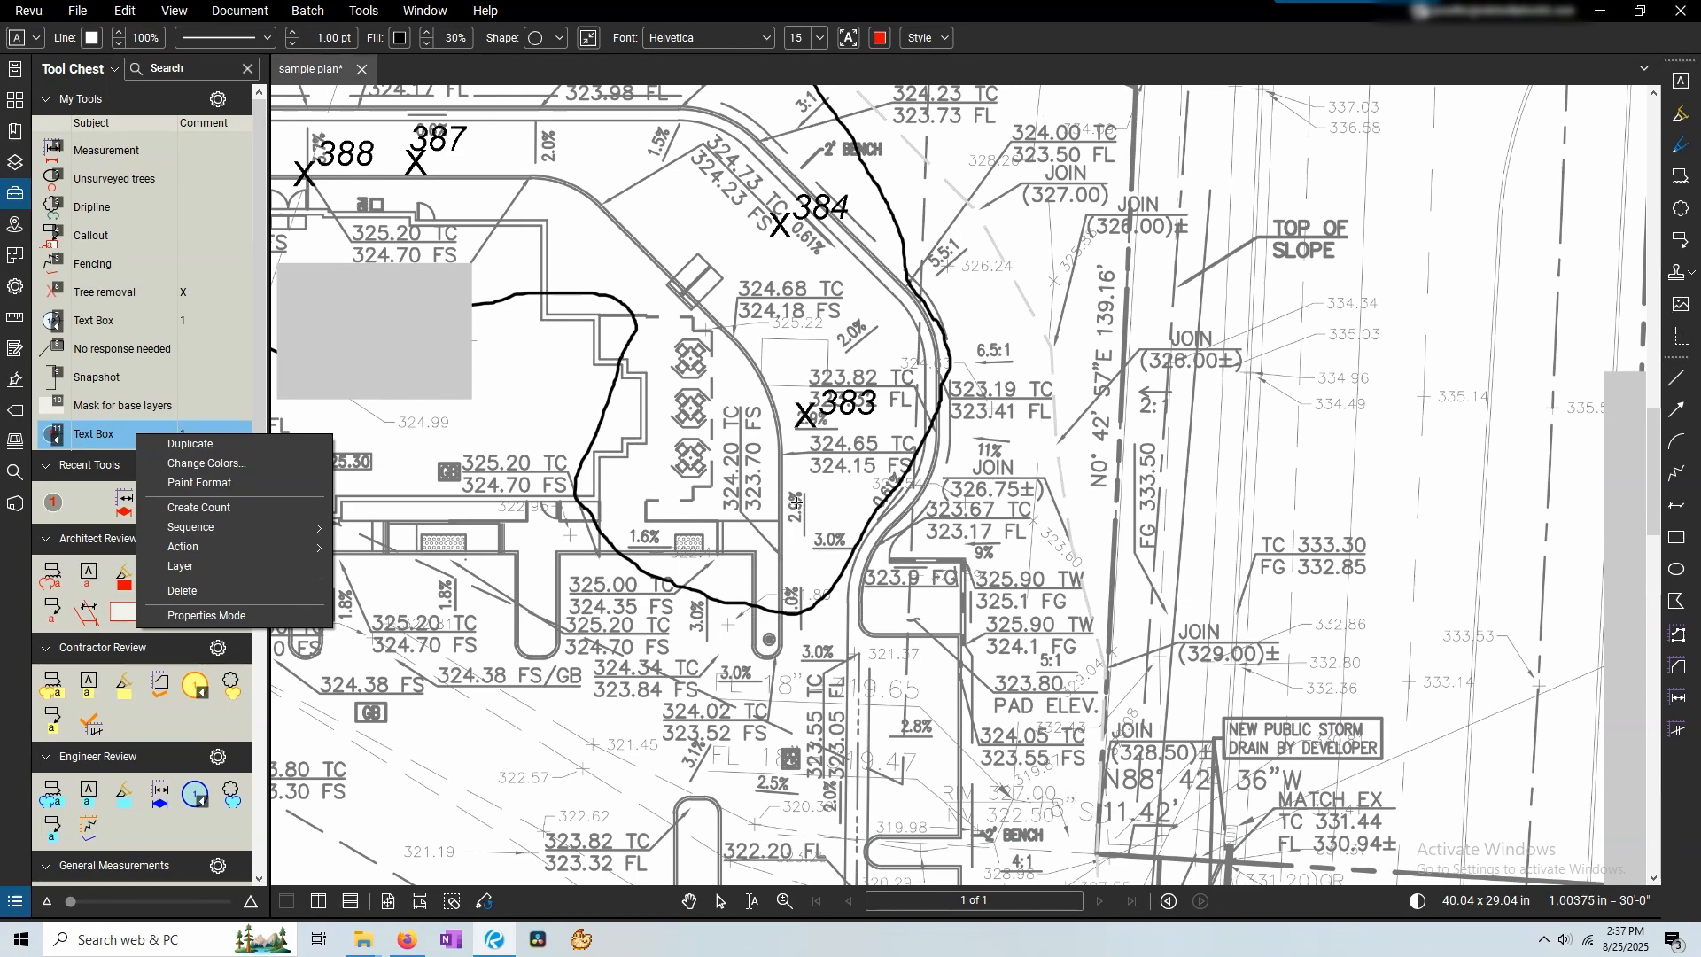
key(Escape)
click(689, 901)
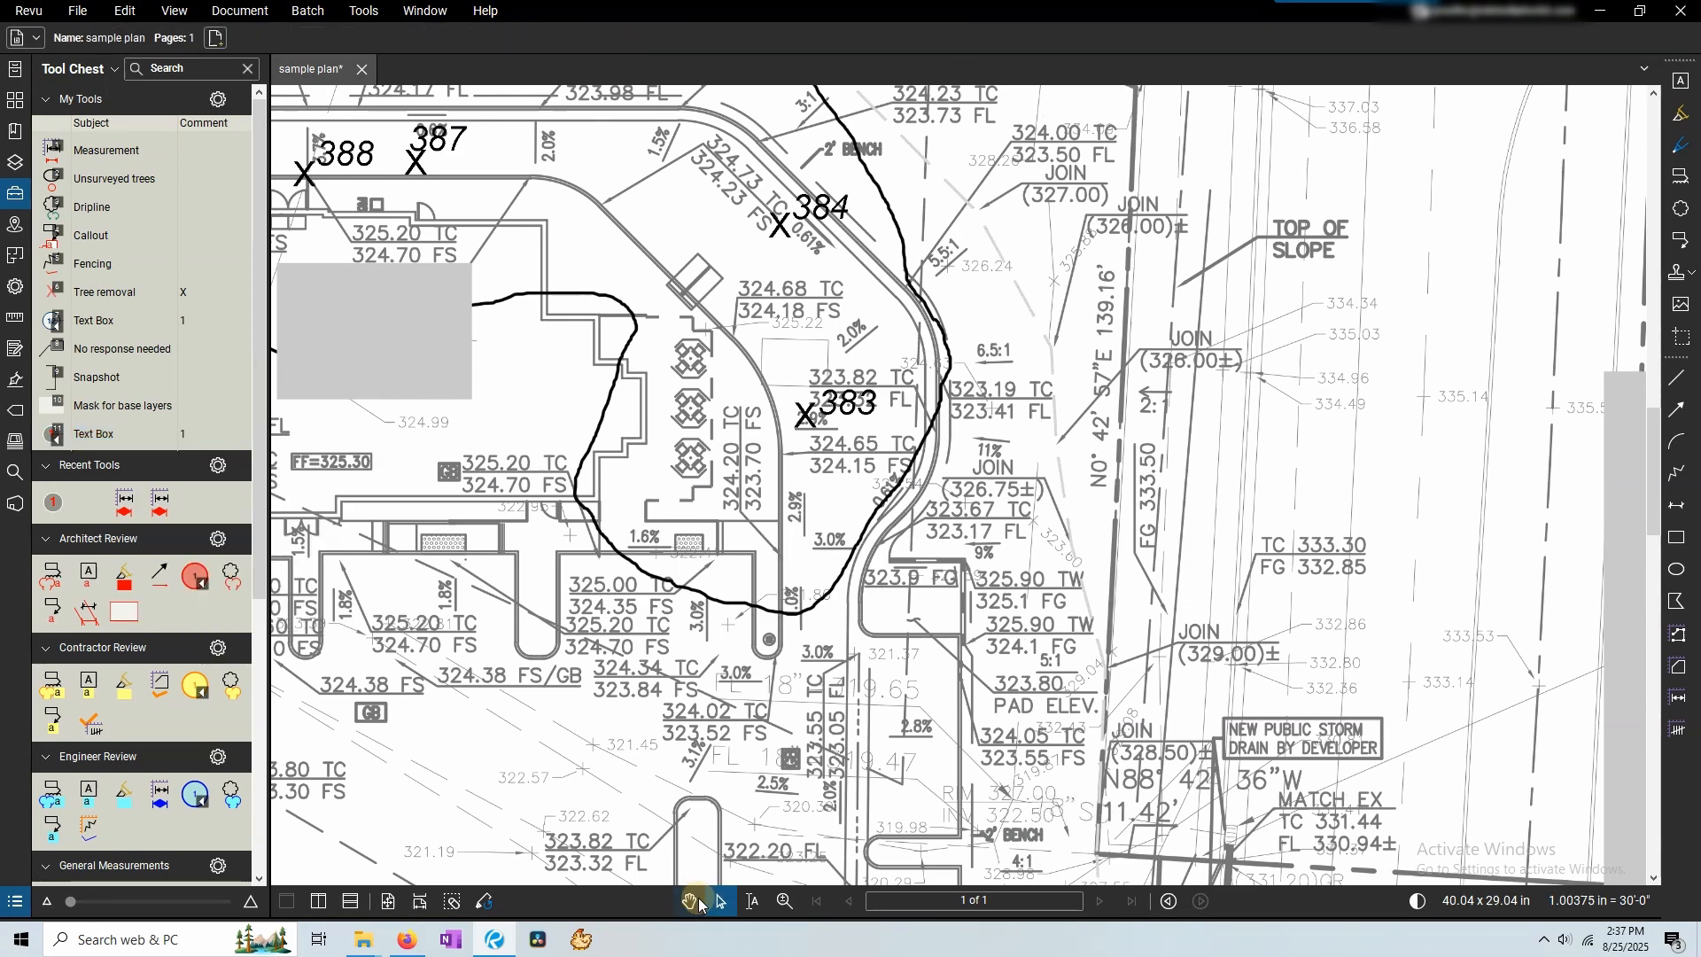
drag(737, 412, 1074, 595)
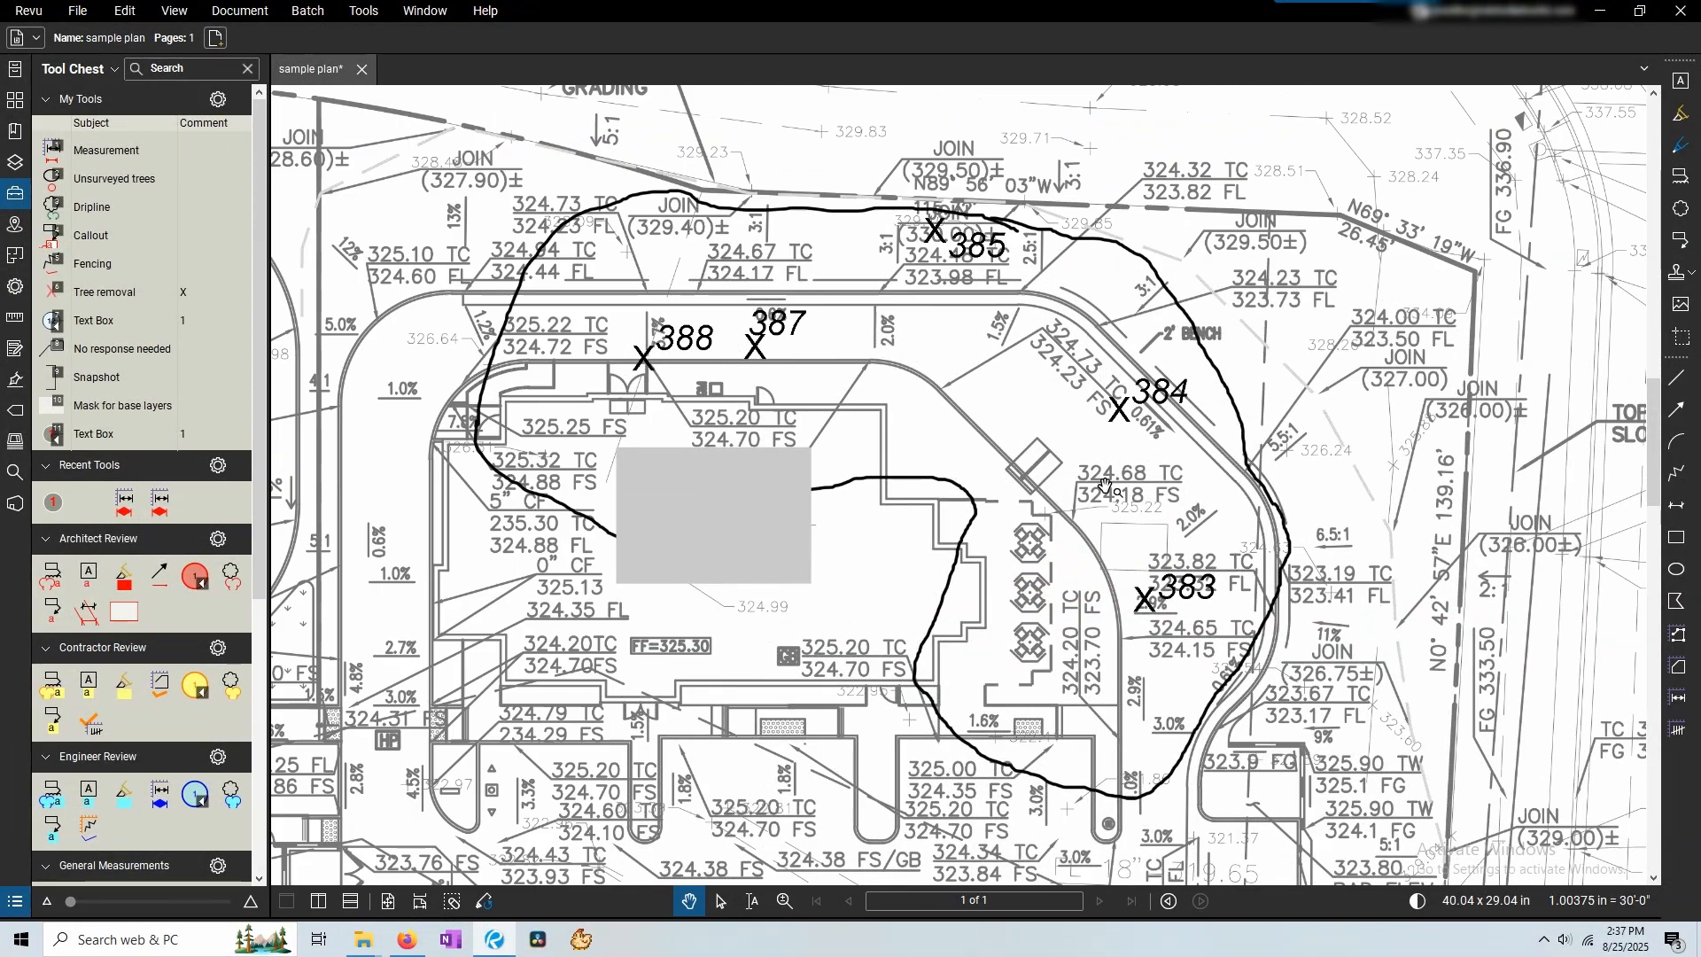
right_click(120, 436)
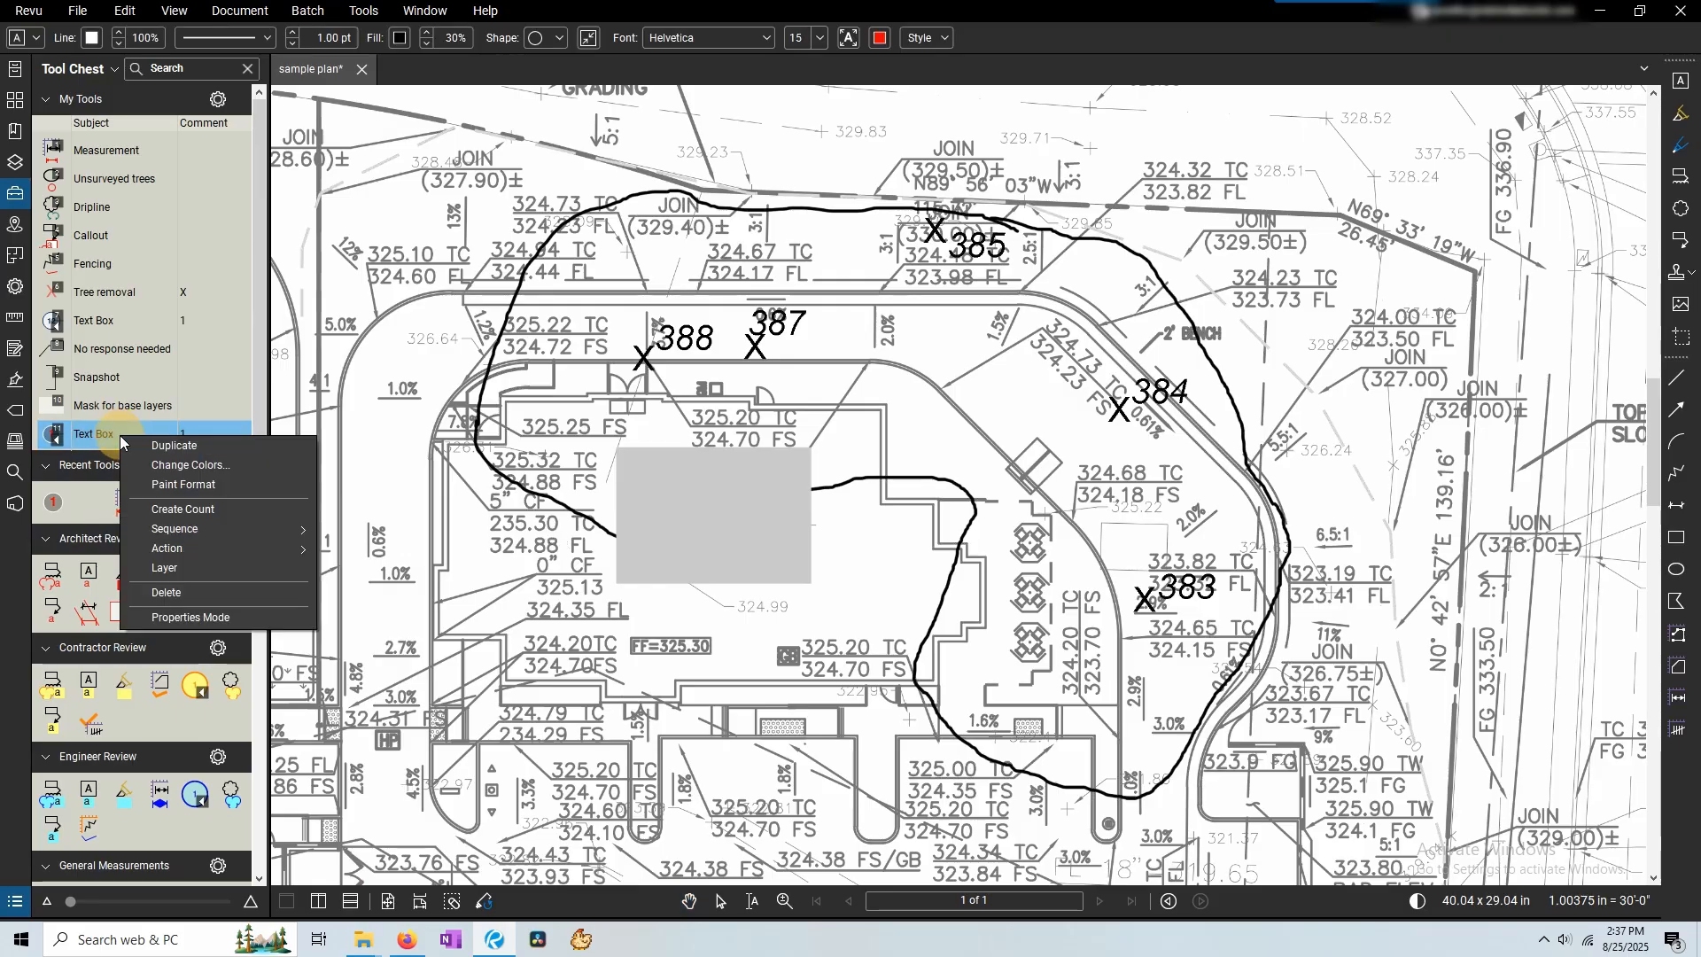
mouse_move(206, 530)
click(363, 531)
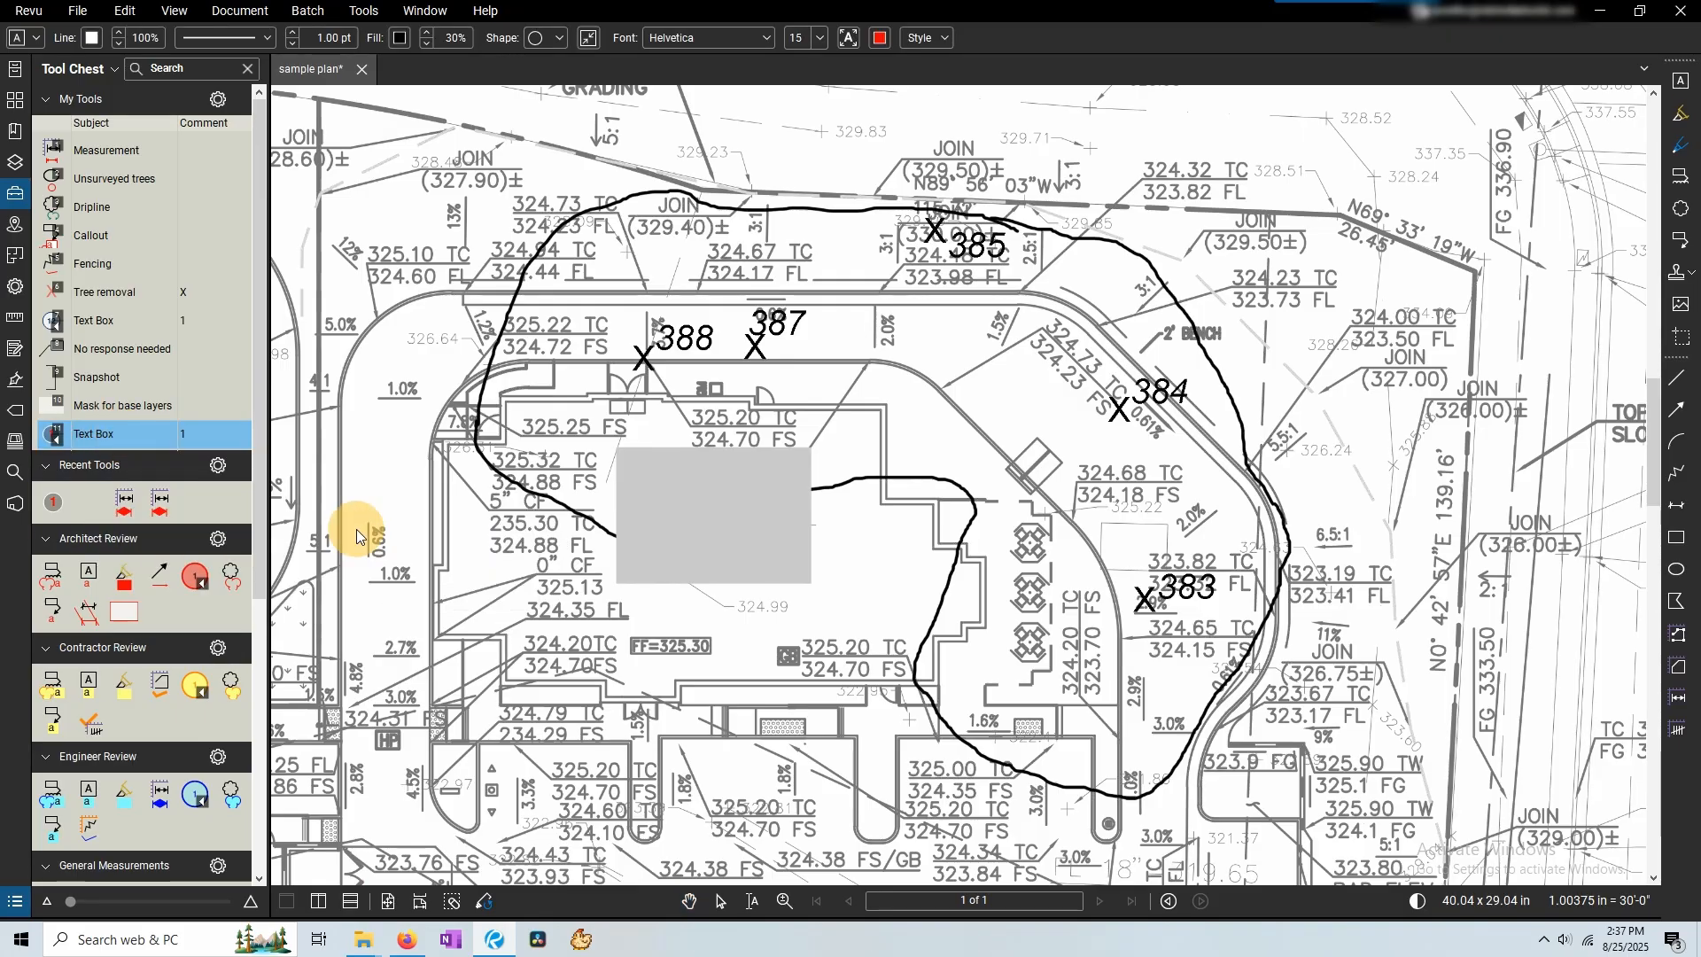
drag(849, 317, 851, 553)
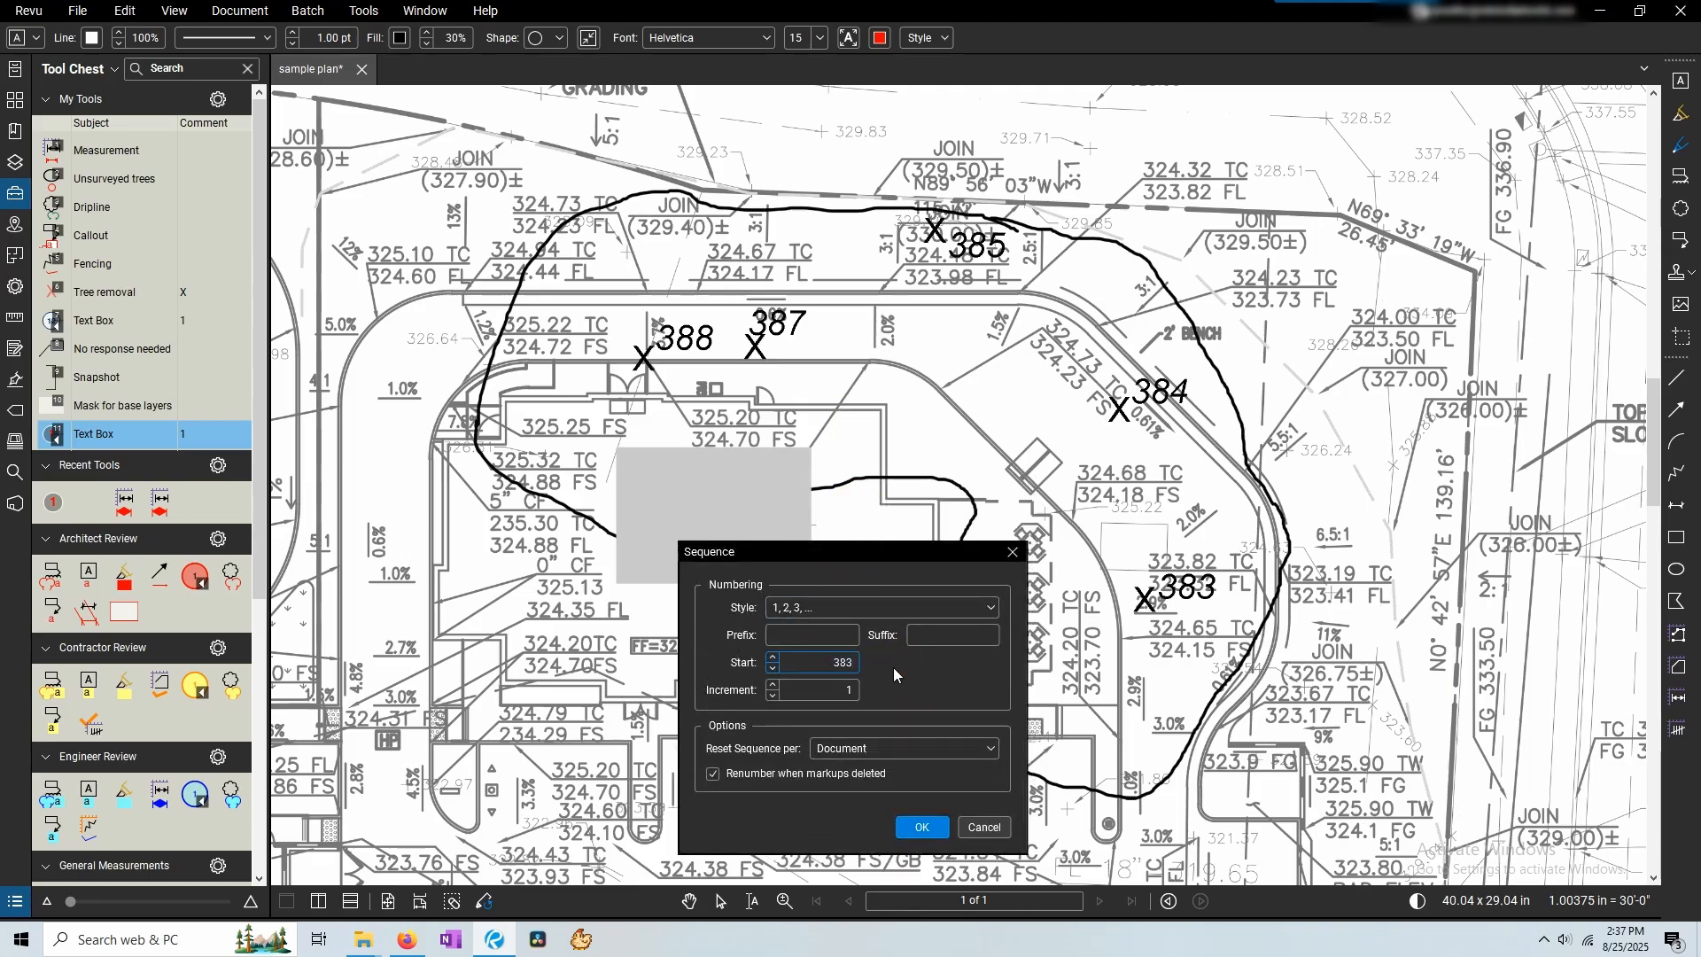
click(923, 826)
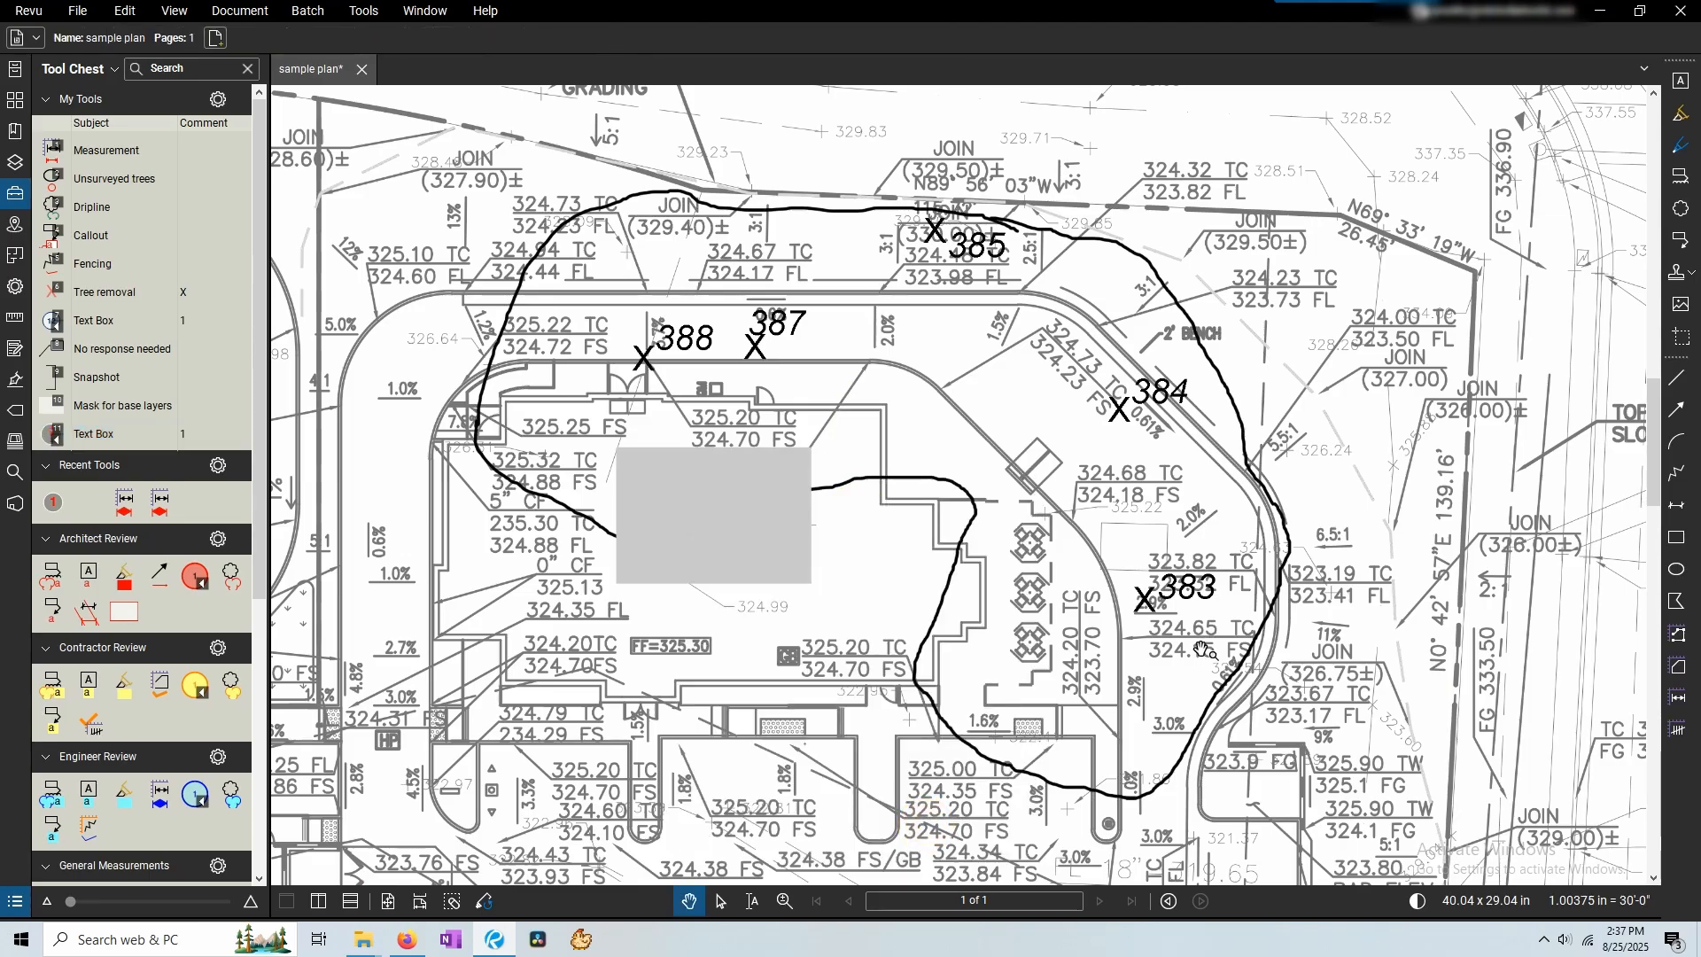
Place sequence marker 383 below tree 383's label and enlarge its circle slightly.
click(112, 435)
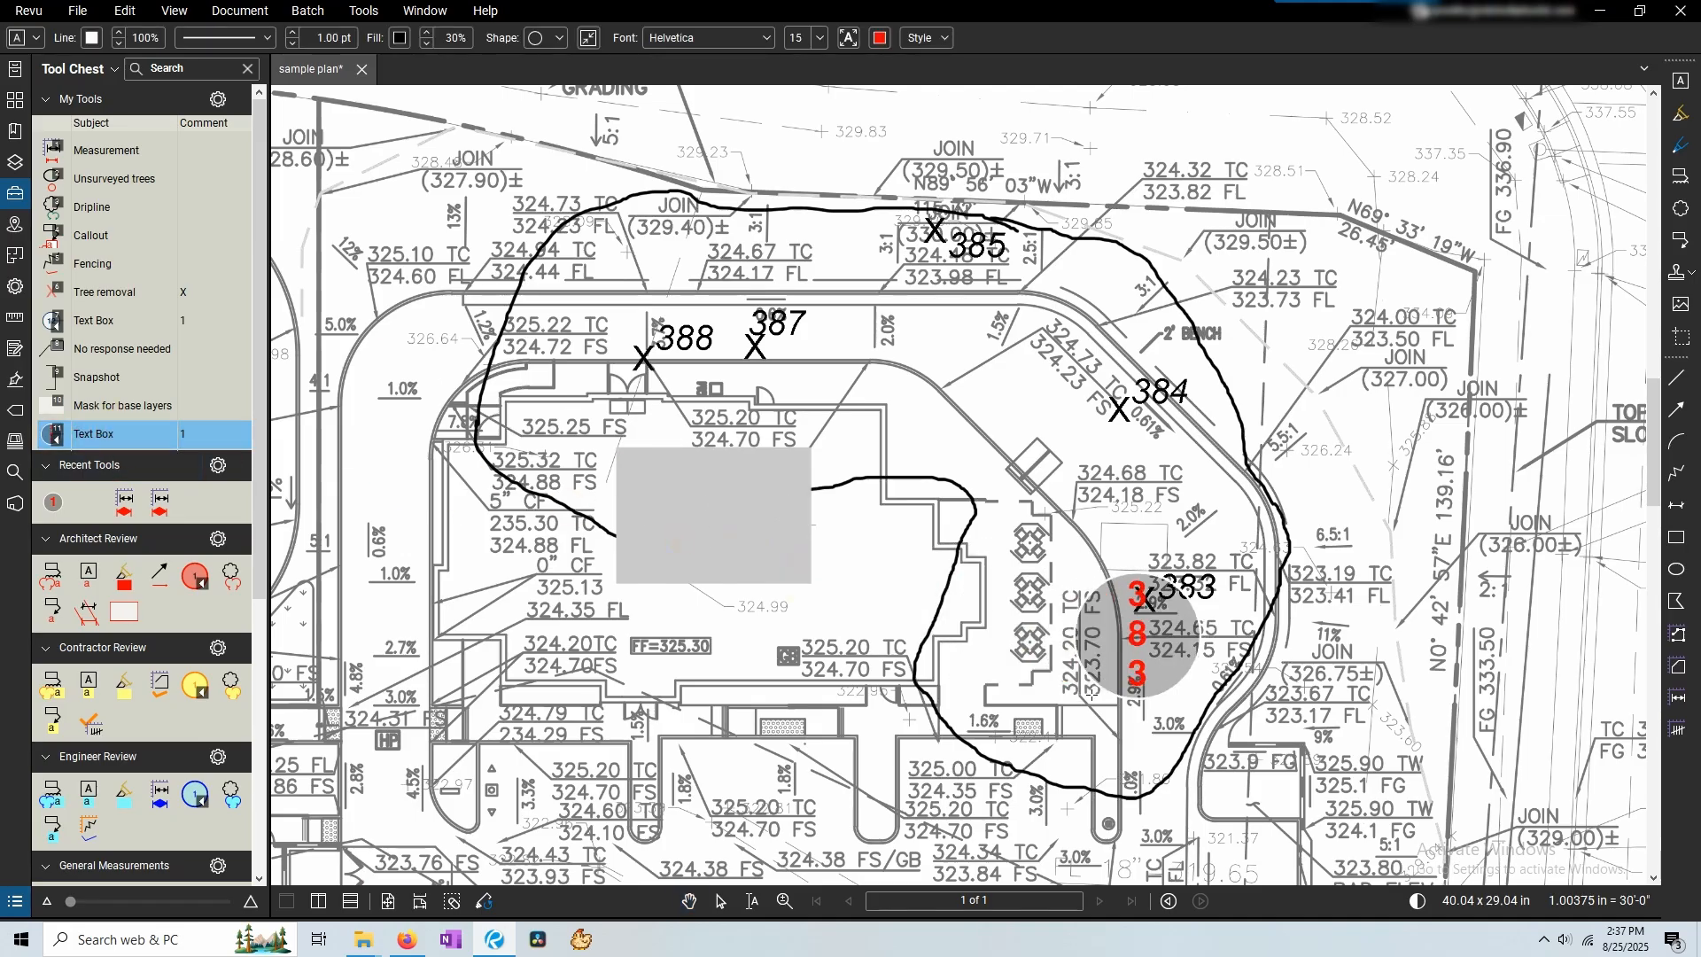
click(1202, 664)
drag(1251, 678, 1209, 742)
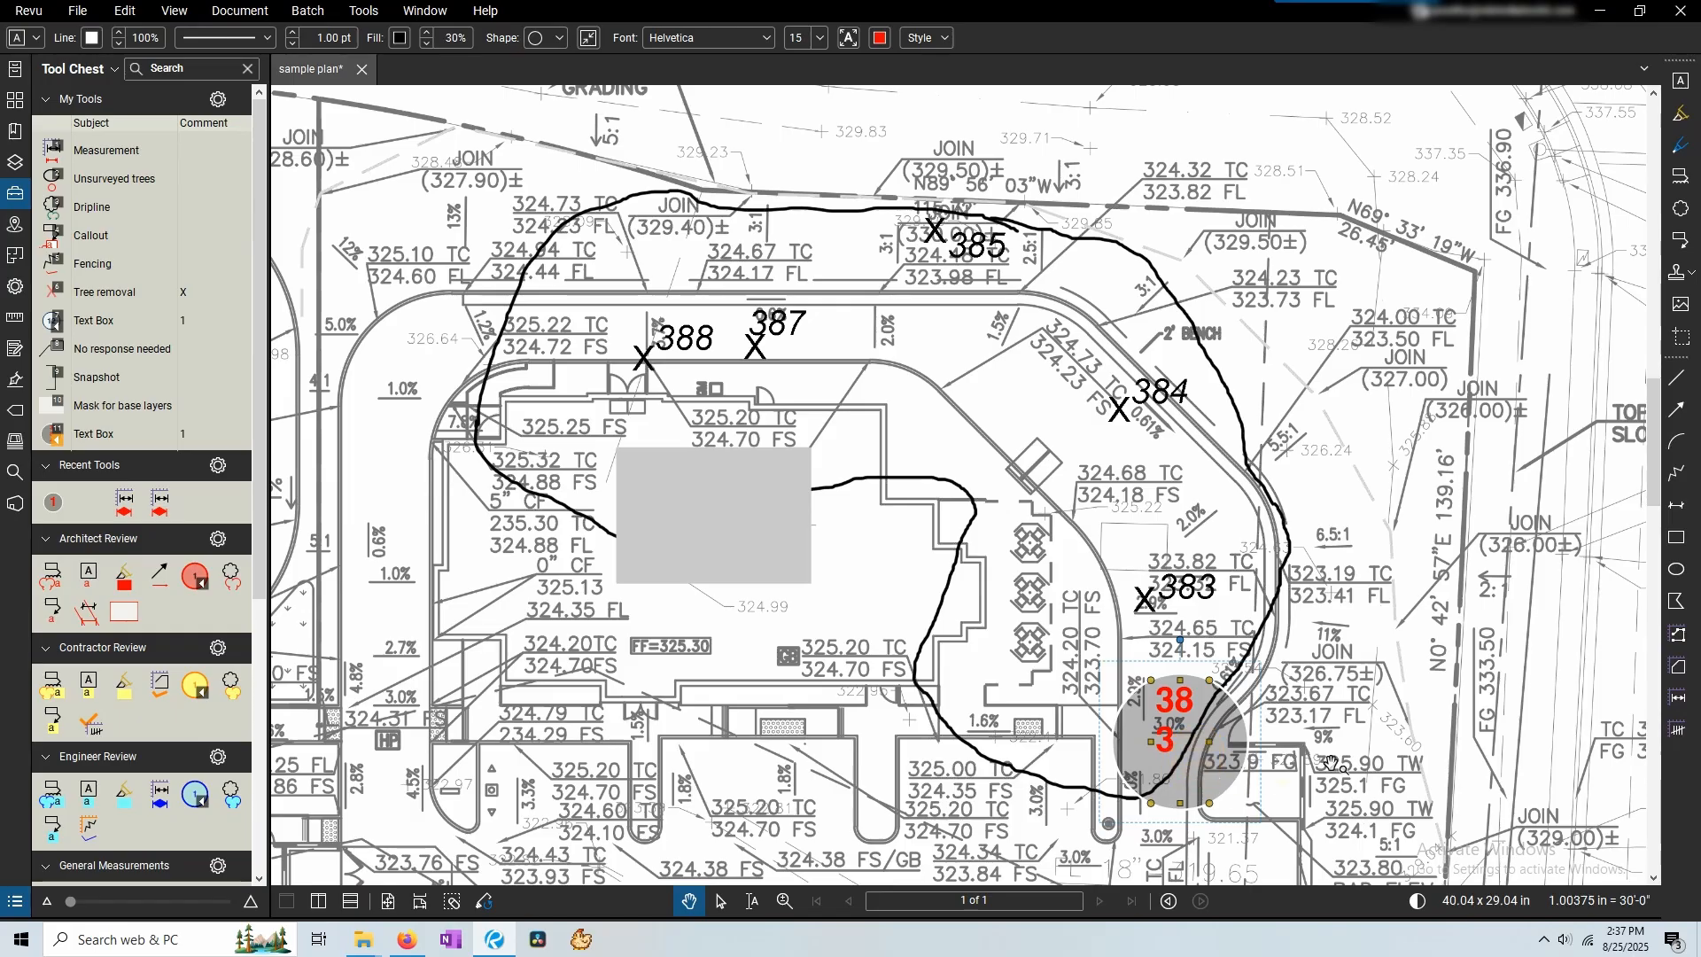
Resume the sequence from marker 383 and place markers 384 through 388 around the dripline and over the building.
right_click(1181, 744)
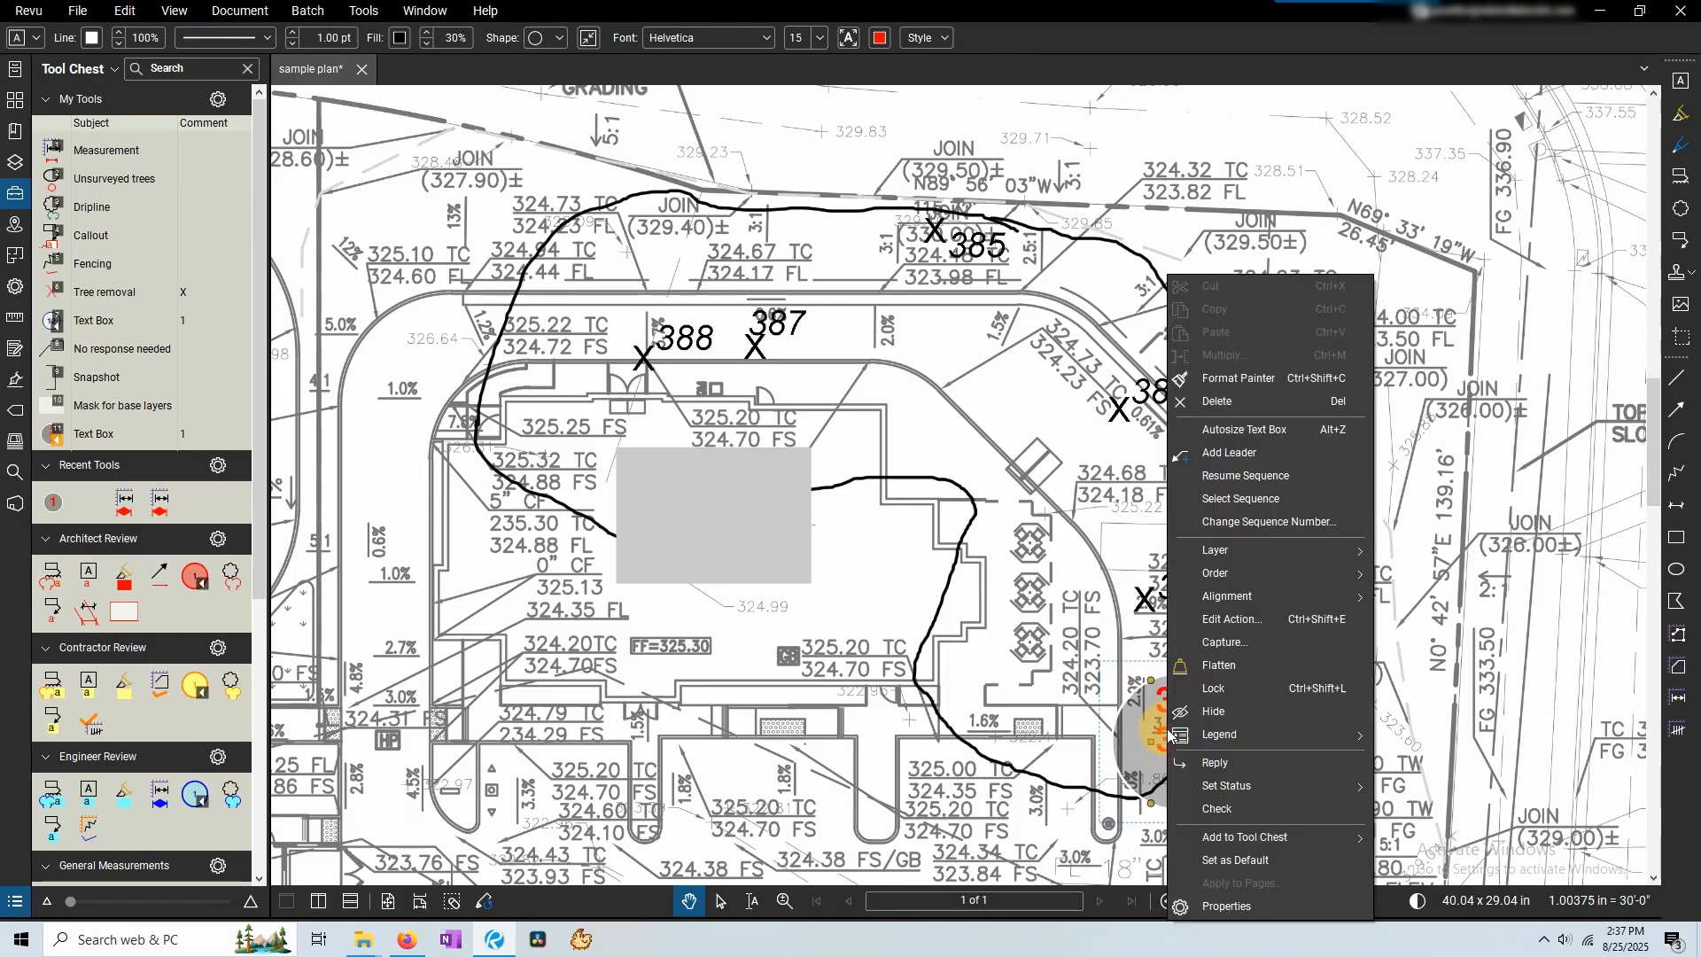
click(1284, 481)
click(1181, 523)
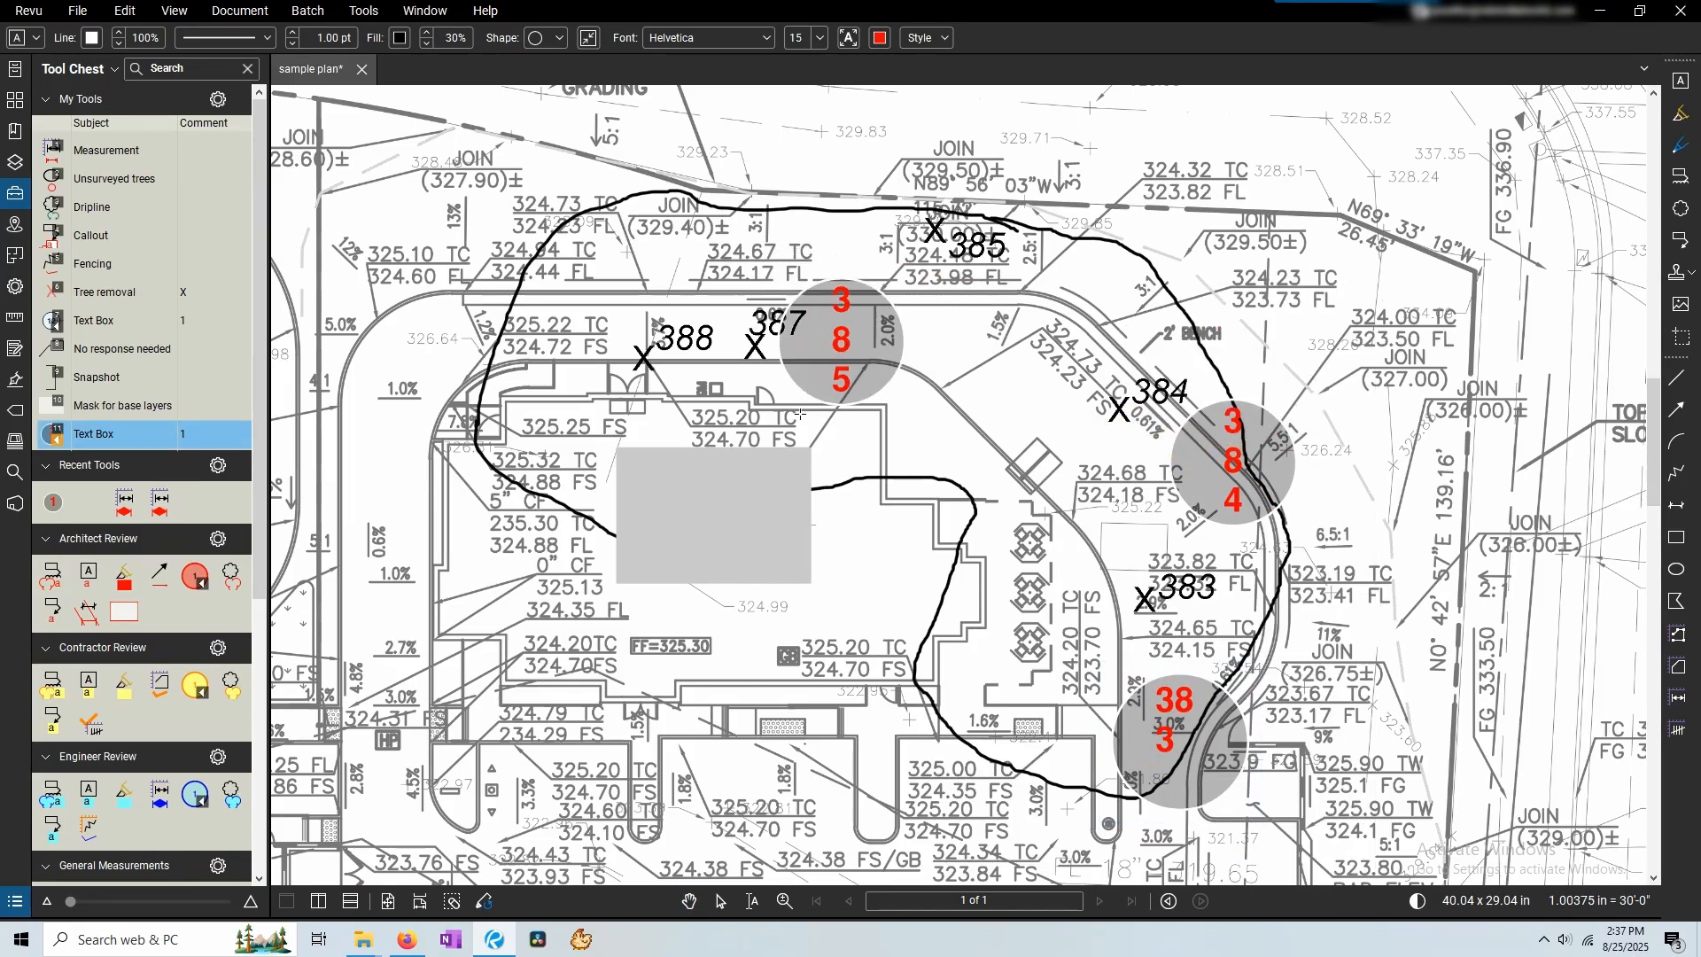
click(962, 388)
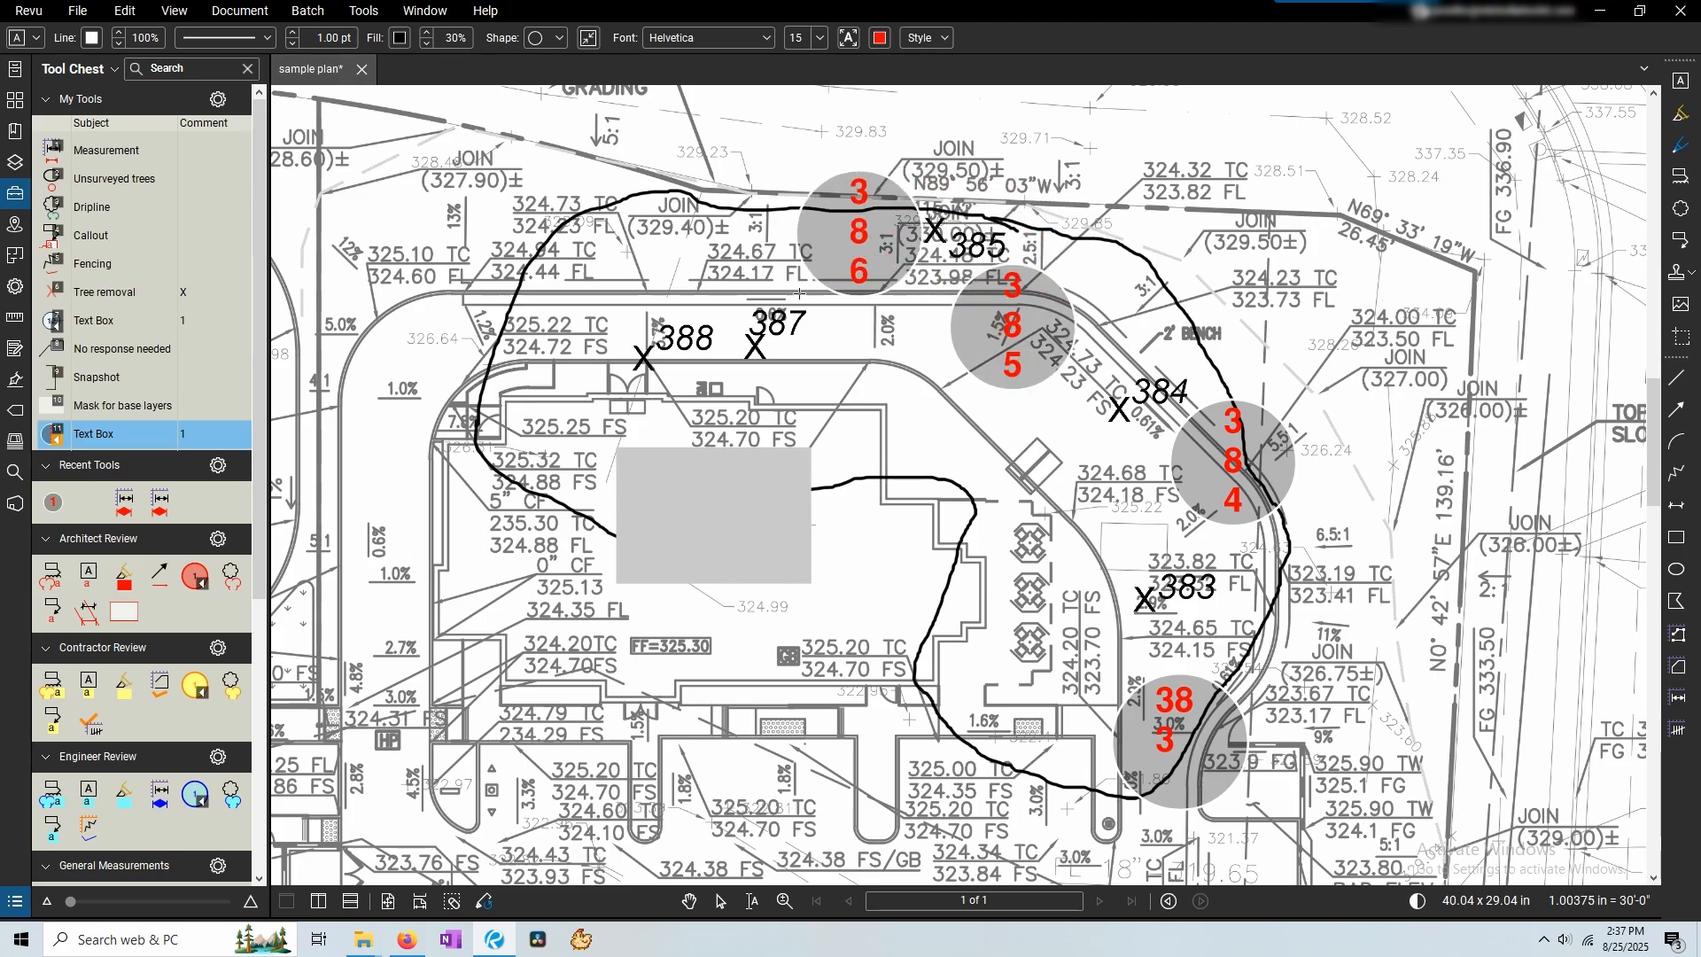
click(699, 274)
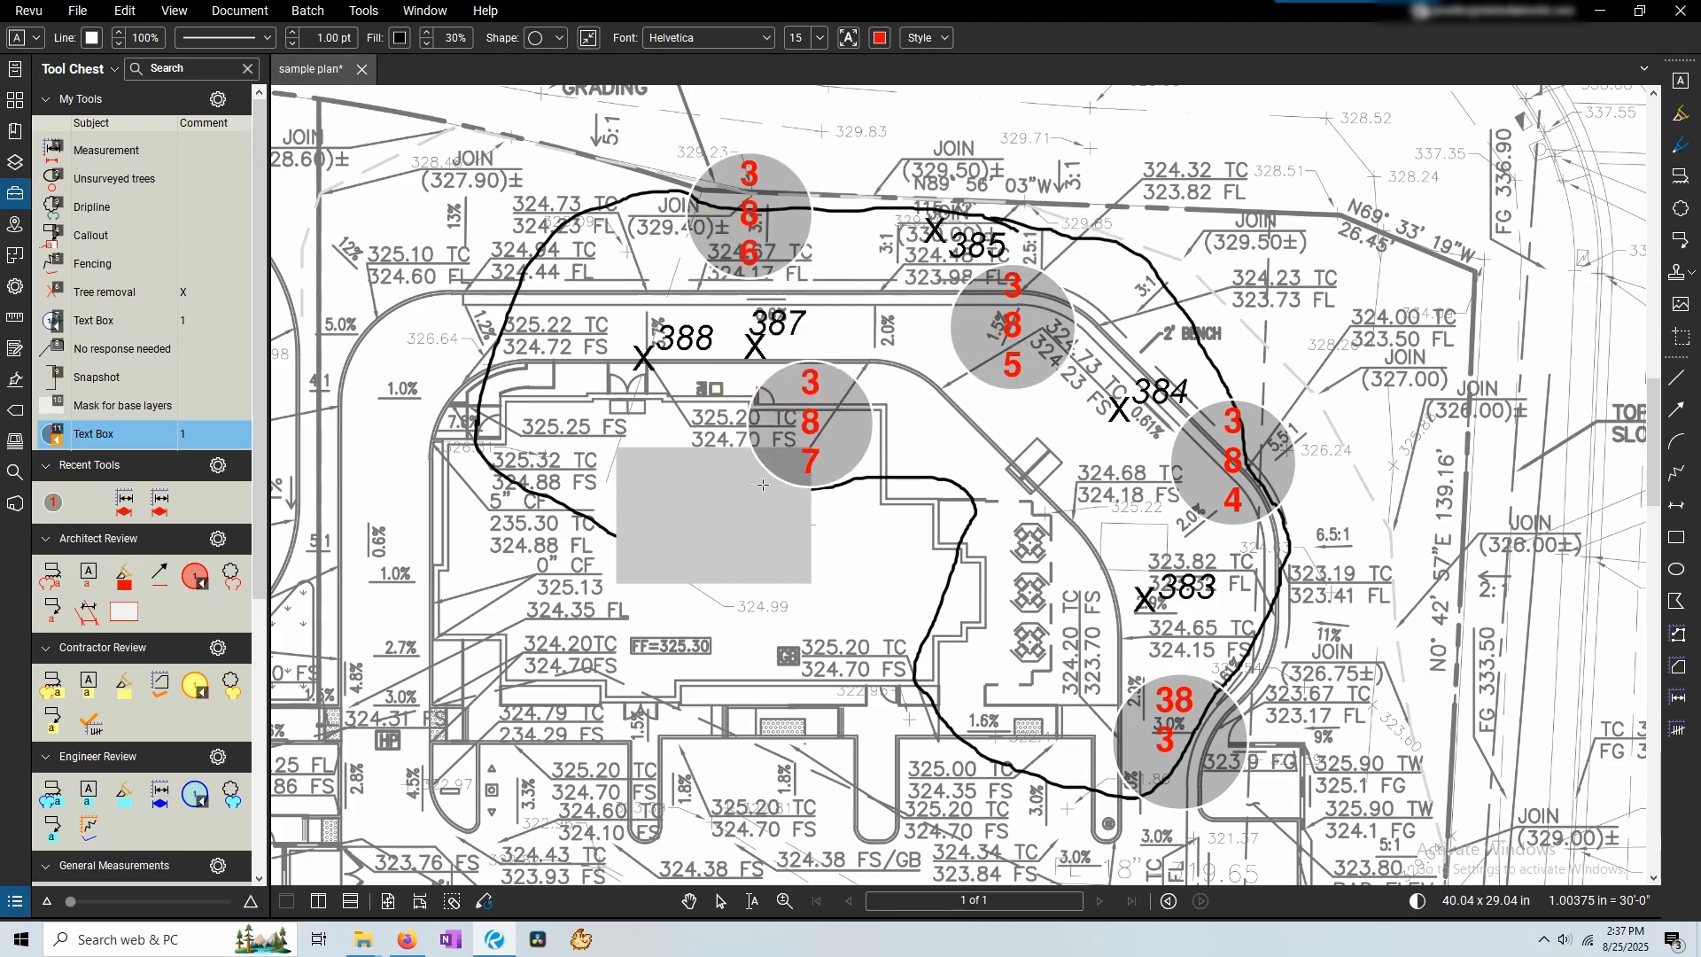
click(721, 552)
click(544, 576)
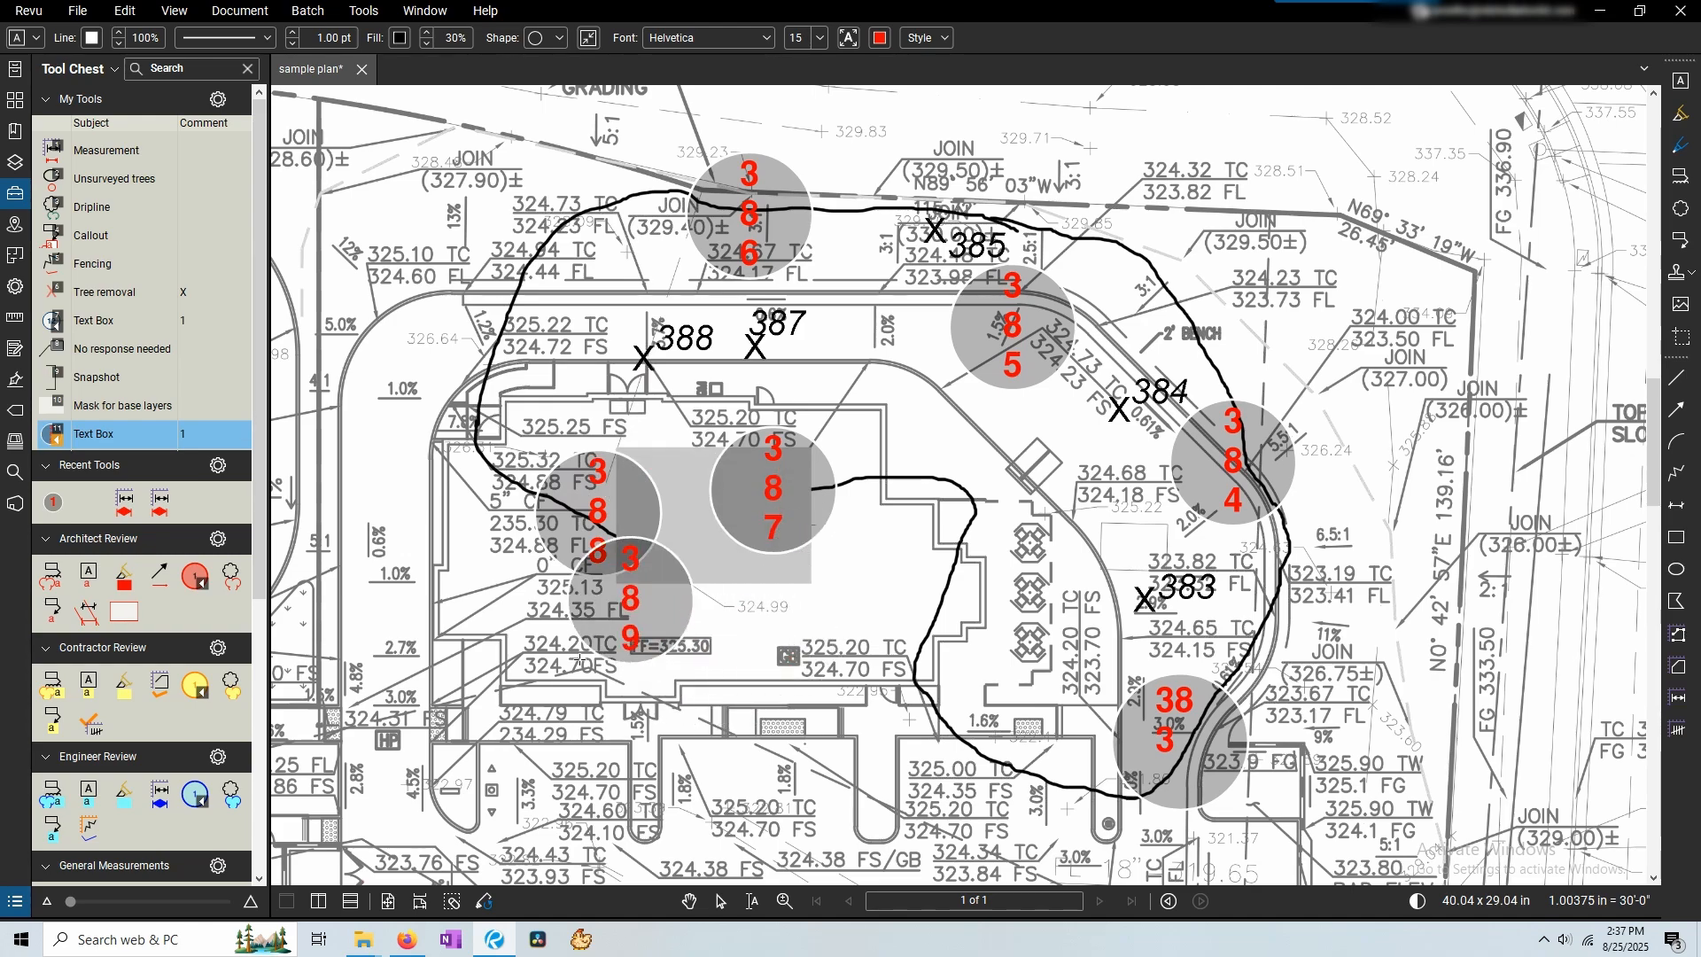
key(Escape)
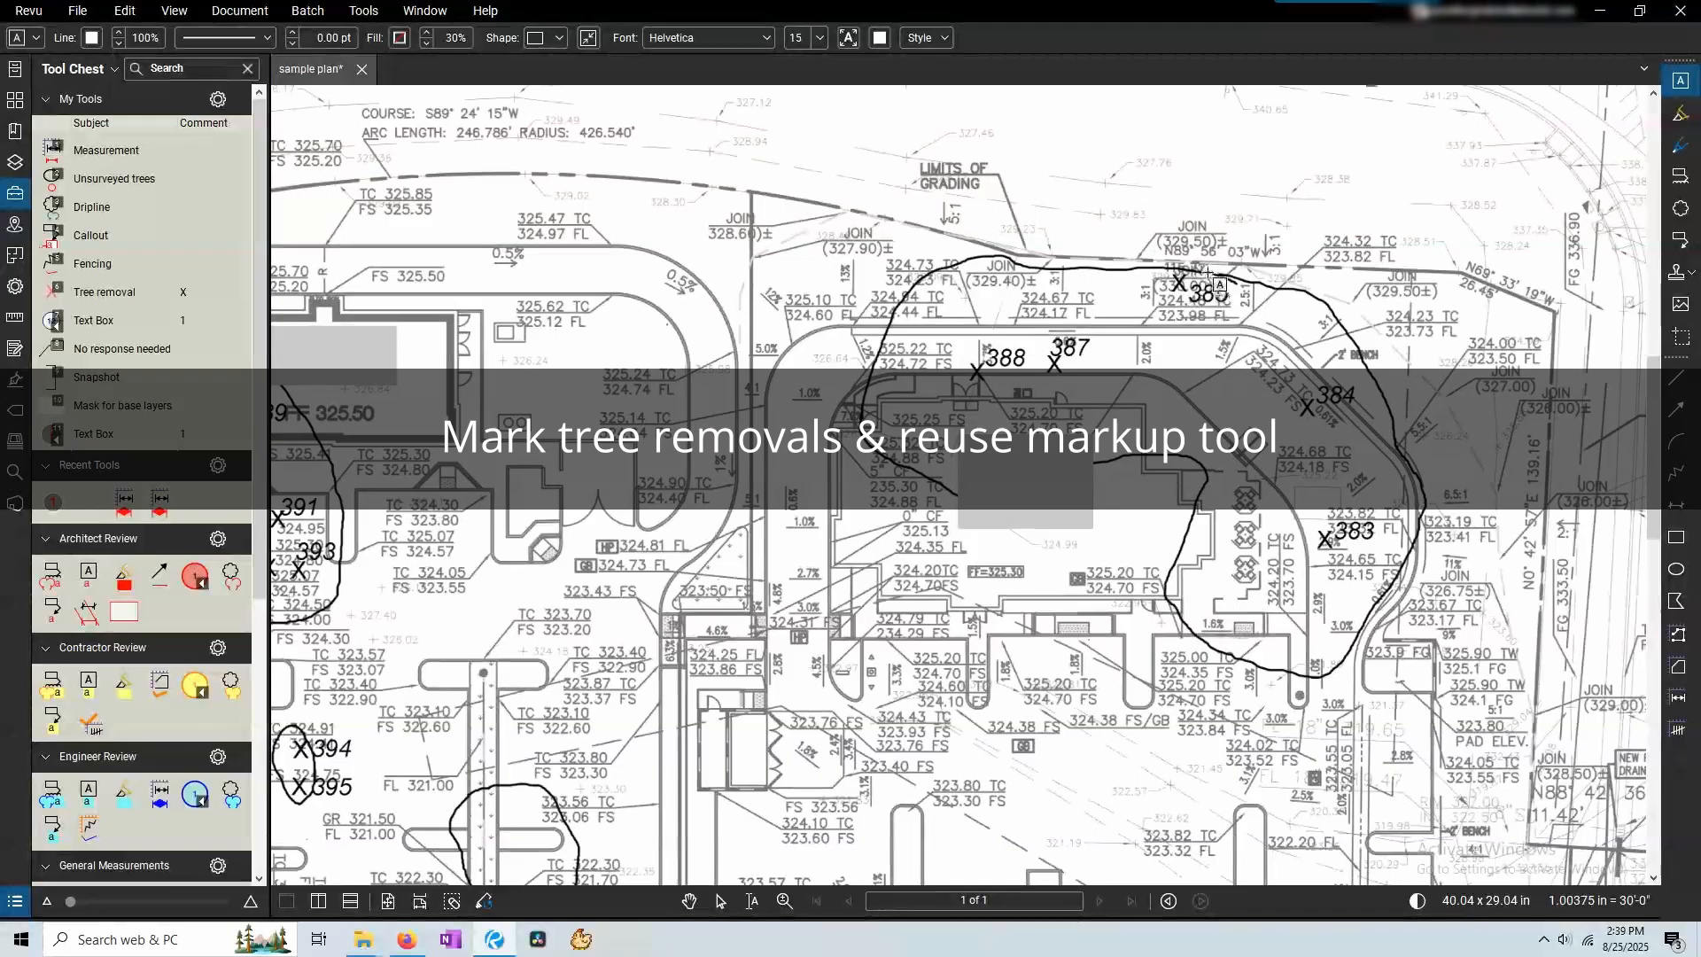
Add a text box with a red X over tree 385's mark.
scroll(1159, 285, up, 5)
drag(1149, 275, 1178, 328)
text(X)
key(ctrl+a)
click(880, 38)
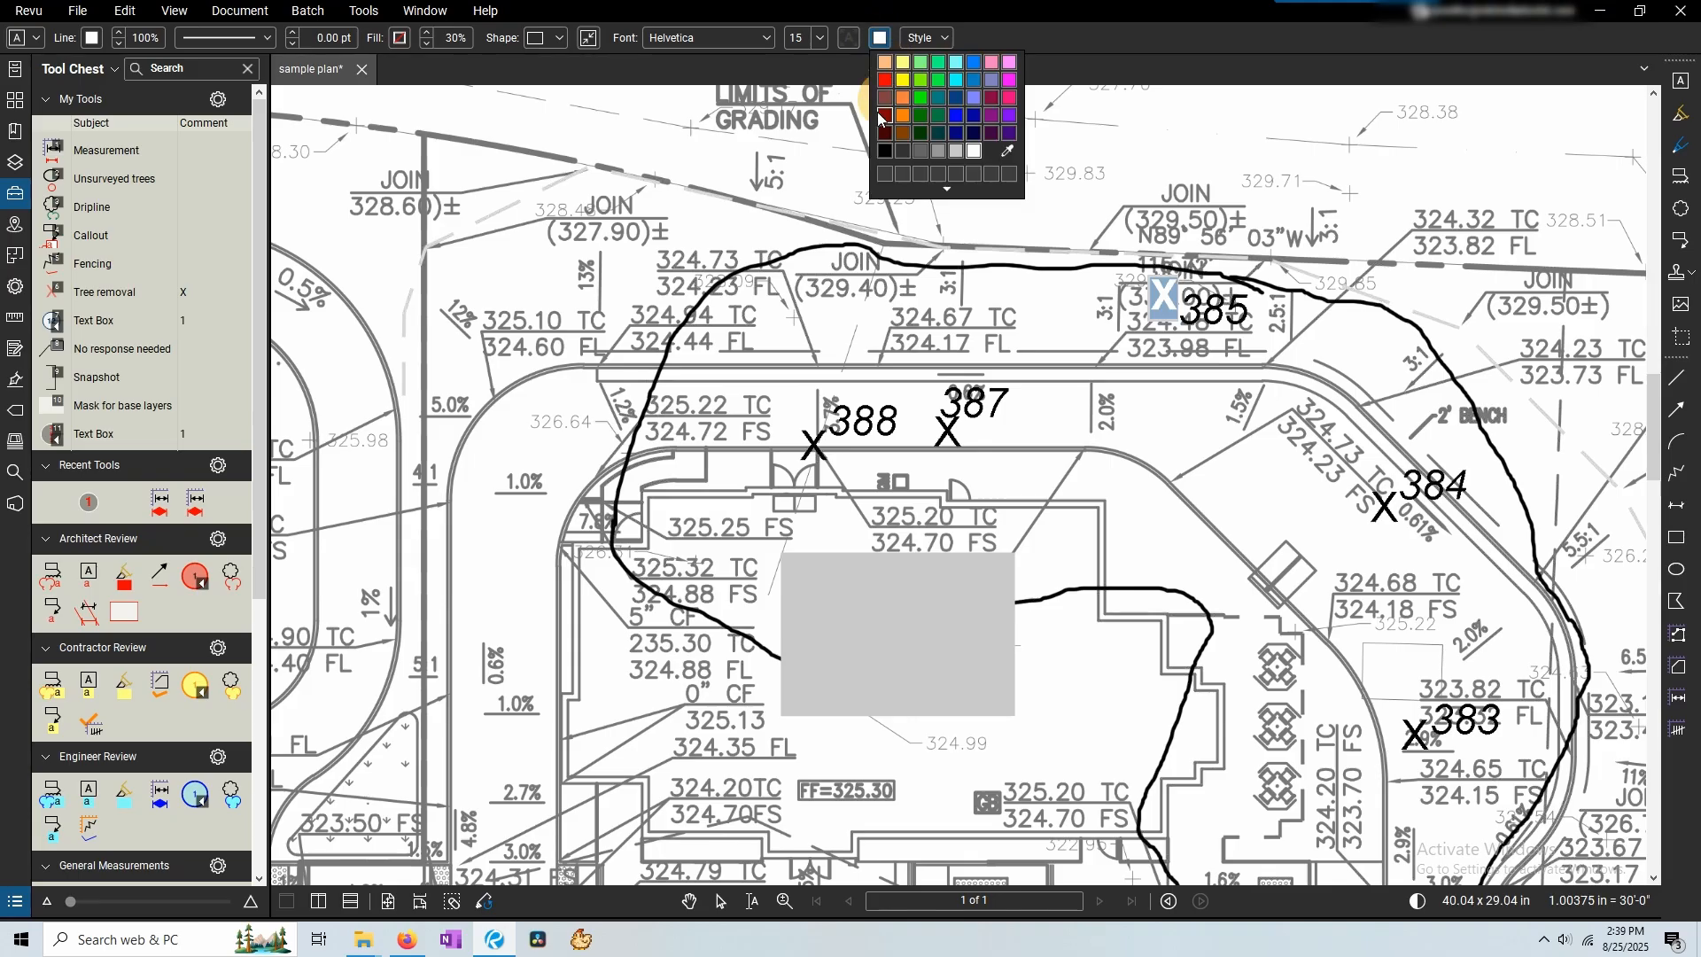
click(885, 80)
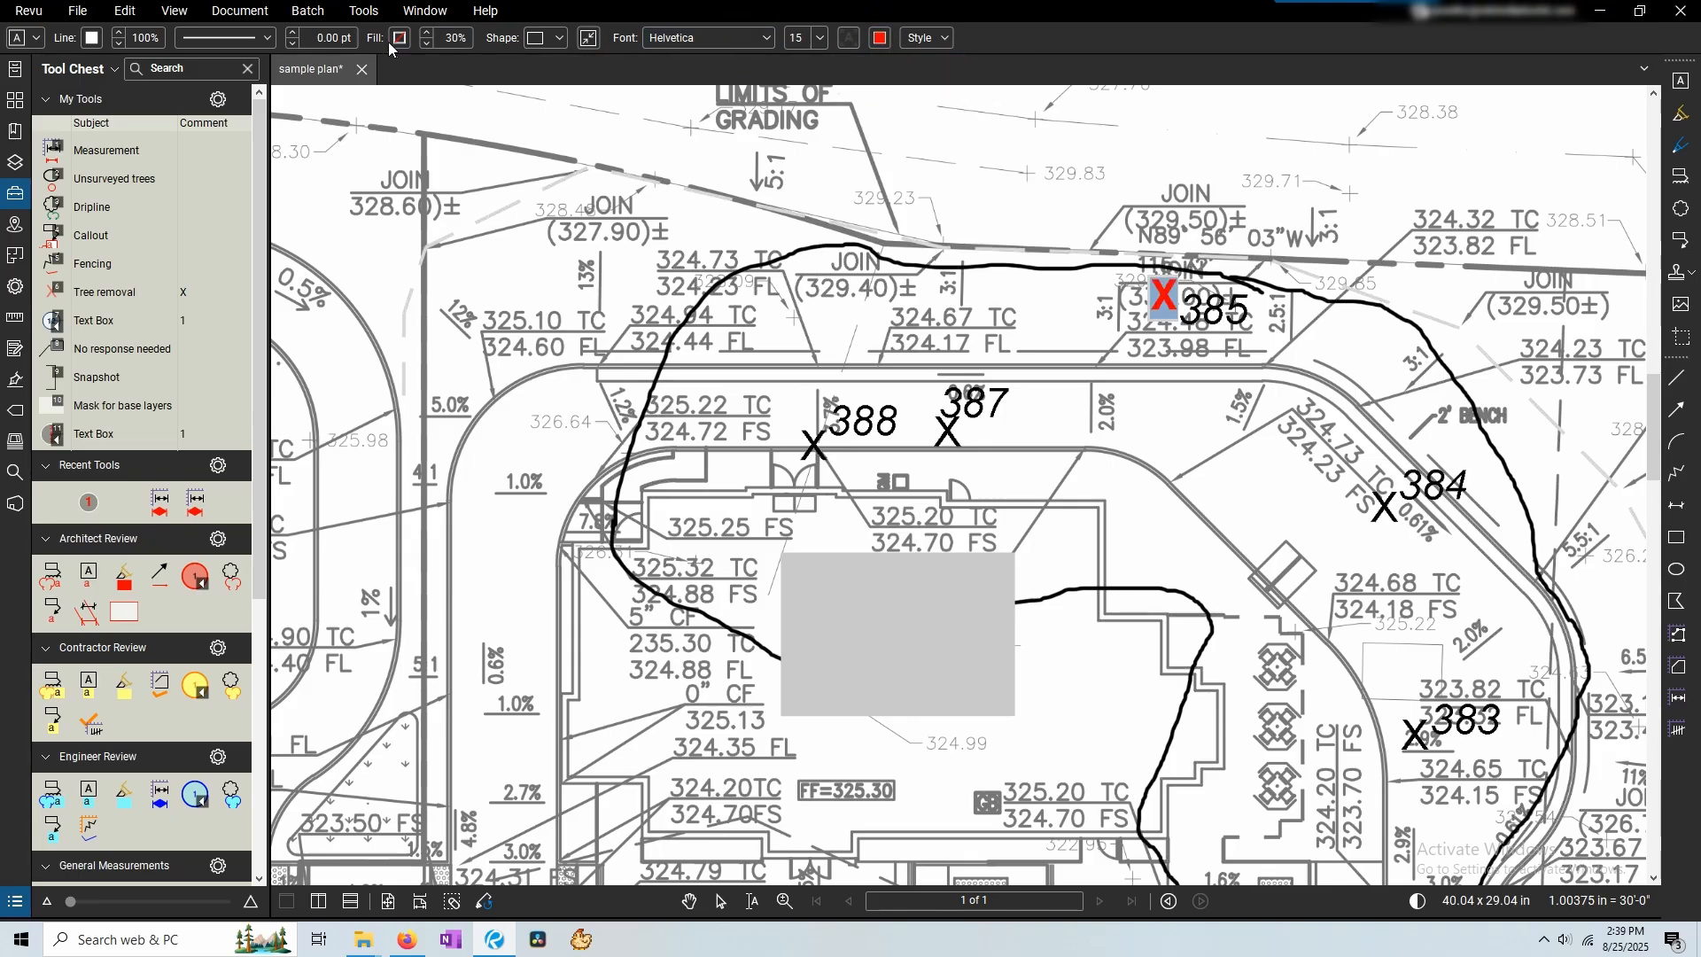
click(1185, 312)
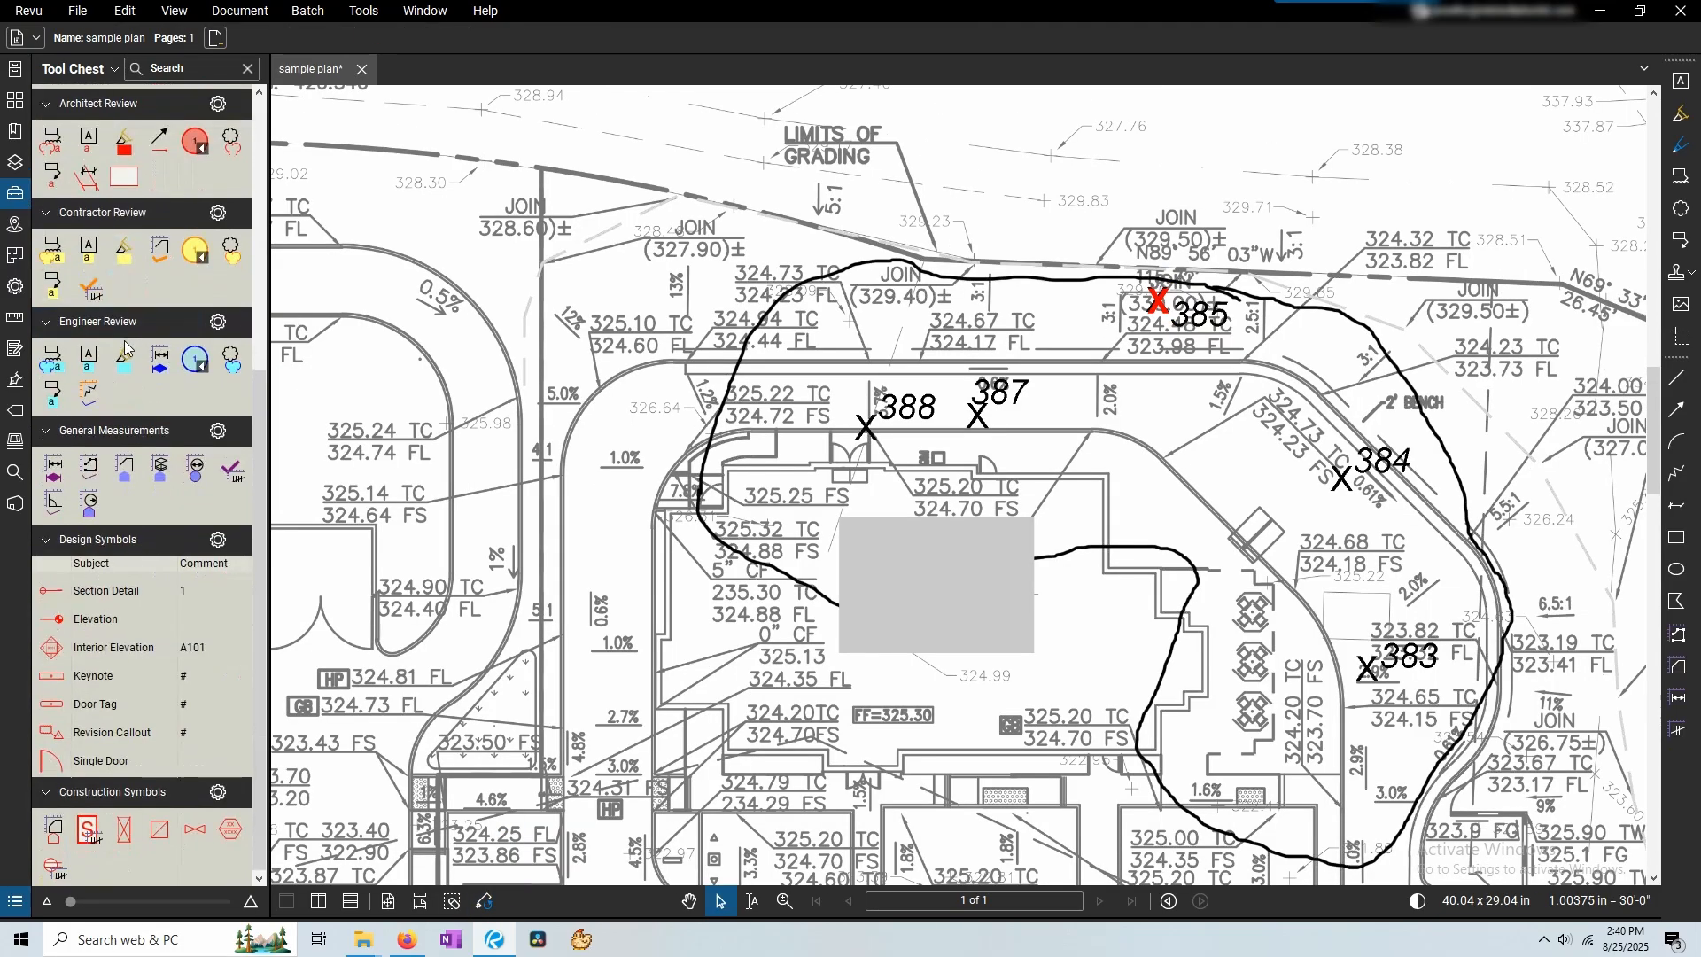
Place the recently used red X on tree 388's mark.
scroll(98, 108, up, 2)
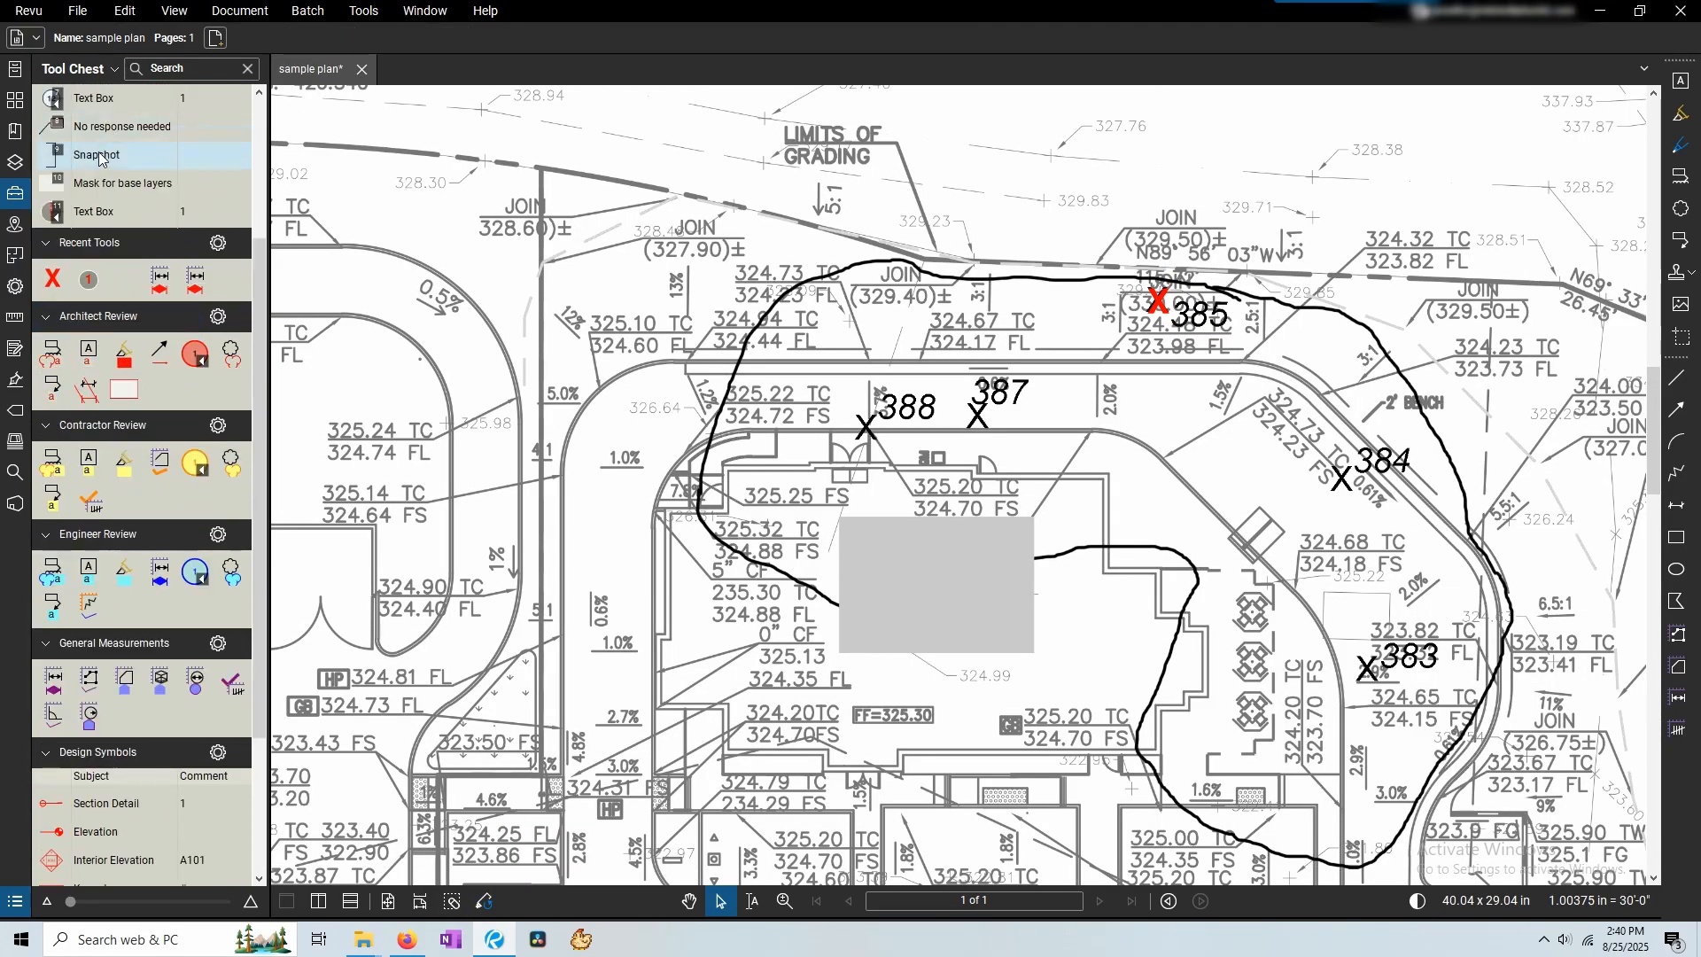
click(53, 282)
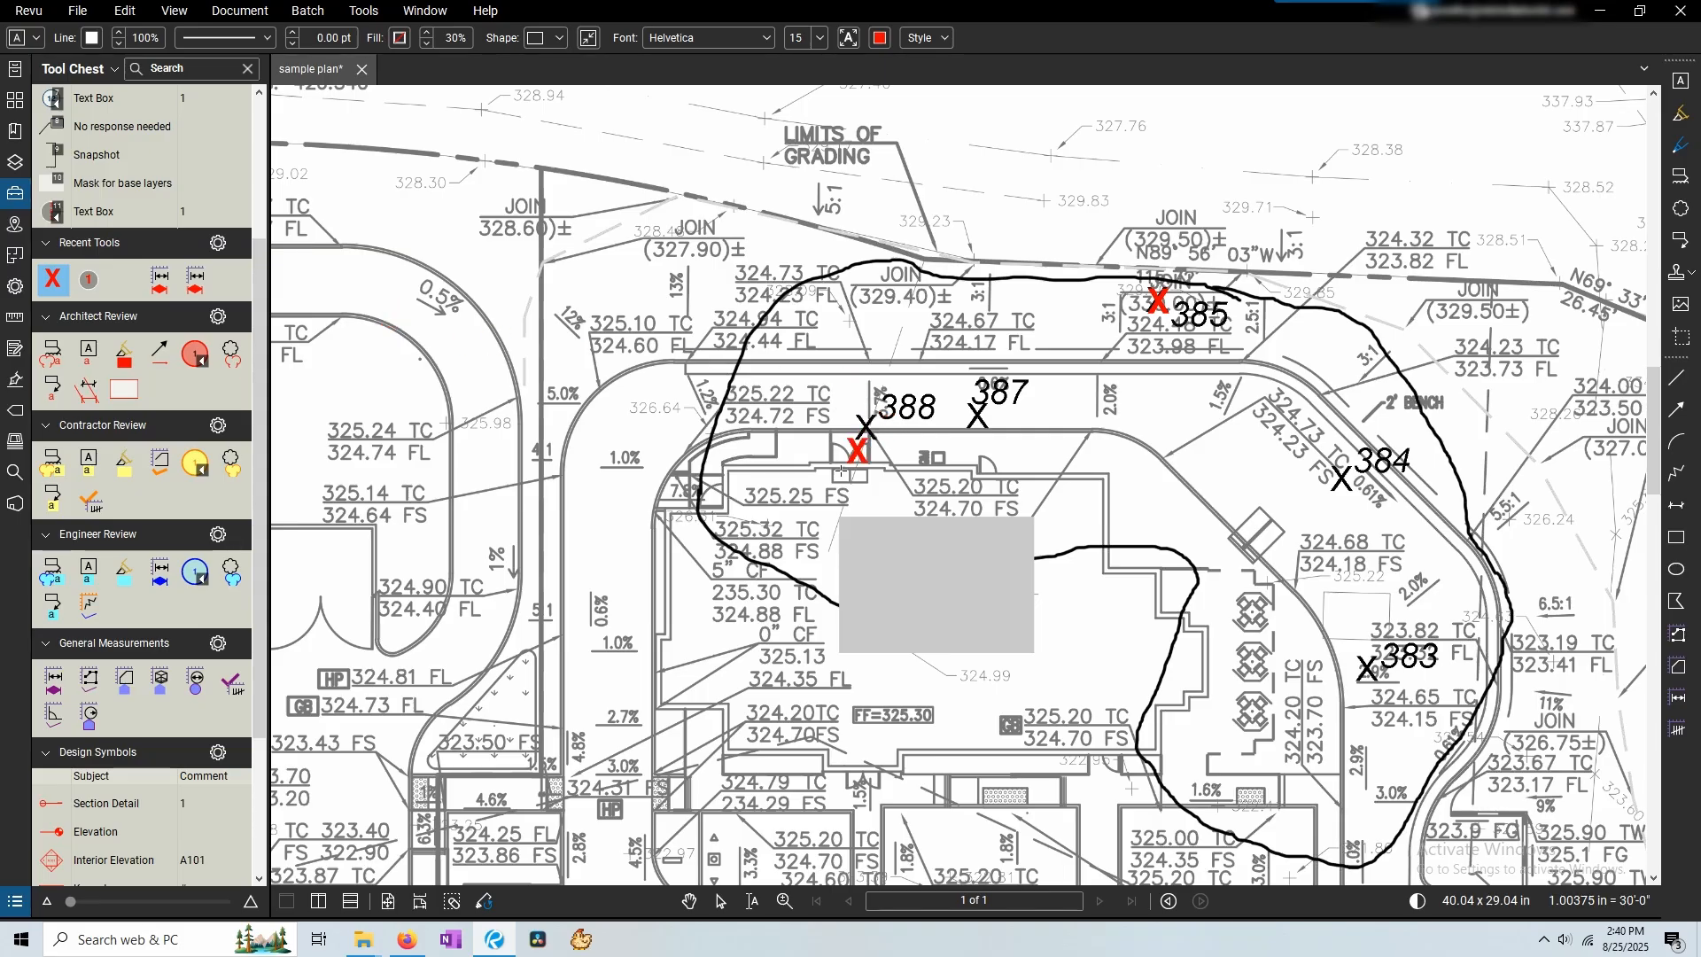
click(853, 449)
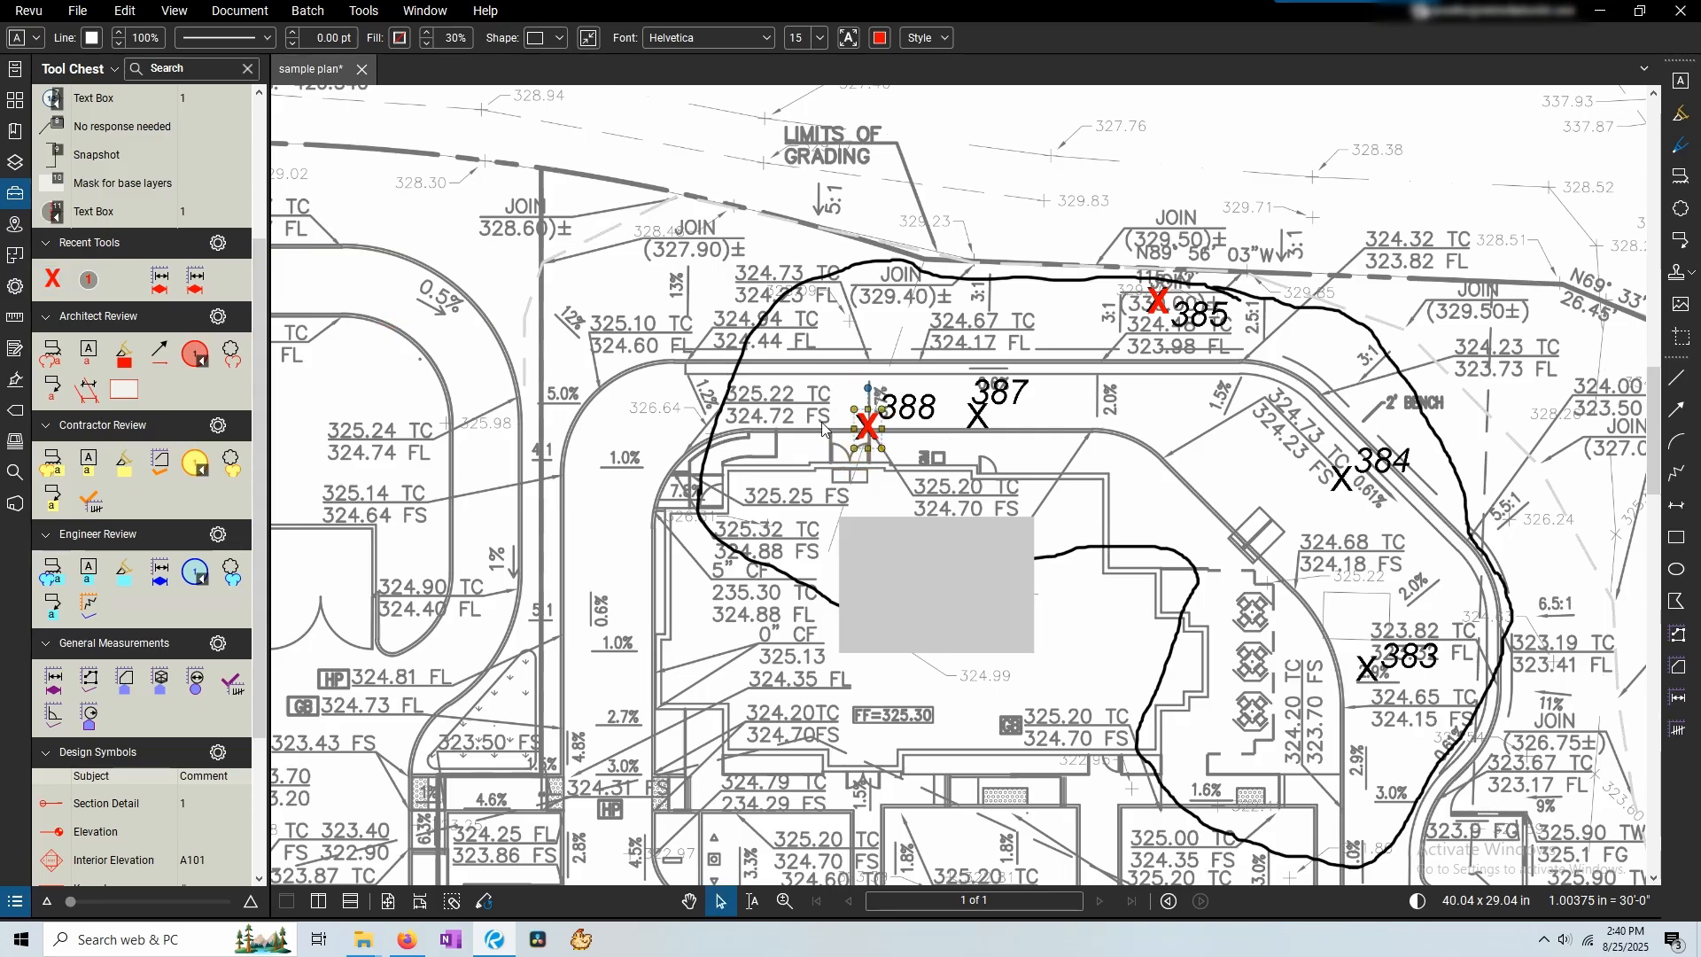
Turn on markup tool reuse and place four red X marks, from tree 387 eastward and southwest of tree 384.
click(484, 901)
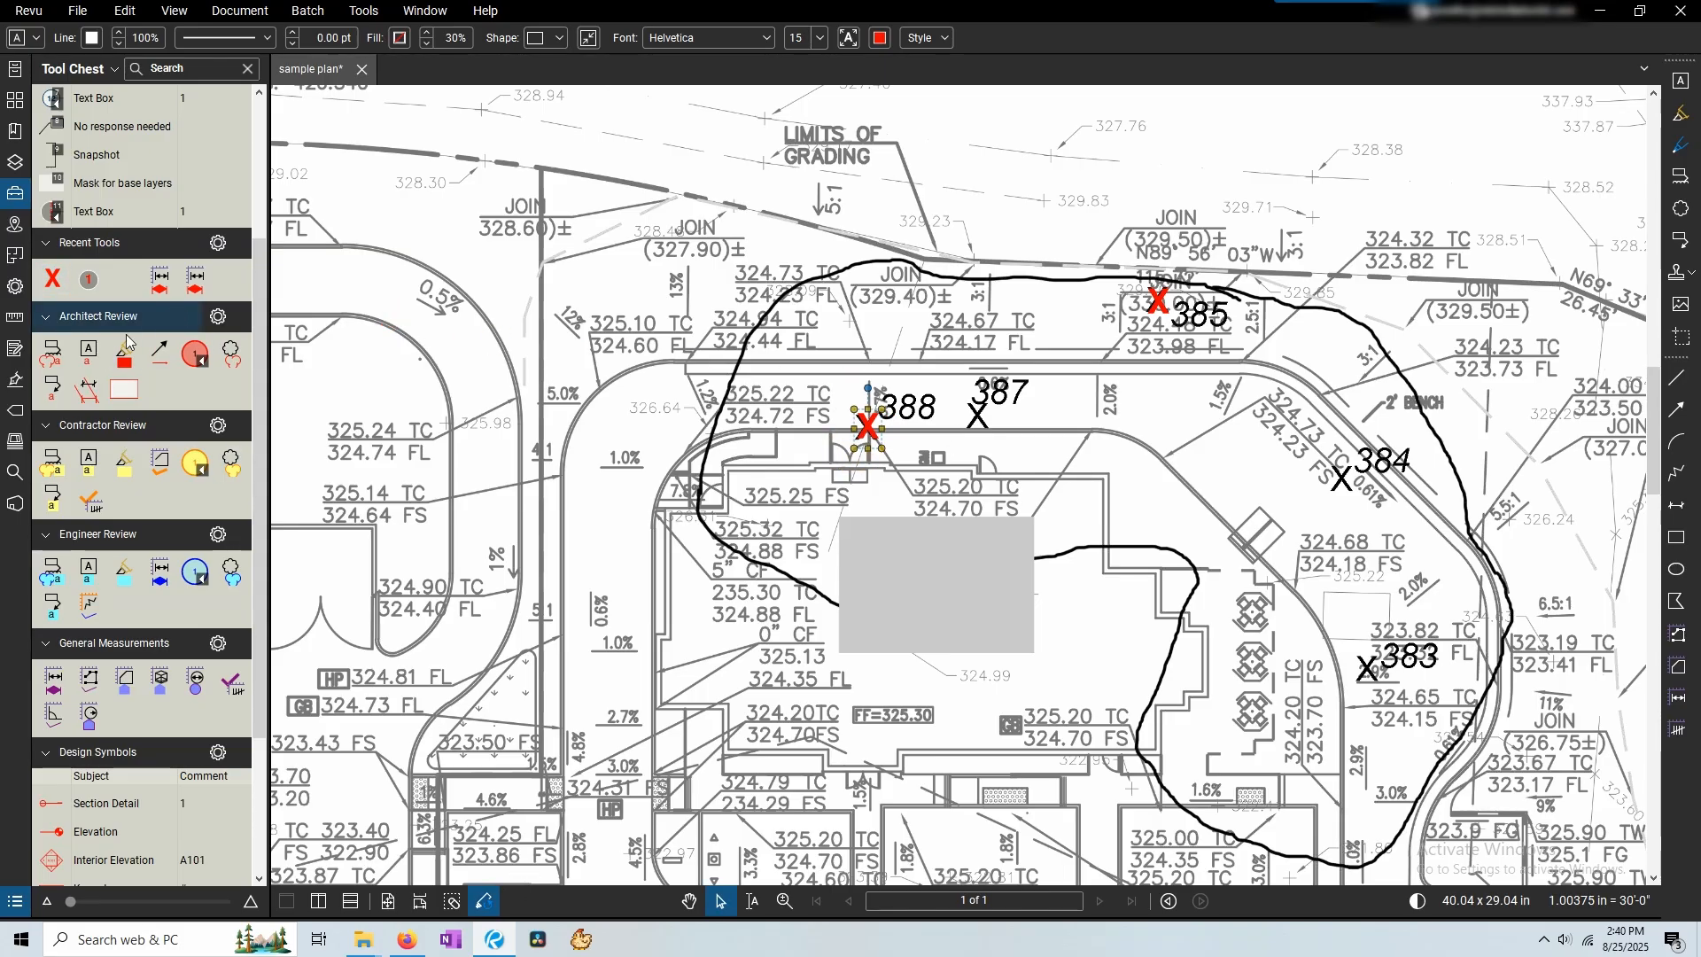
click(53, 280)
click(967, 438)
click(1056, 428)
click(1145, 425)
click(1273, 574)
scroll(1397, 459, down, 4)
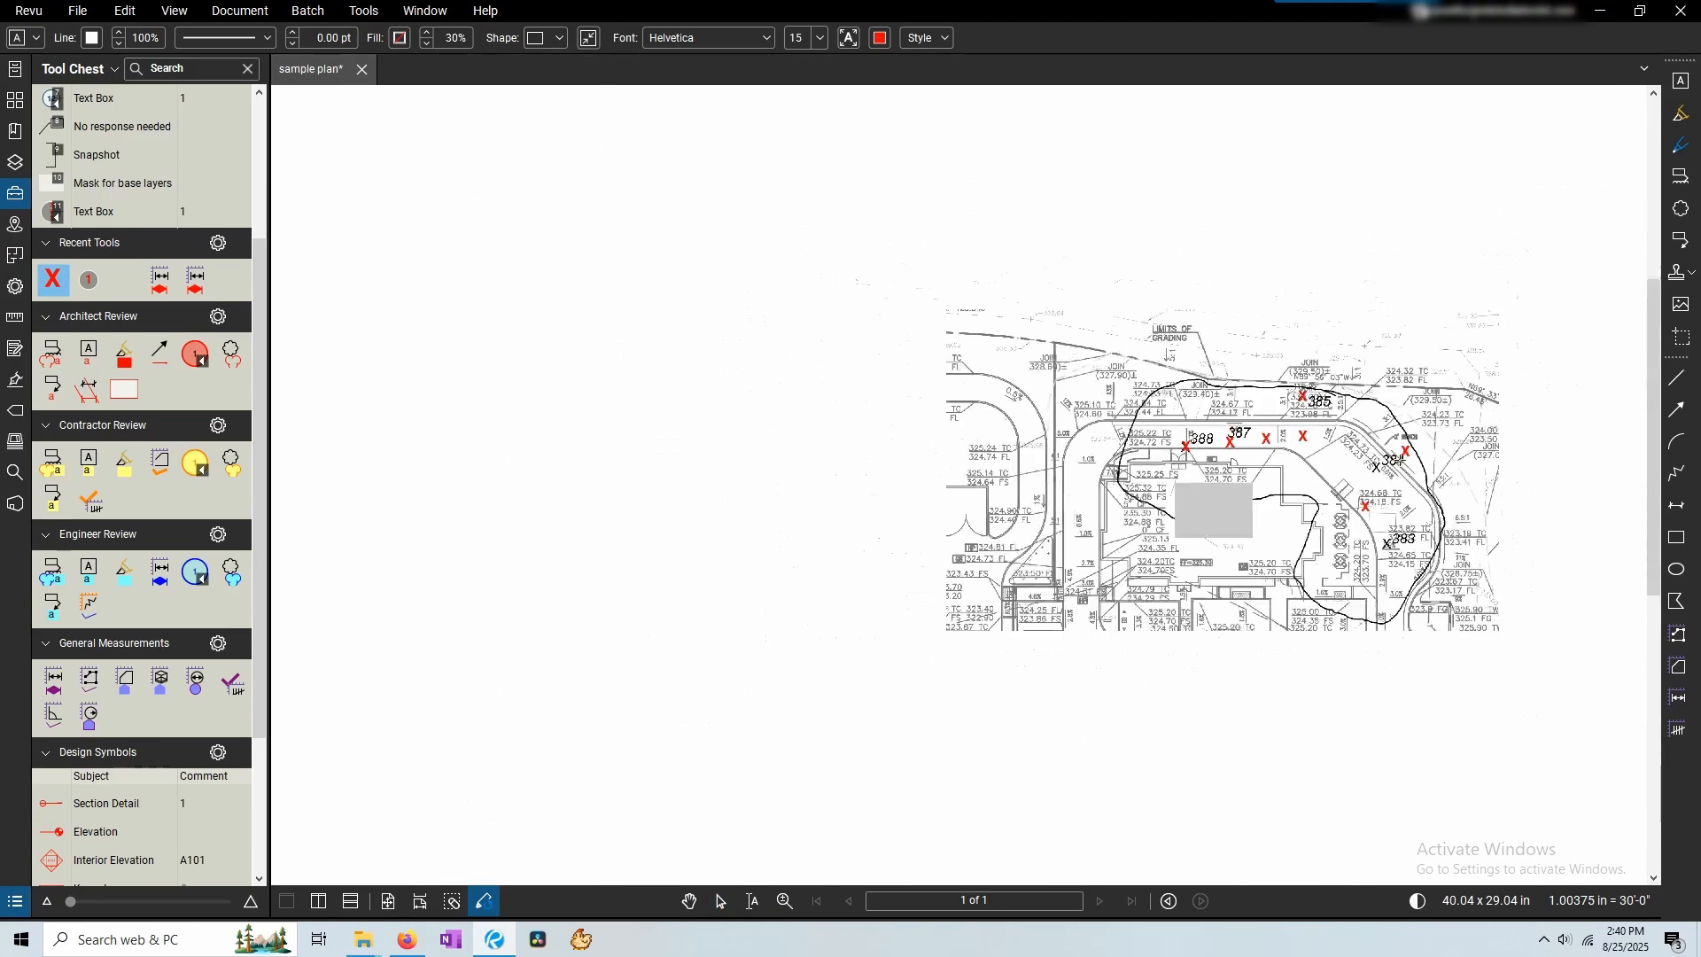
Place red X marks on trees 389 through 393 and on trees 101, 102 and 103.
scroll(778, 514, up, 3)
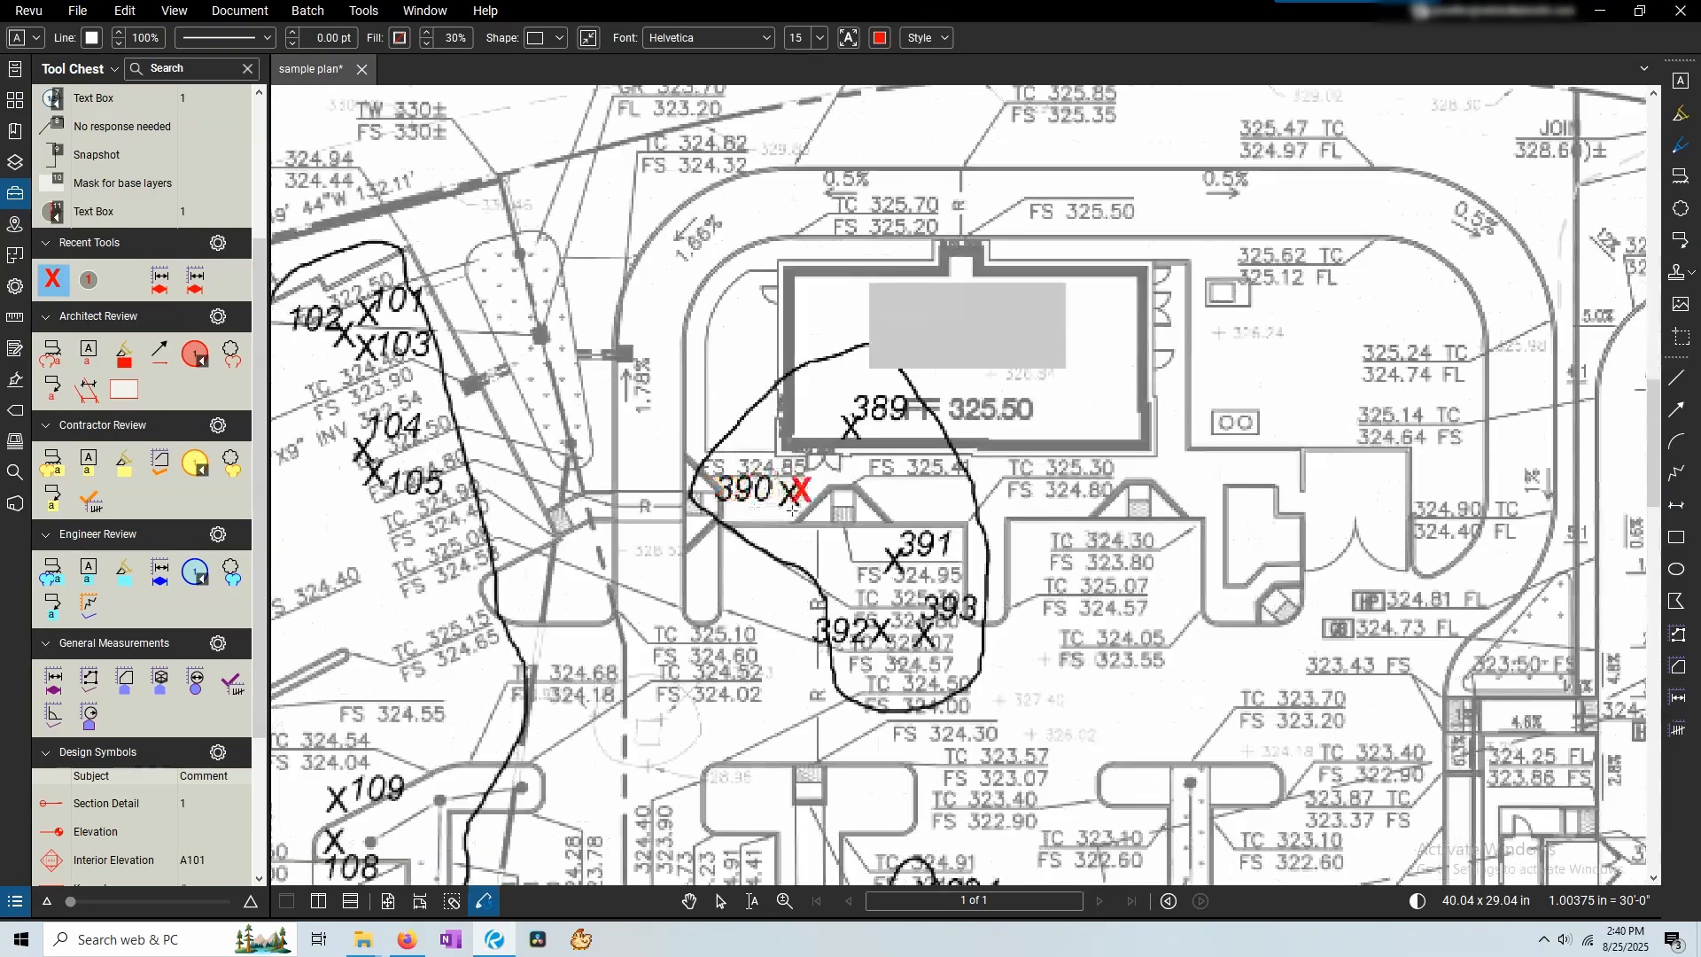
click(777, 514)
click(839, 448)
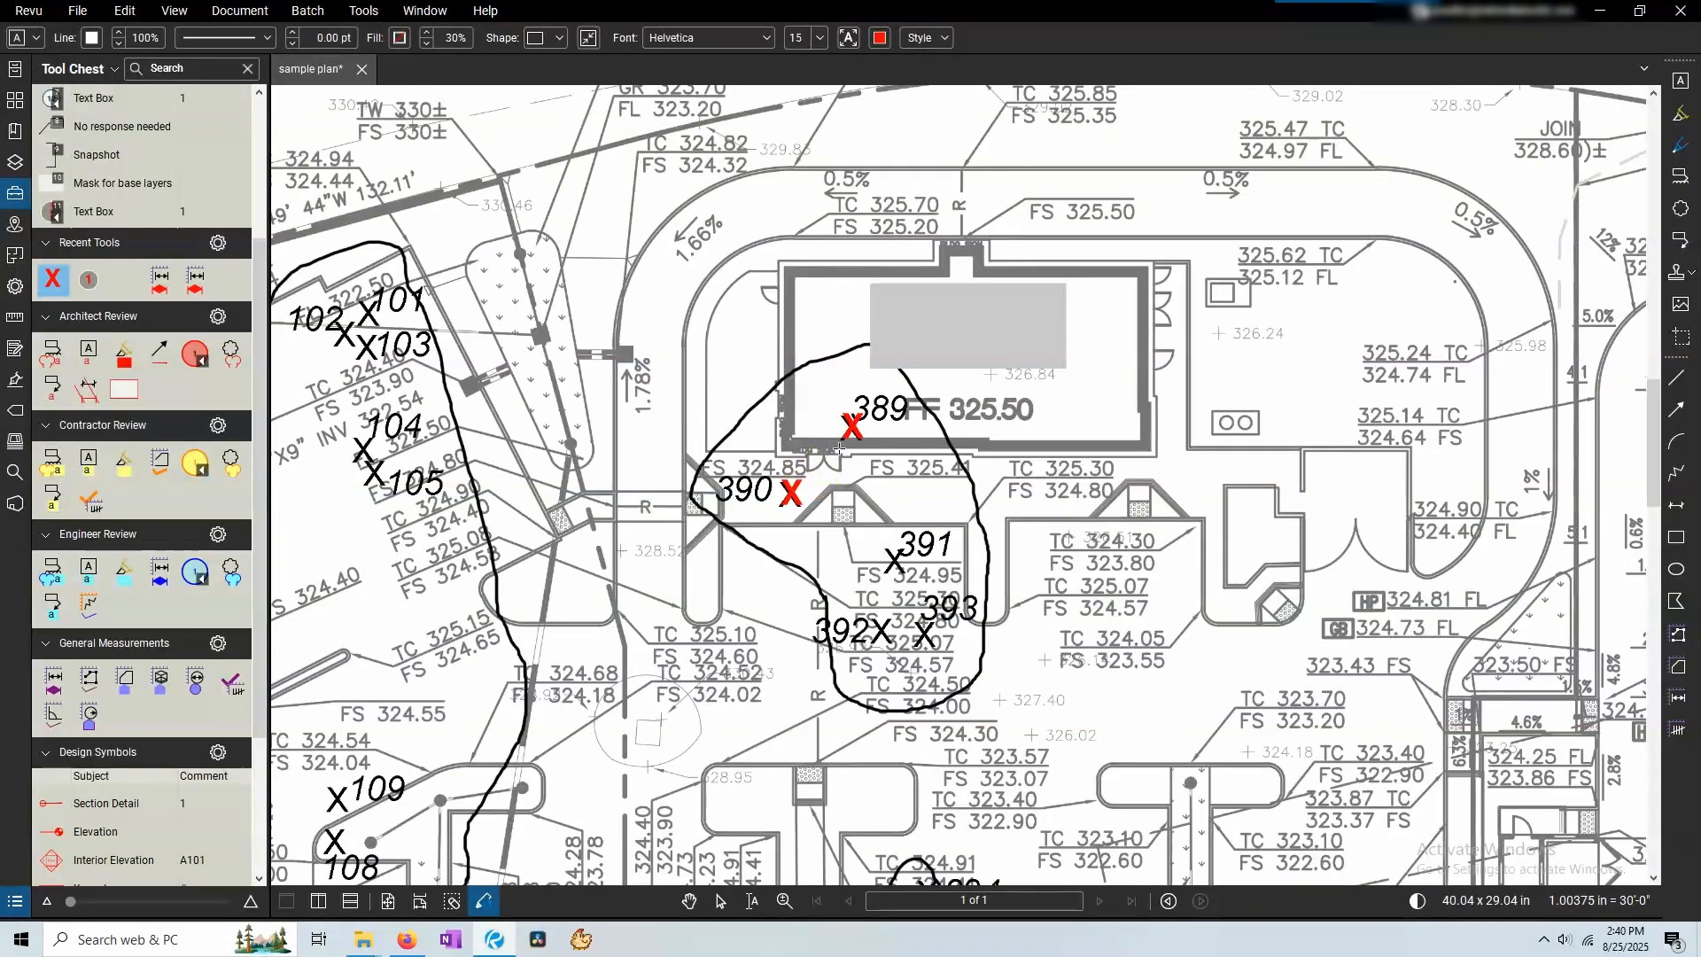
click(883, 629)
click(342, 335)
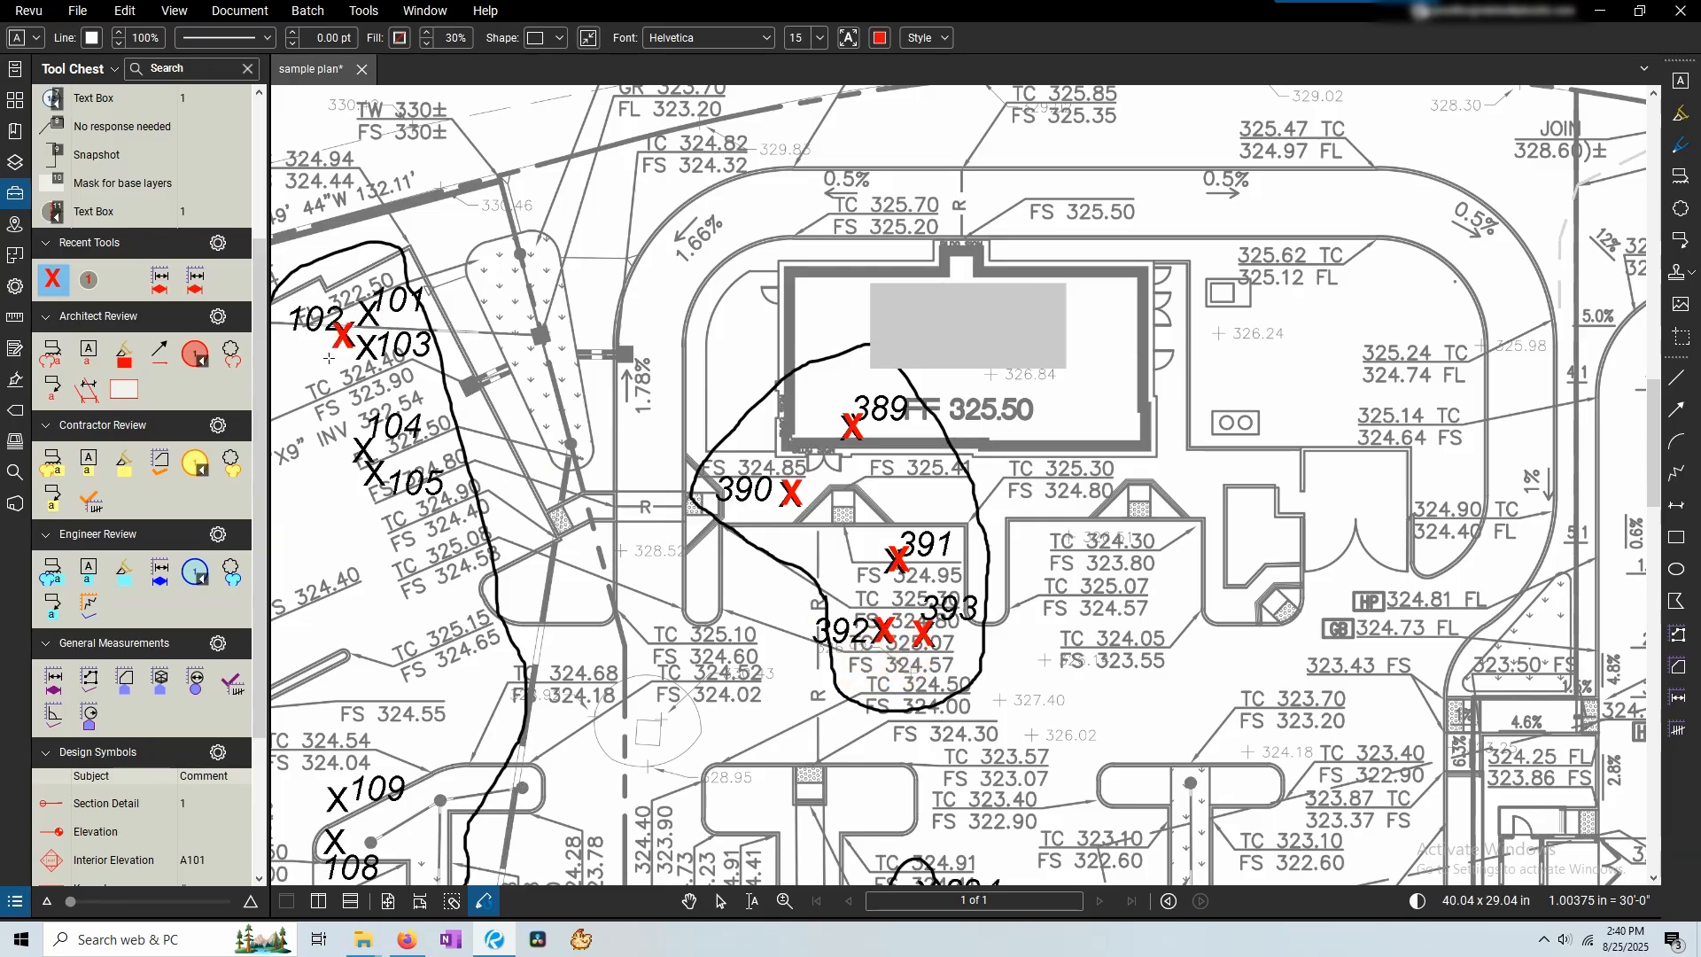
click(372, 309)
click(364, 341)
scroll(706, 397, down, 5)
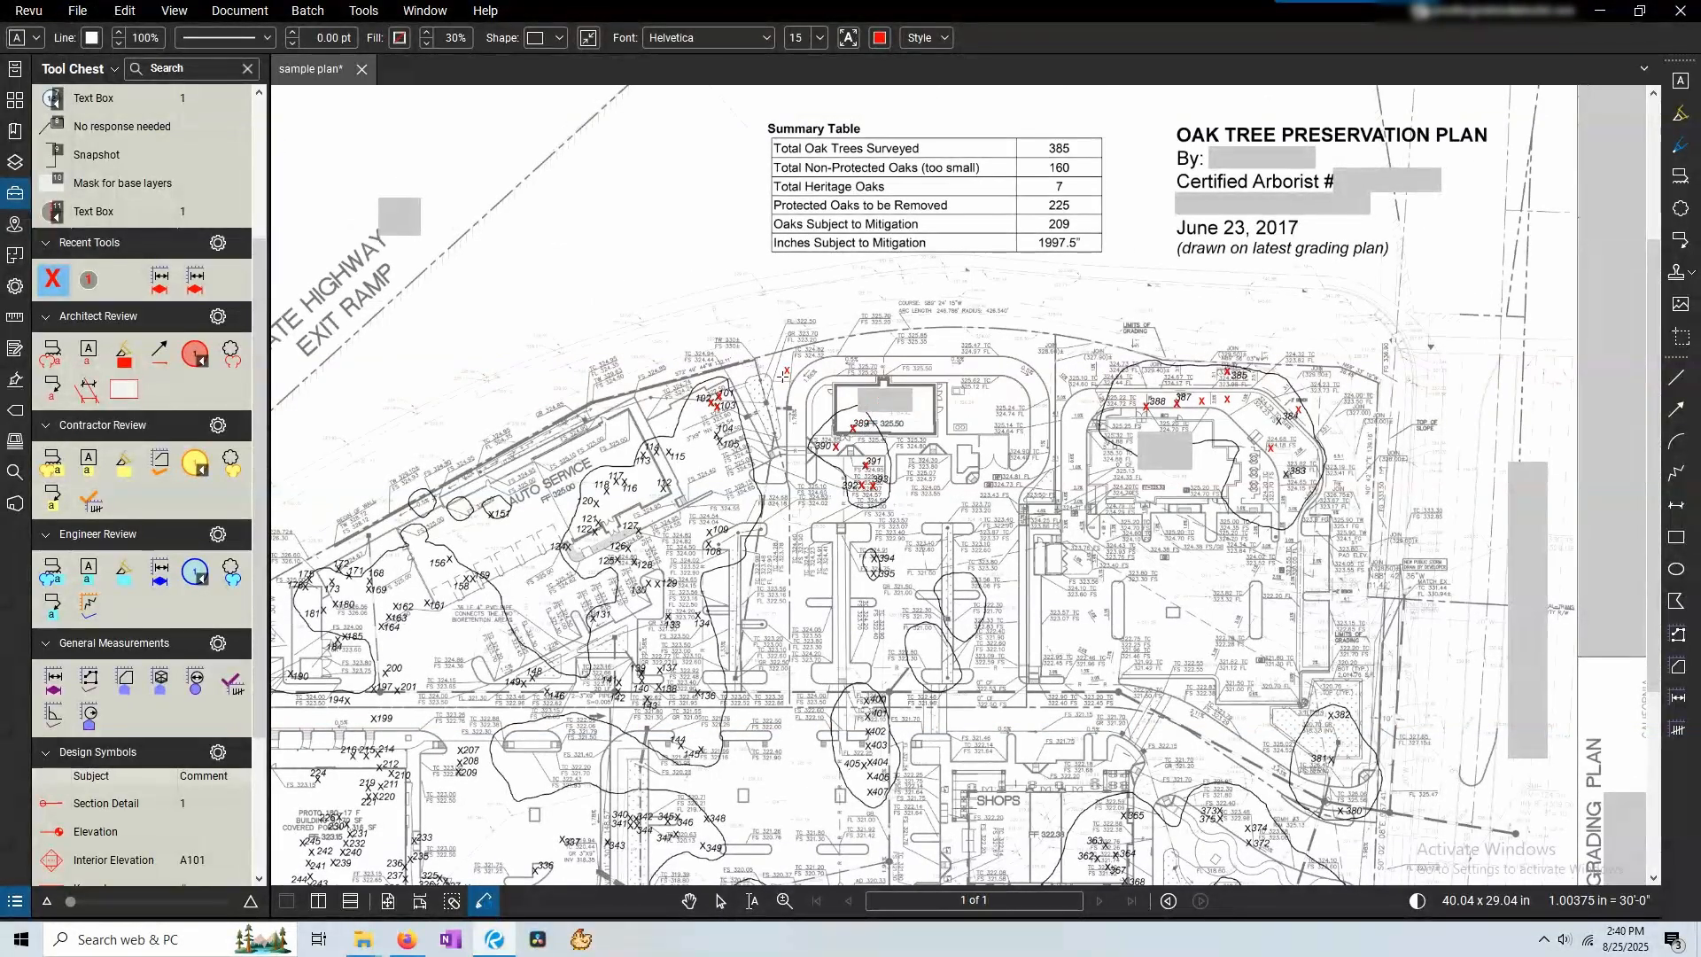
Add a callout pointing to tree 385 with the text "To save tree, give 15' clearance".
scroll(65, 512, up, 3)
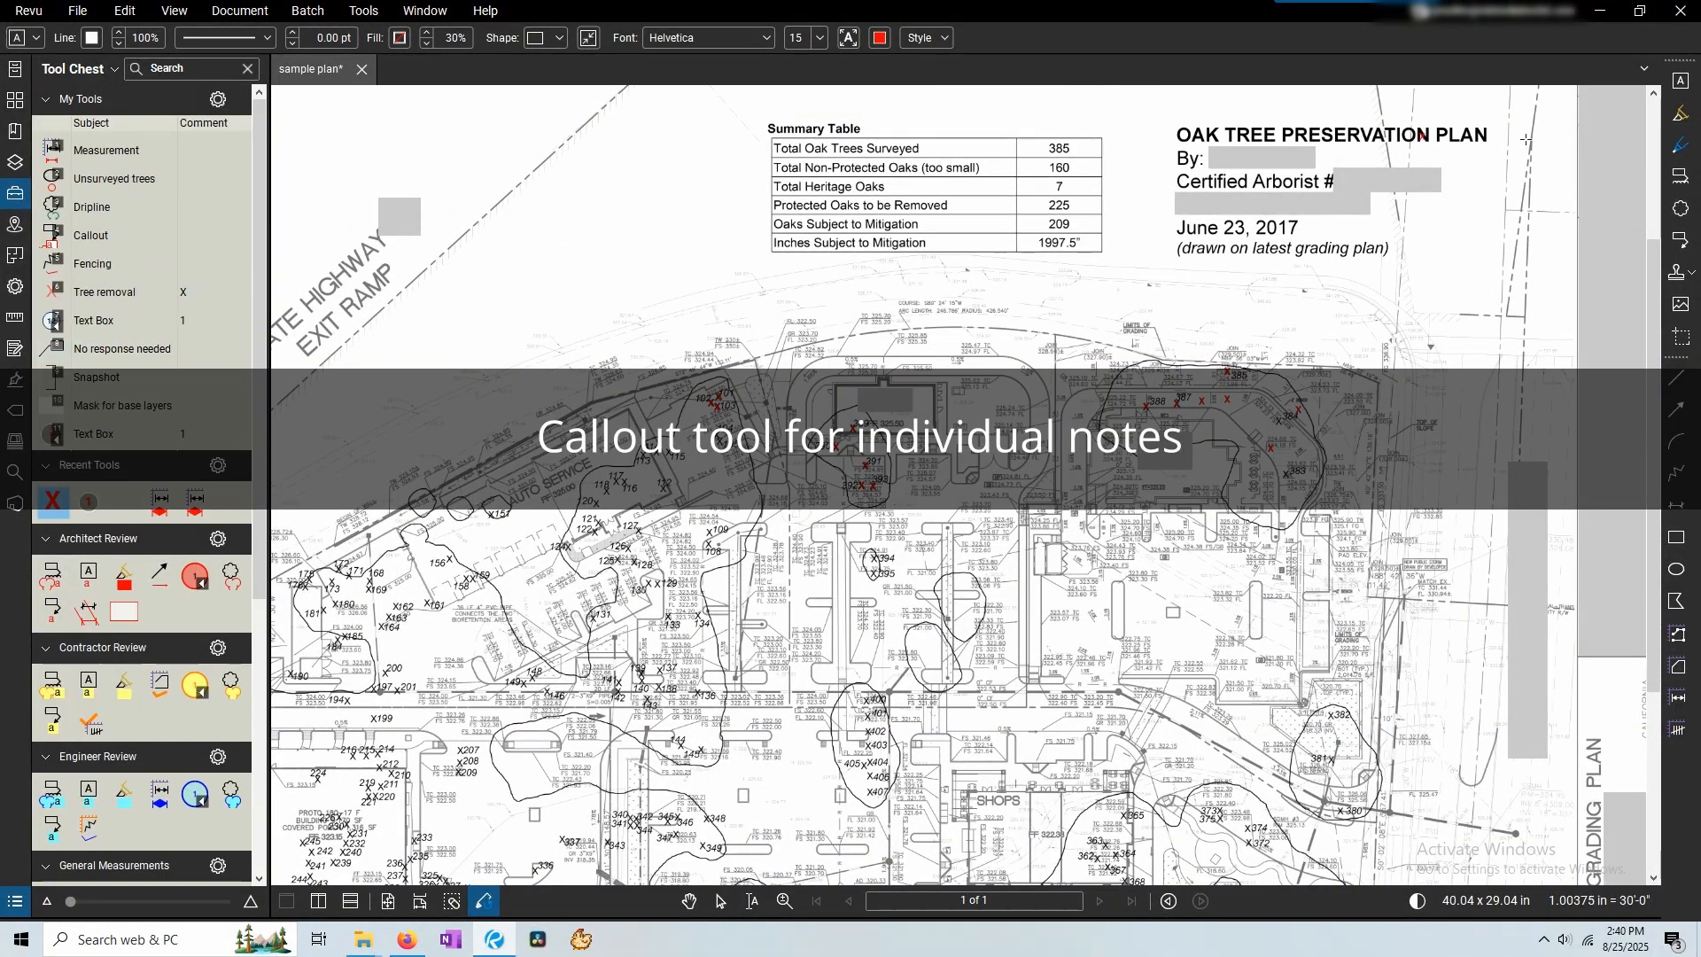
click(1683, 251)
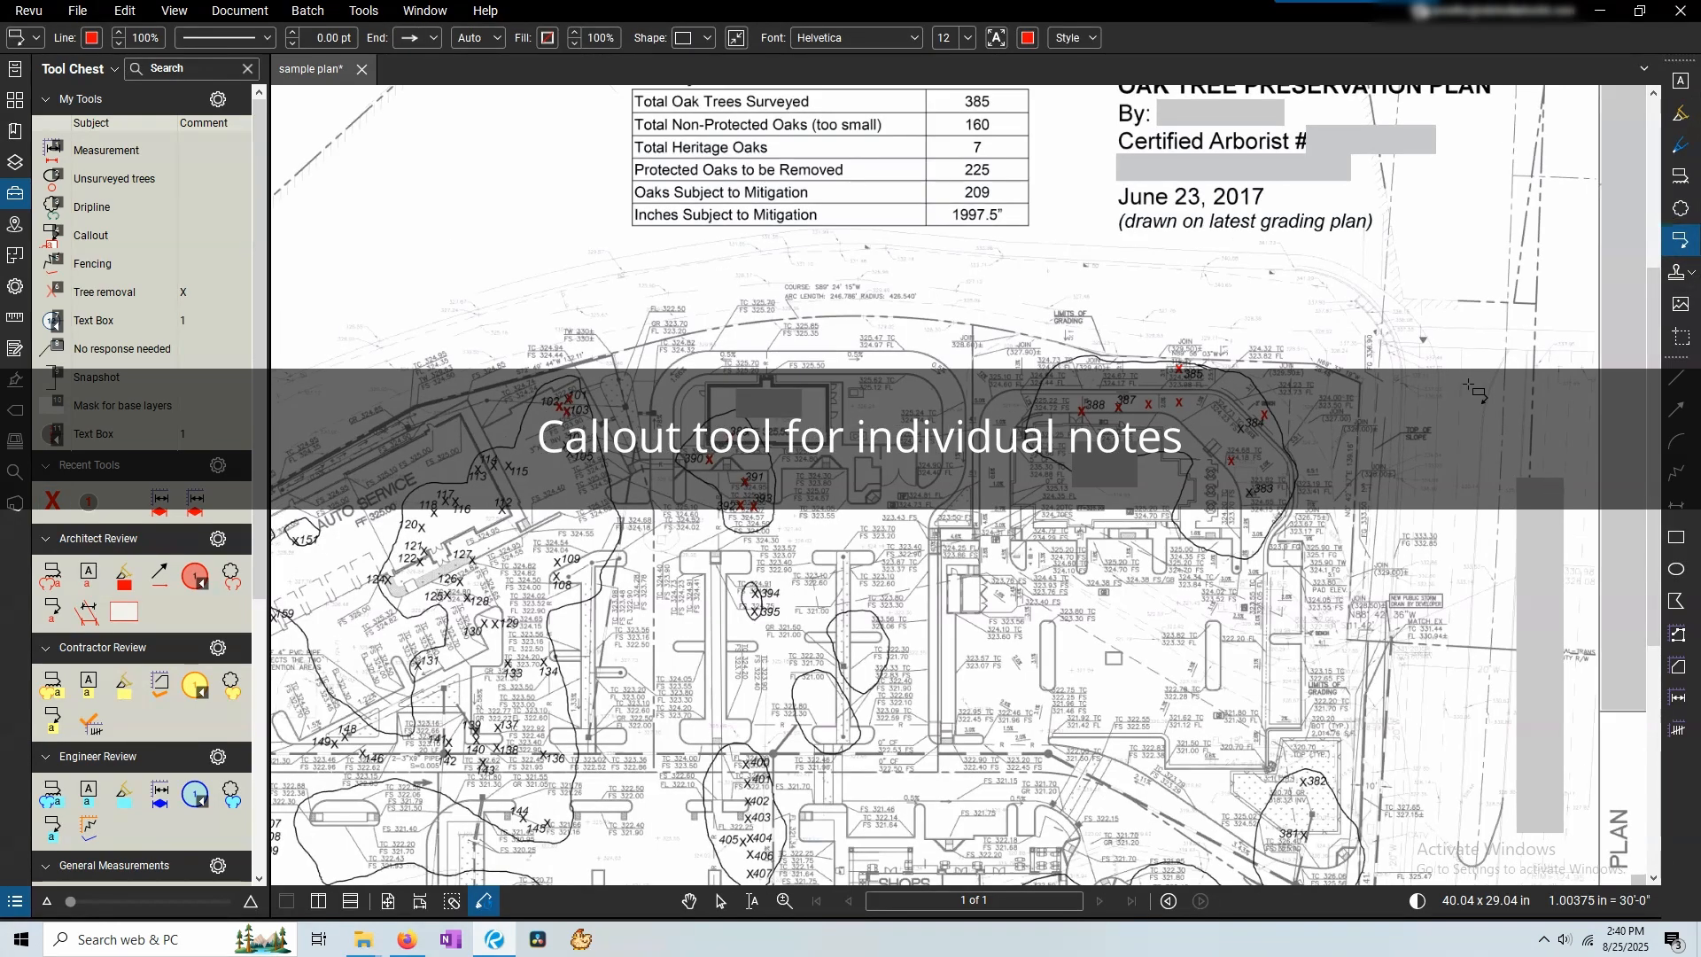
scroll(1474, 389, up, 3)
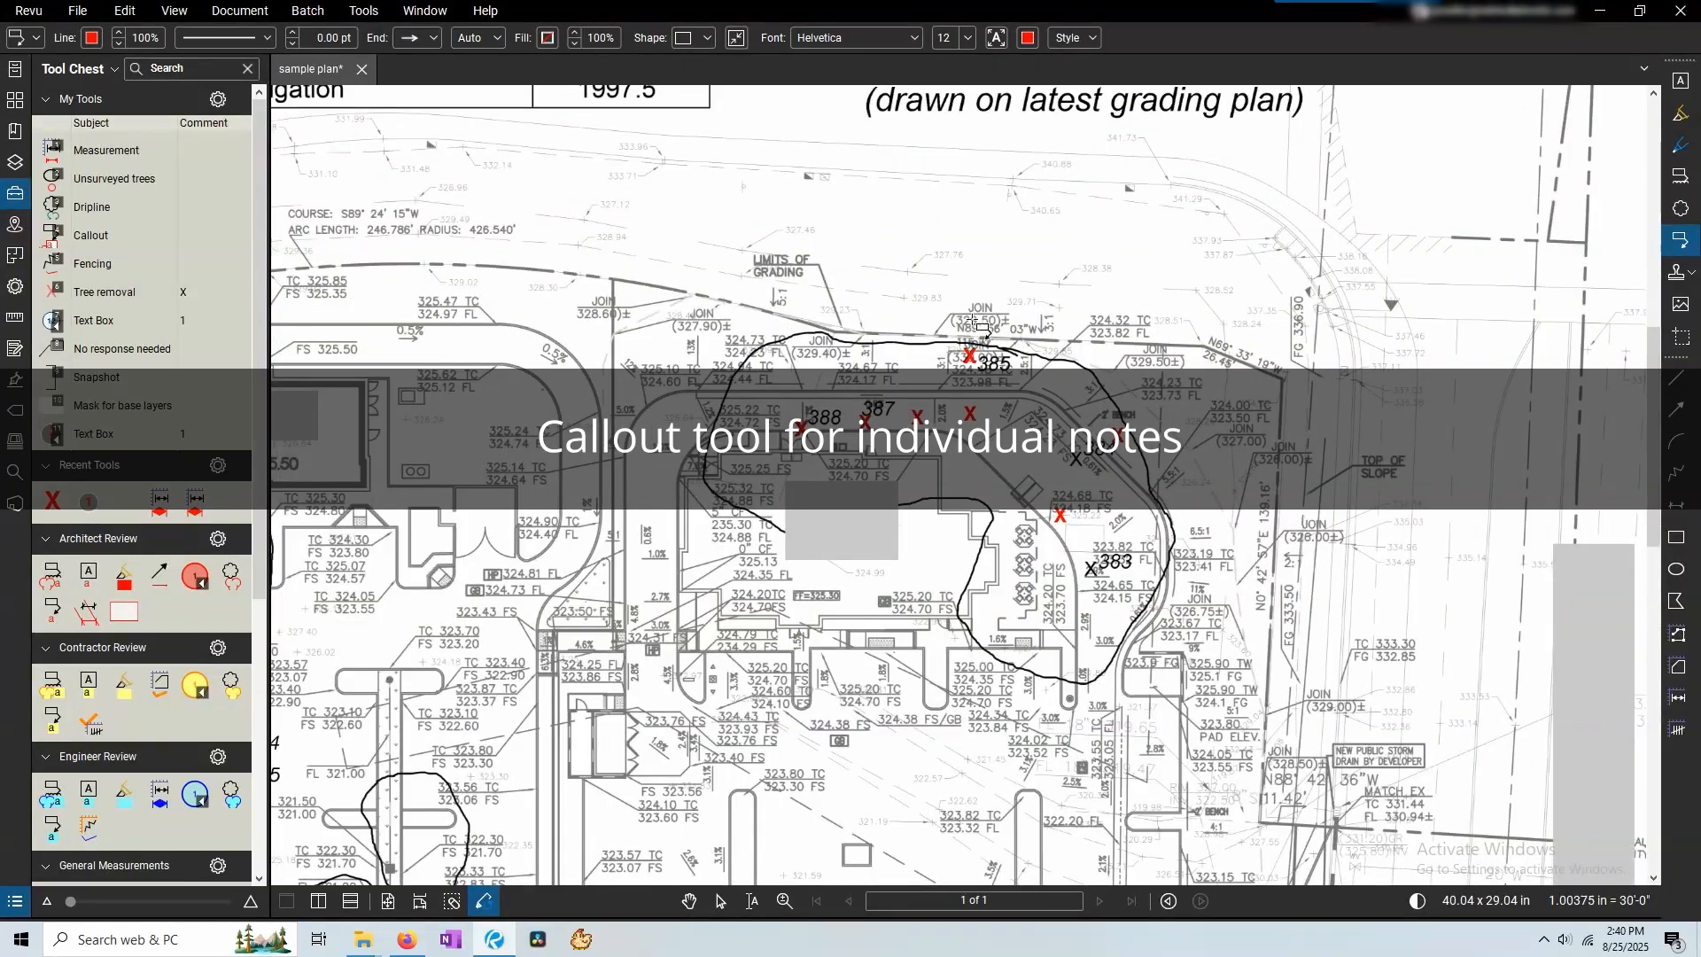
scroll(967, 335, up, 3)
scroll(967, 335, up, 1)
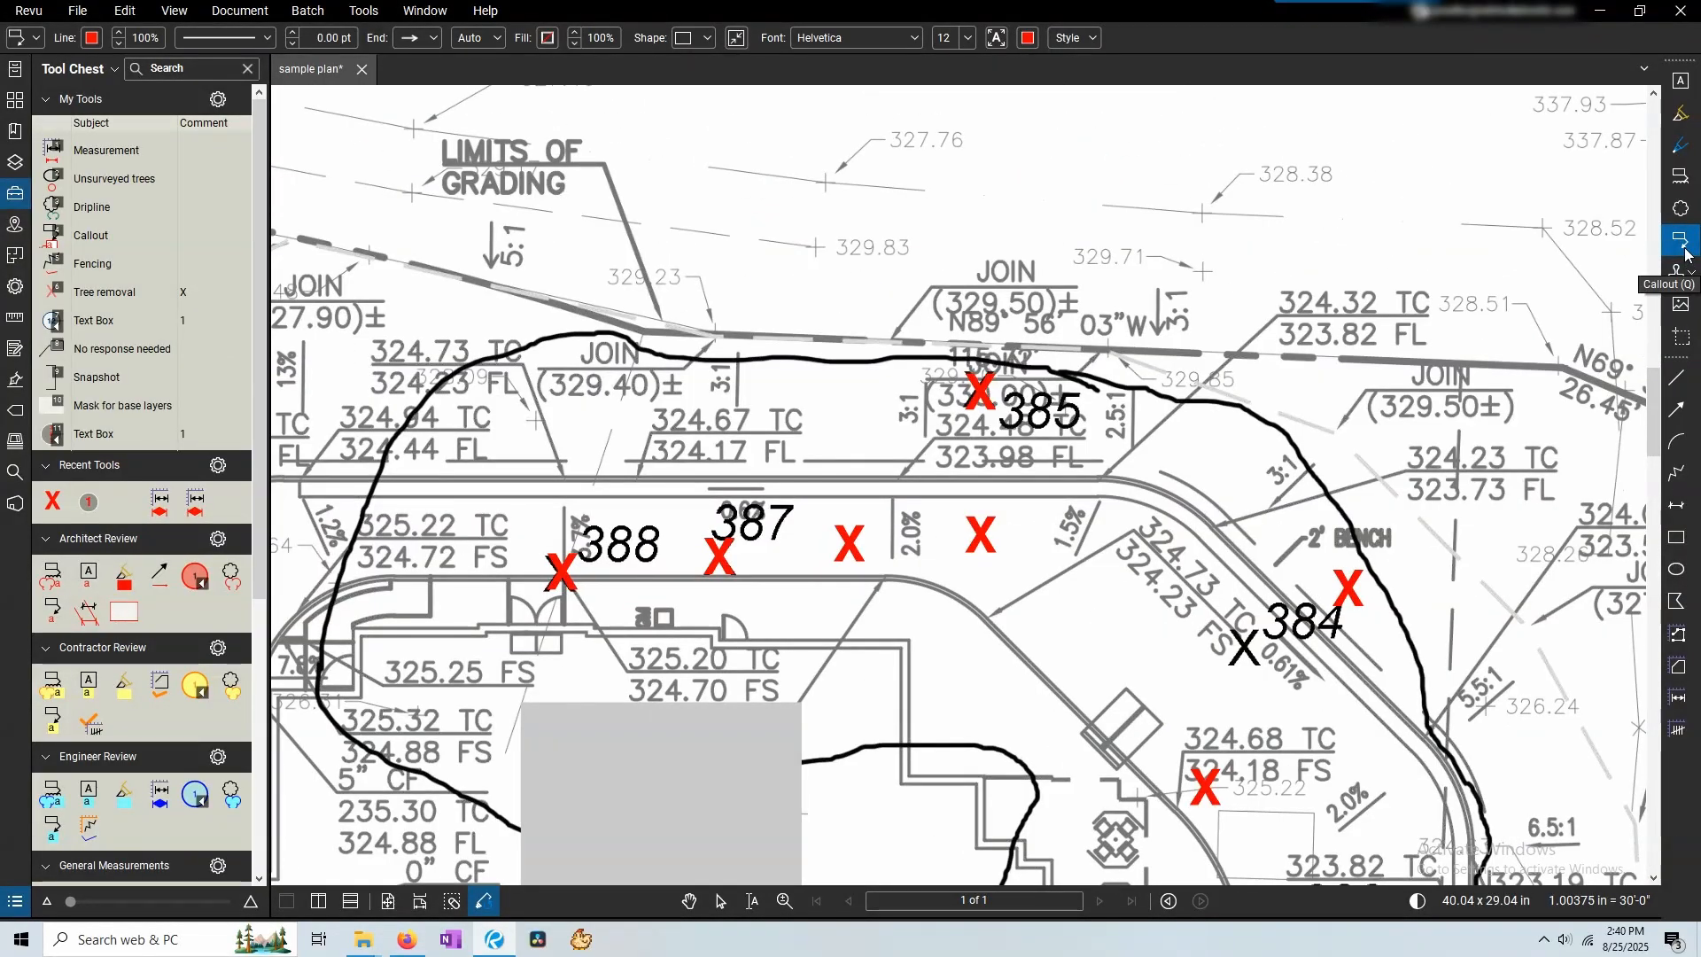
click(1685, 254)
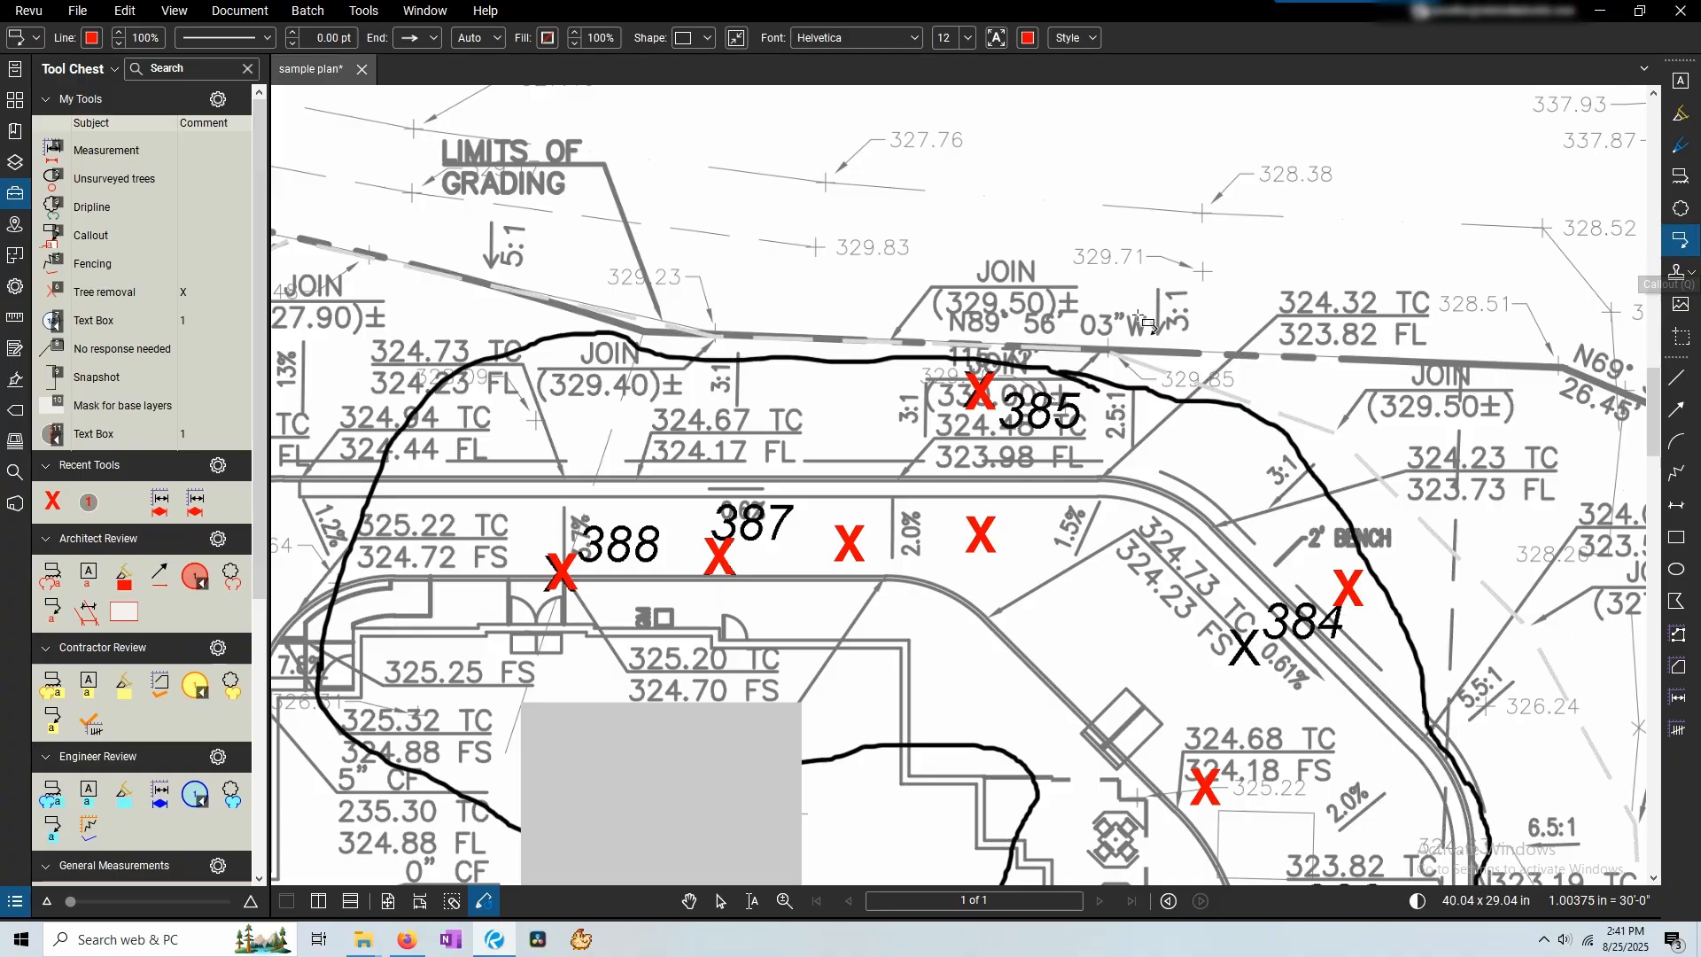
scroll(1063, 332, up, 1)
mouse_move(949, 385)
mouse_down()
mouse_move(965, 349)
mouse_move(1123, 288)
mouse_move(1105, 228)
mouse_move(1121, 214)
mouse_up()
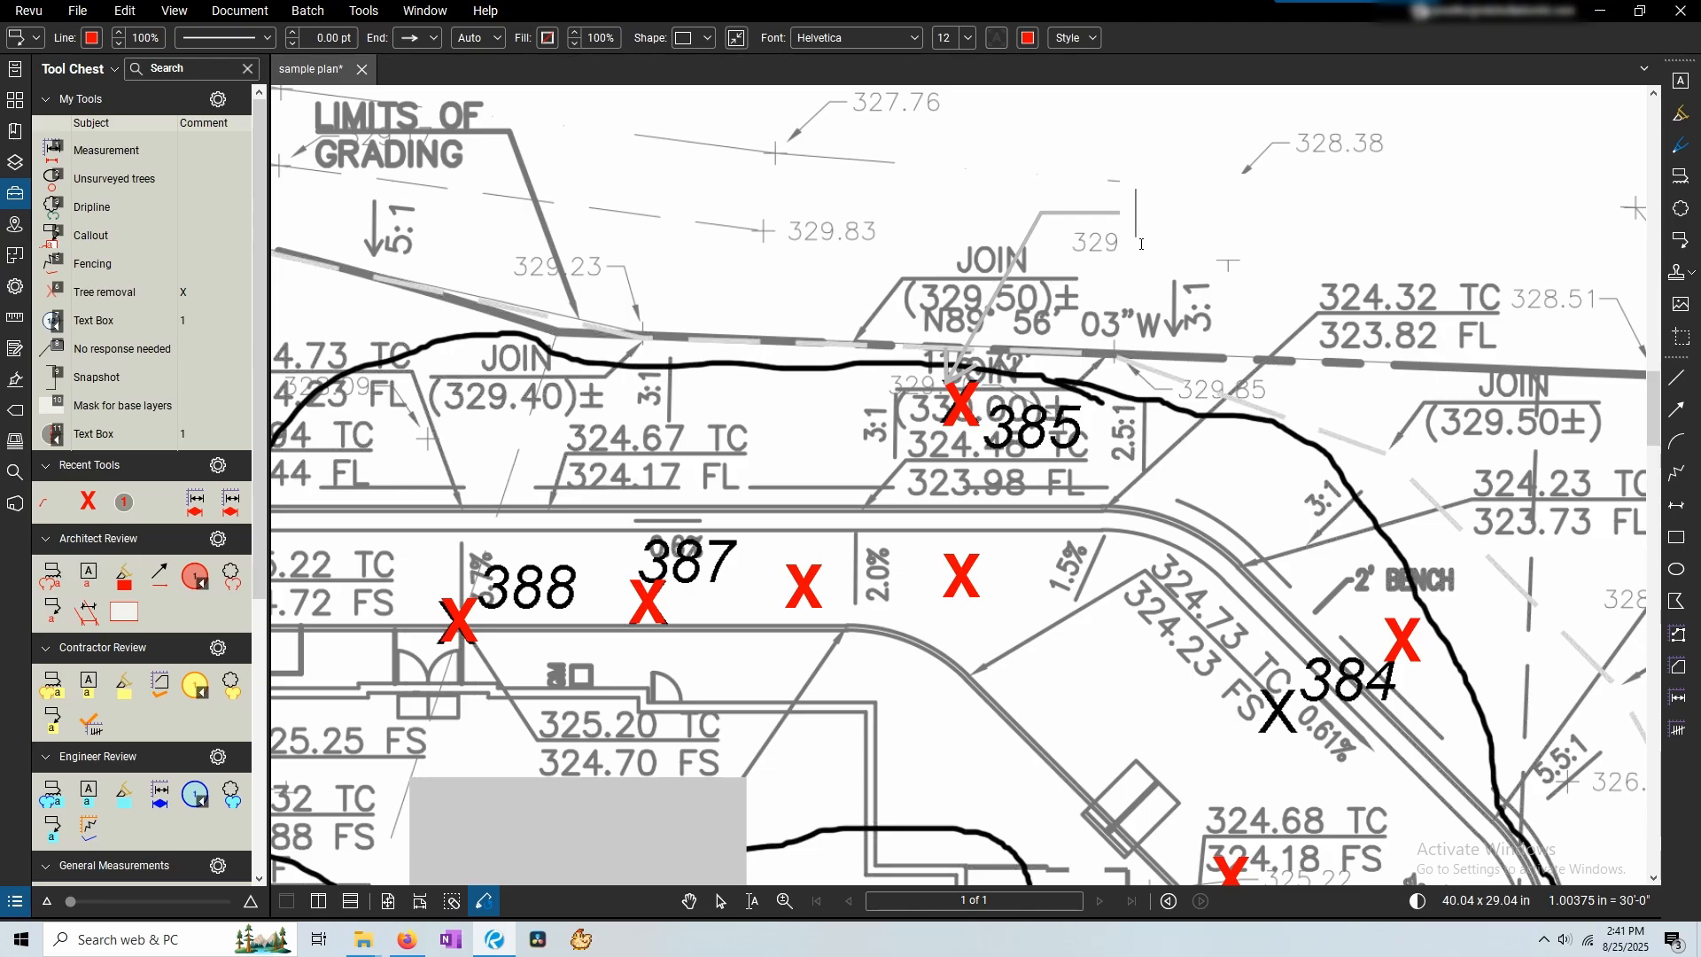
text(To save tree, give 15' clearance)
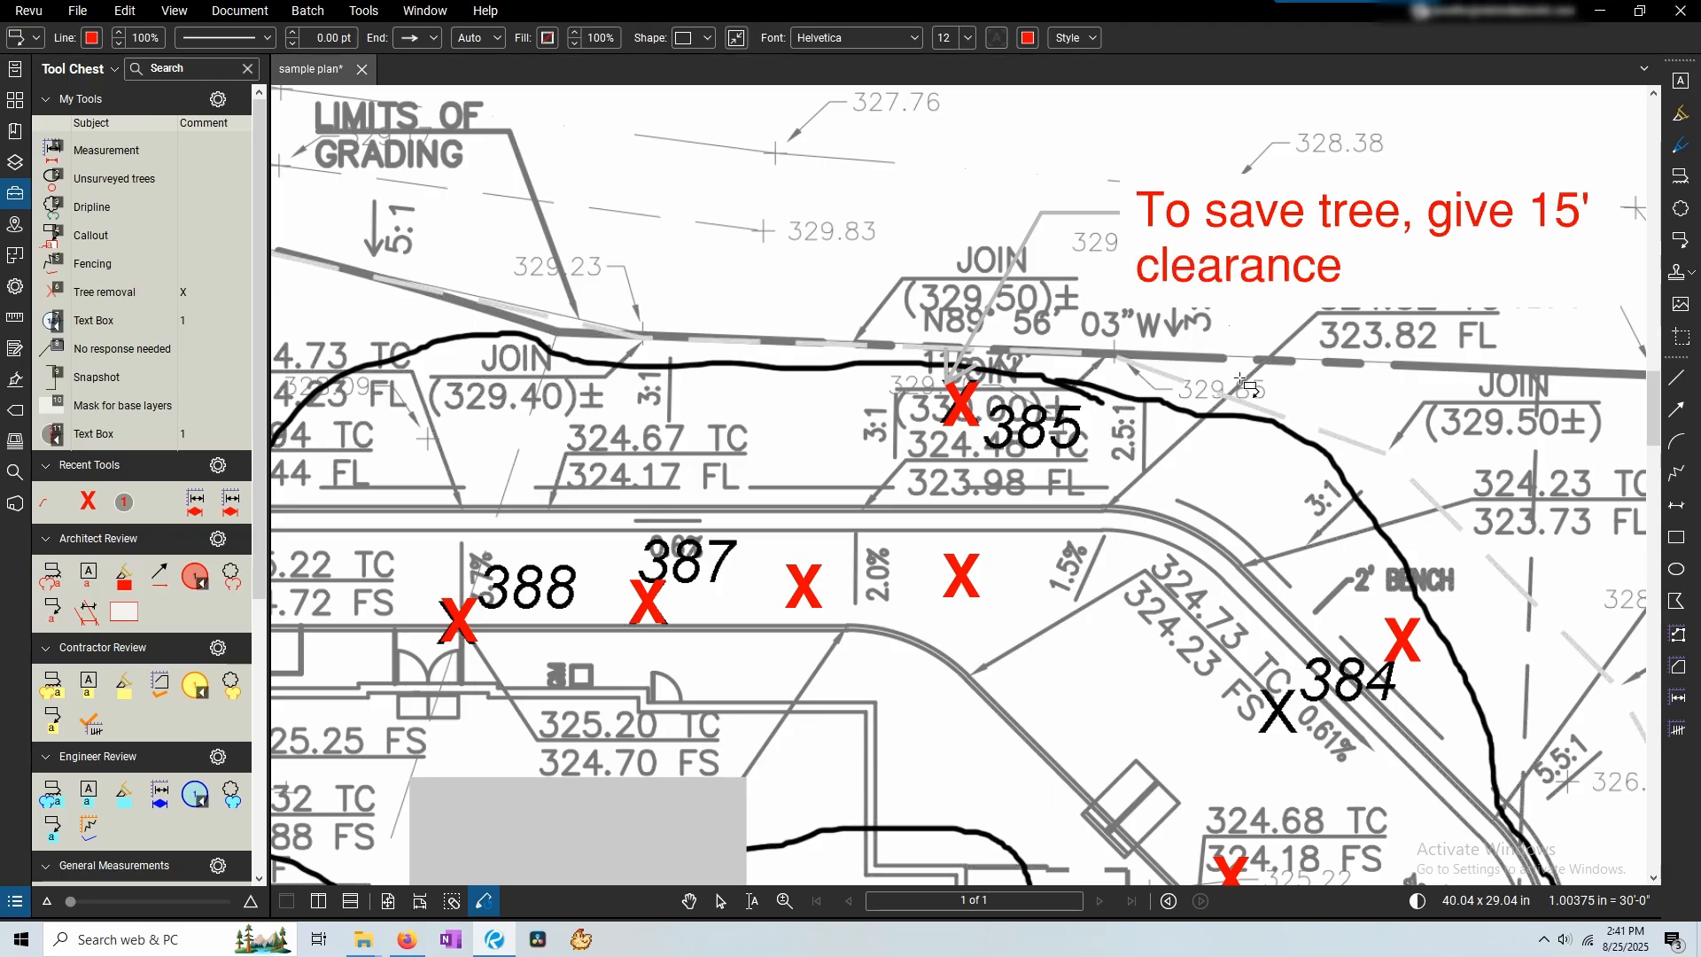
click(1262, 405)
Give the callout a 0.50 pt line and white fill, set its leader tip on tree 385's mark, and move its text box northeast.
click(292, 35)
click(292, 35)
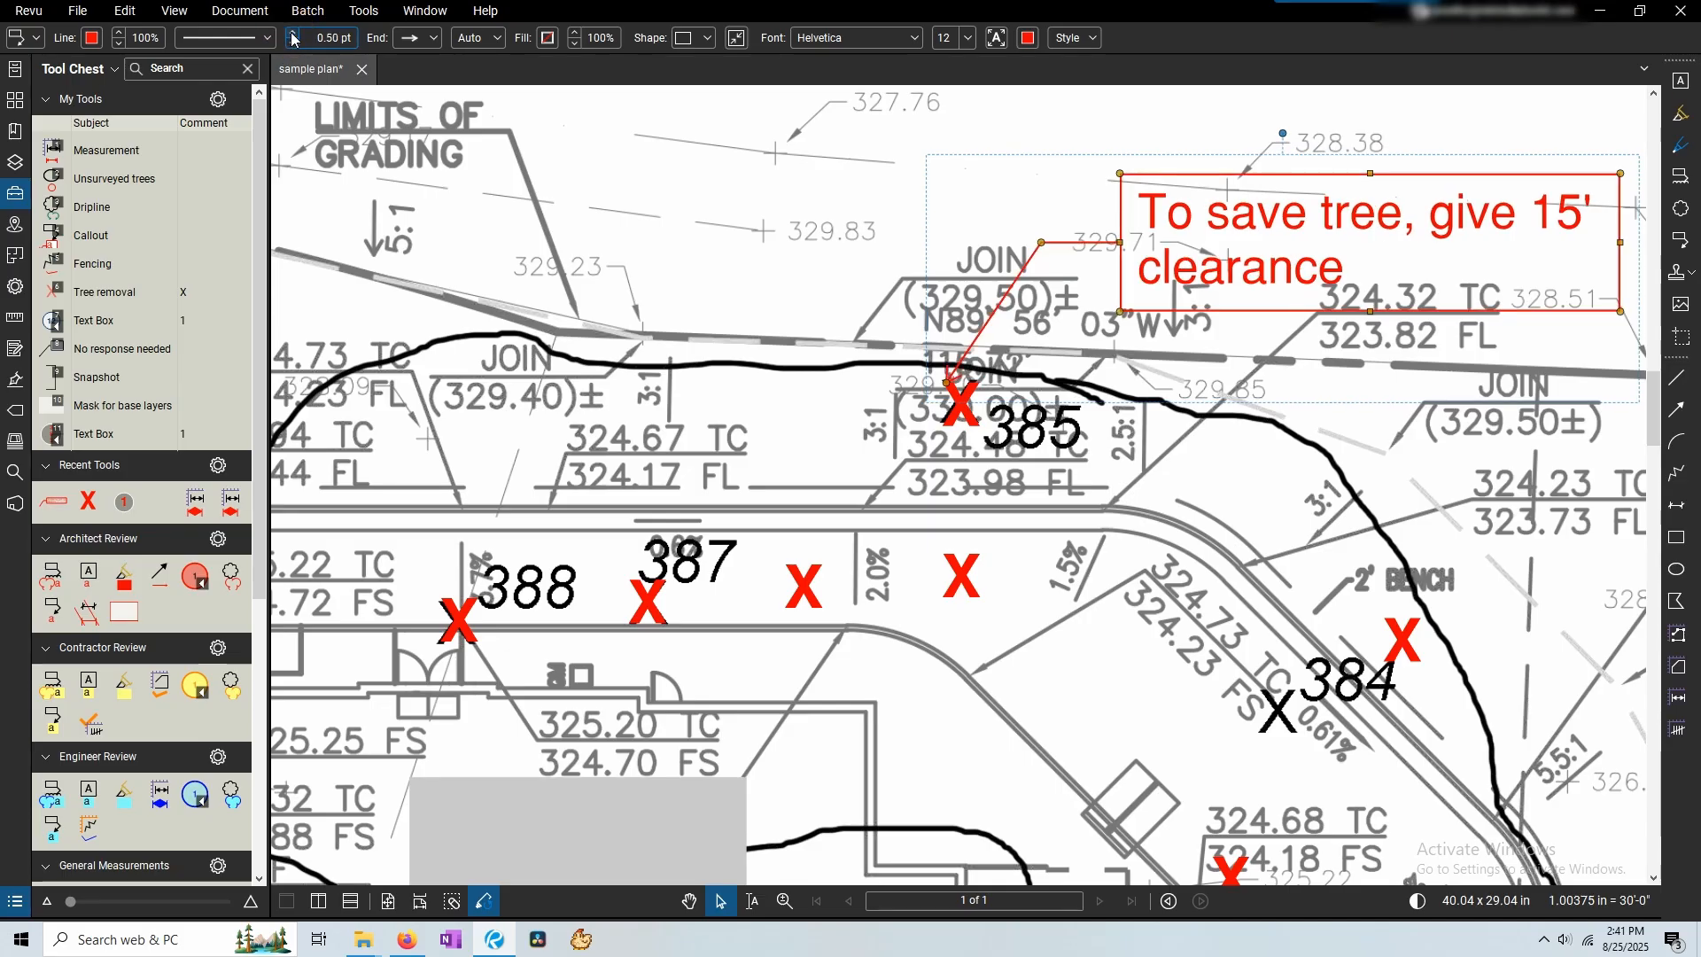
drag(946, 383, 961, 398)
click(548, 37)
click(639, 155)
scroll(895, 235, down, 2)
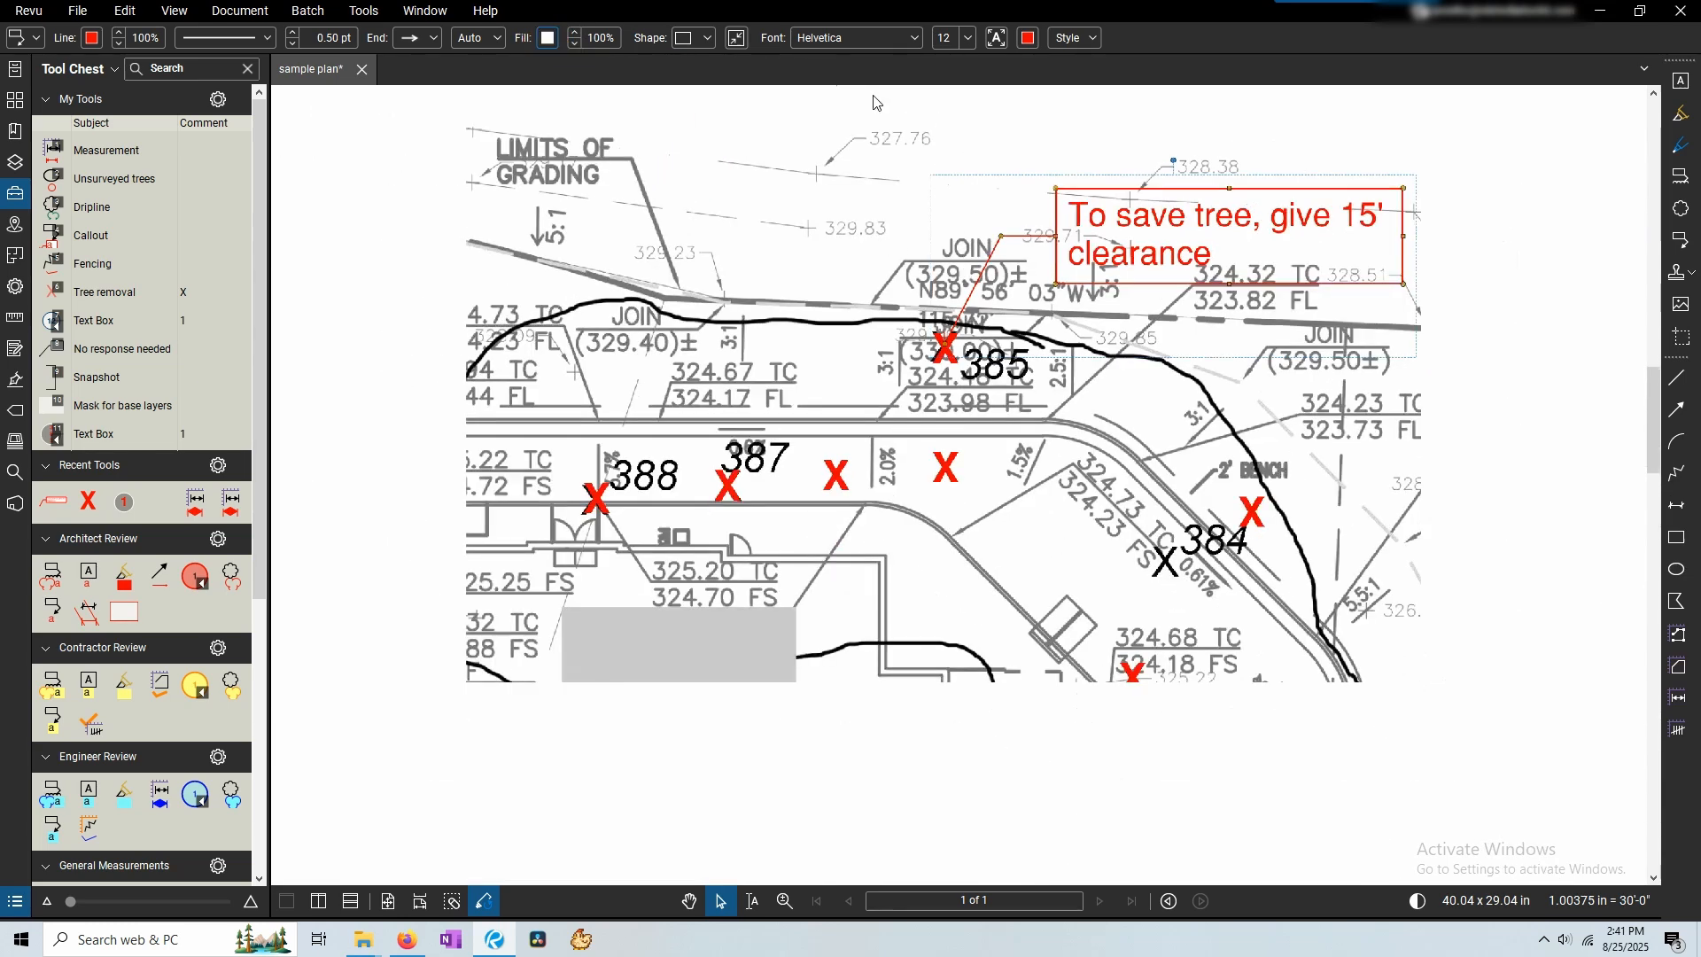
scroll(1275, 241, up, 2)
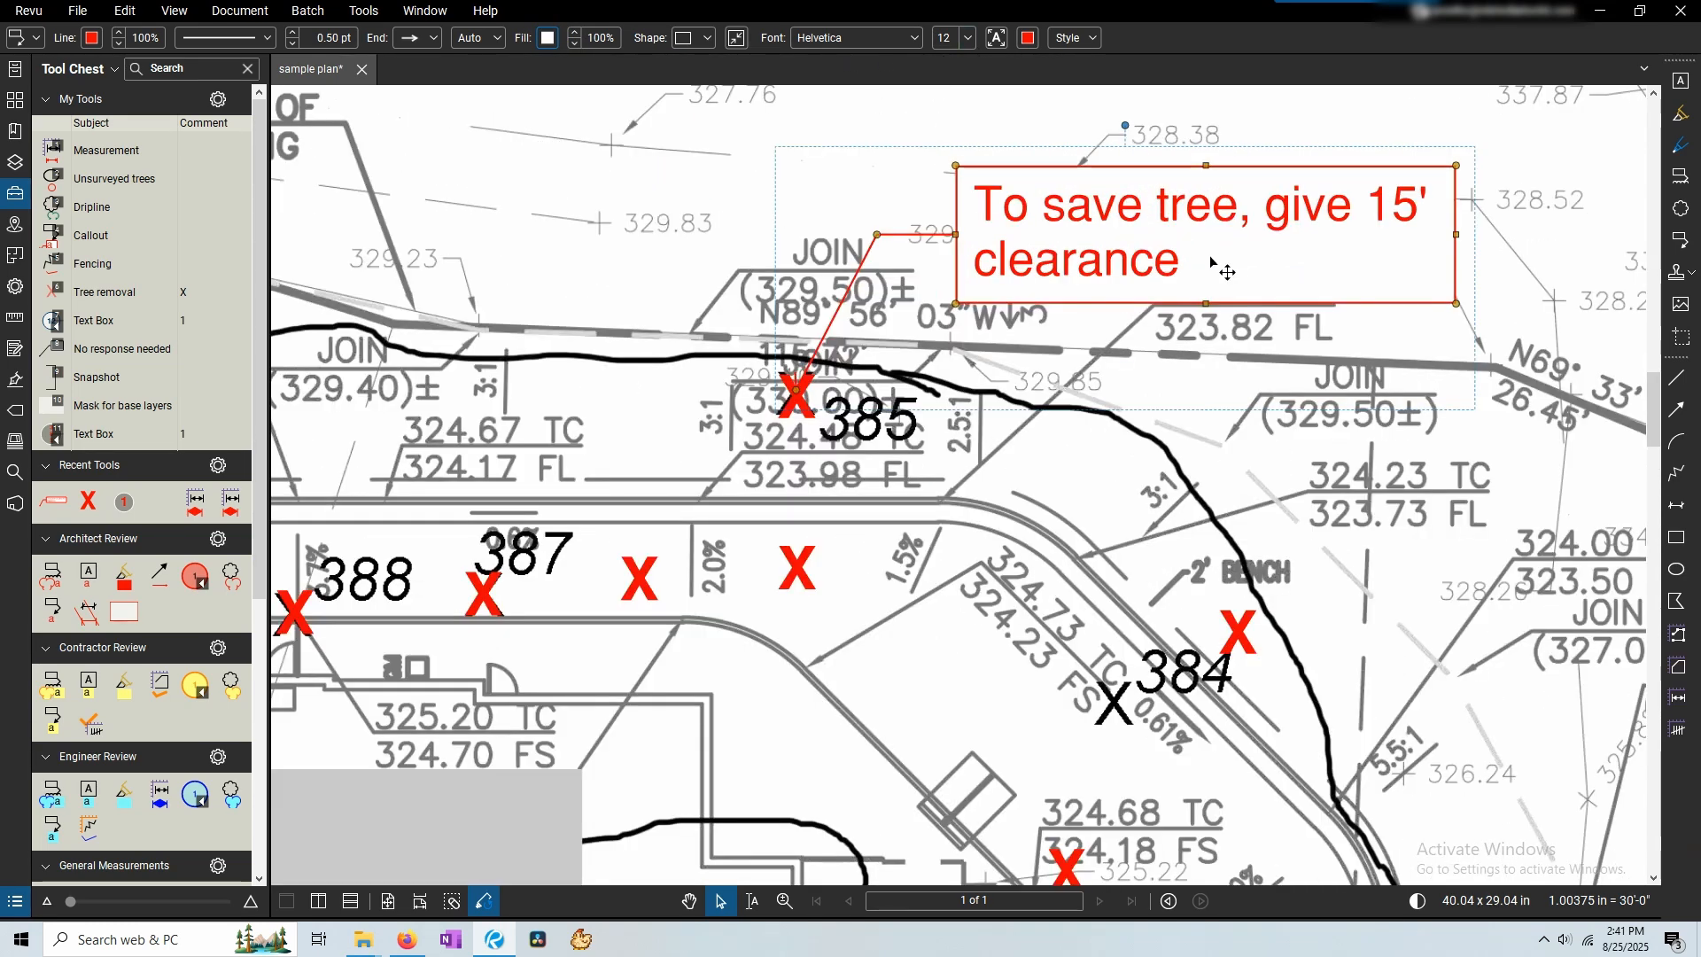
scroll(1020, 256, down, 3)
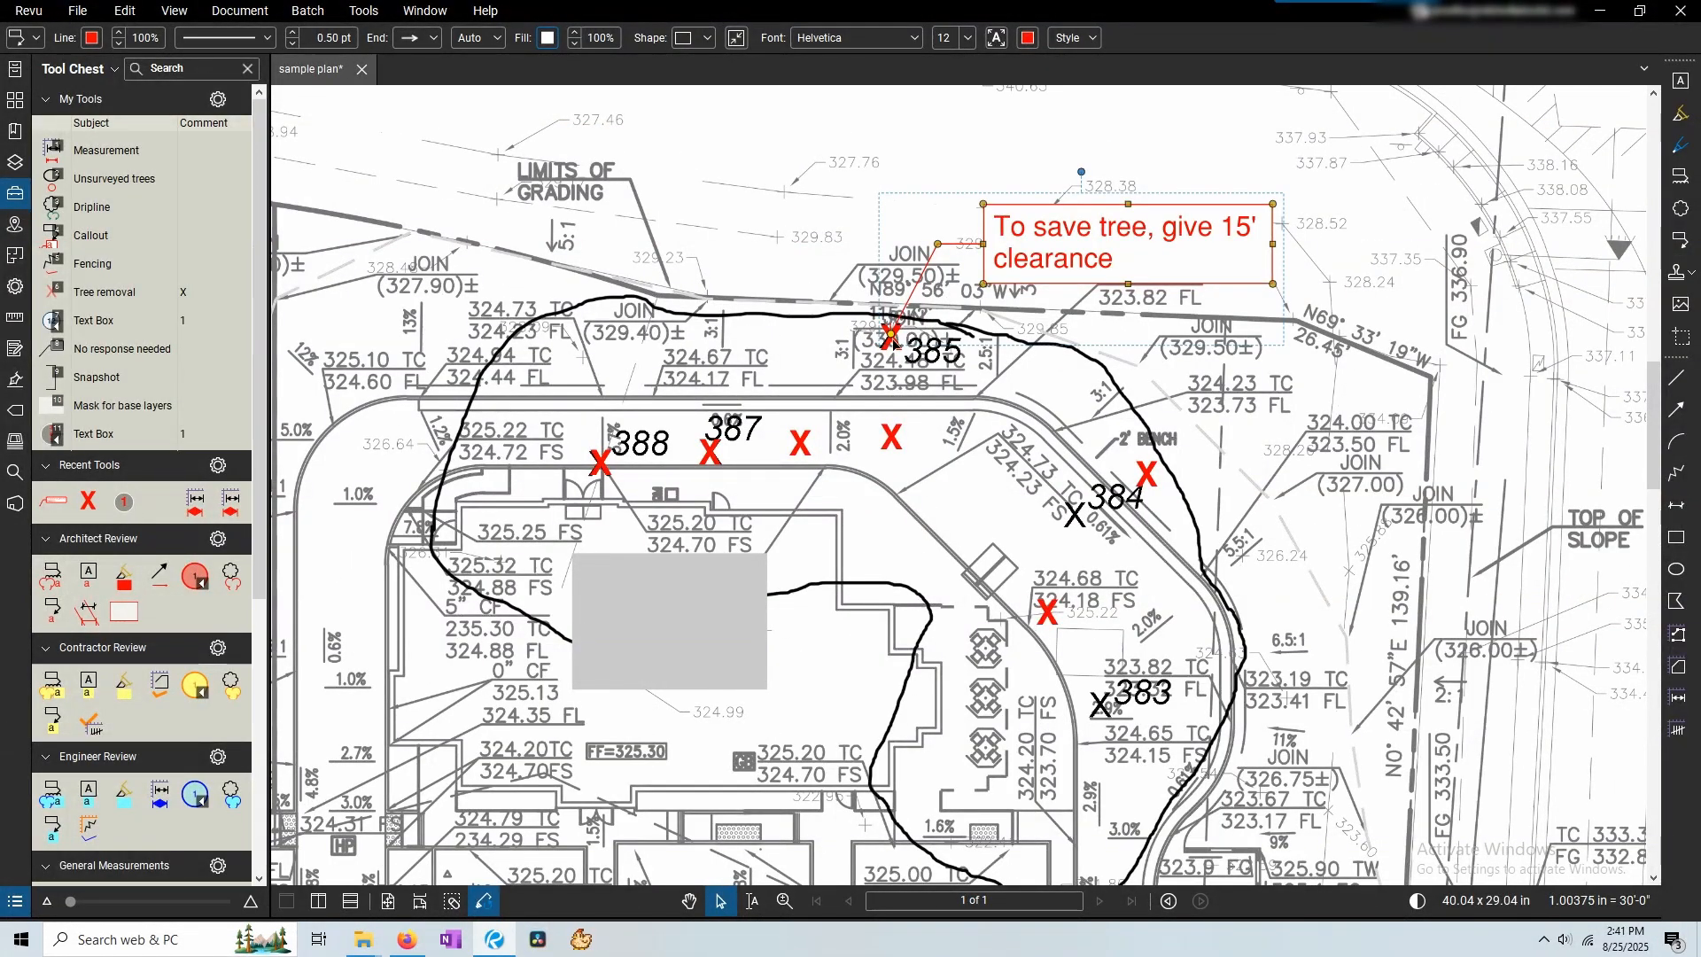
drag(1142, 251, 1238, 205)
Add a second leader from the callout to the red X beside tree 384 and delete that leader again.
right_click(1146, 214)
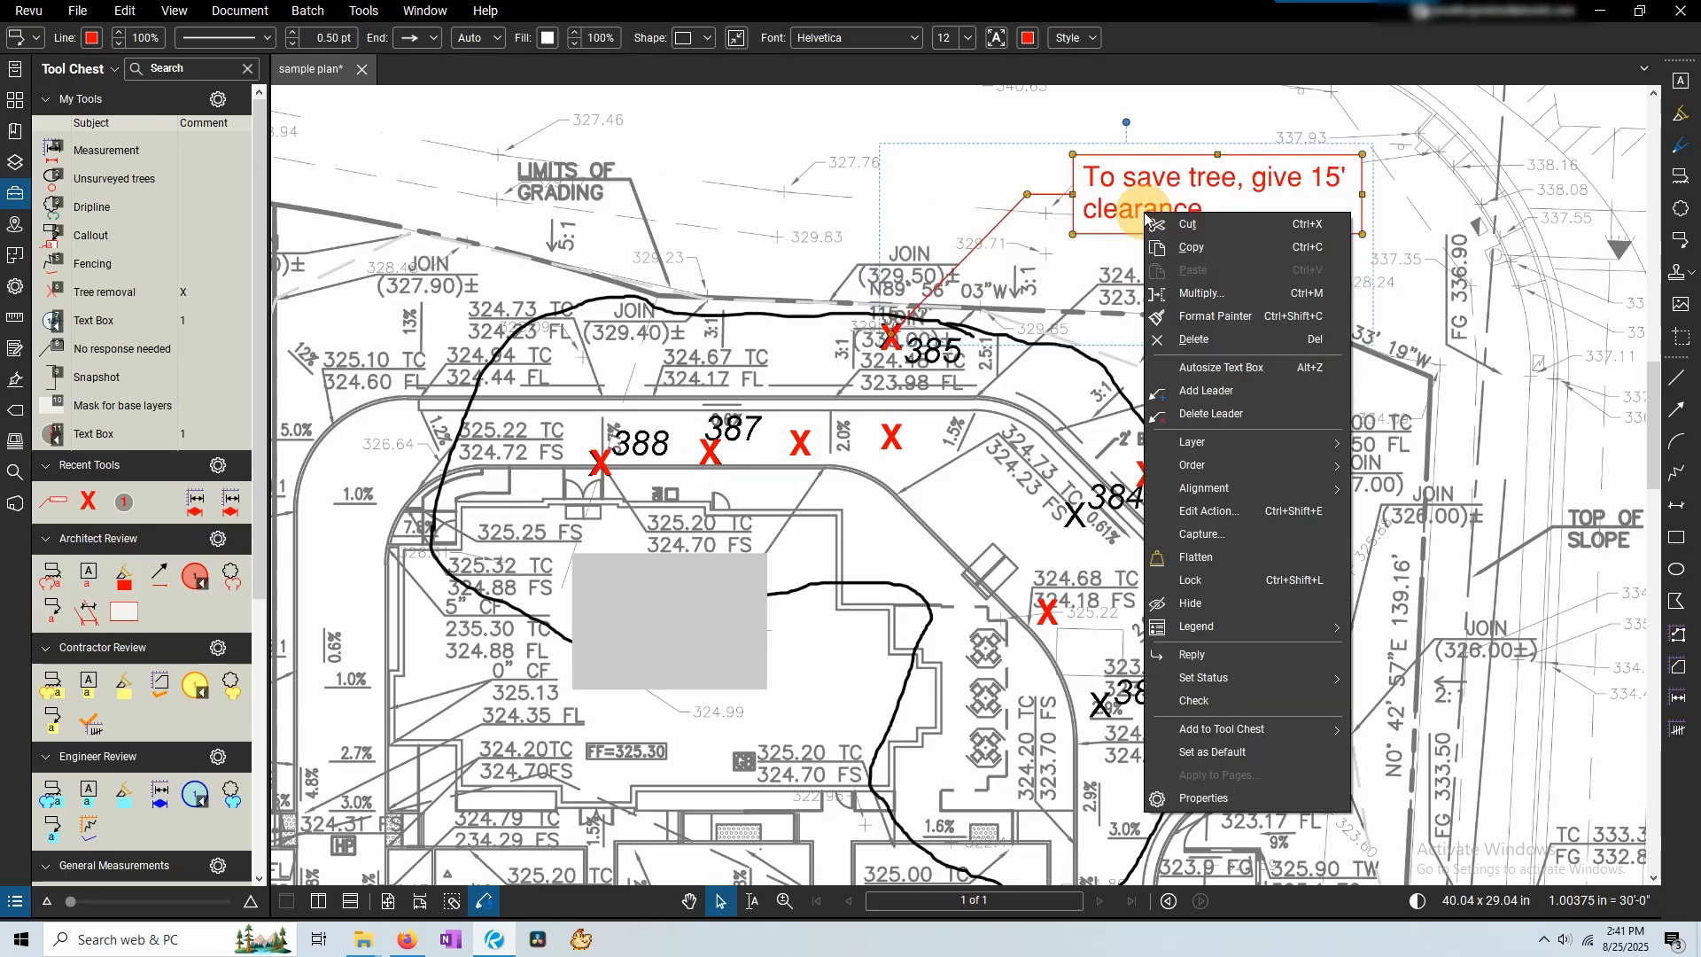
click(1213, 391)
click(1149, 473)
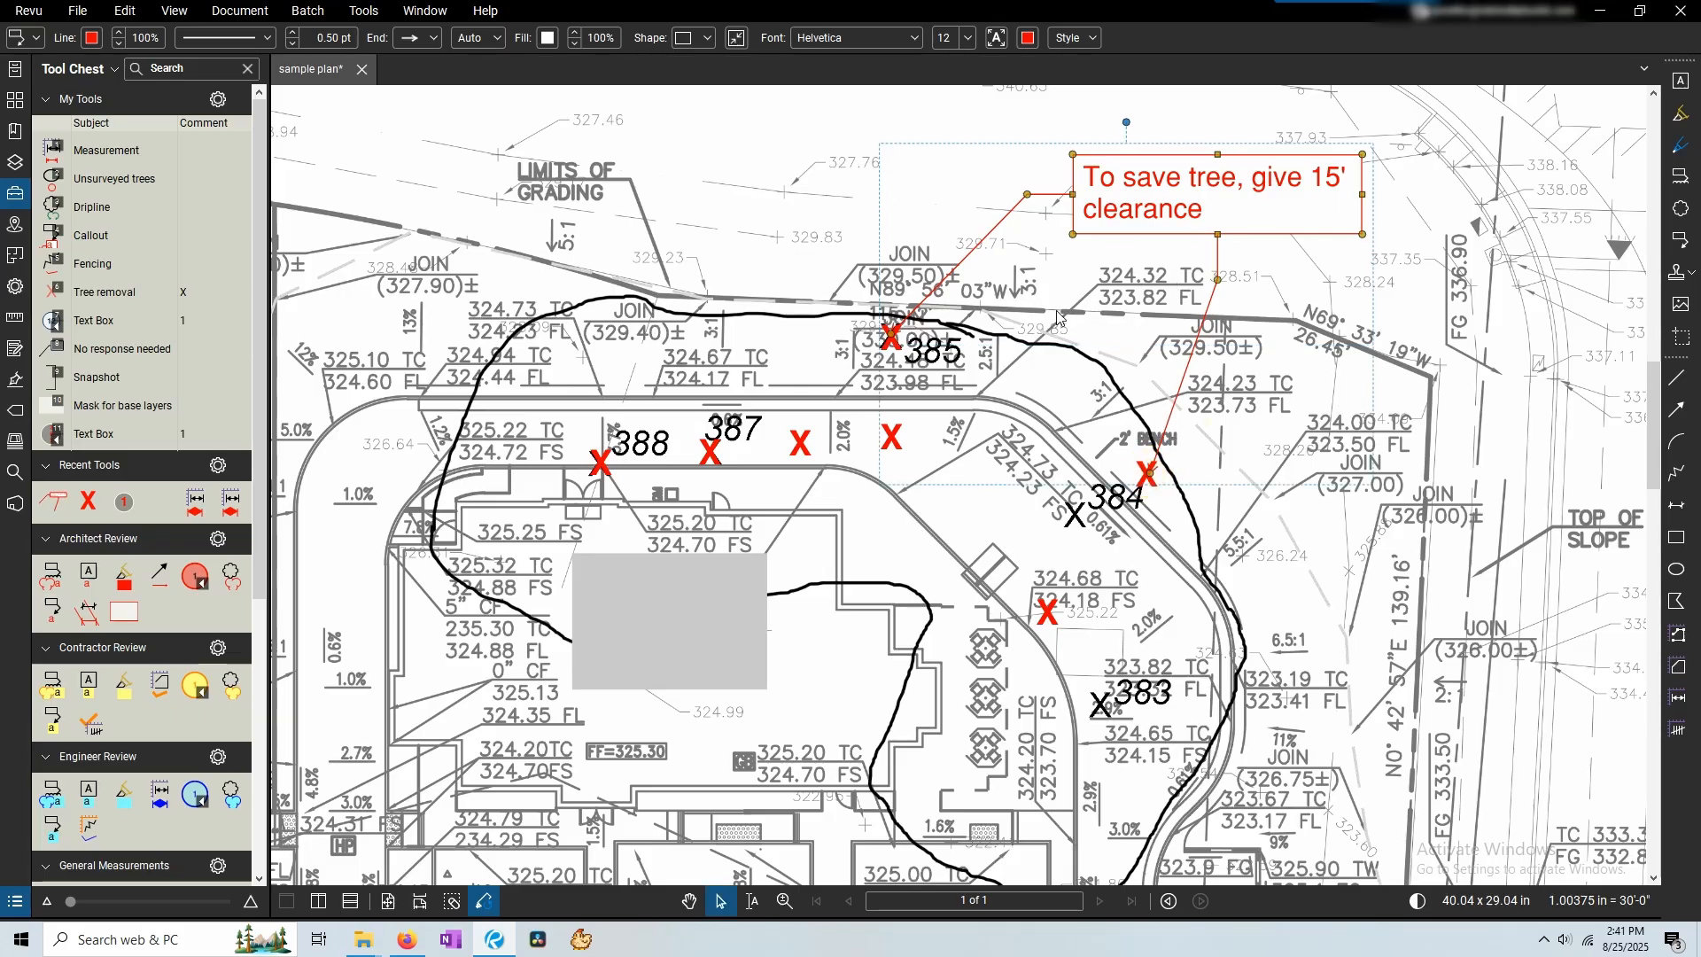
right_click(1218, 283)
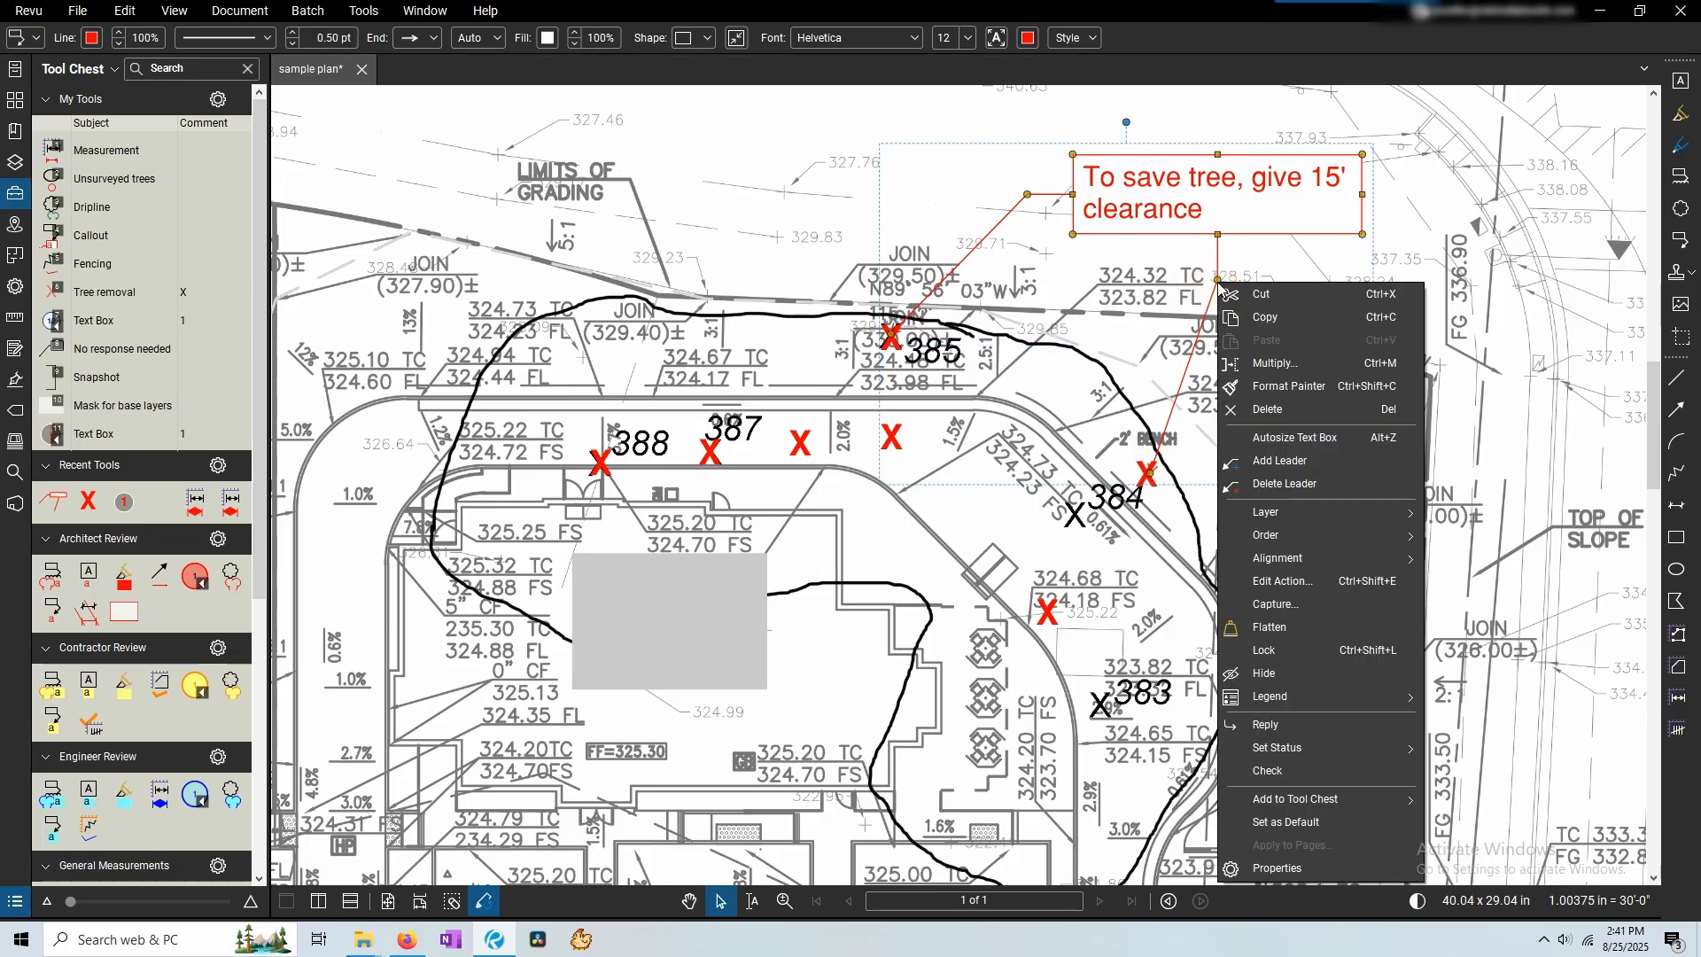
click(1292, 487)
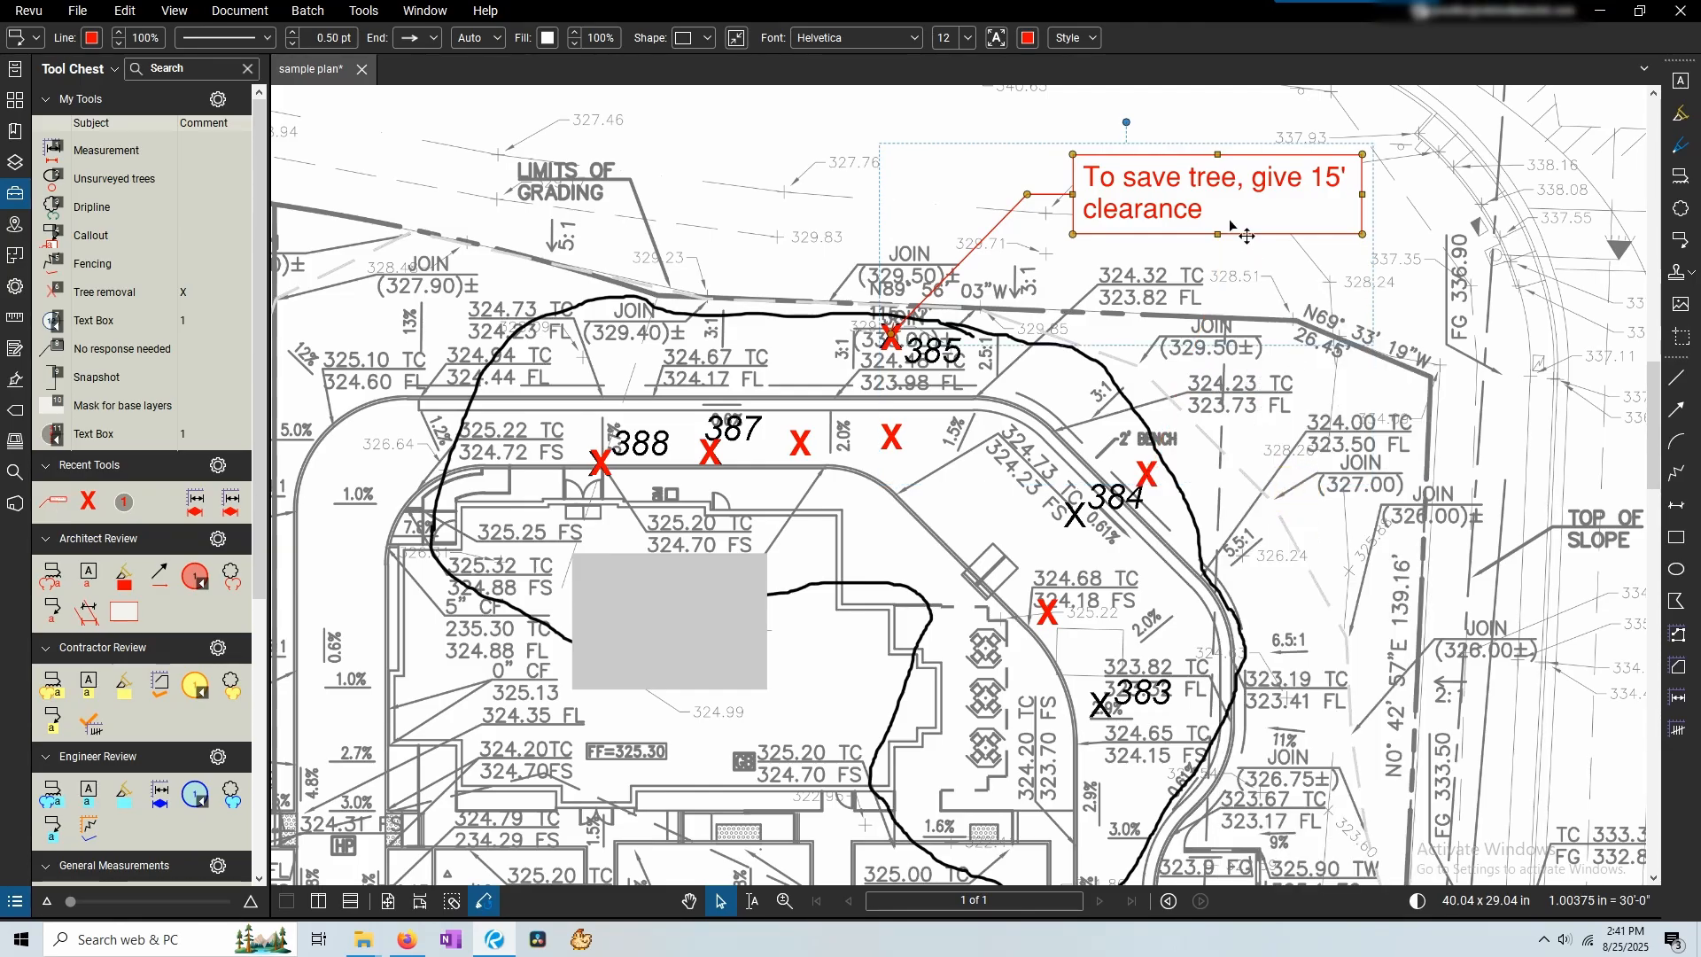
Clear the callout's text and add the blank callout to the My Tools set in the Tool Chest.
double_click(1311, 206)
key(BackSpace)
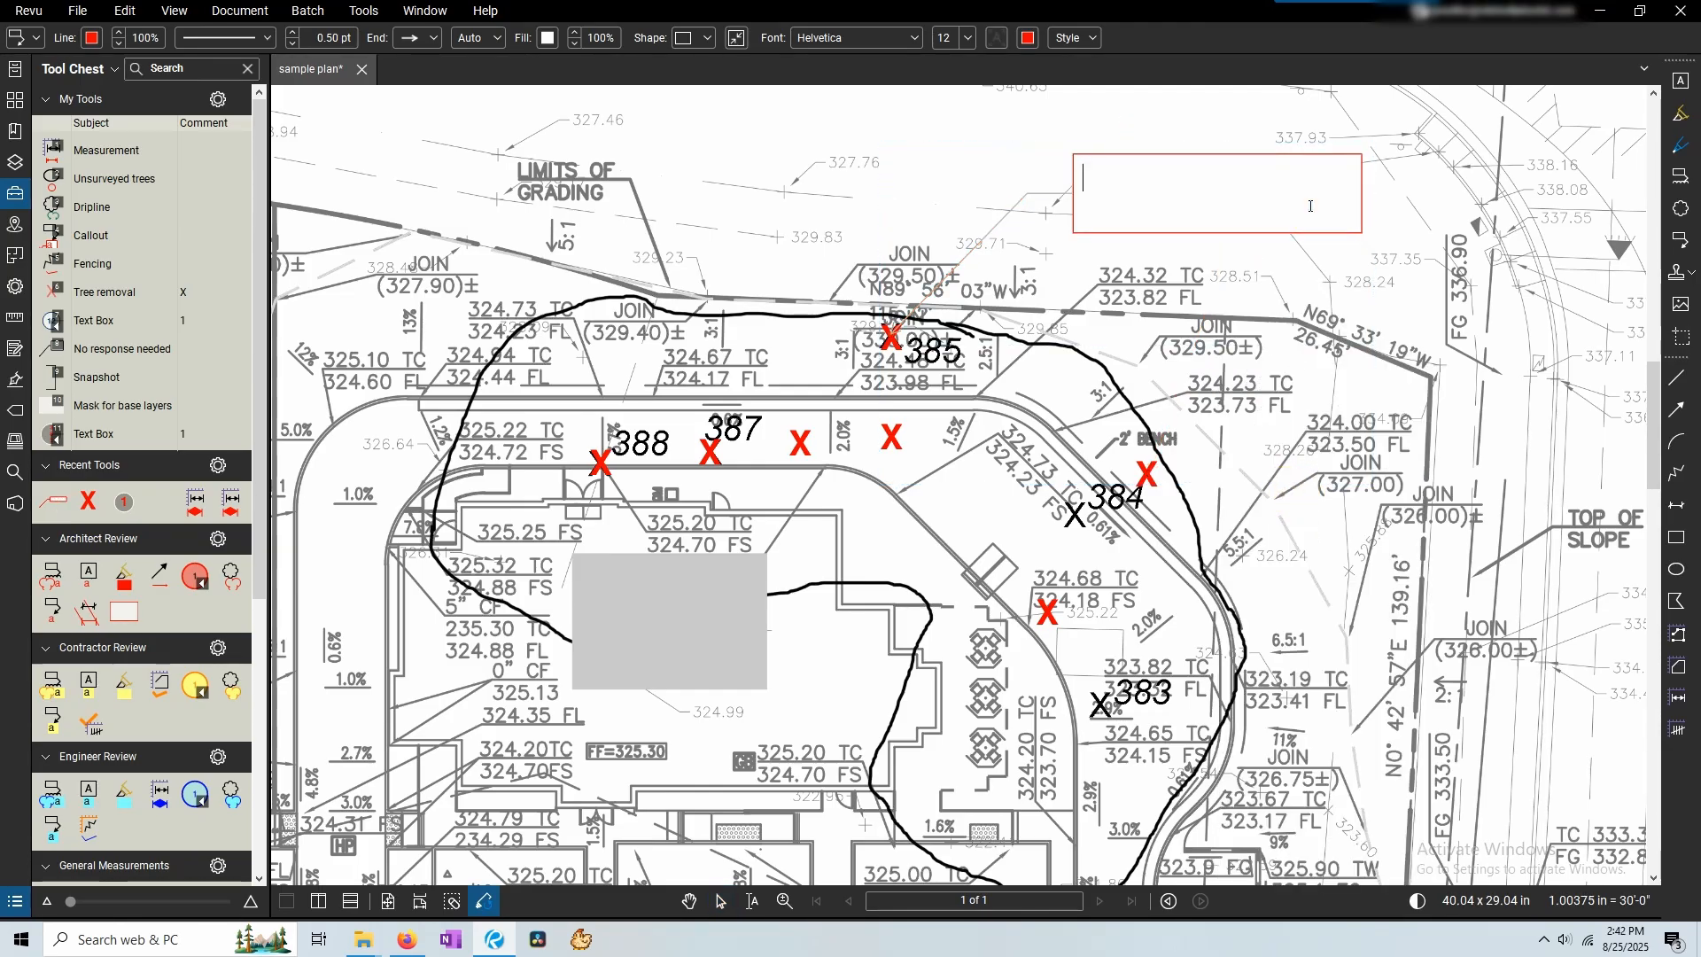
key(Escape)
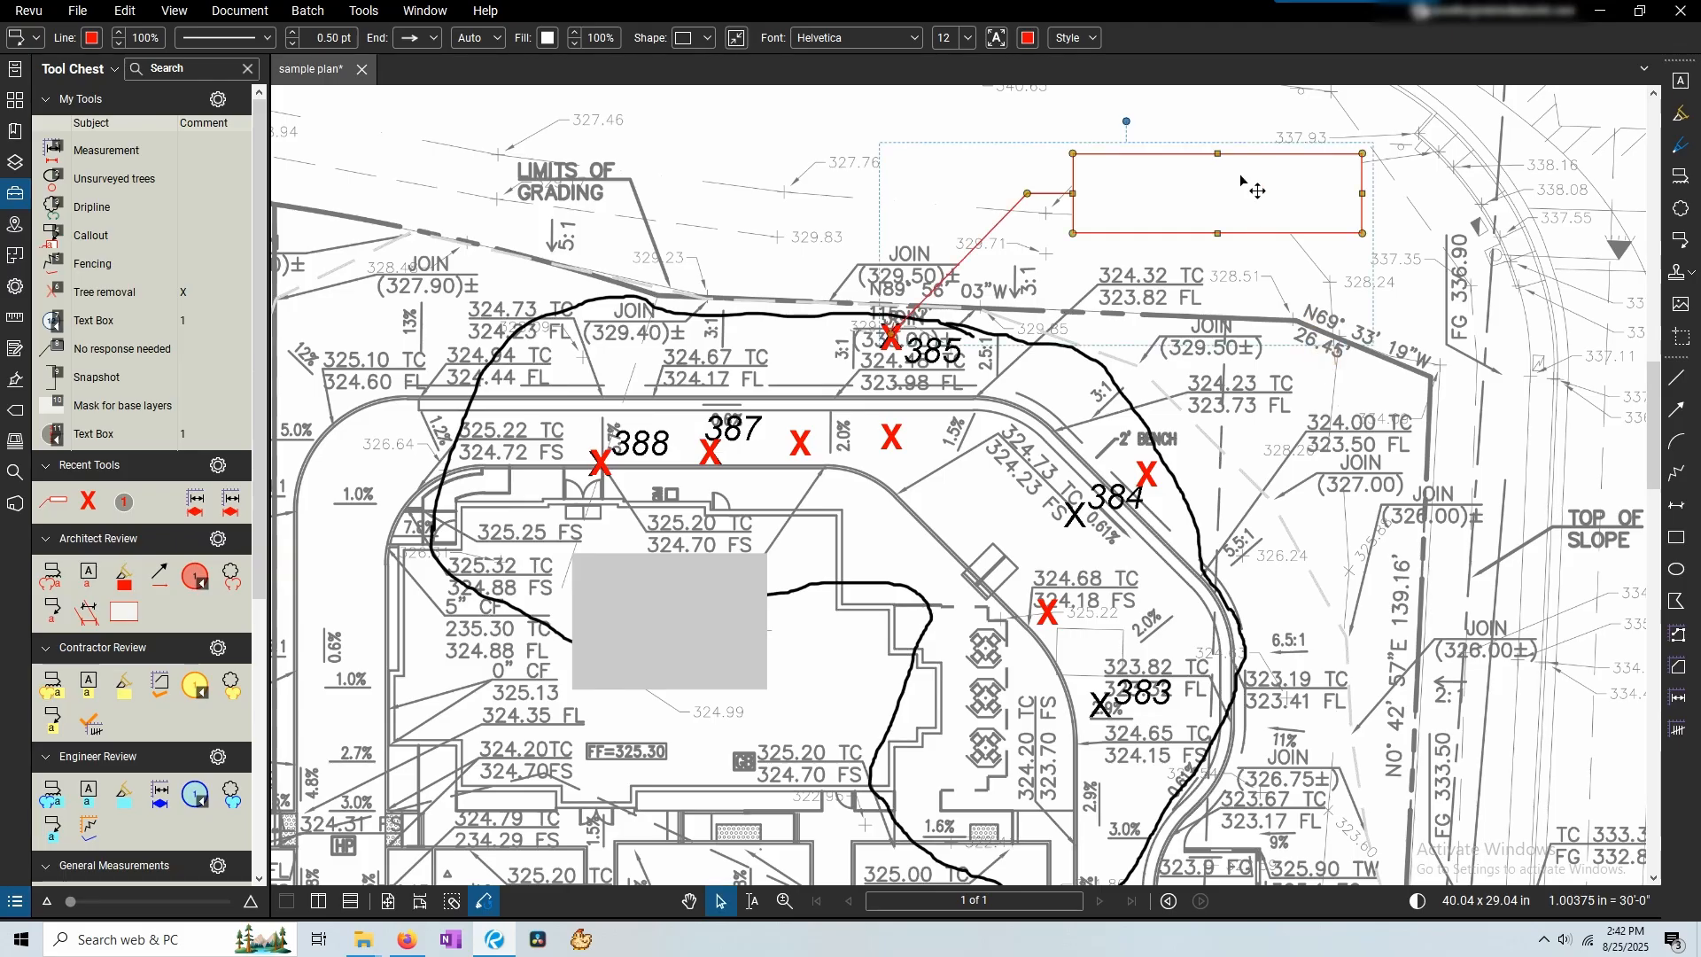
right_click(1240, 181)
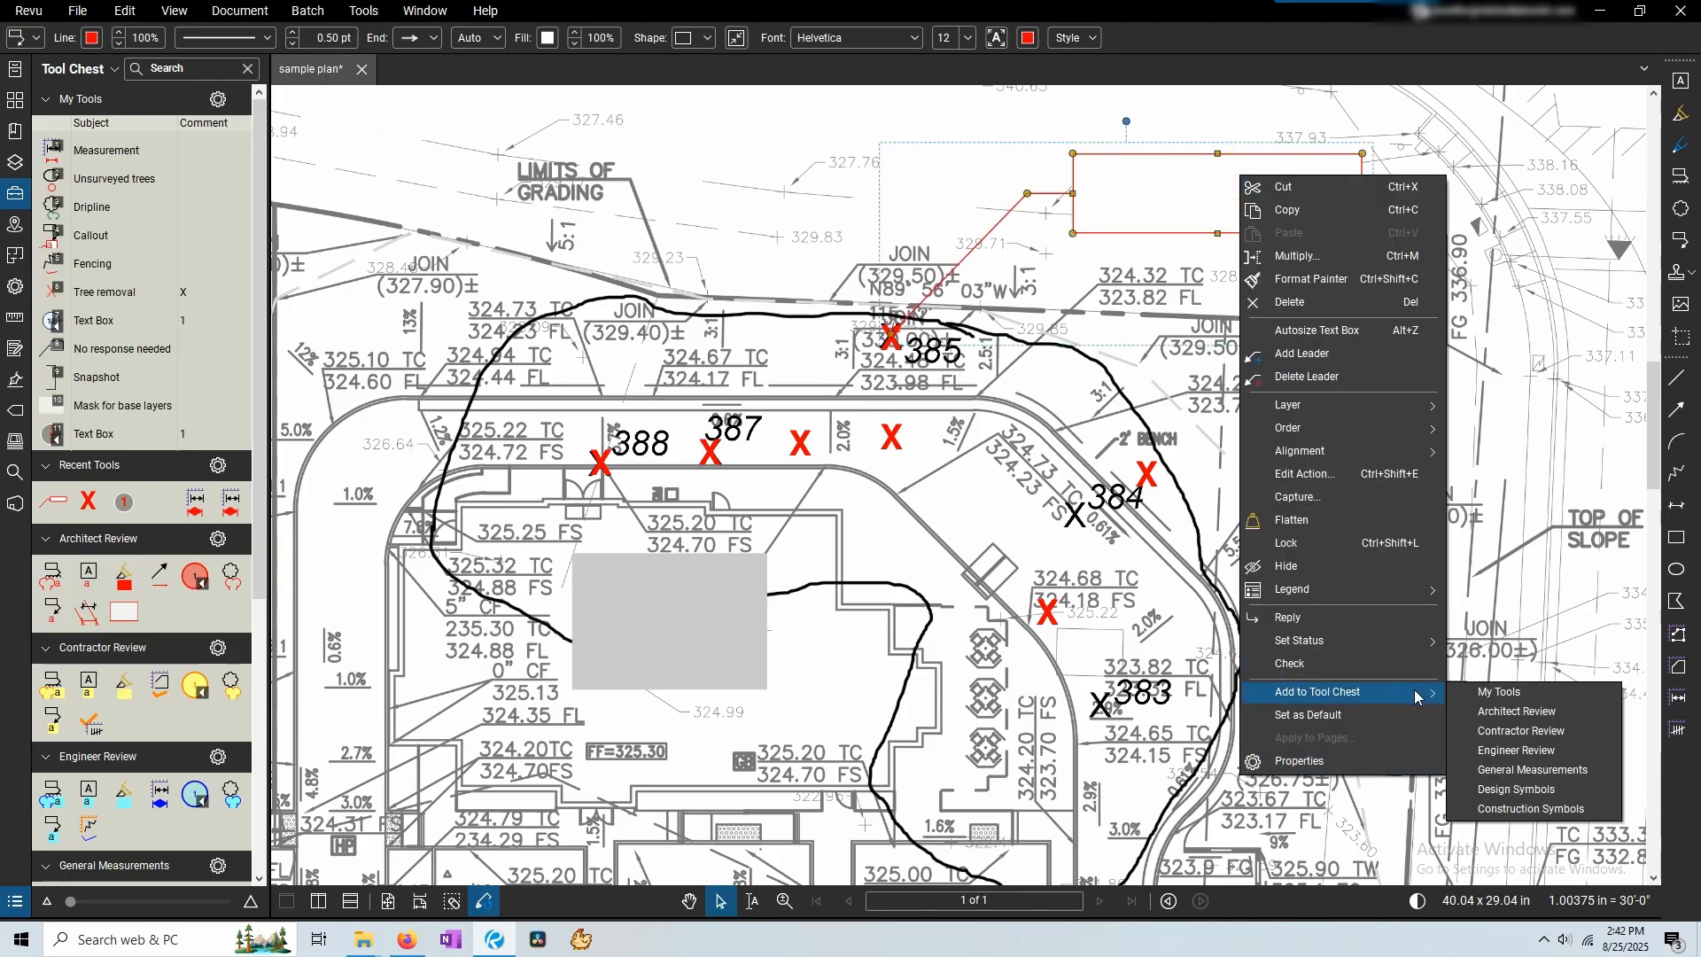
click(1470, 694)
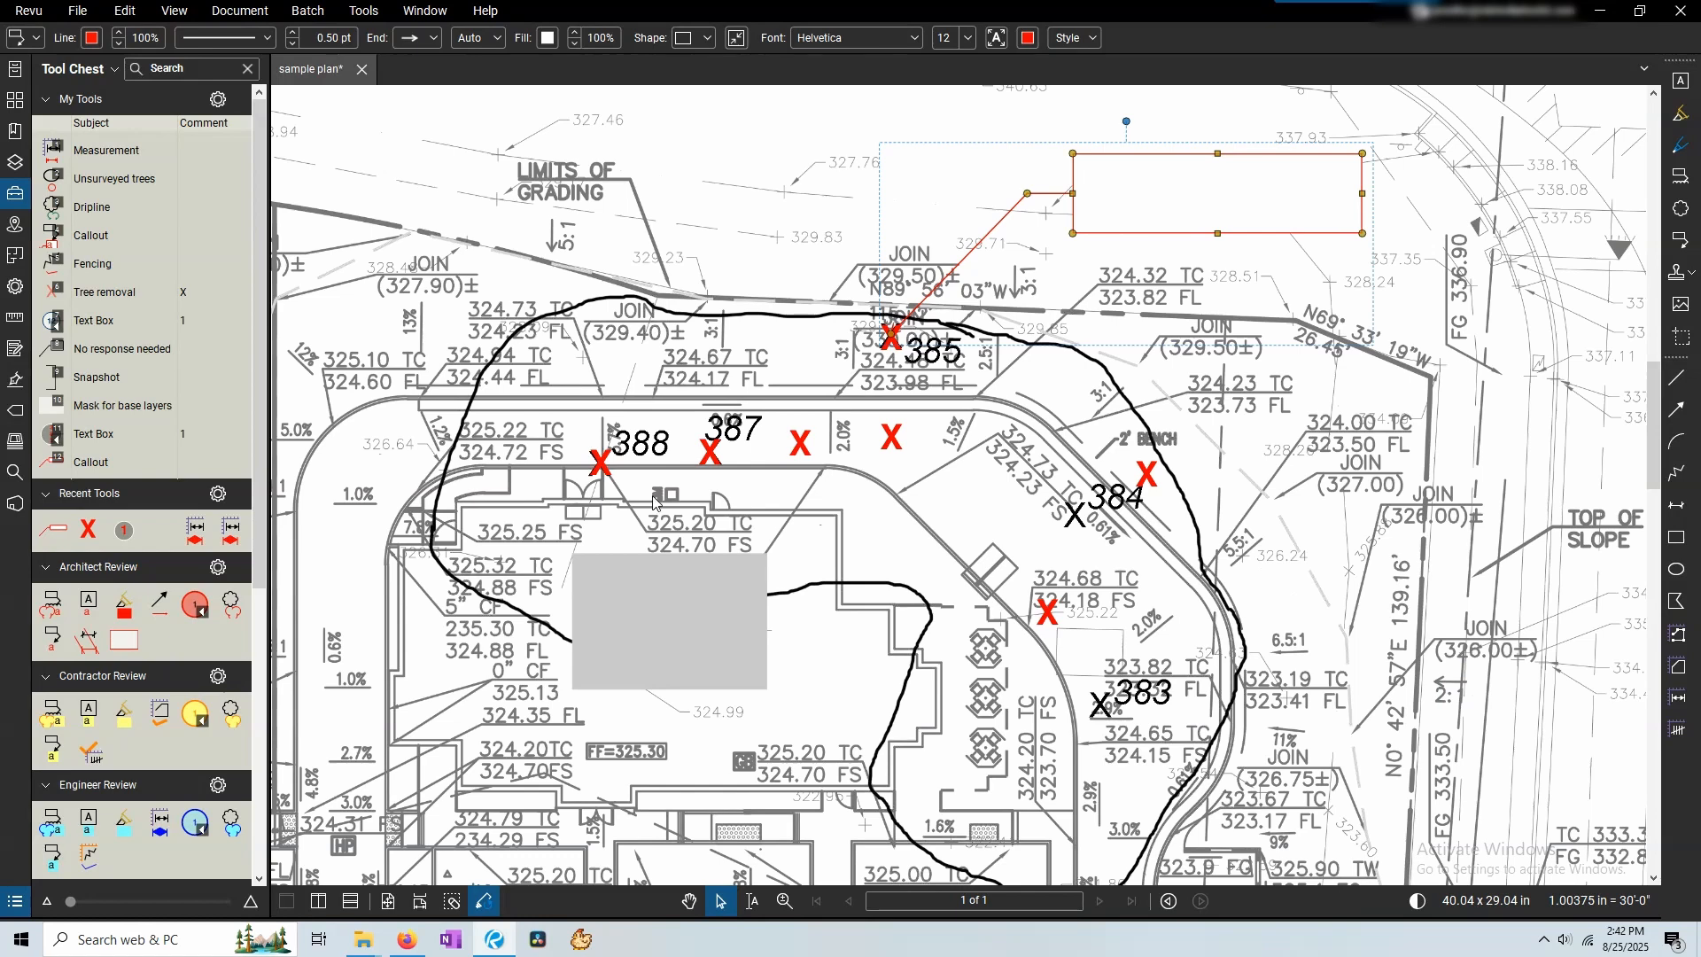
Place the saved blank callout on the red X south of tree 385 and on the red X northwest of tree 383.
click(90, 464)
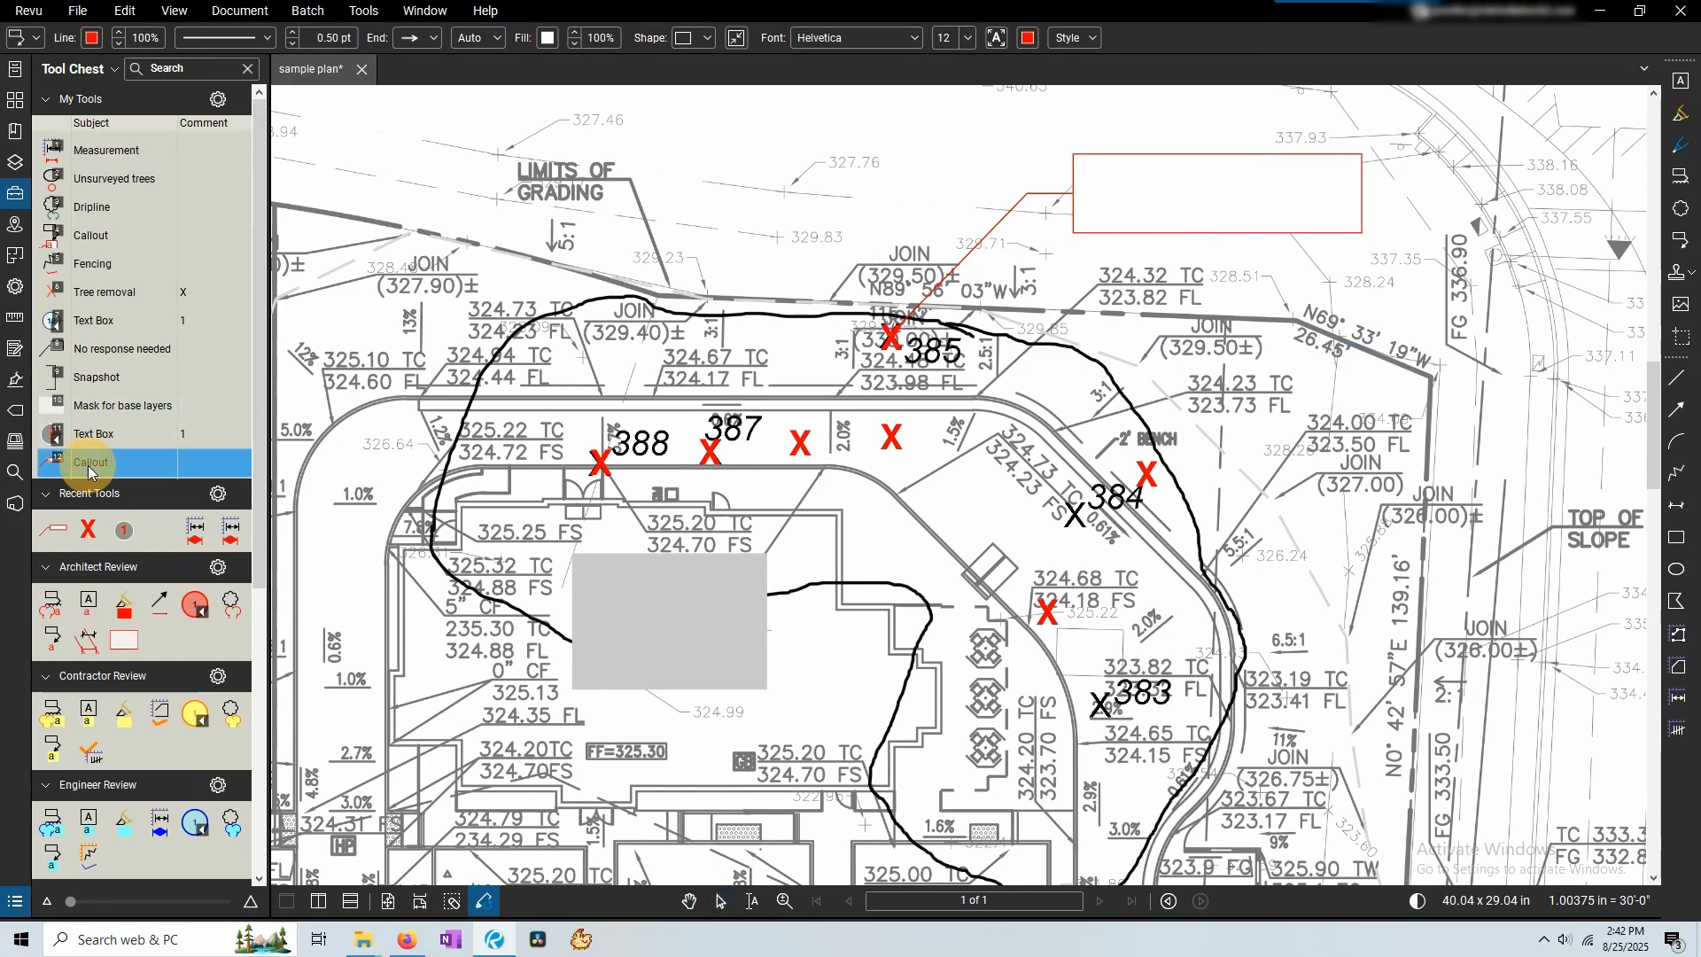
click(892, 437)
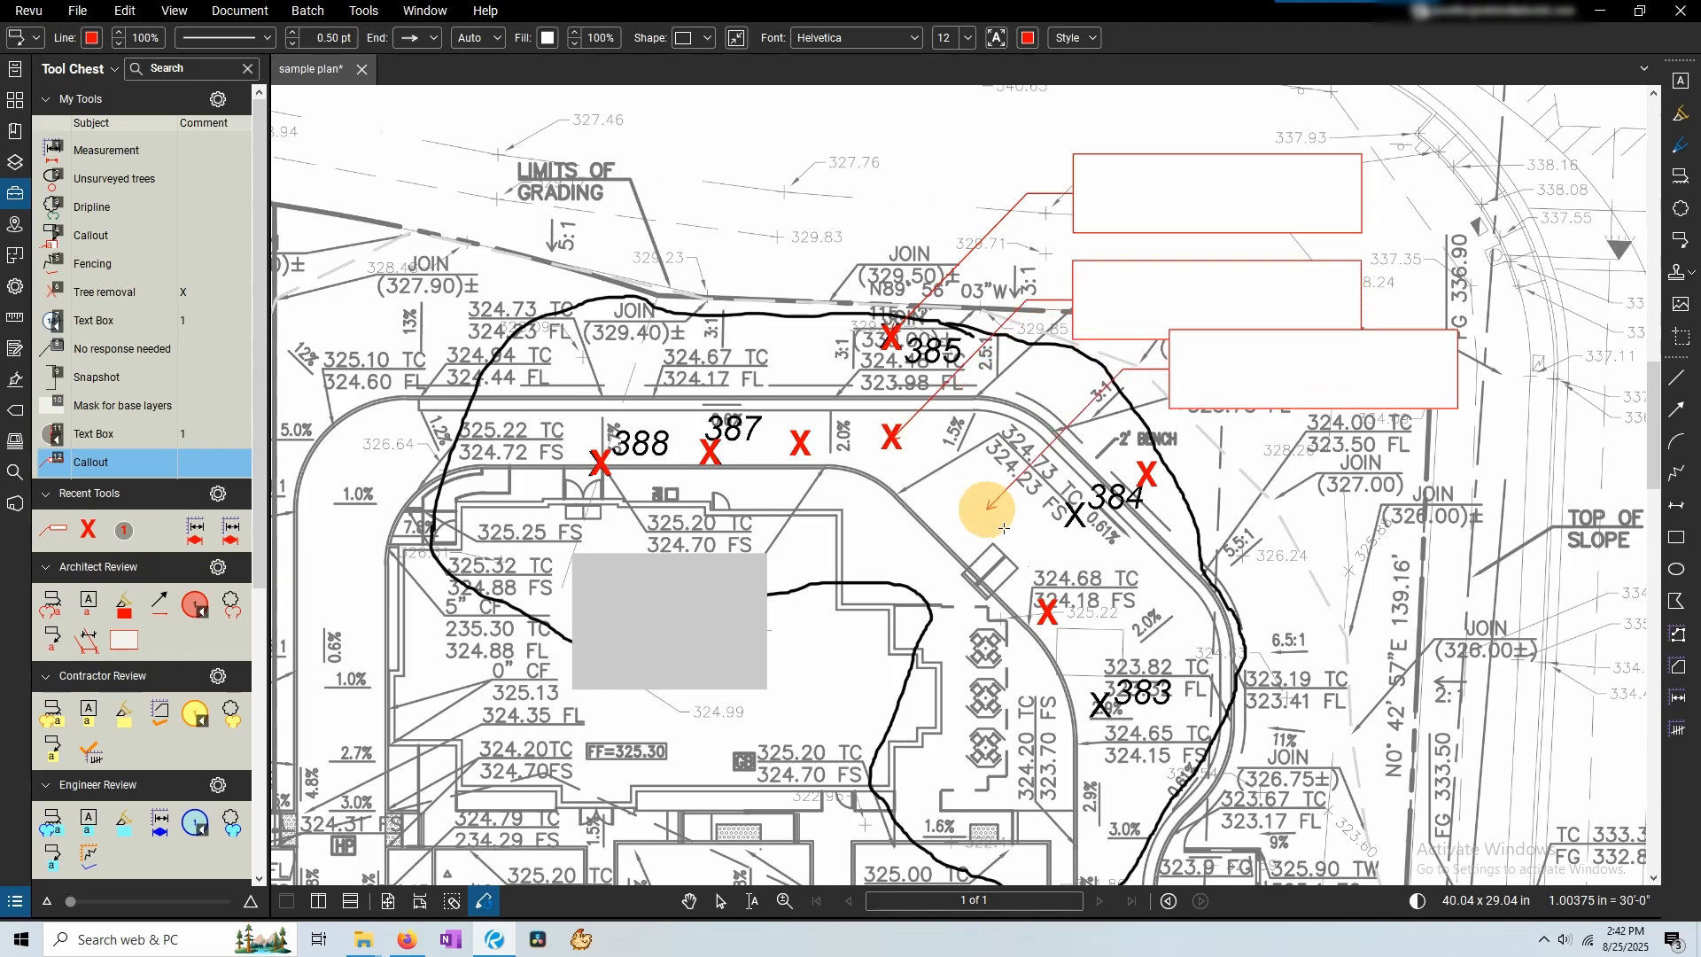
click(1048, 611)
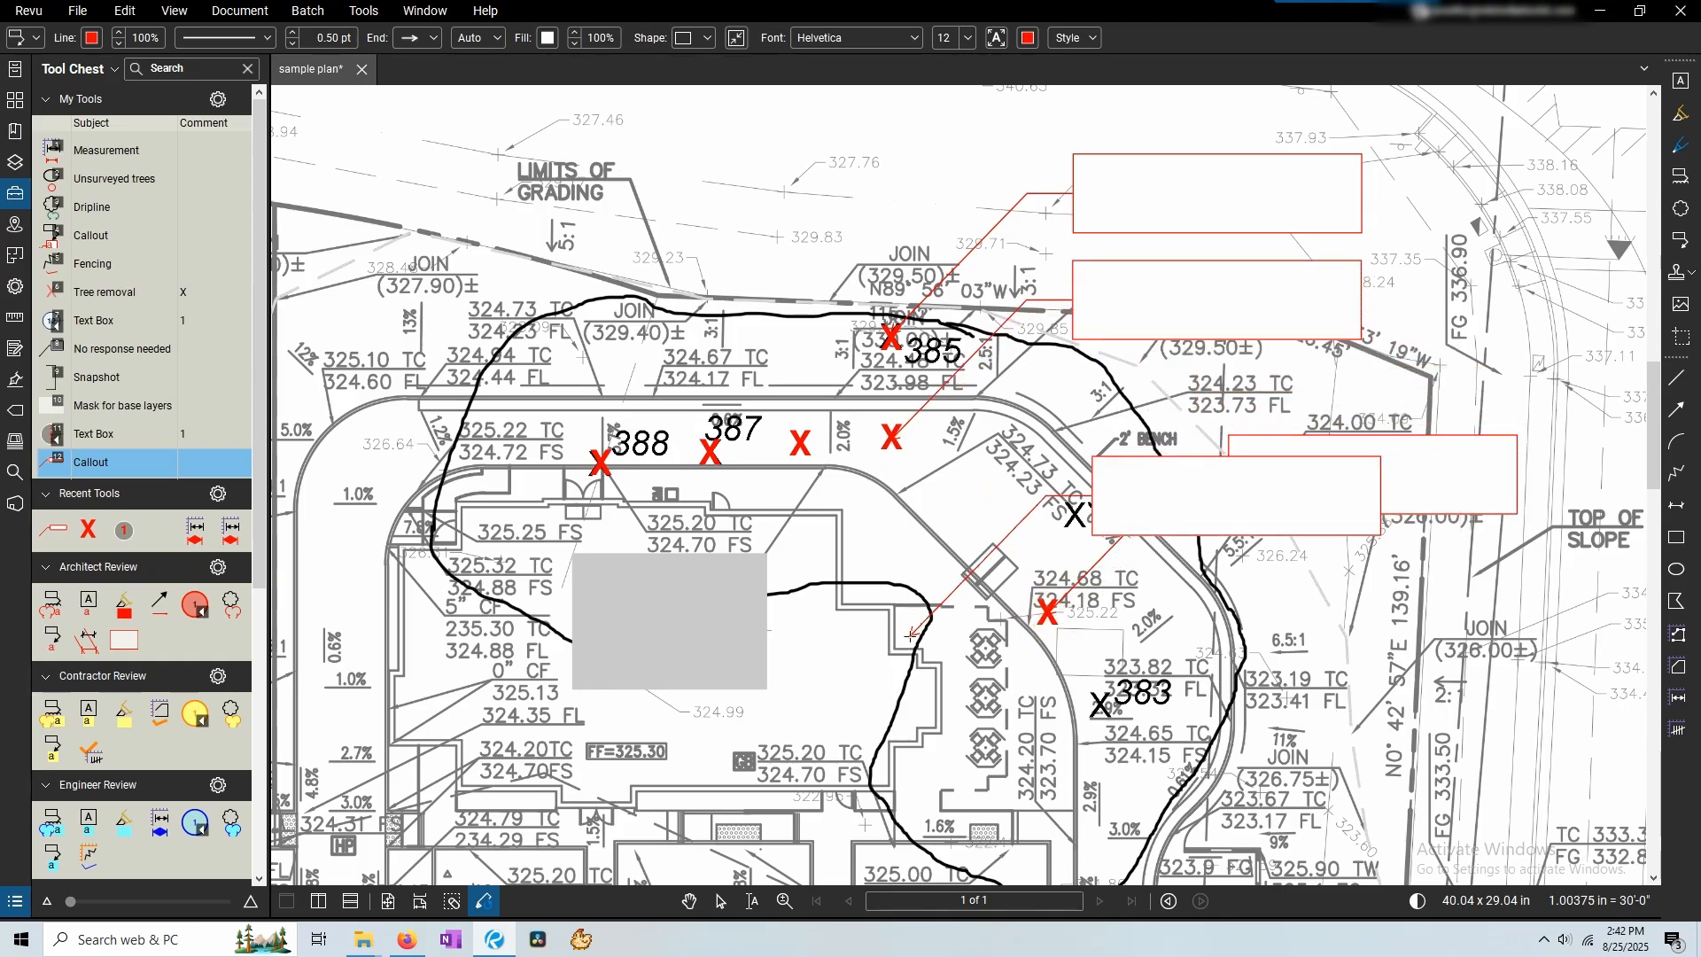
key(Escape)
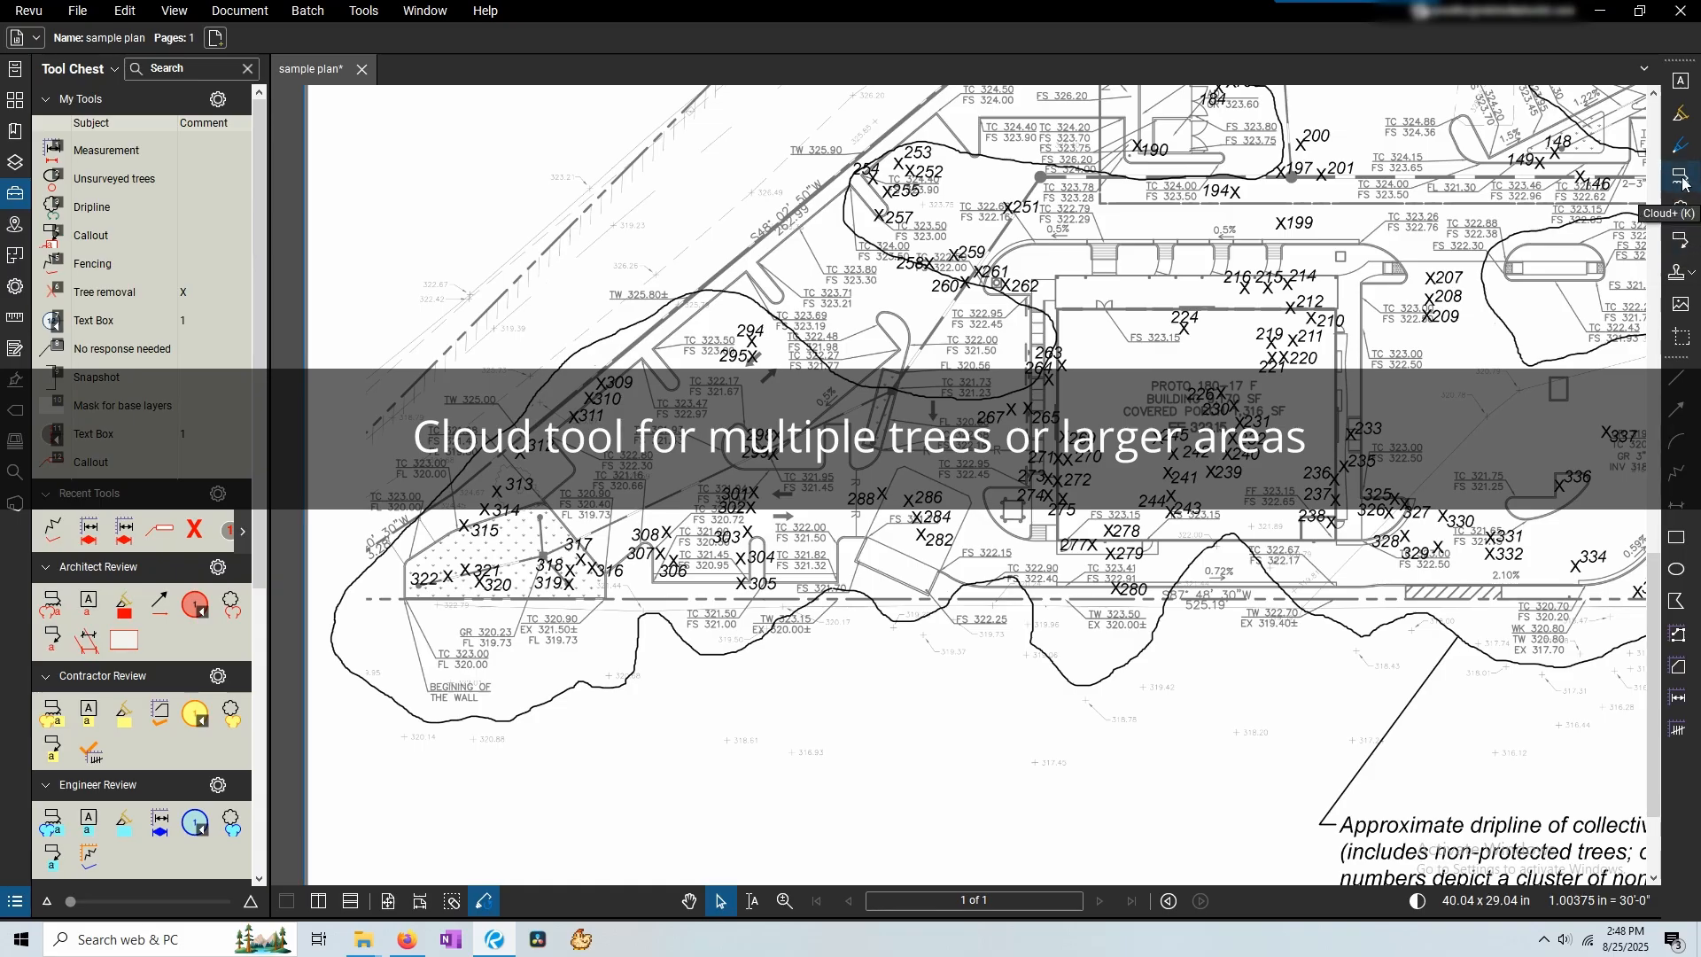
scroll(822, 361, down, 2)
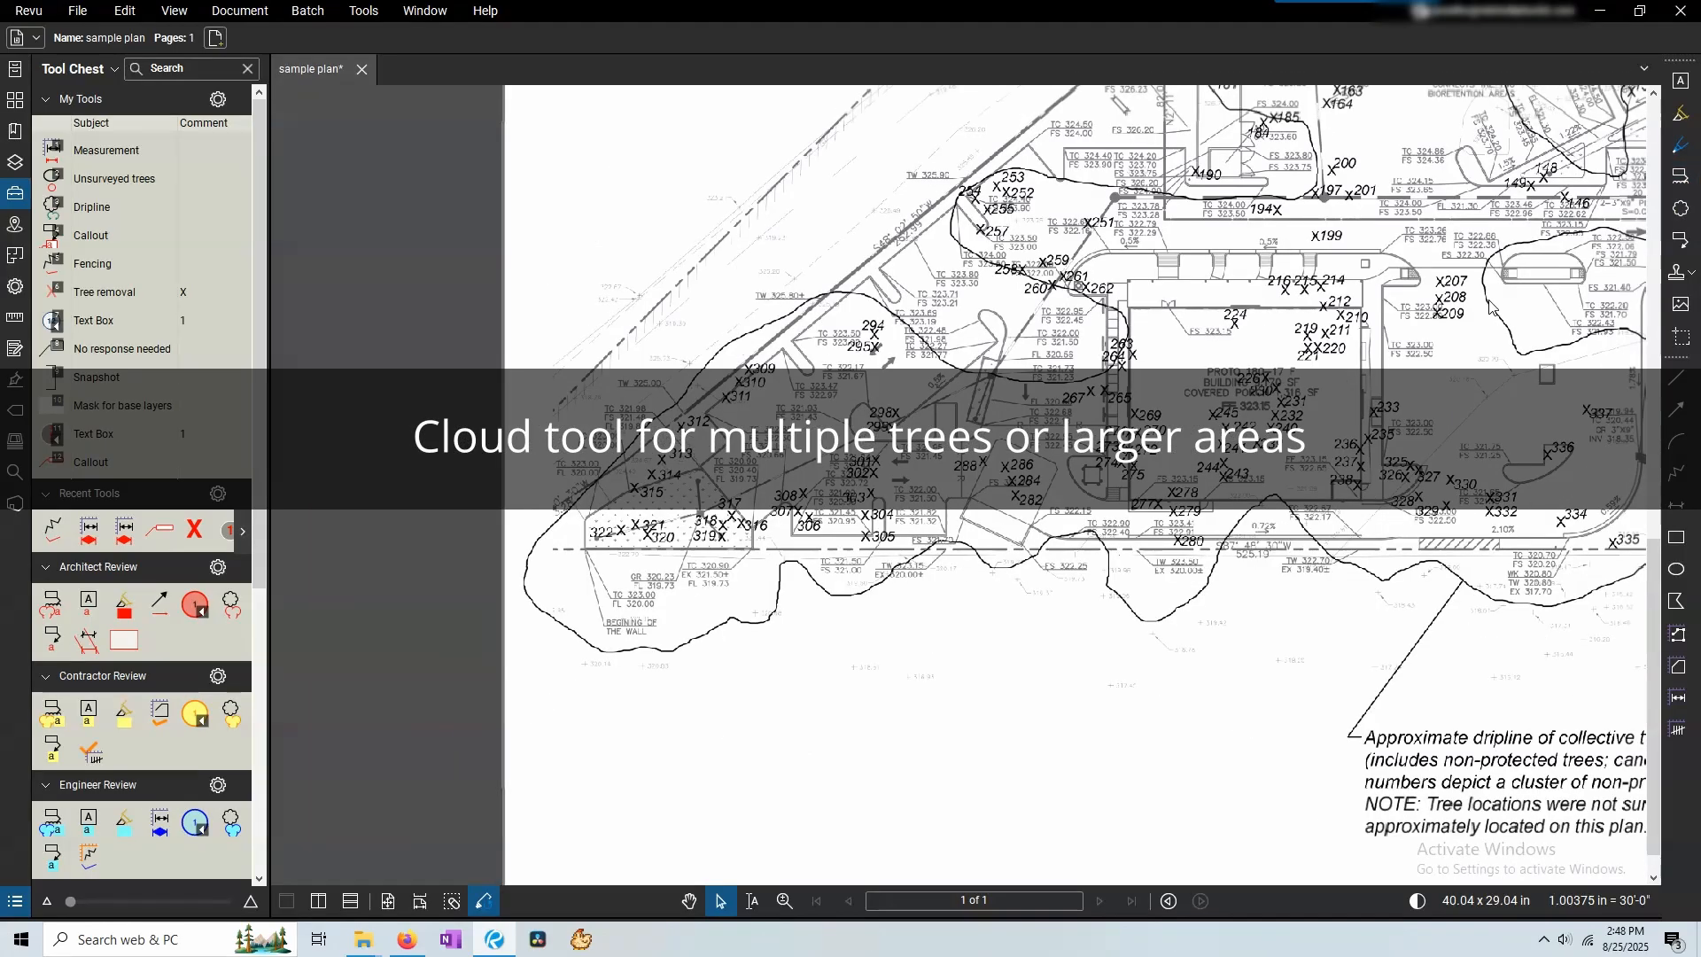
click(1680, 179)
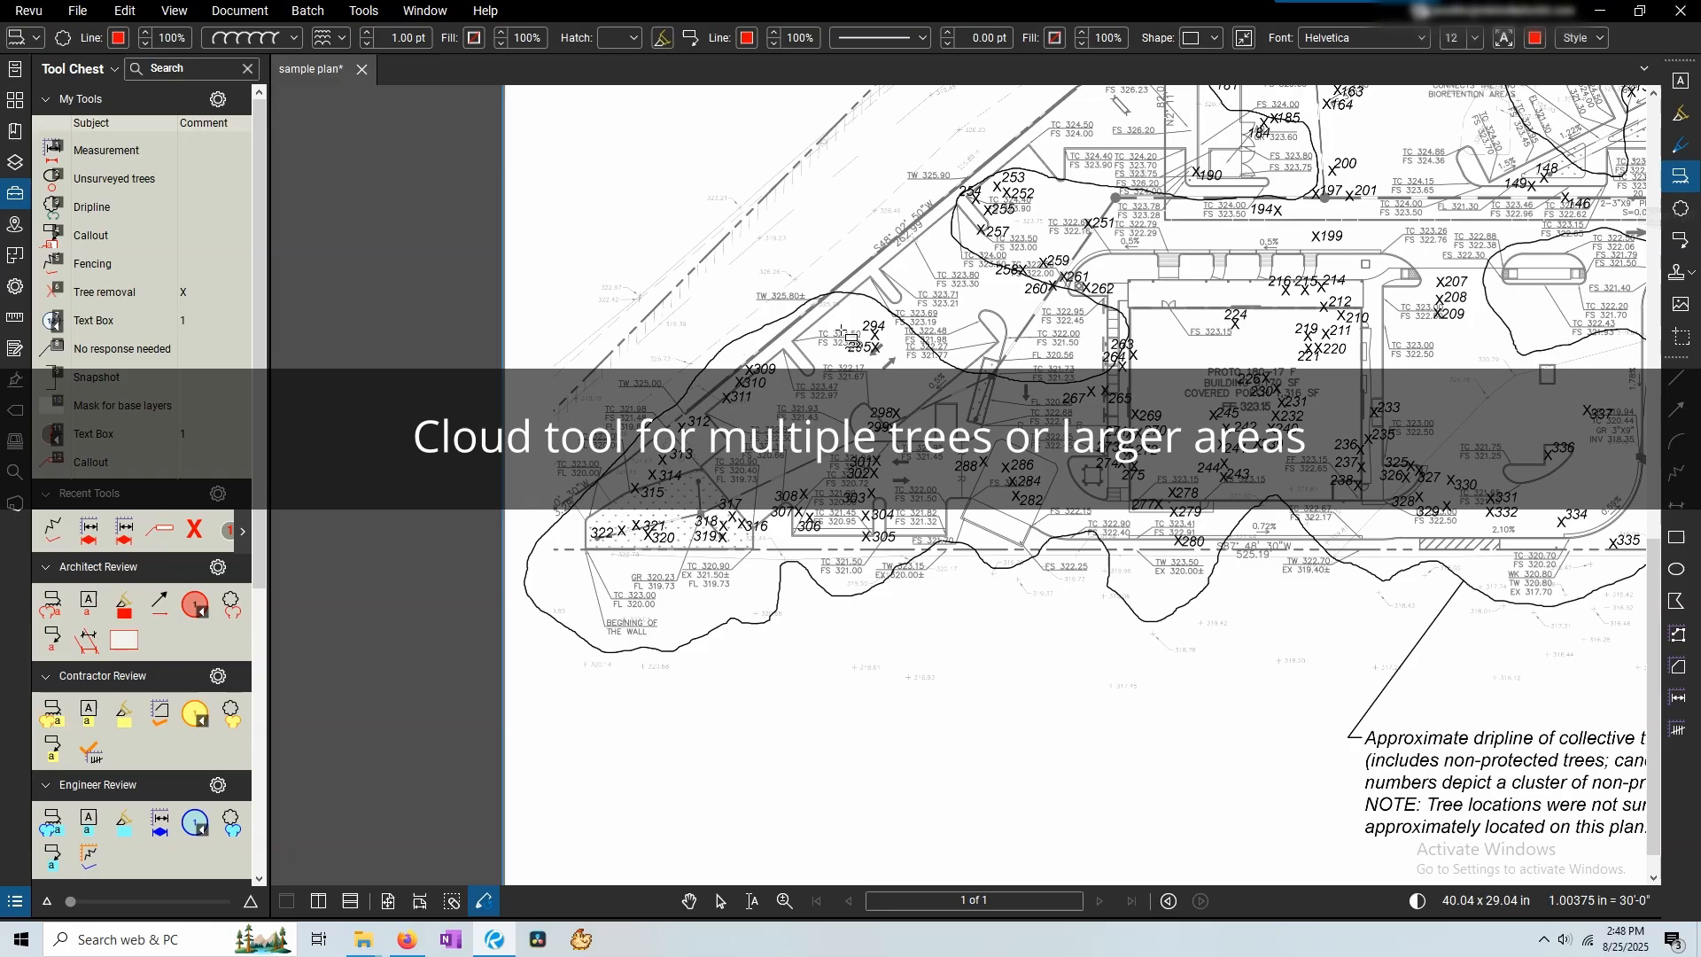
scroll(838, 335, up, 2)
click(828, 288)
click(963, 276)
click(975, 396)
click(815, 413)
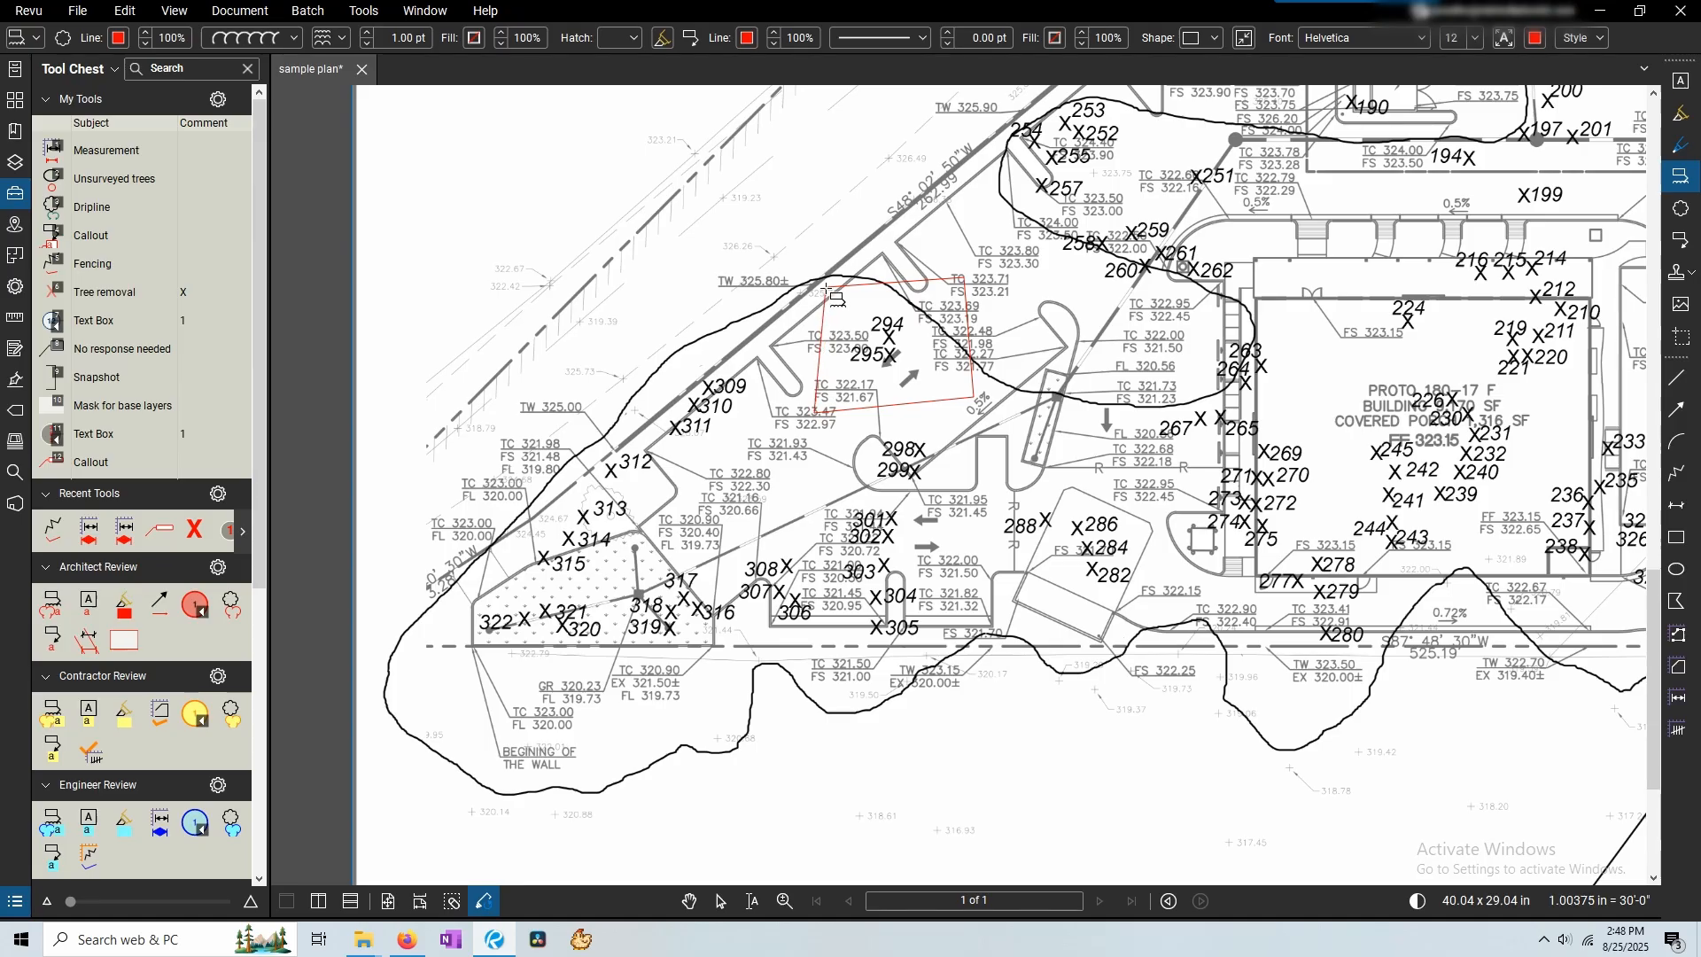
key(Escape)
Draw a rectangular Cloud+ around trees 294 and 295 with the note "Save these trees!" placed to its northwest.
drag(781, 268, 953, 406)
click(671, 209)
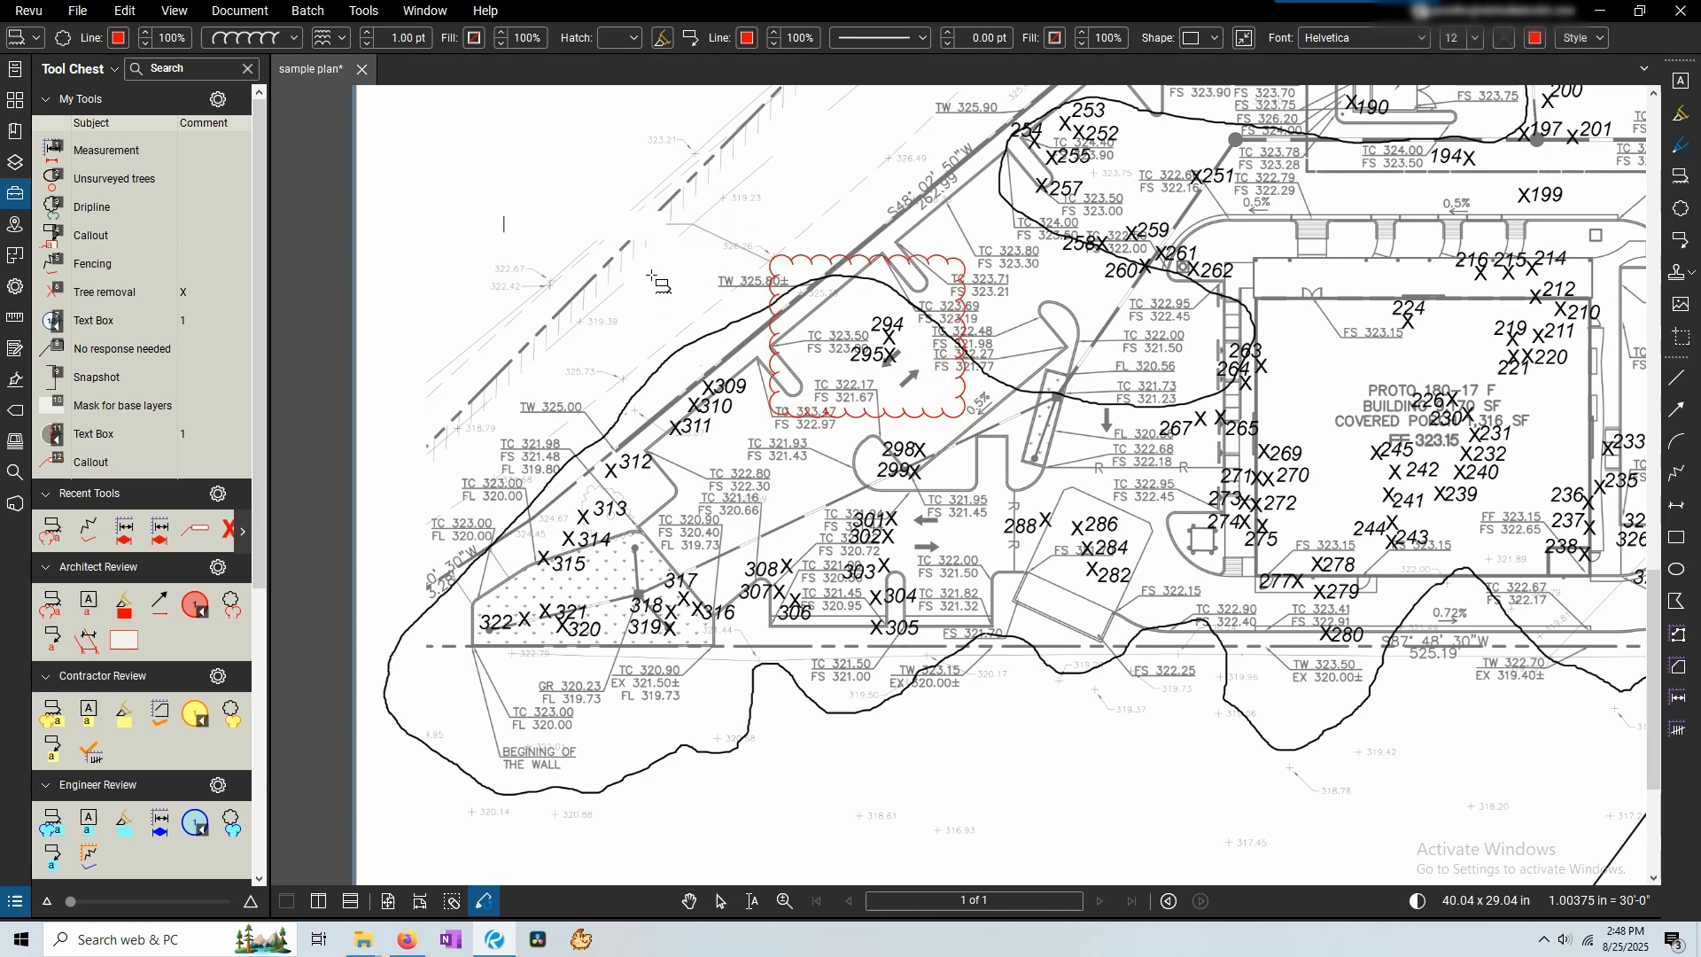
text(Save these trees!)
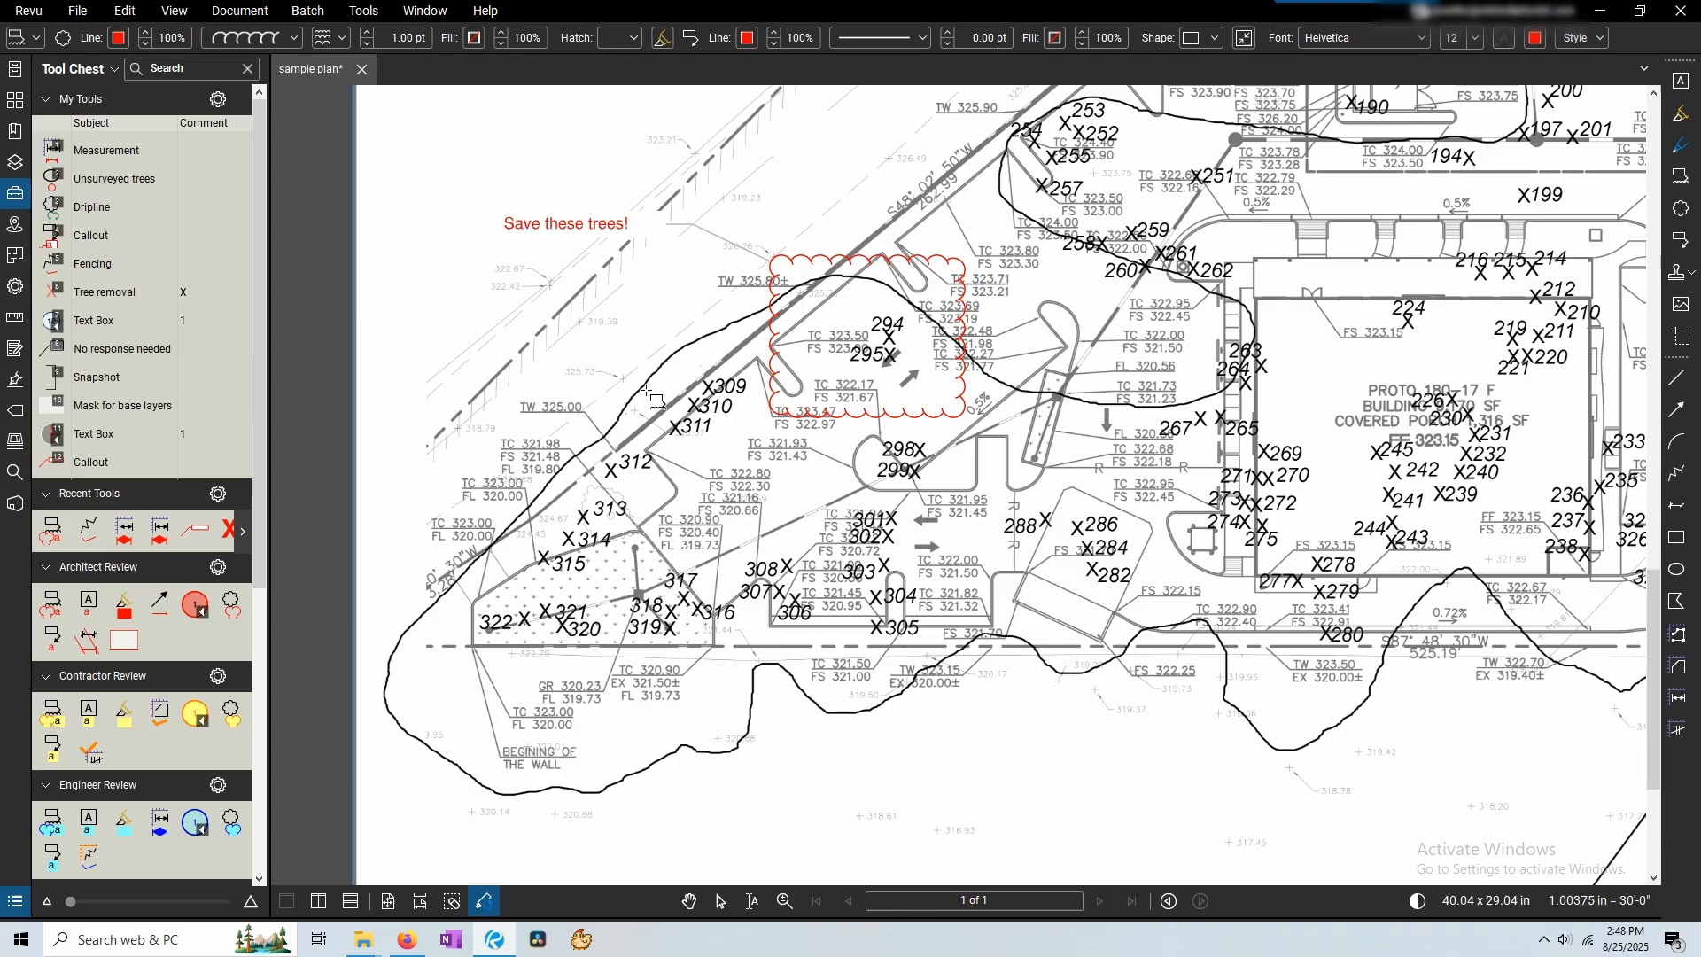
key(Escape)
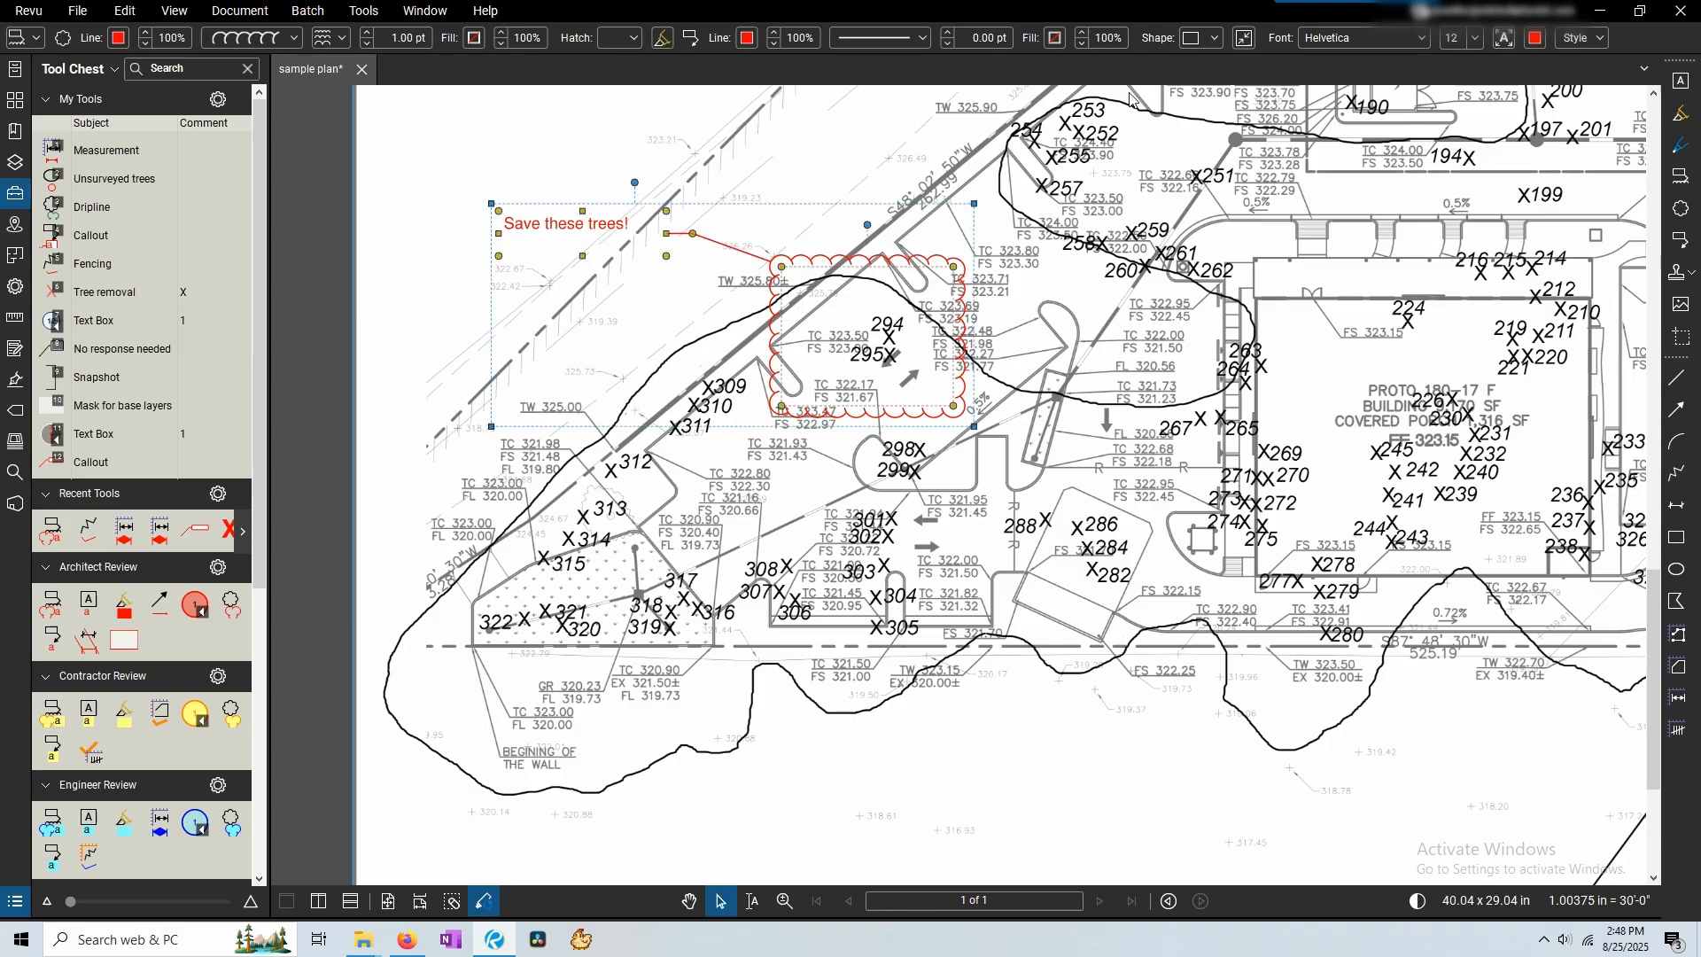
Stretch the cloud's two lower corners southwest, one past tree 322 and the other below tree 305, to enclose the larger tree group.
drag(782, 407, 442, 625)
drag(951, 411, 805, 699)
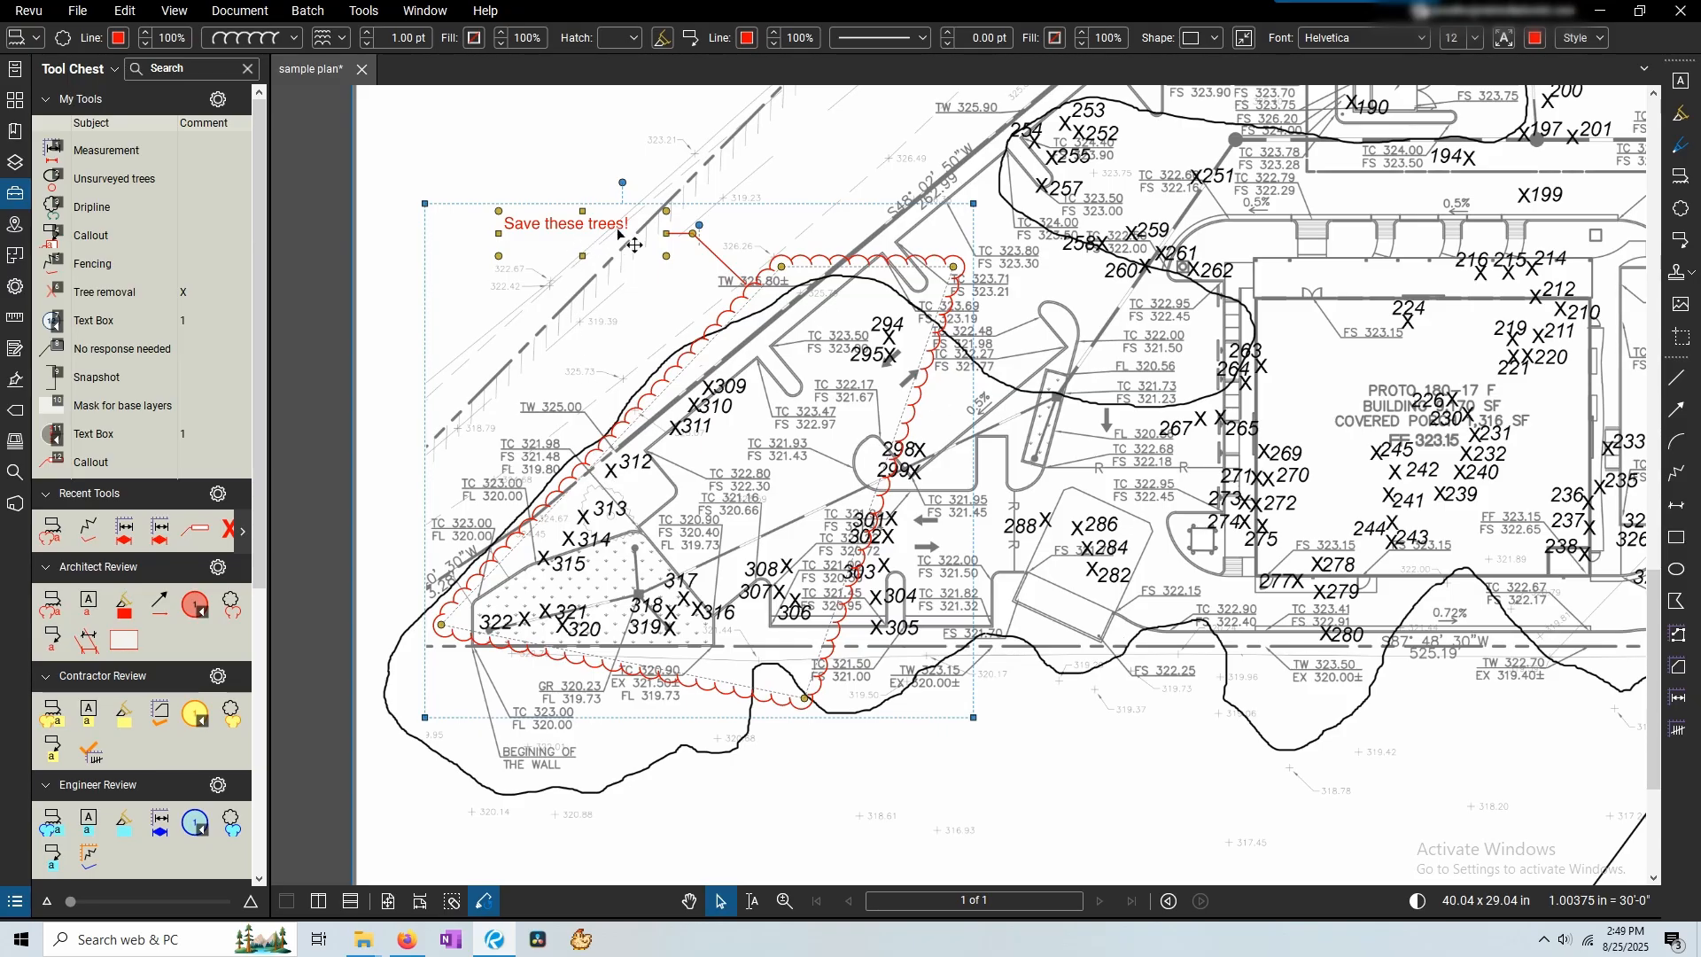
click(1104, 797)
scroll(789, 610, down, 5)
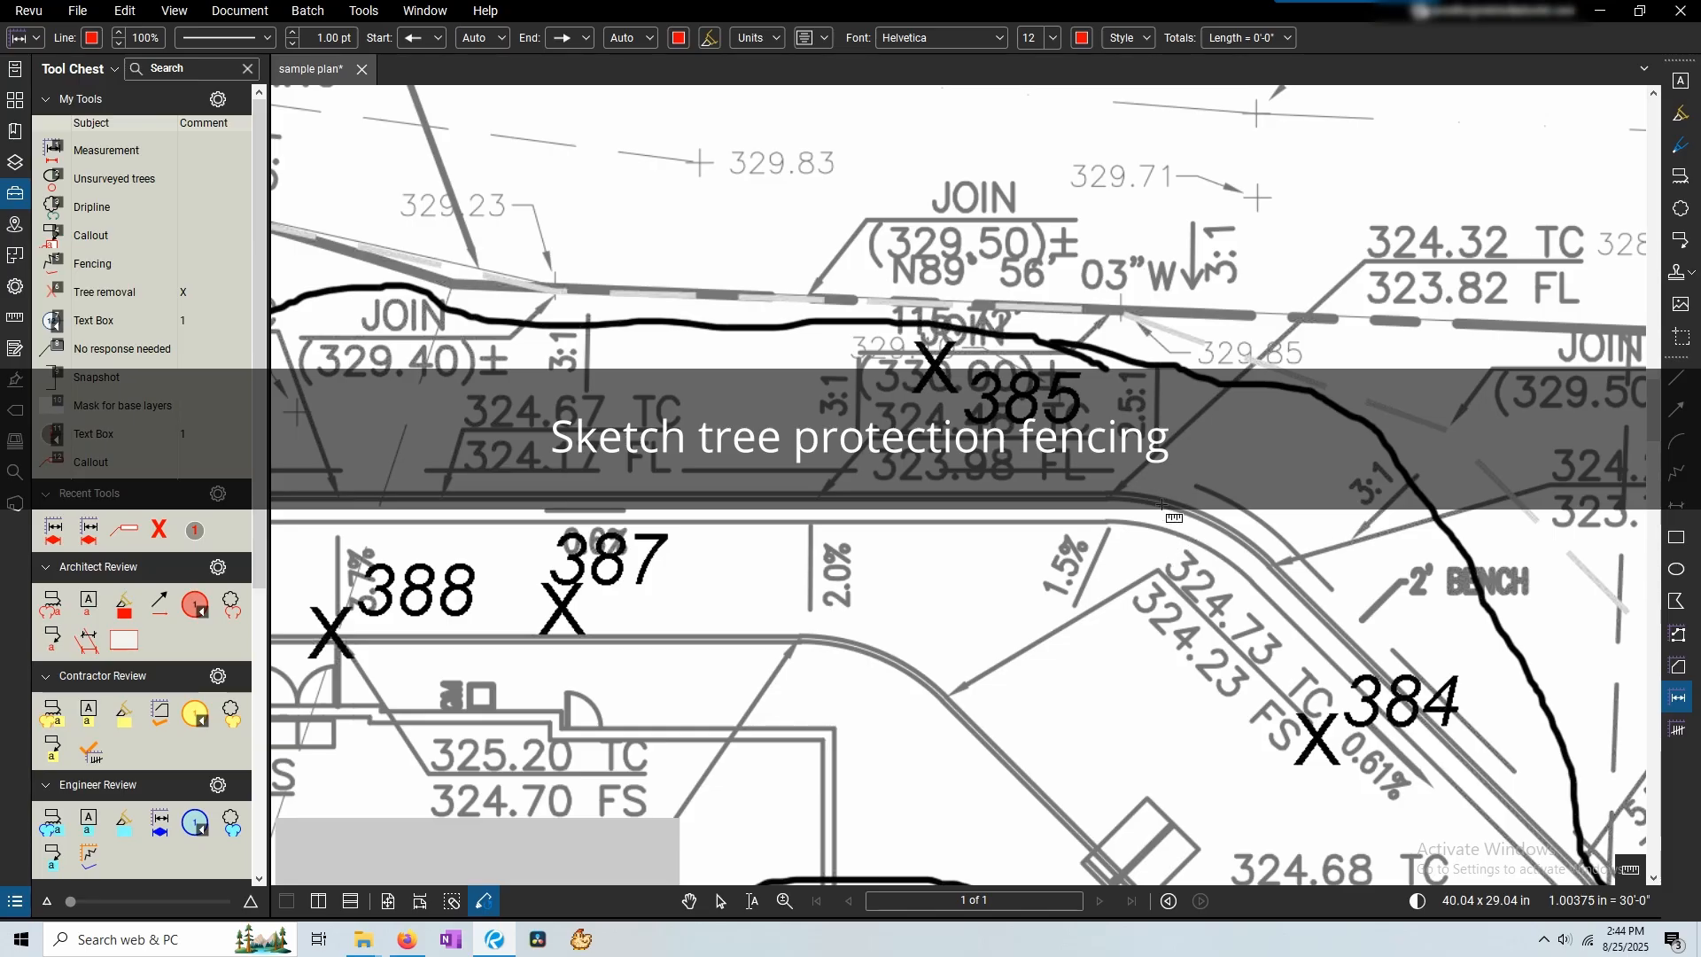
Place an 8'-0" length measurement running east from the X of tree 385.
scroll(1098, 484, down, 5)
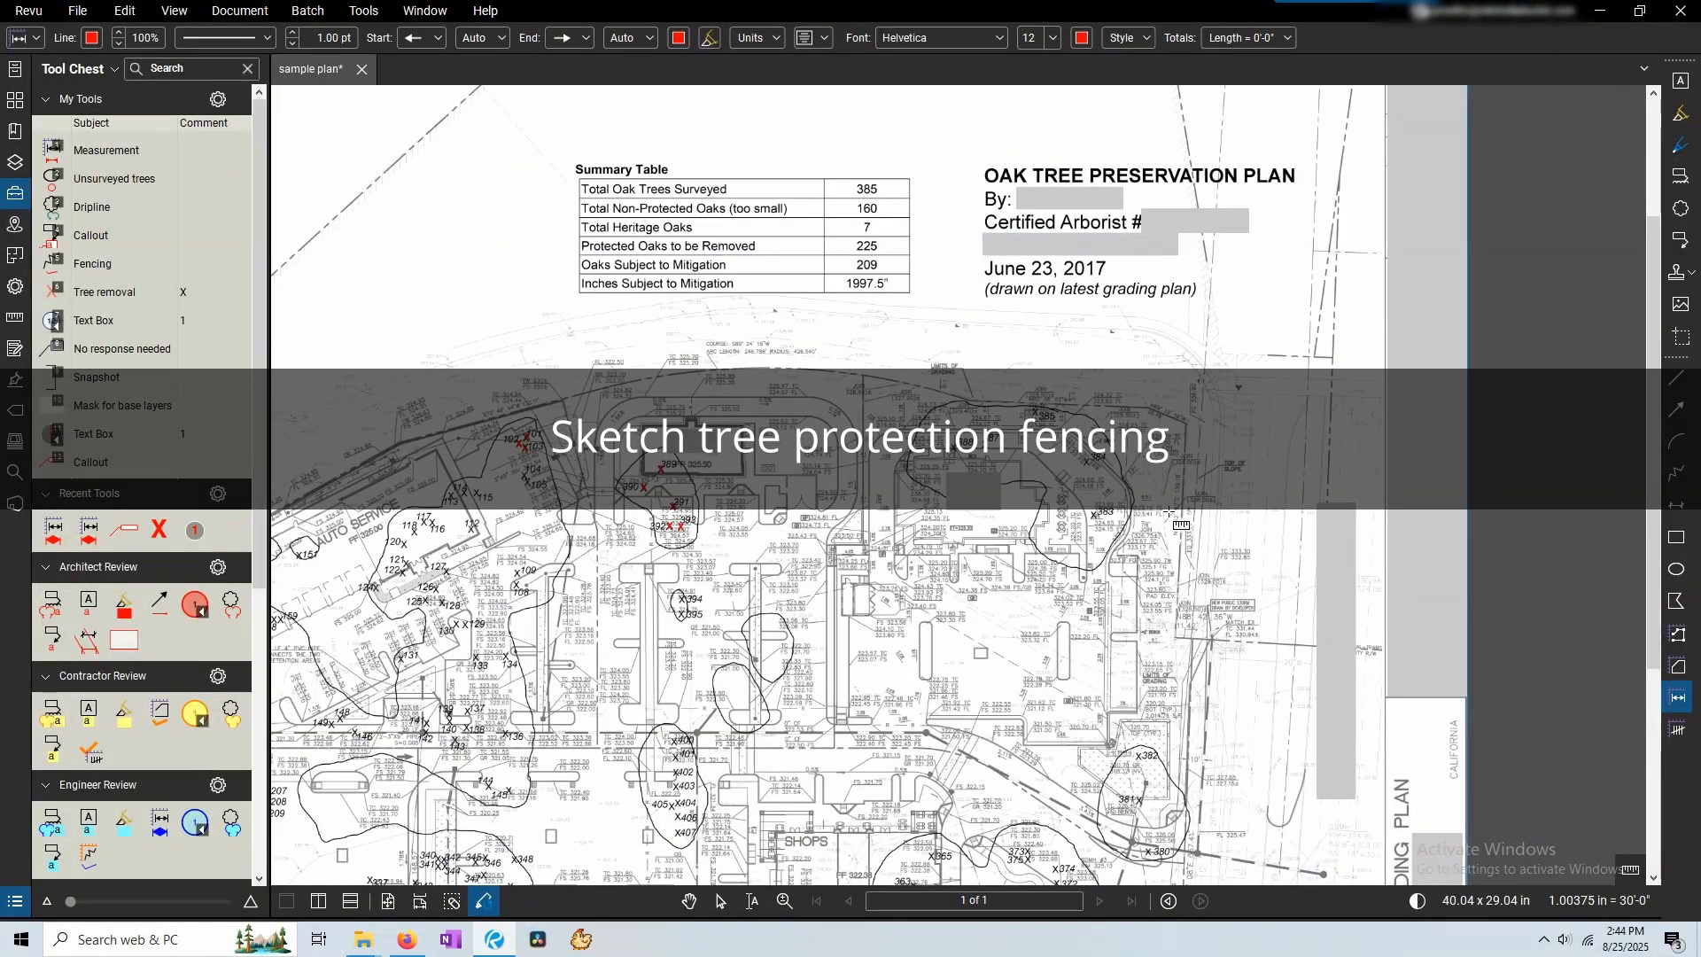
scroll(762, 341, up, 6)
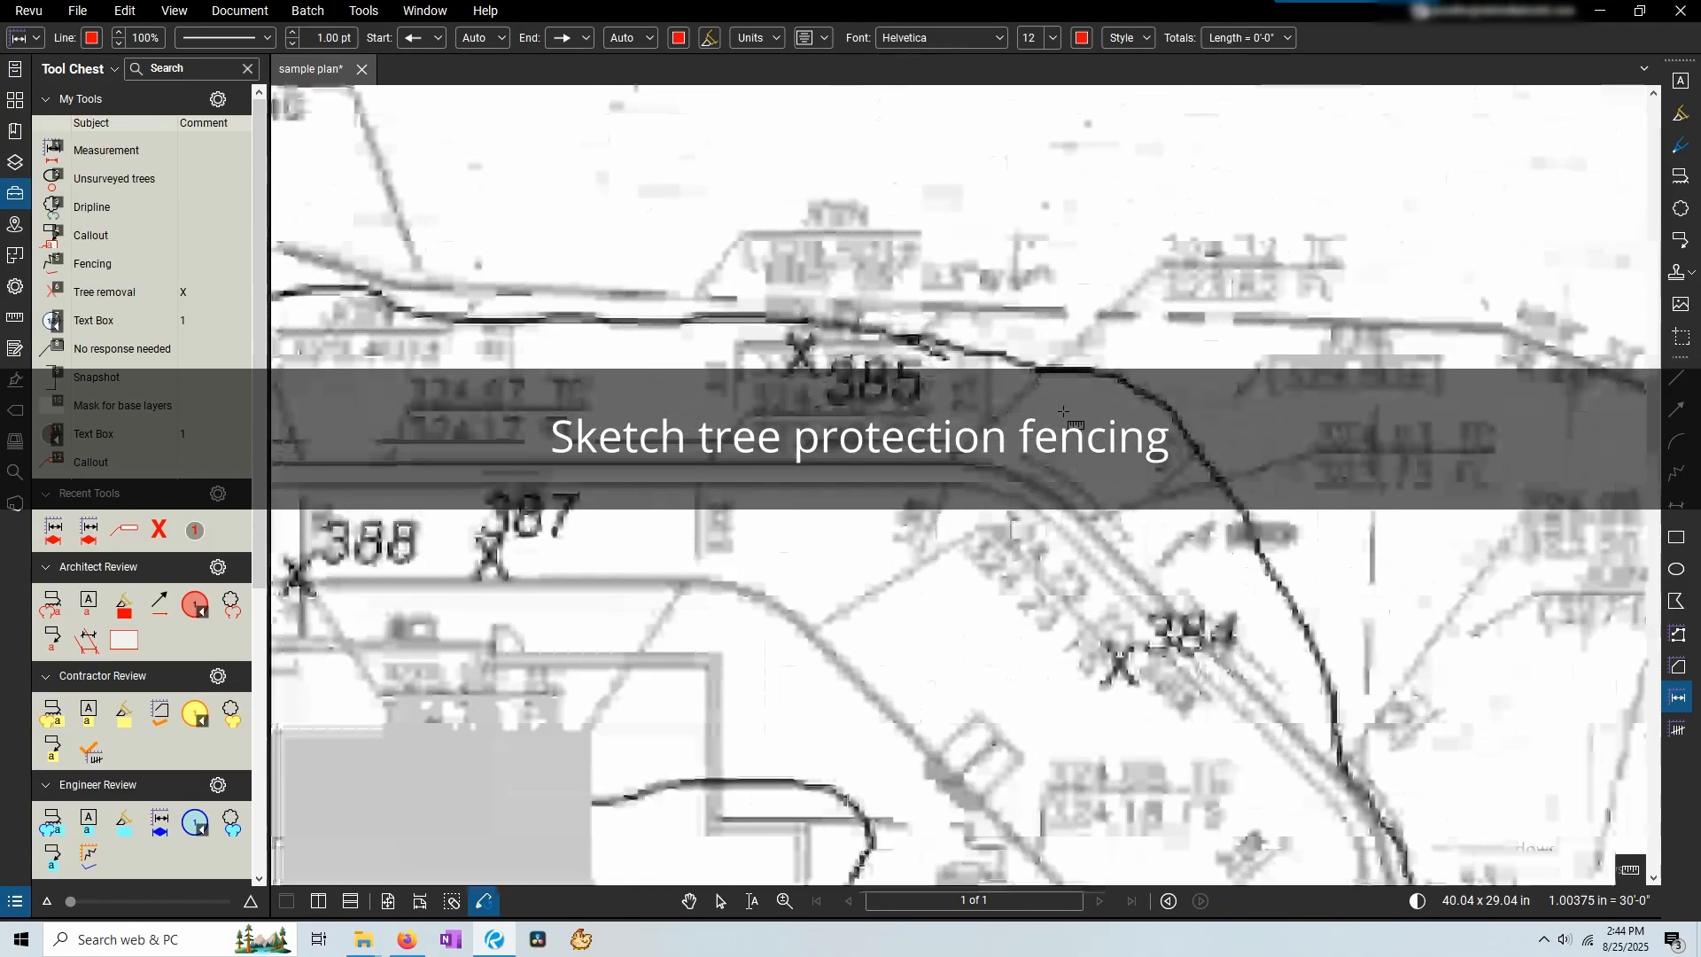
scroll(762, 341, up, 3)
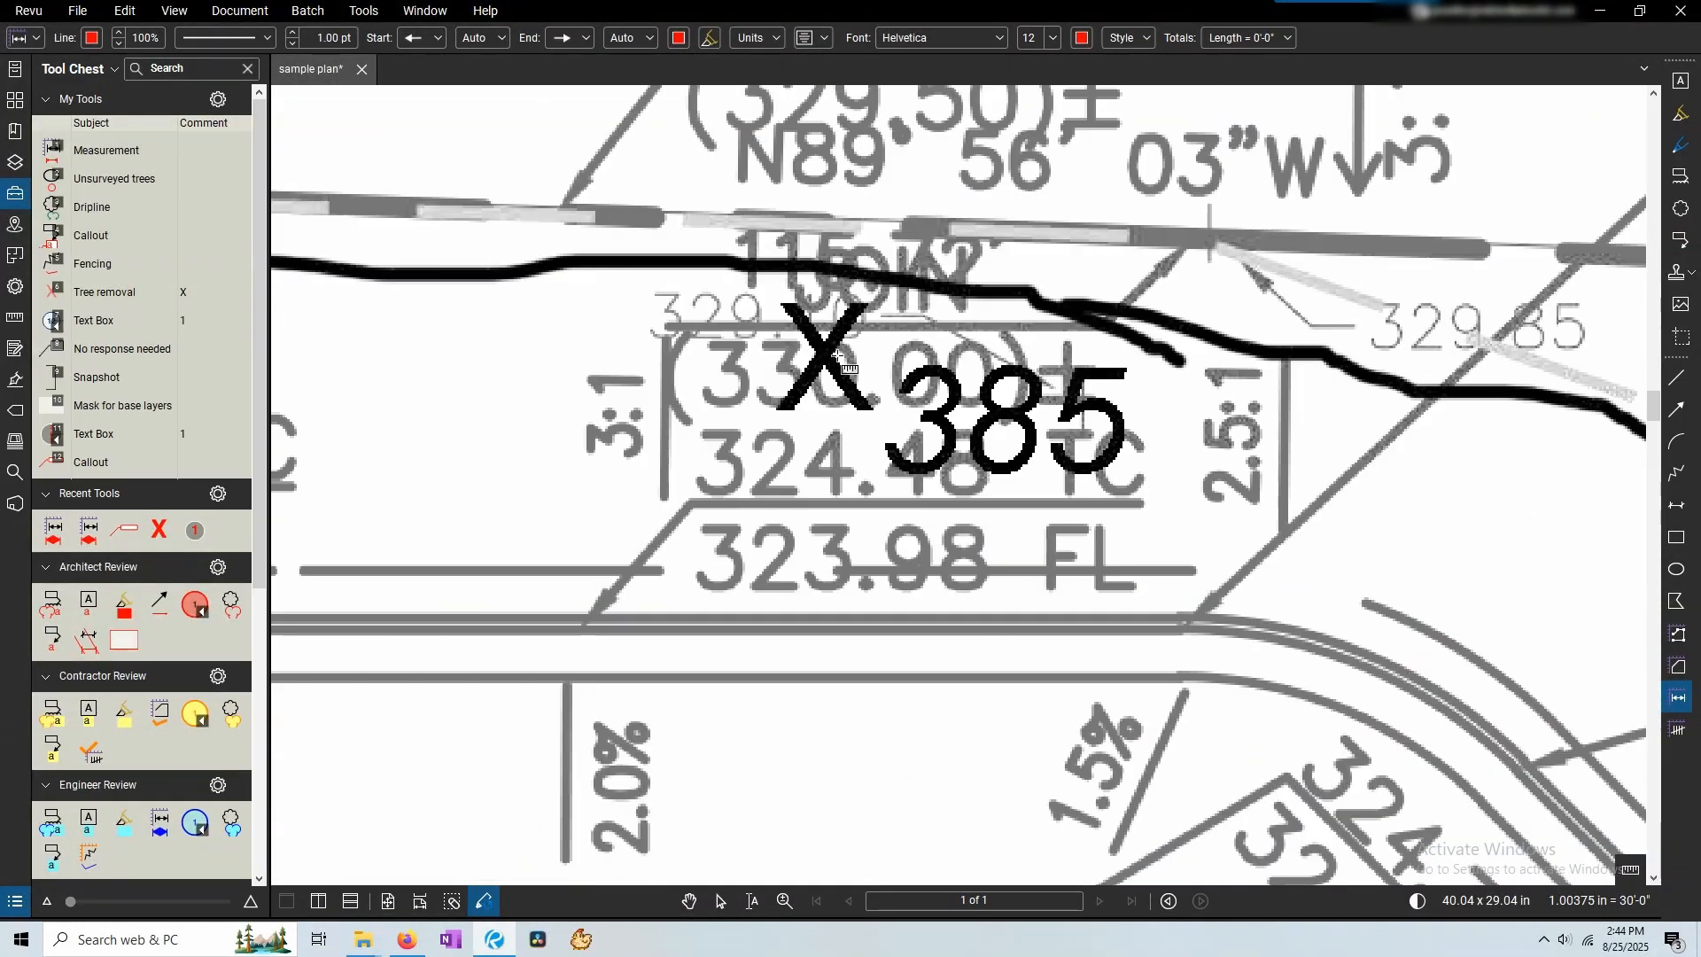
click(839, 356)
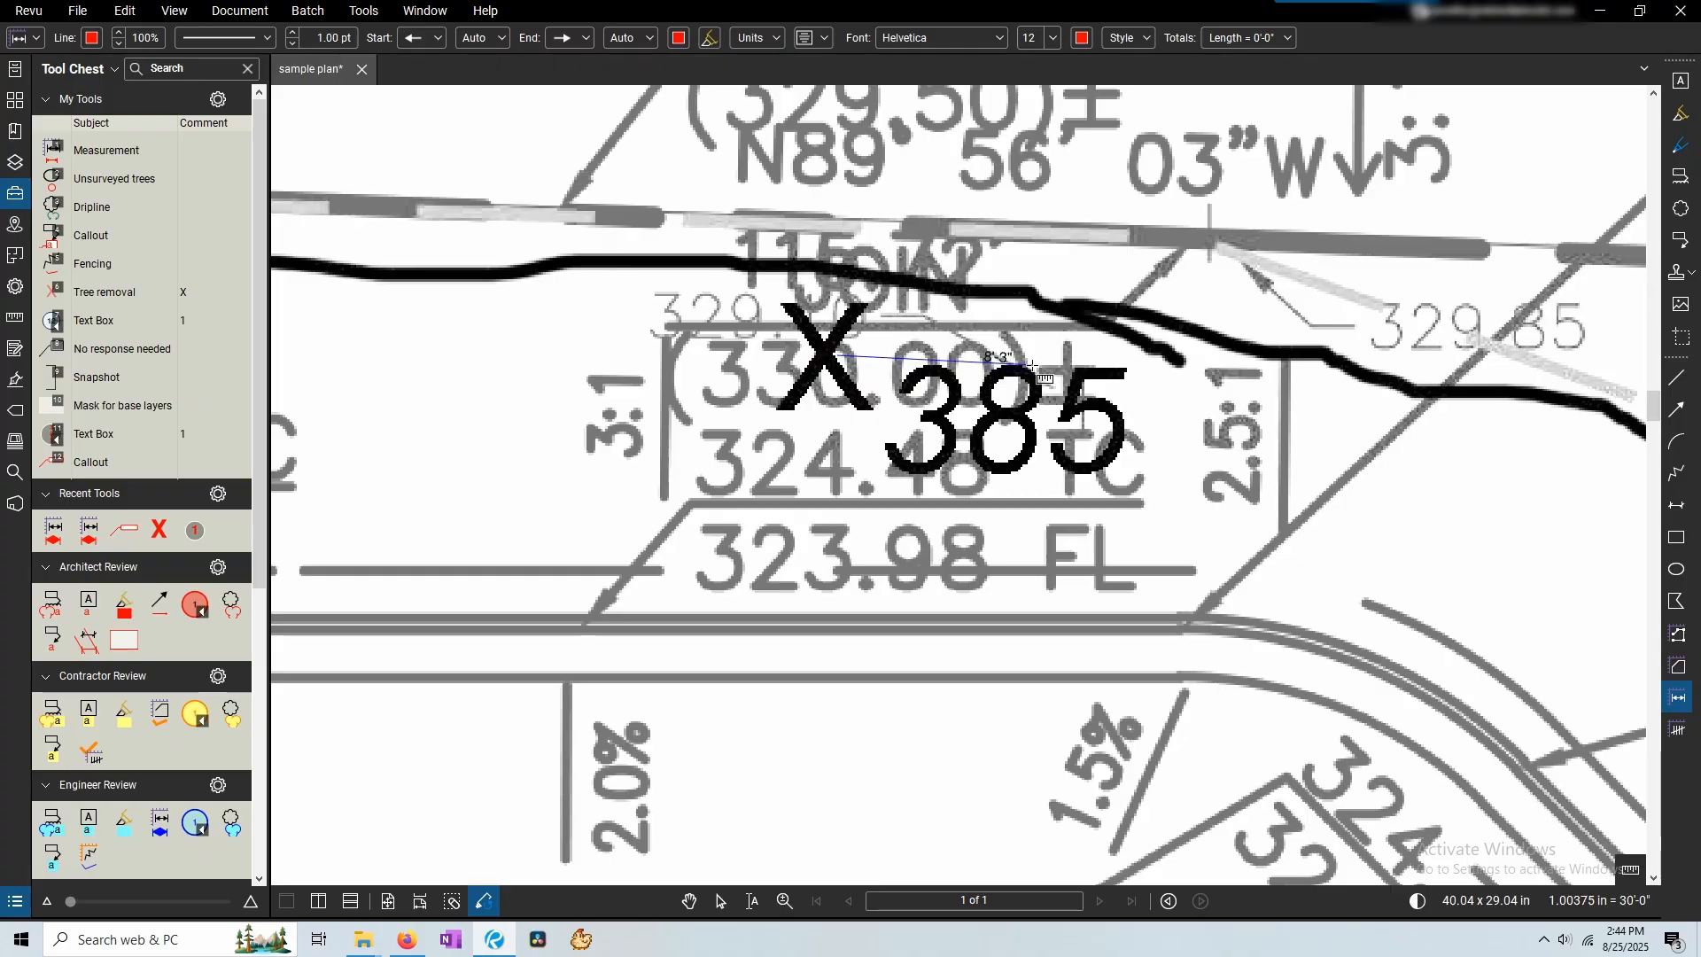
key(Escape)
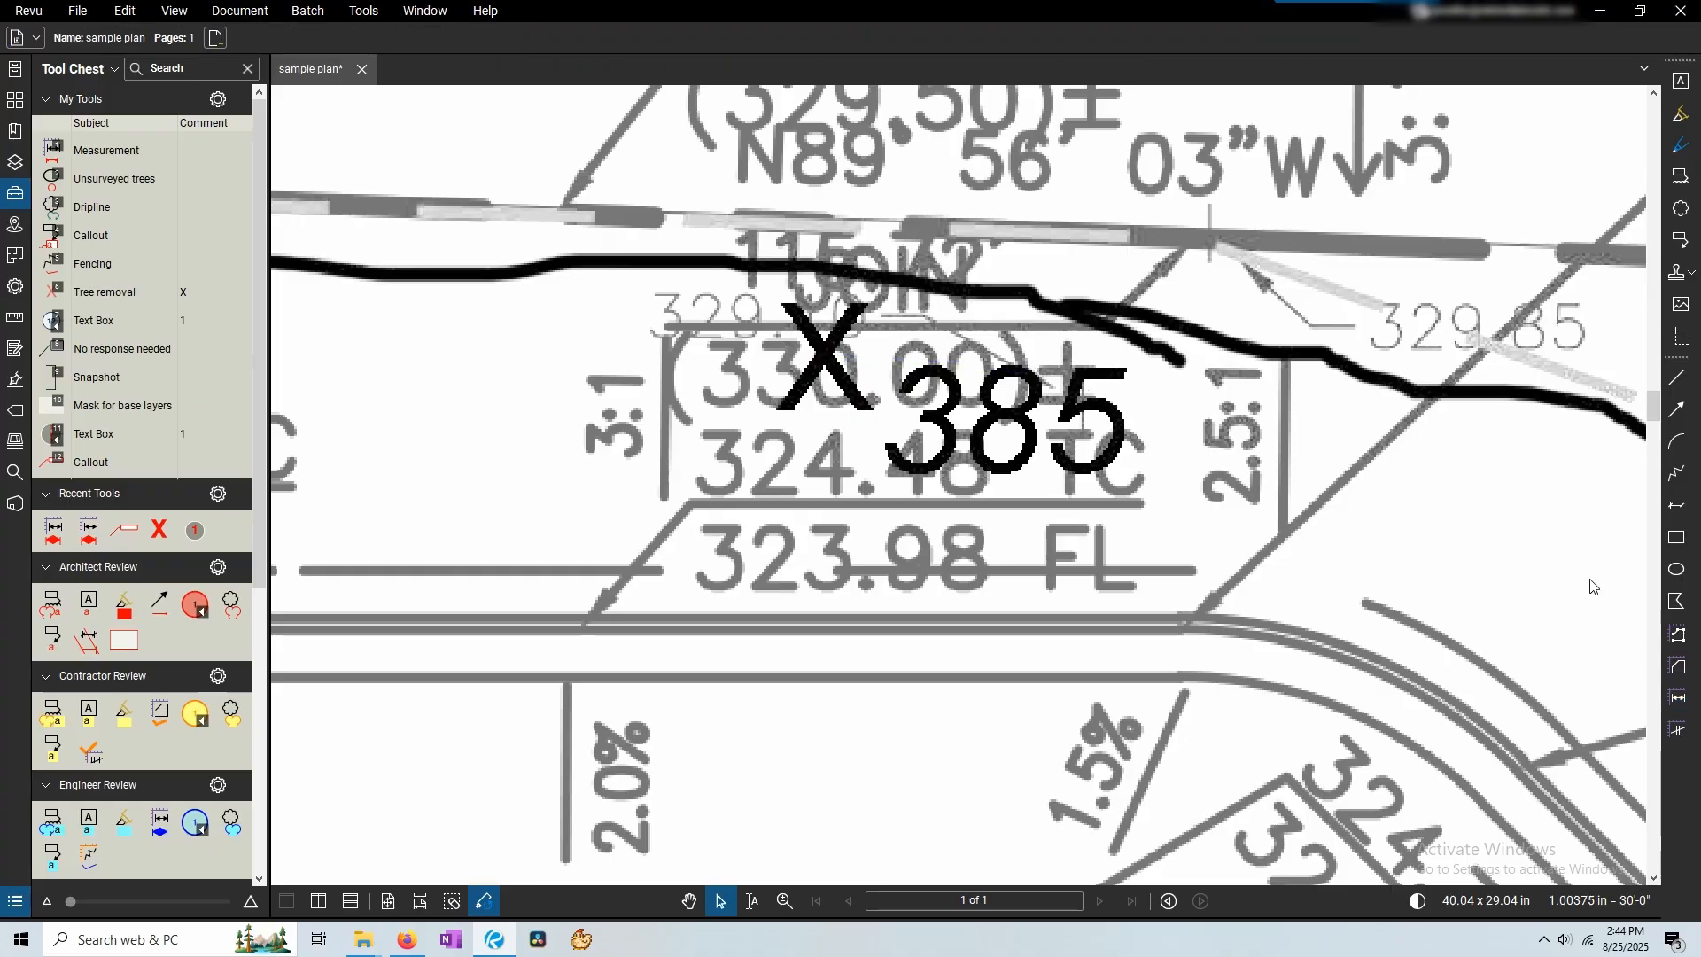
click(1677, 706)
click(837, 353)
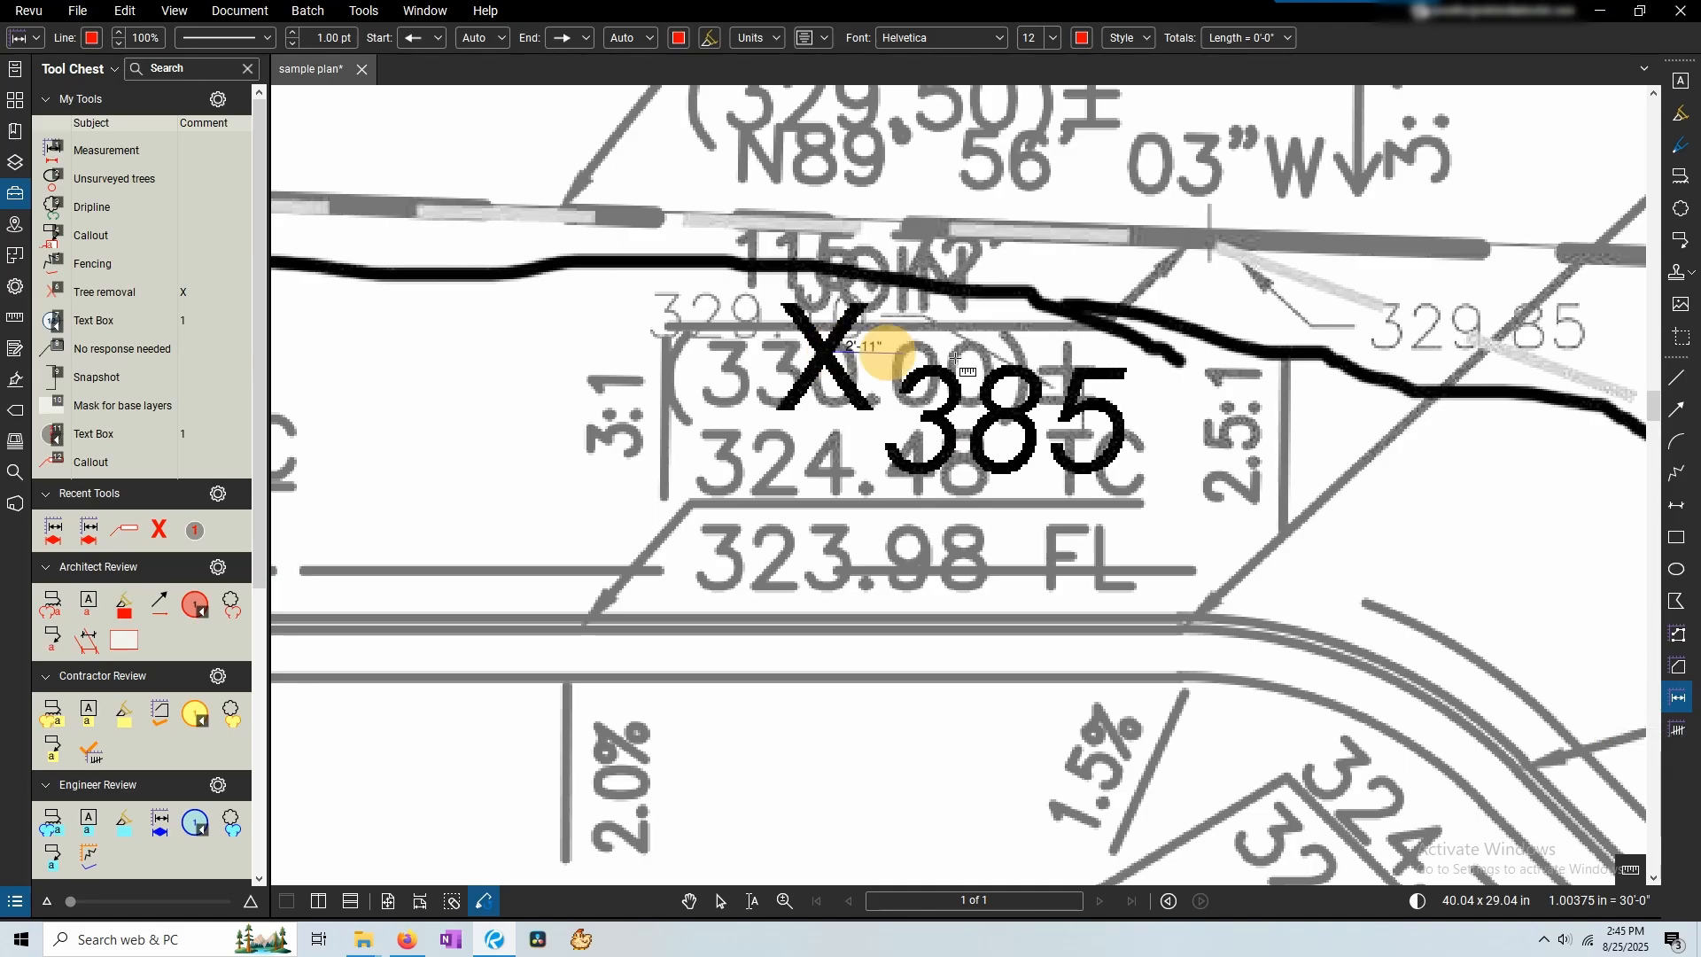
click(1028, 363)
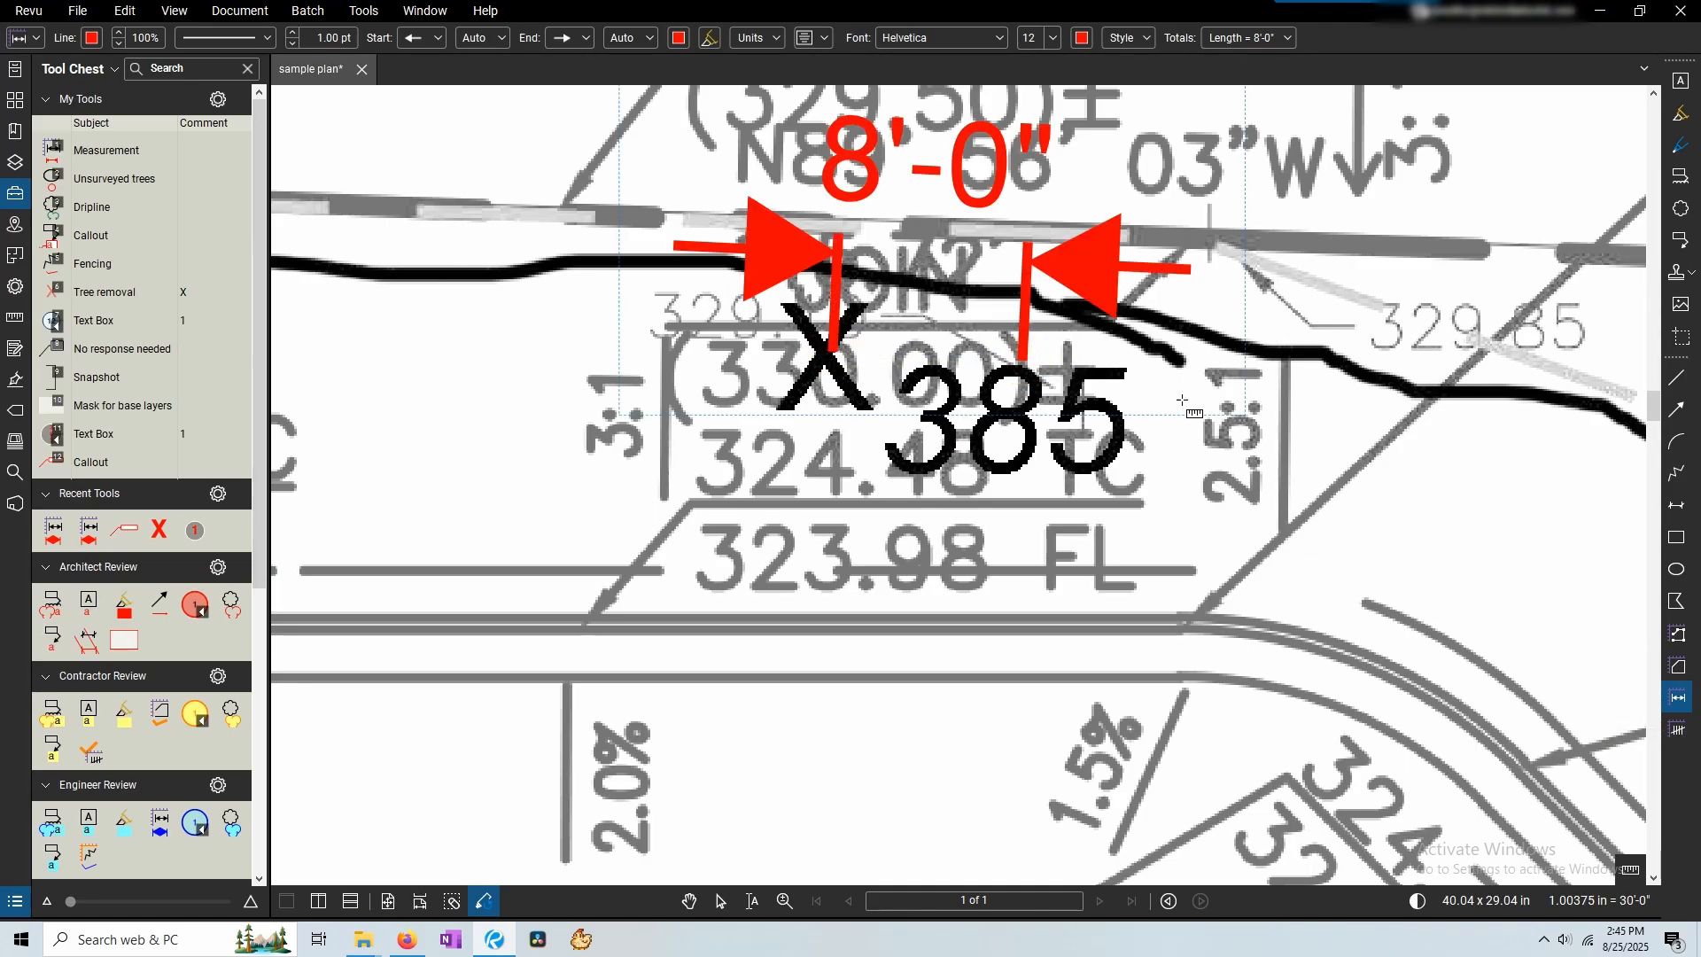
Draw a Fenceline Square polyline from the measurement's east end around the south side of tree 385 and up to the property line northwest of it.
click(1677, 476)
click(1033, 301)
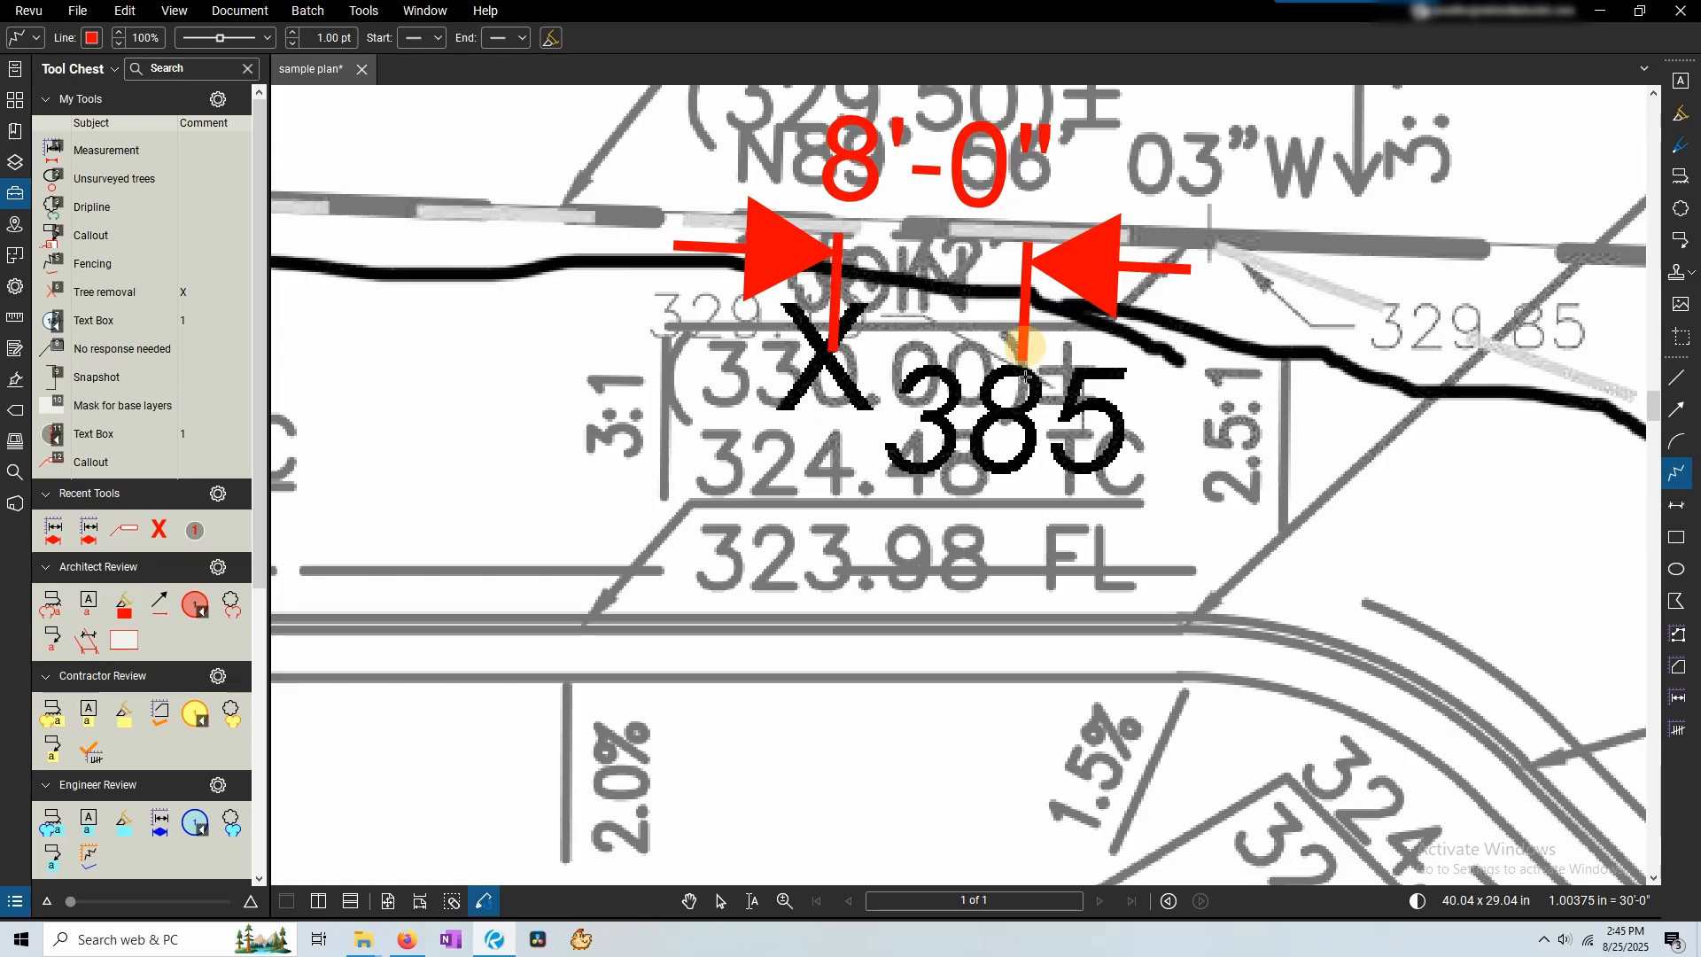
click(1017, 483)
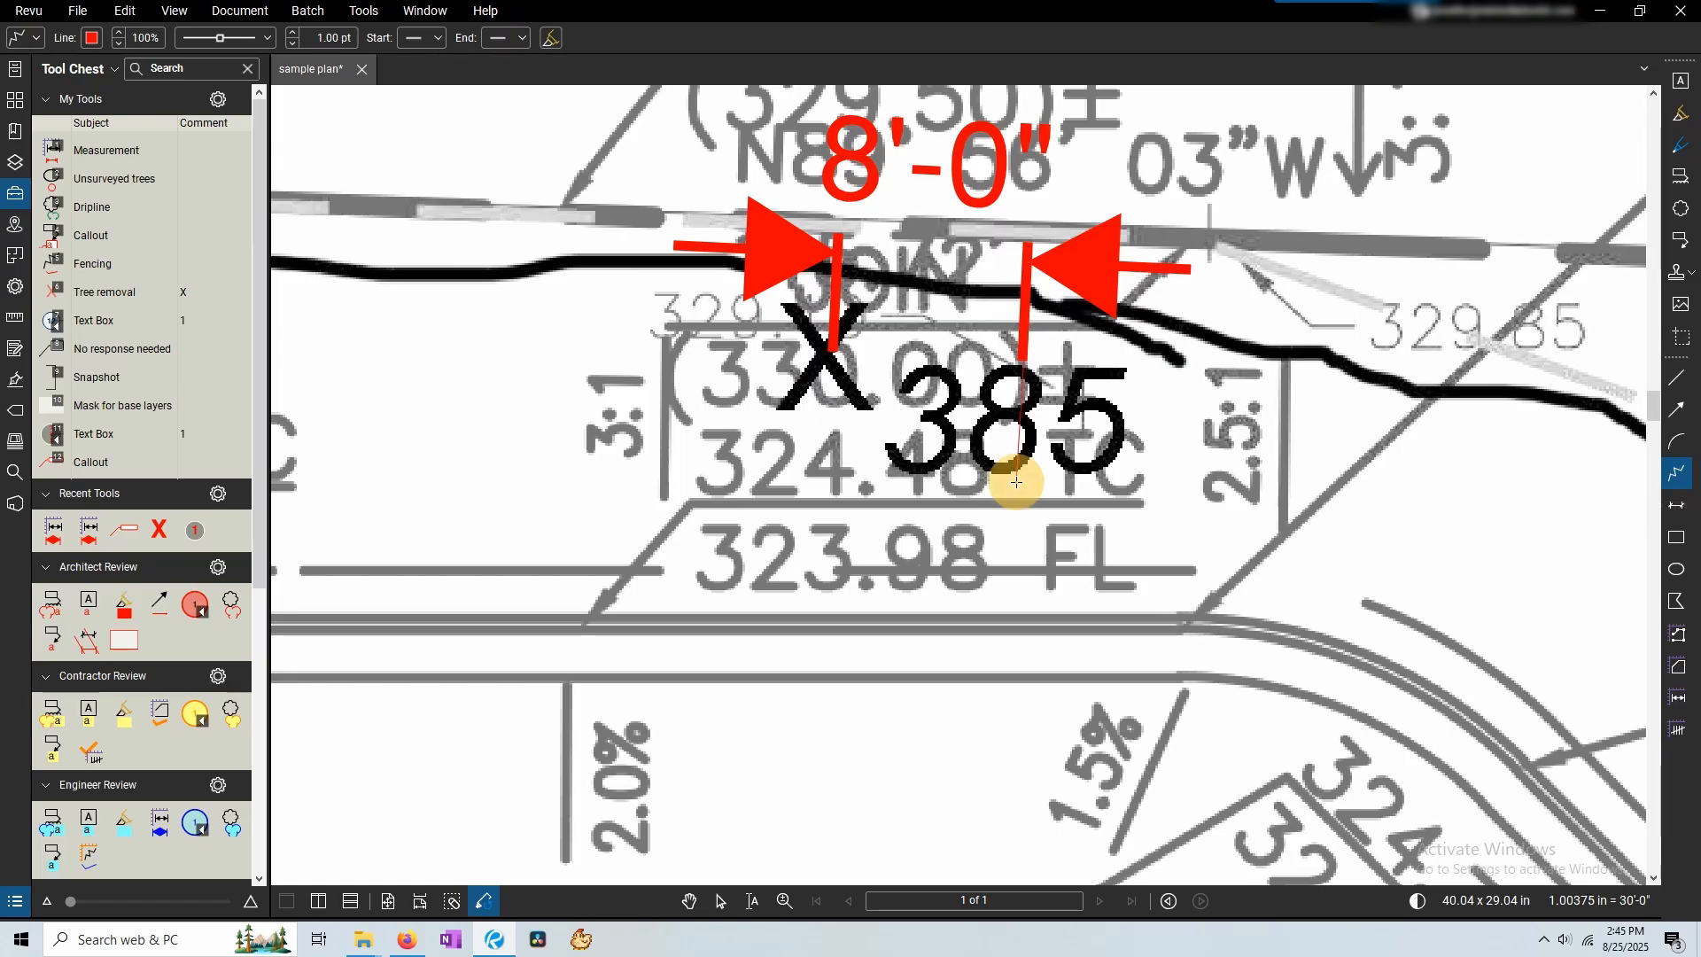
click(919, 556)
click(756, 560)
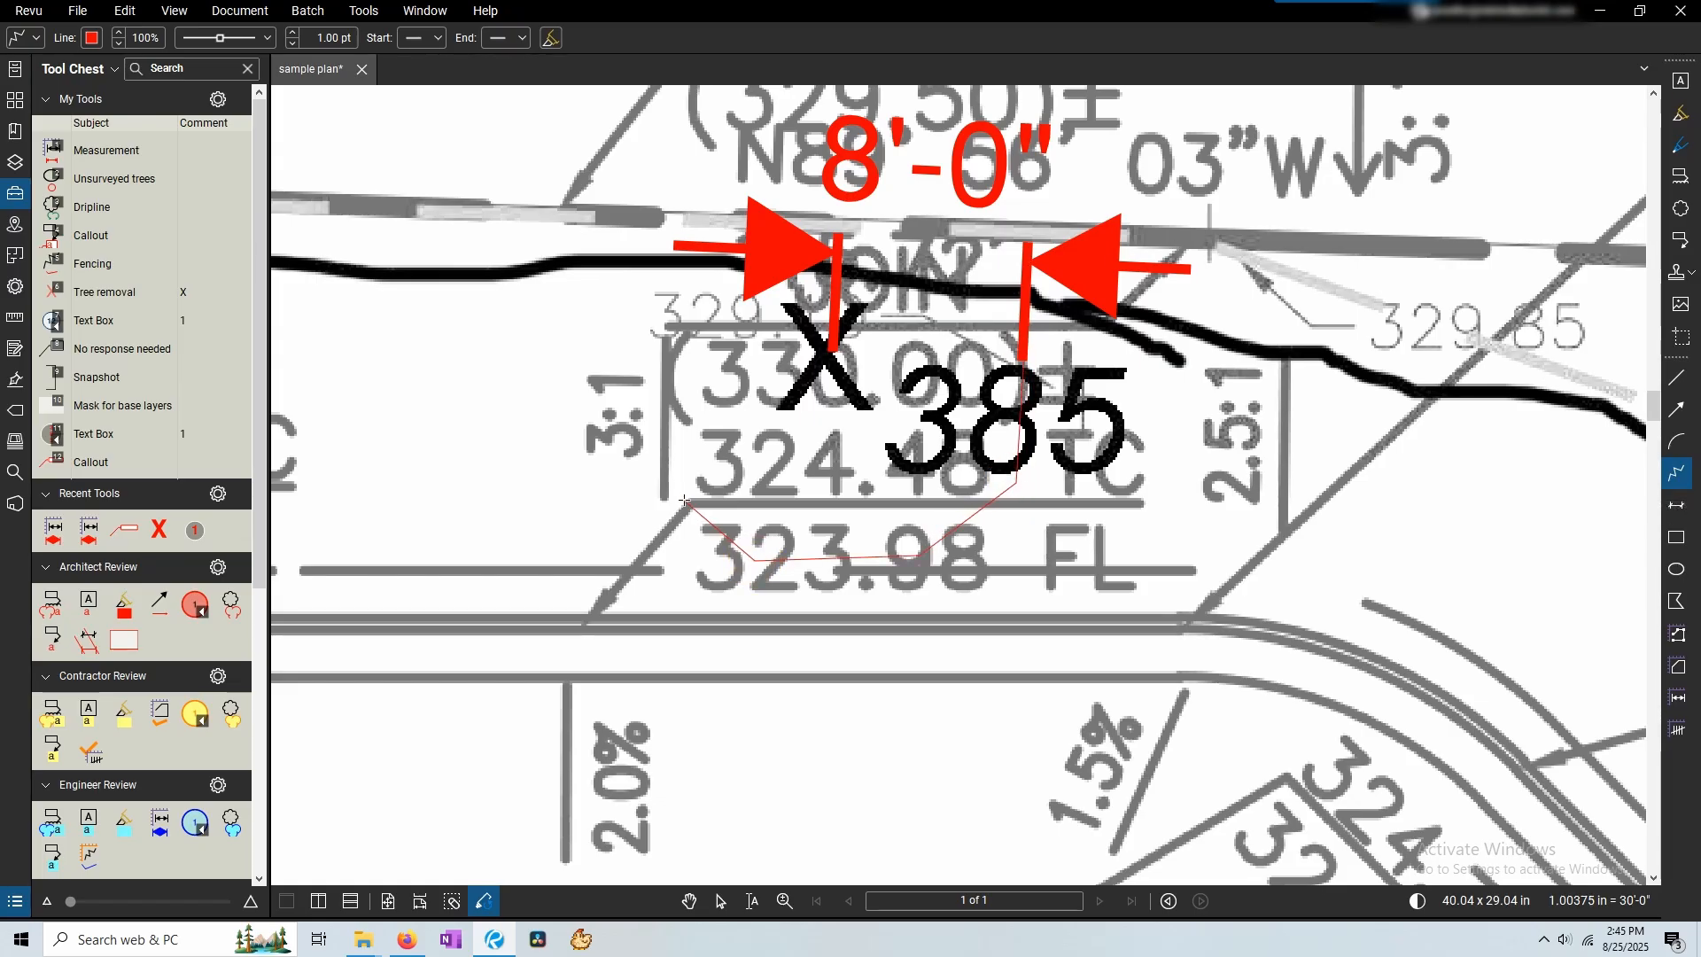
click(652, 486)
click(612, 370)
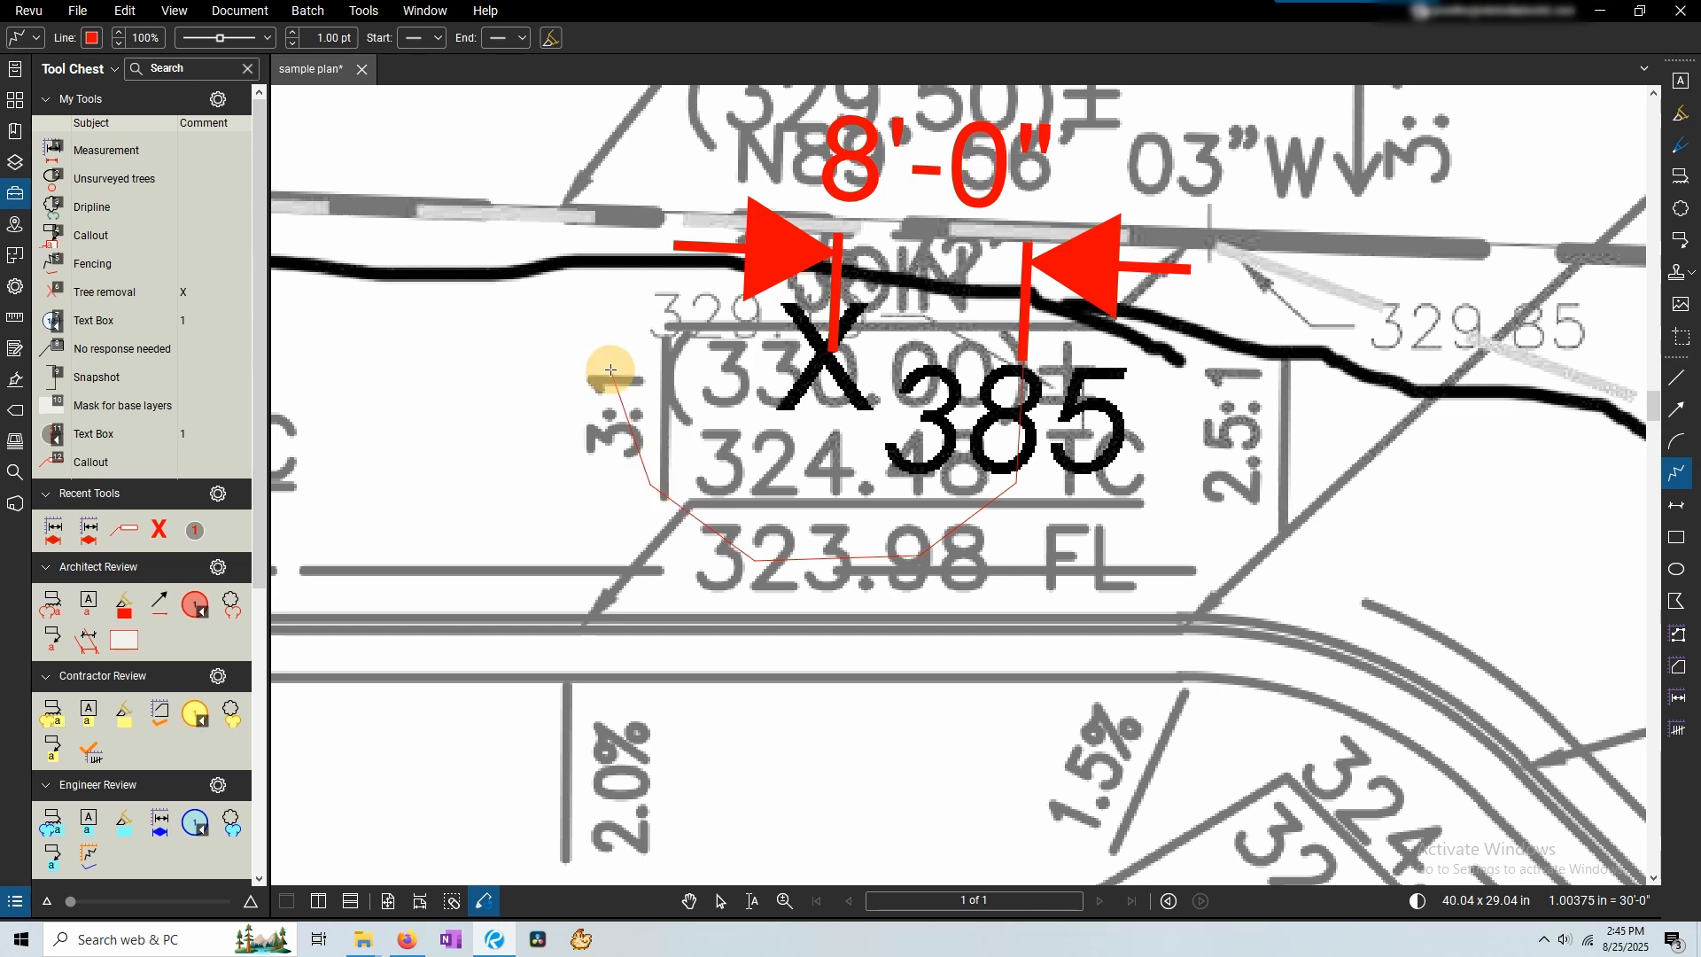
click(603, 228)
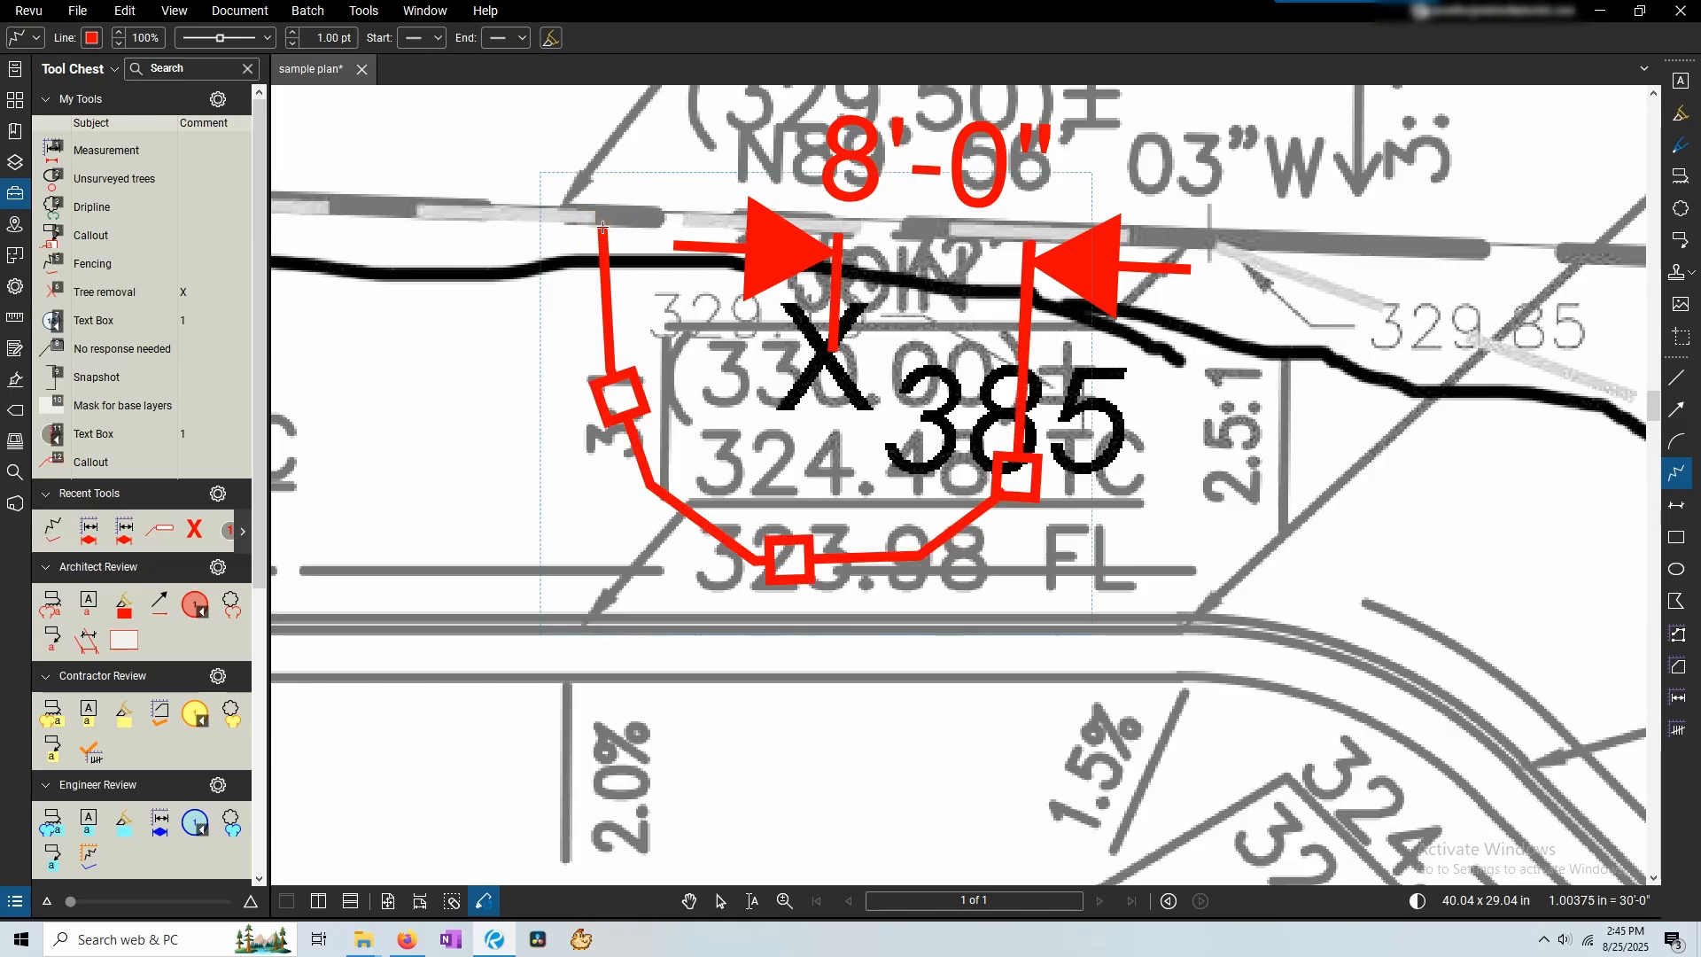
Delete the 8'-0" length measurement above tree 385, keeping the fence line.
scroll(667, 335, down, 3)
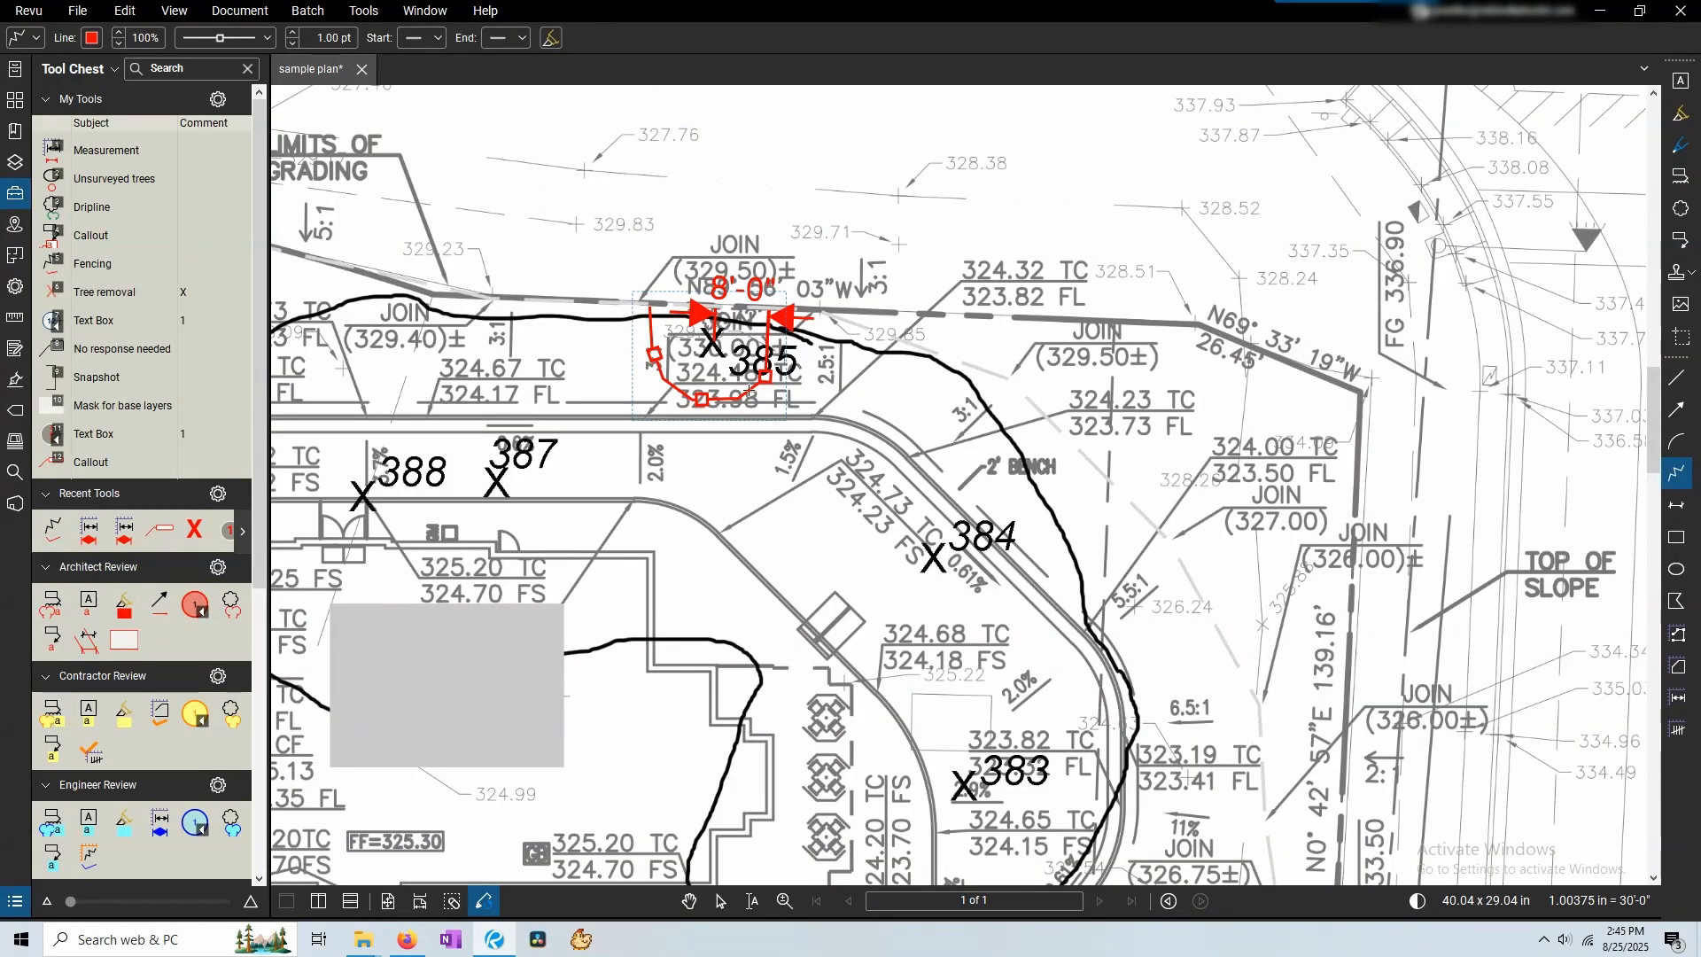
key(Escape)
click(707, 325)
click(803, 320)
click(735, 287)
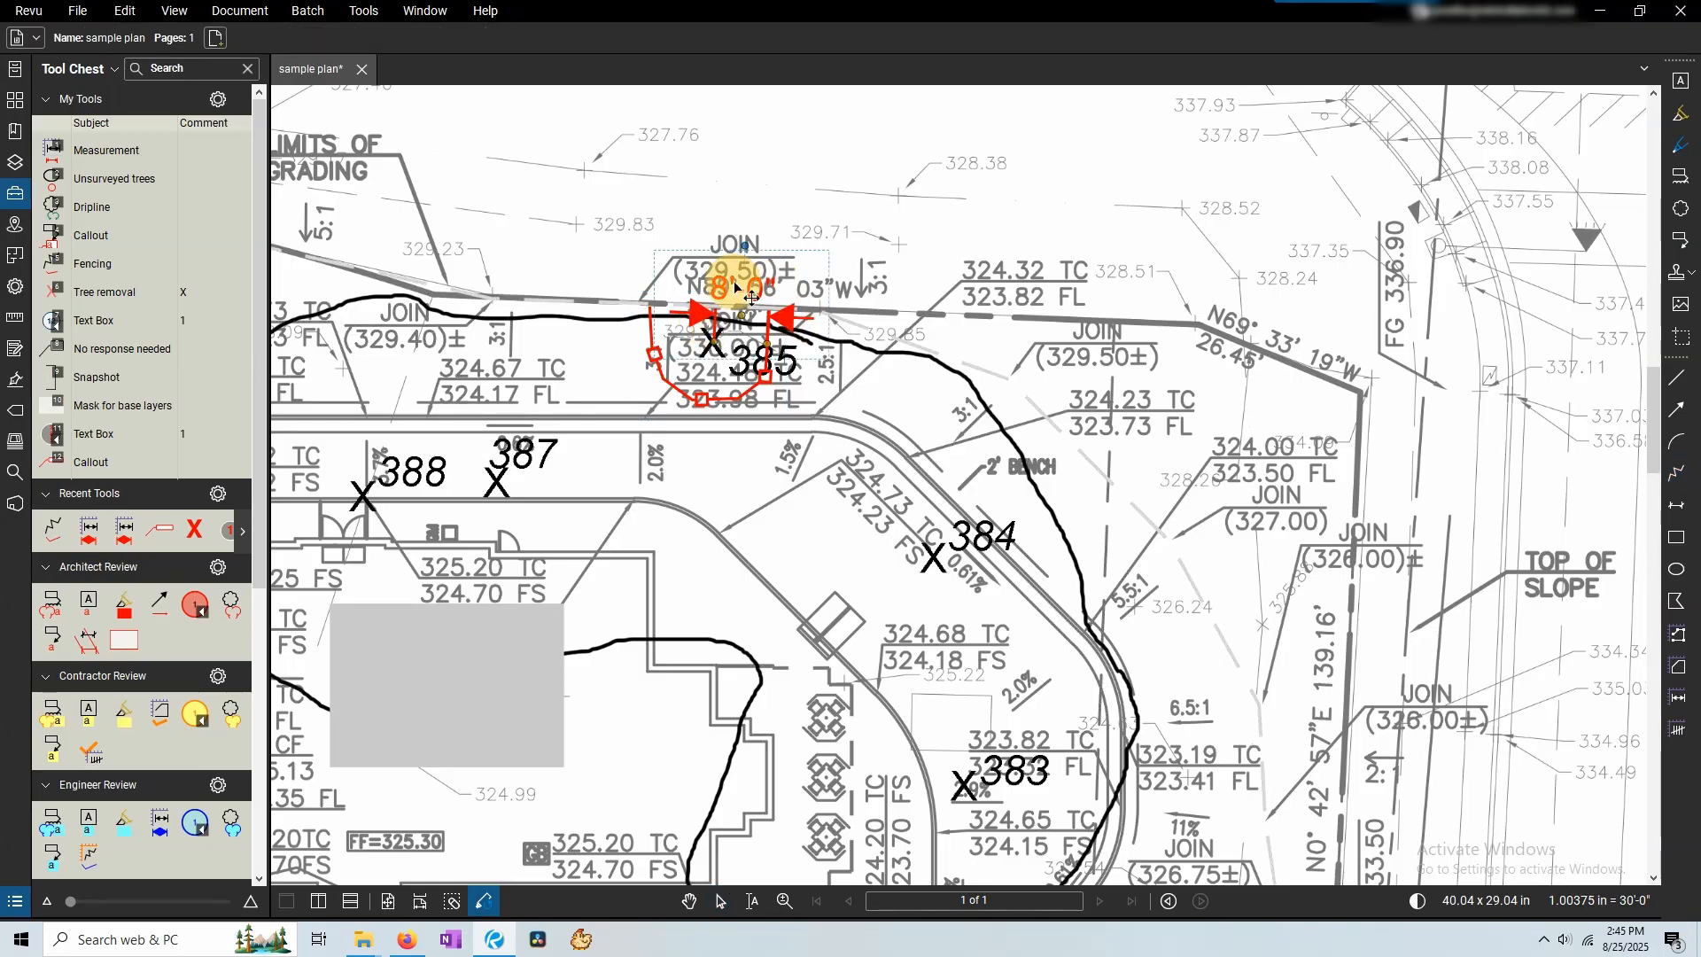
key(Delete)
Try the Insulation line style on the fence at tree 385, and restore Fenceline Square.
click(655, 354)
scroll(690, 349, up, 5)
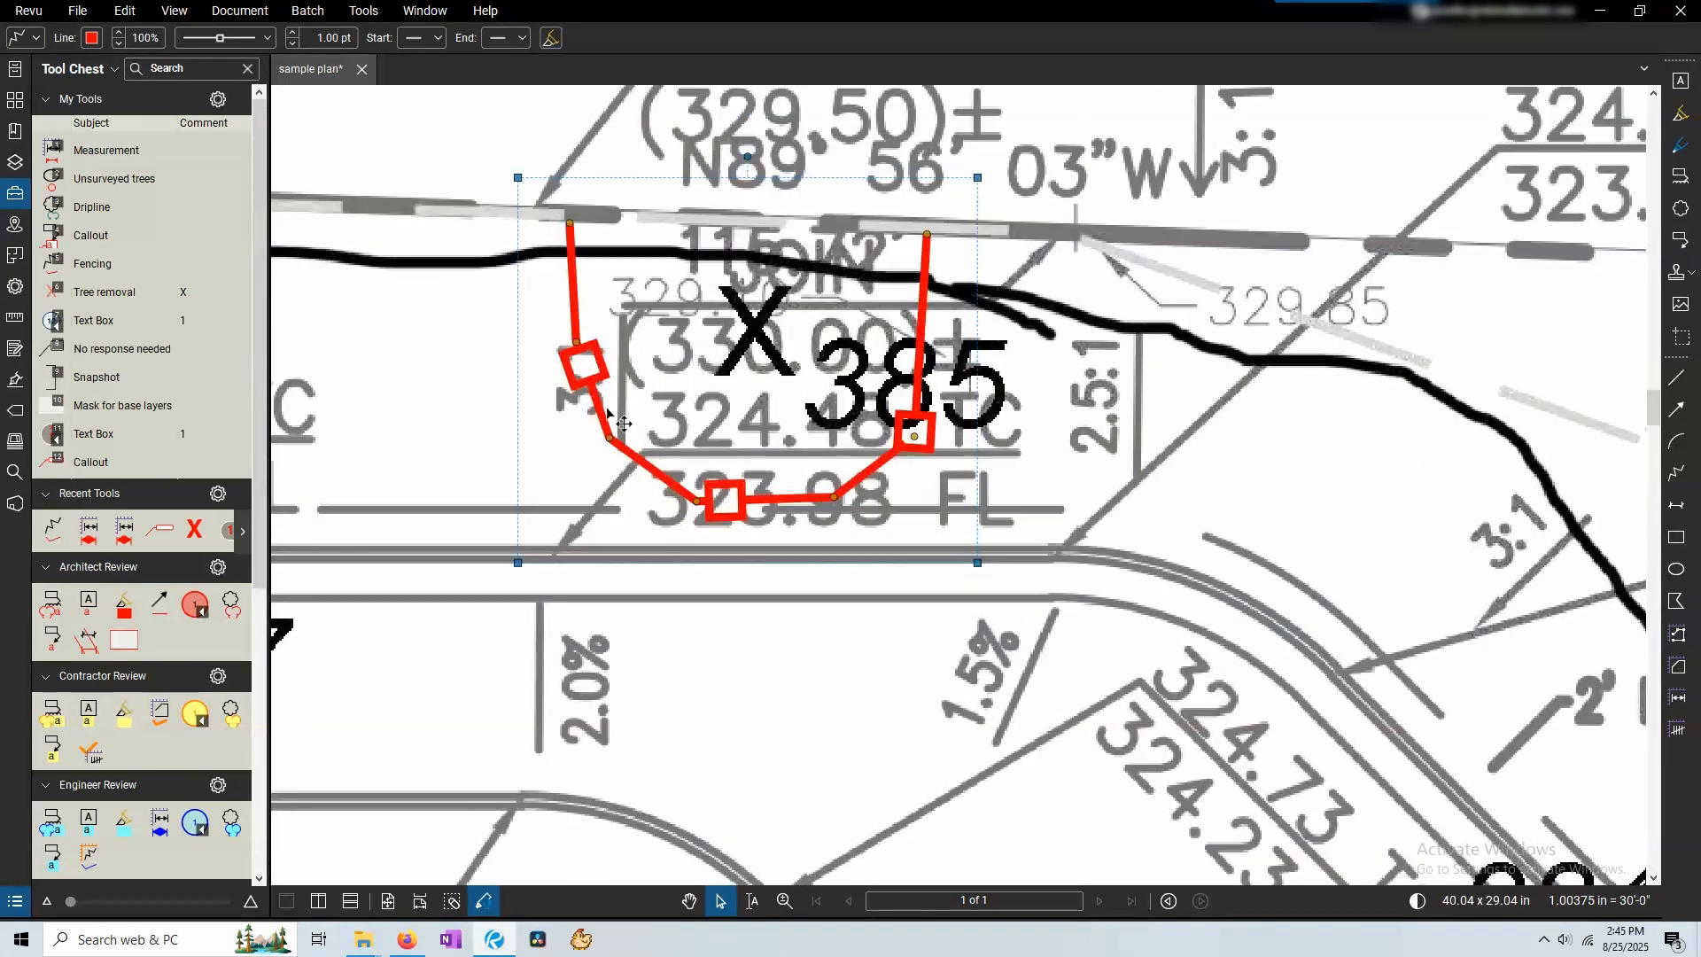
click(257, 38)
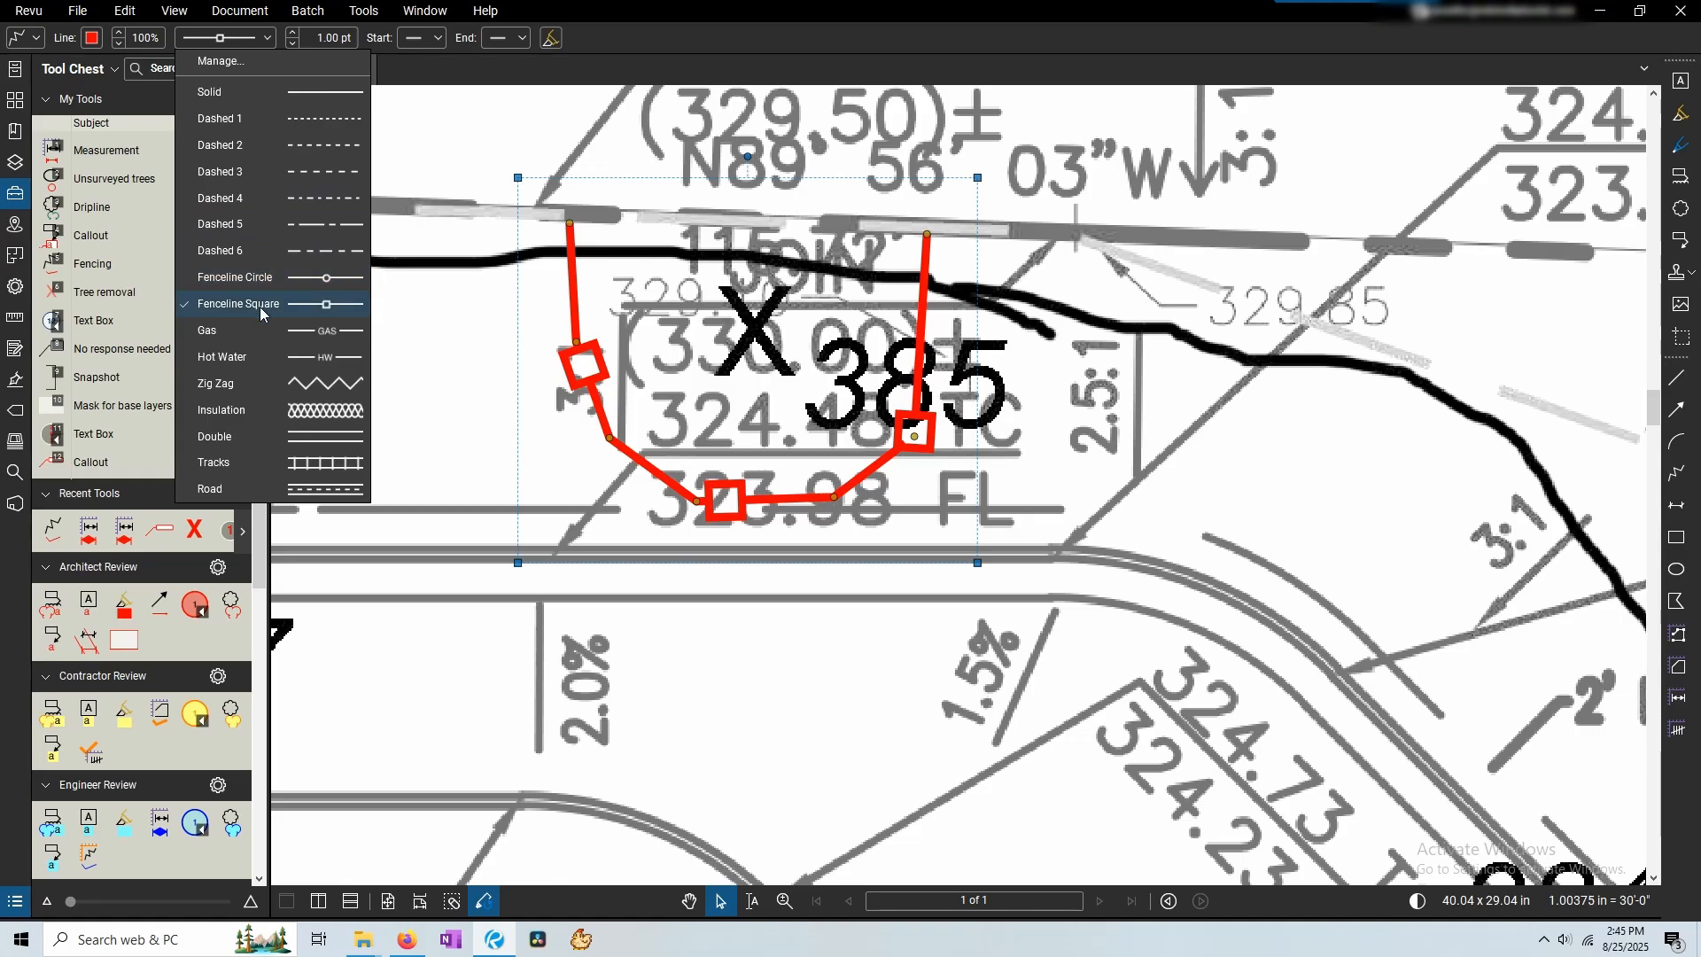
click(273, 406)
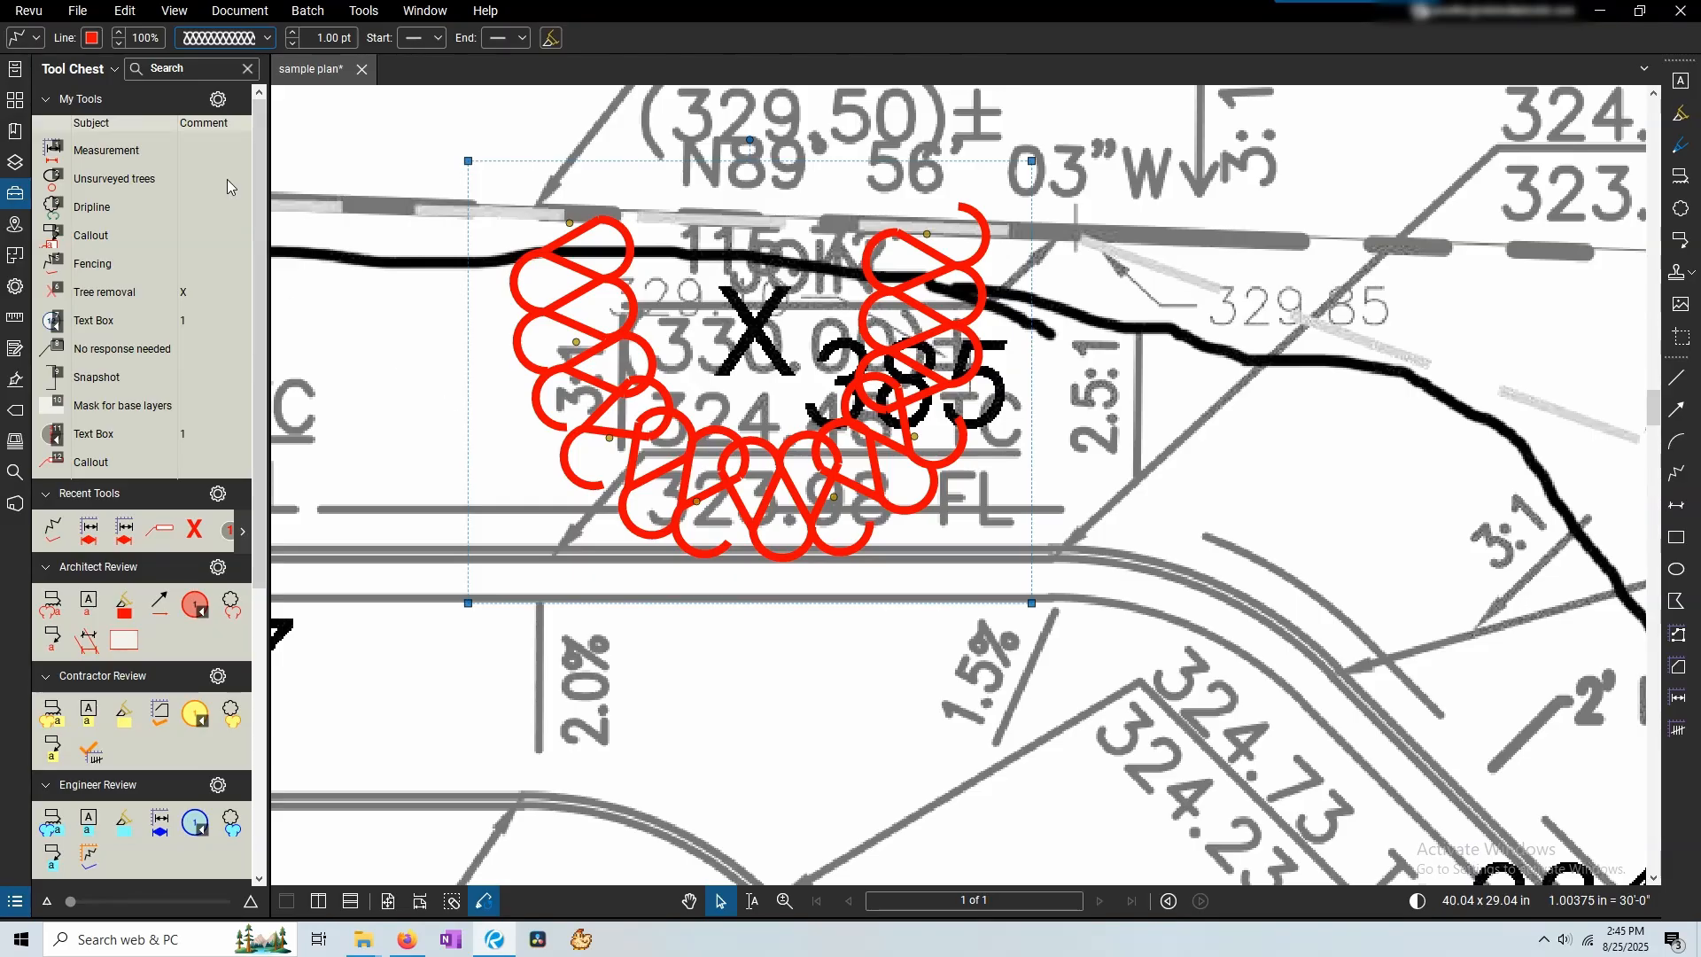
click(218, 38)
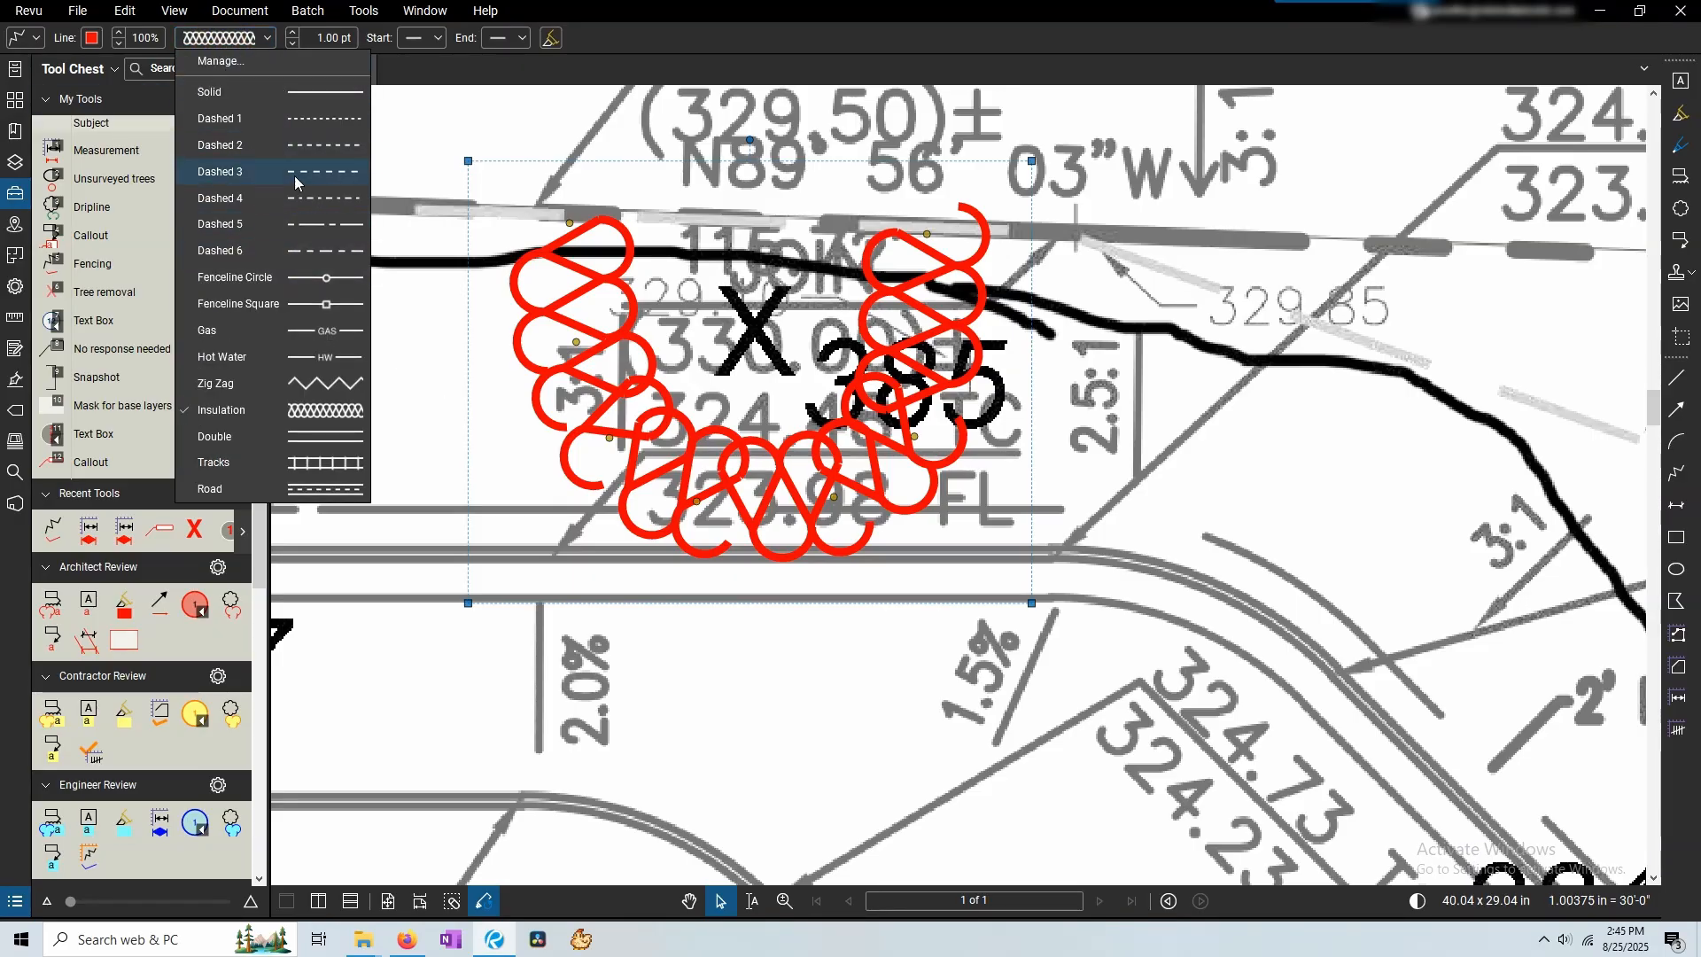
click(303, 294)
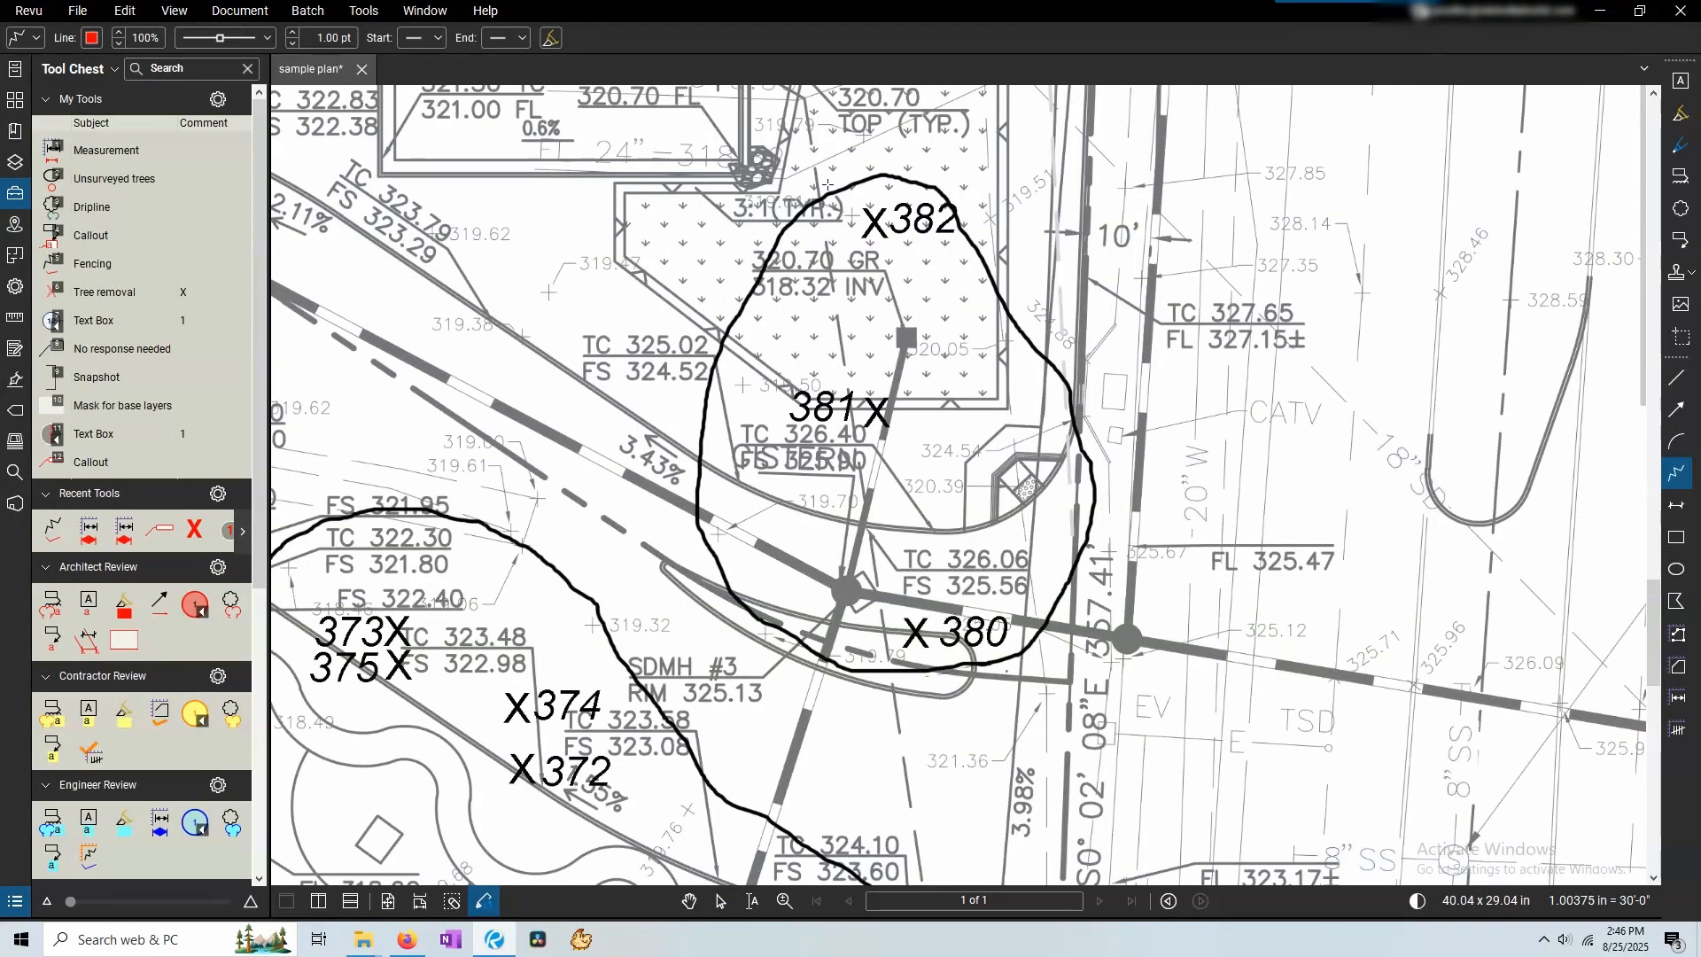
Draw a closed fence polyline just outside the dripline enclosing trees 380, 381 and 382.
click(793, 224)
click(901, 170)
click(1065, 328)
click(1103, 558)
click(1012, 675)
click(890, 687)
click(841, 672)
click(719, 606)
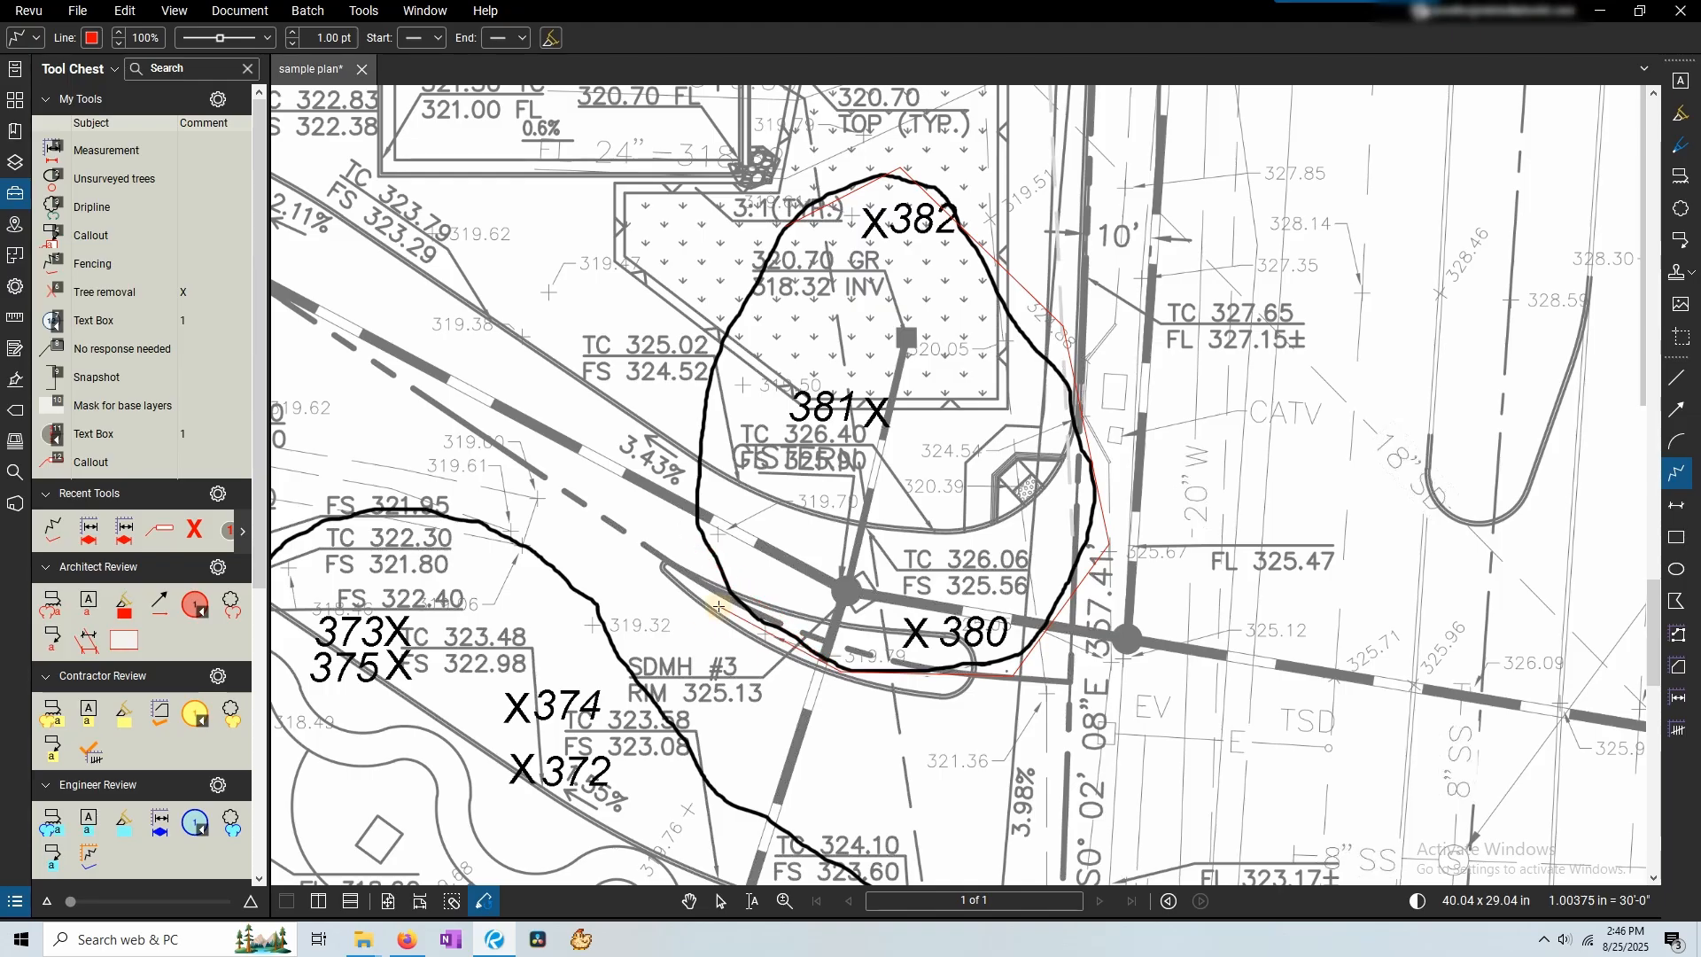
click(688, 502)
click(724, 291)
scroll(764, 234, up, 3)
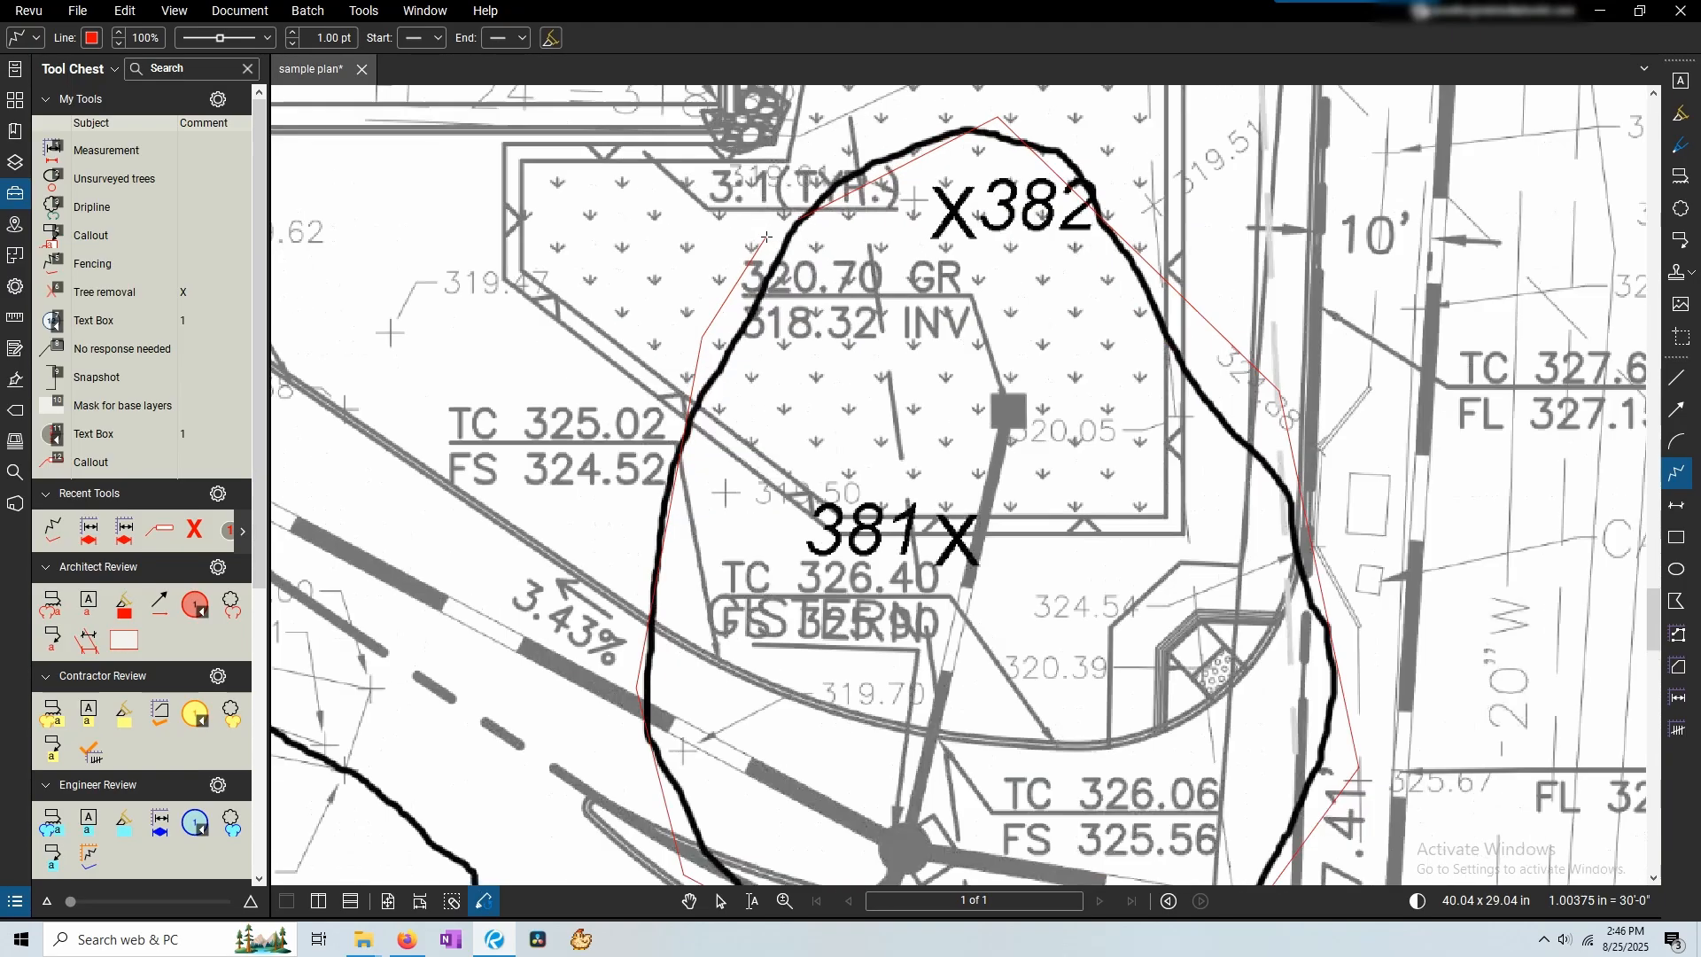
scroll(766, 238, up, 2)
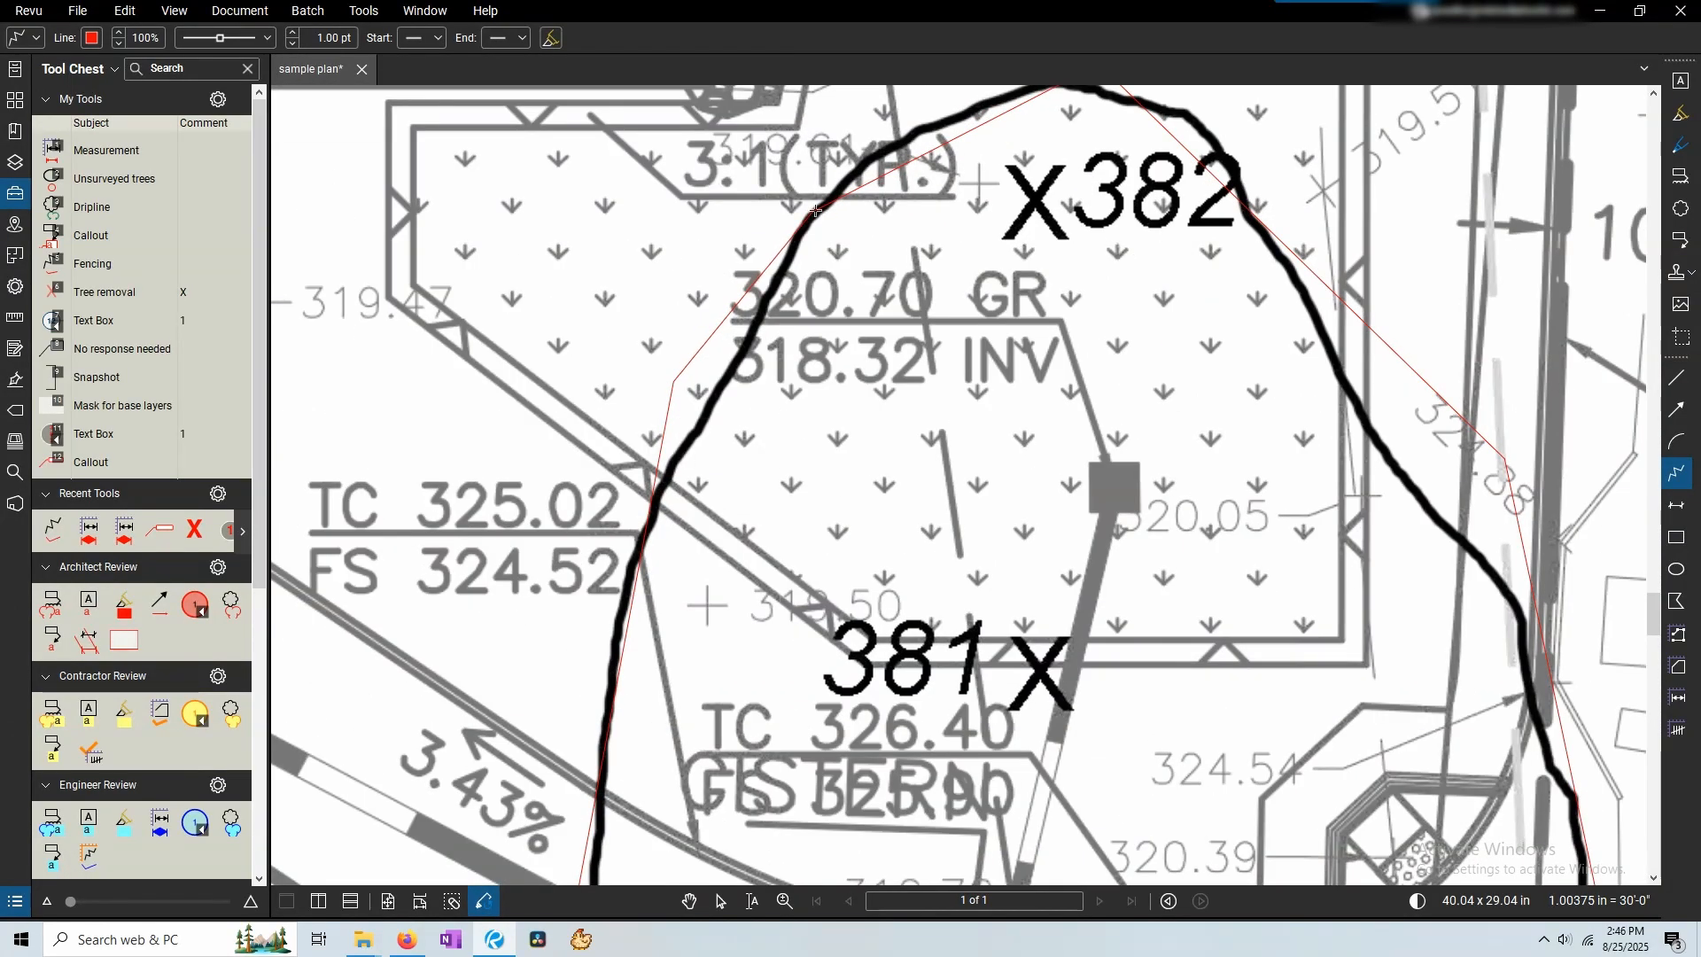
double_click(816, 210)
Draw a trial open fence line in the road area east of trees 380 to 382, and delete it.
scroll(816, 210, down, 5)
scroll(1048, 474, up, 1)
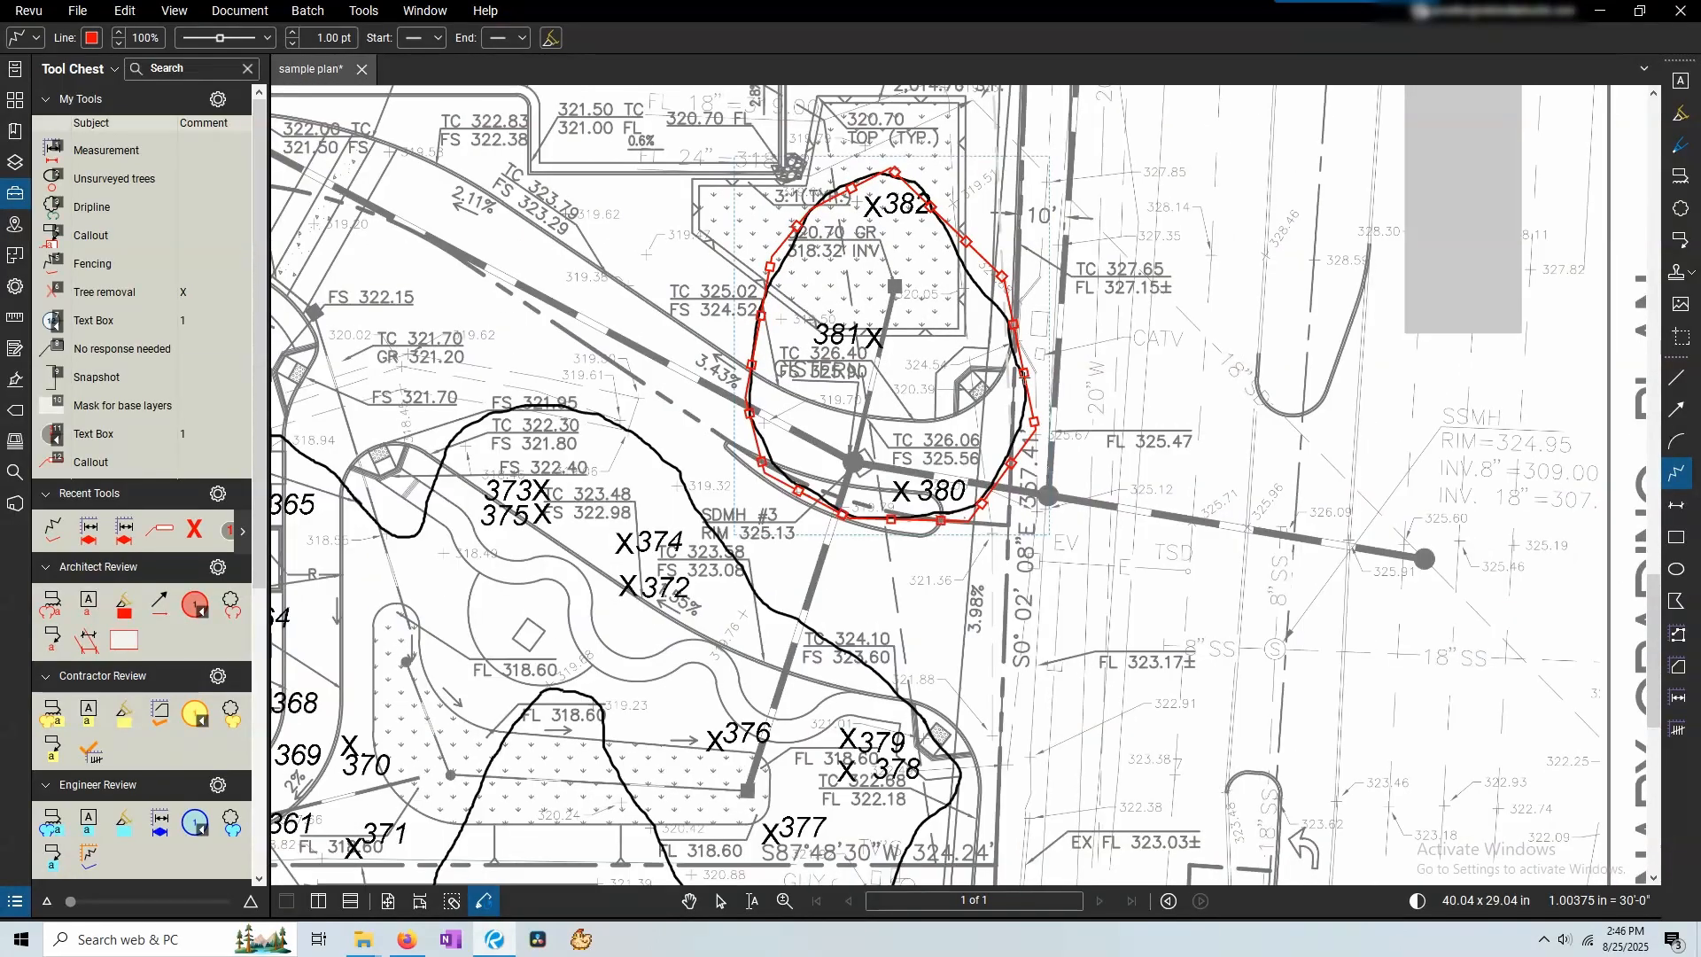
scroll(1048, 474, down, 2)
click(1087, 427)
click(1140, 276)
click(1274, 208)
double_click(1335, 214)
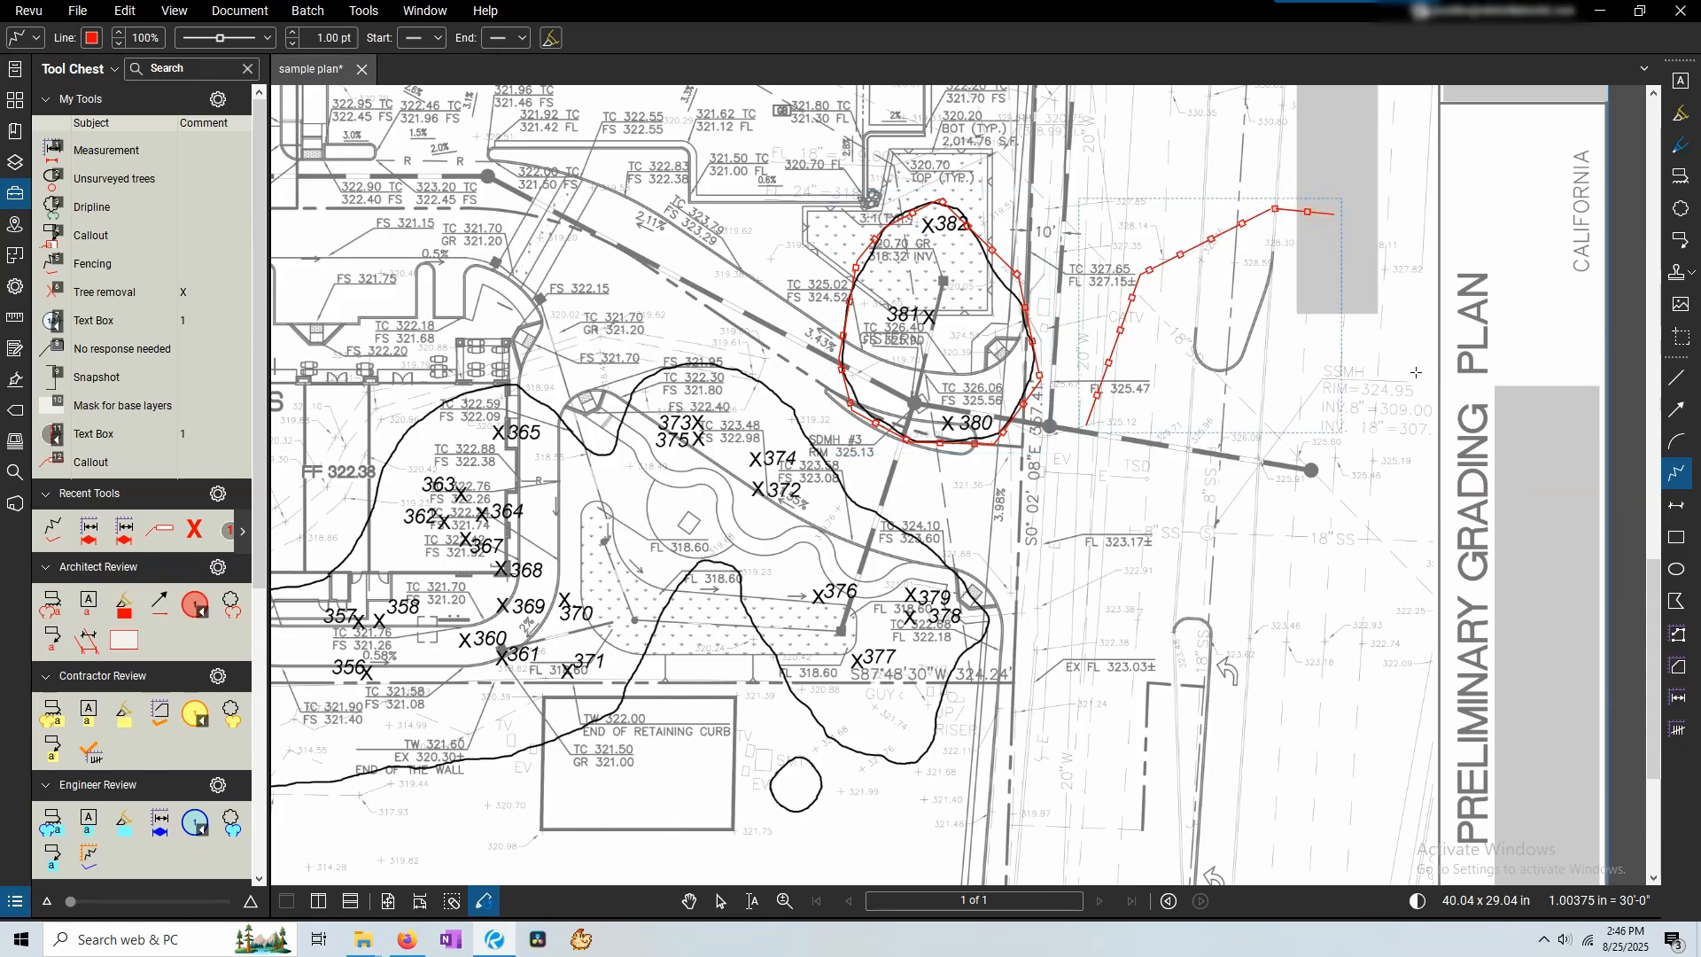
click(1222, 236)
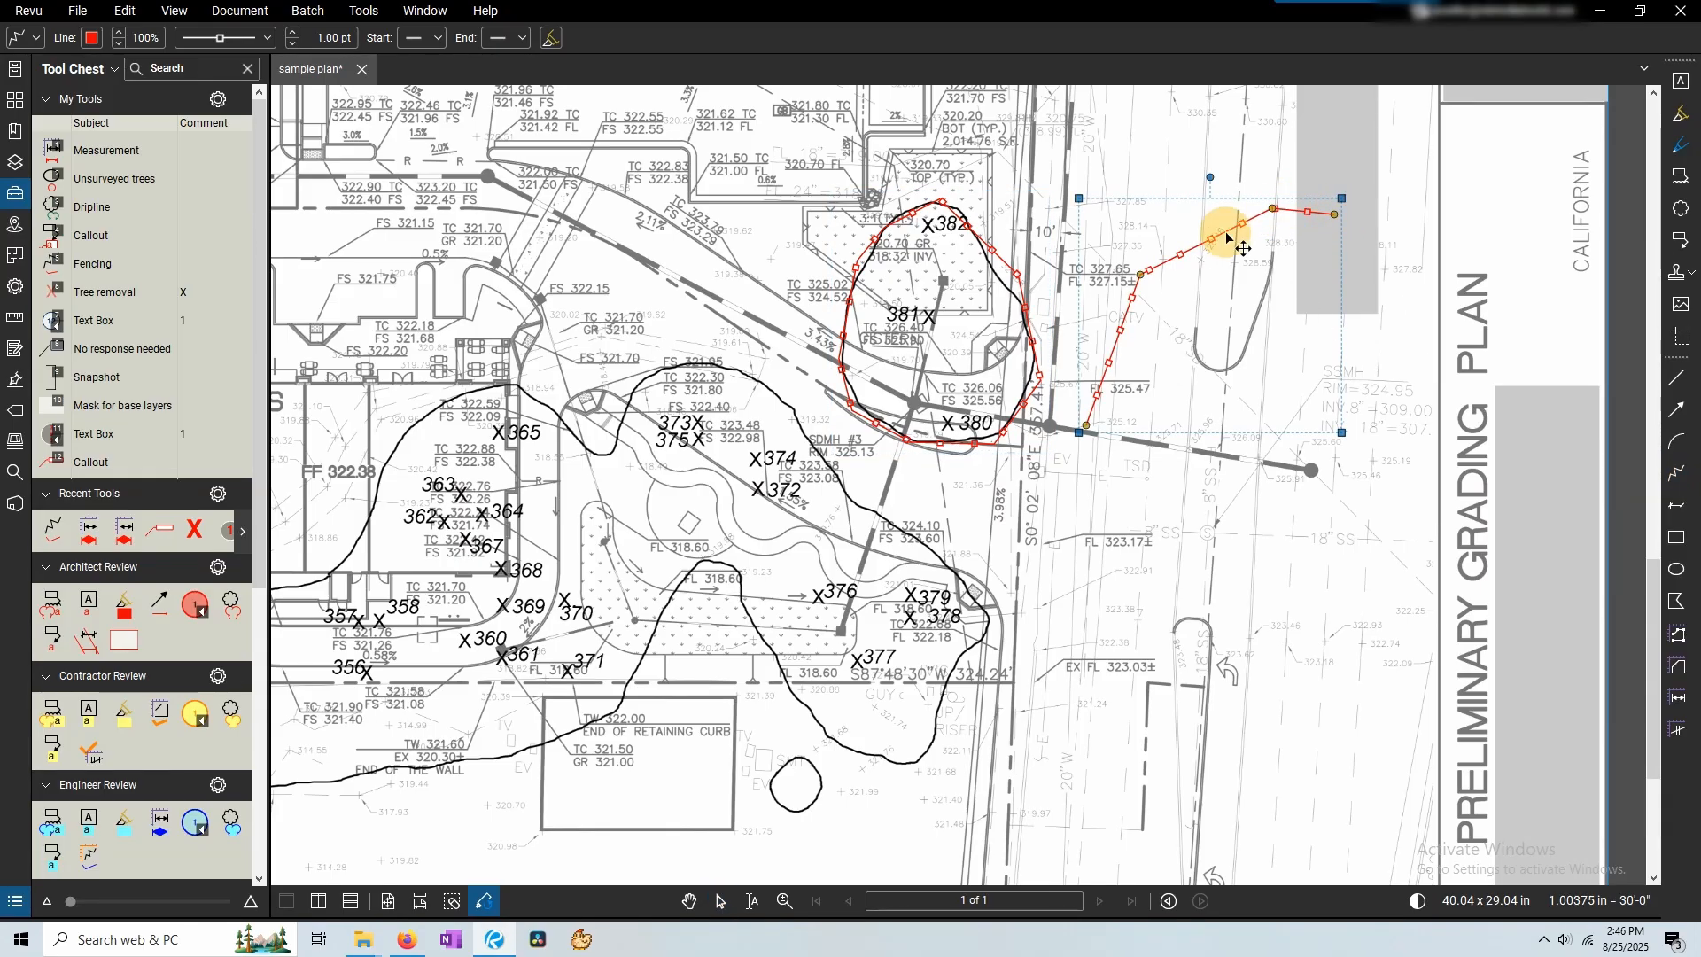
key(Delete)
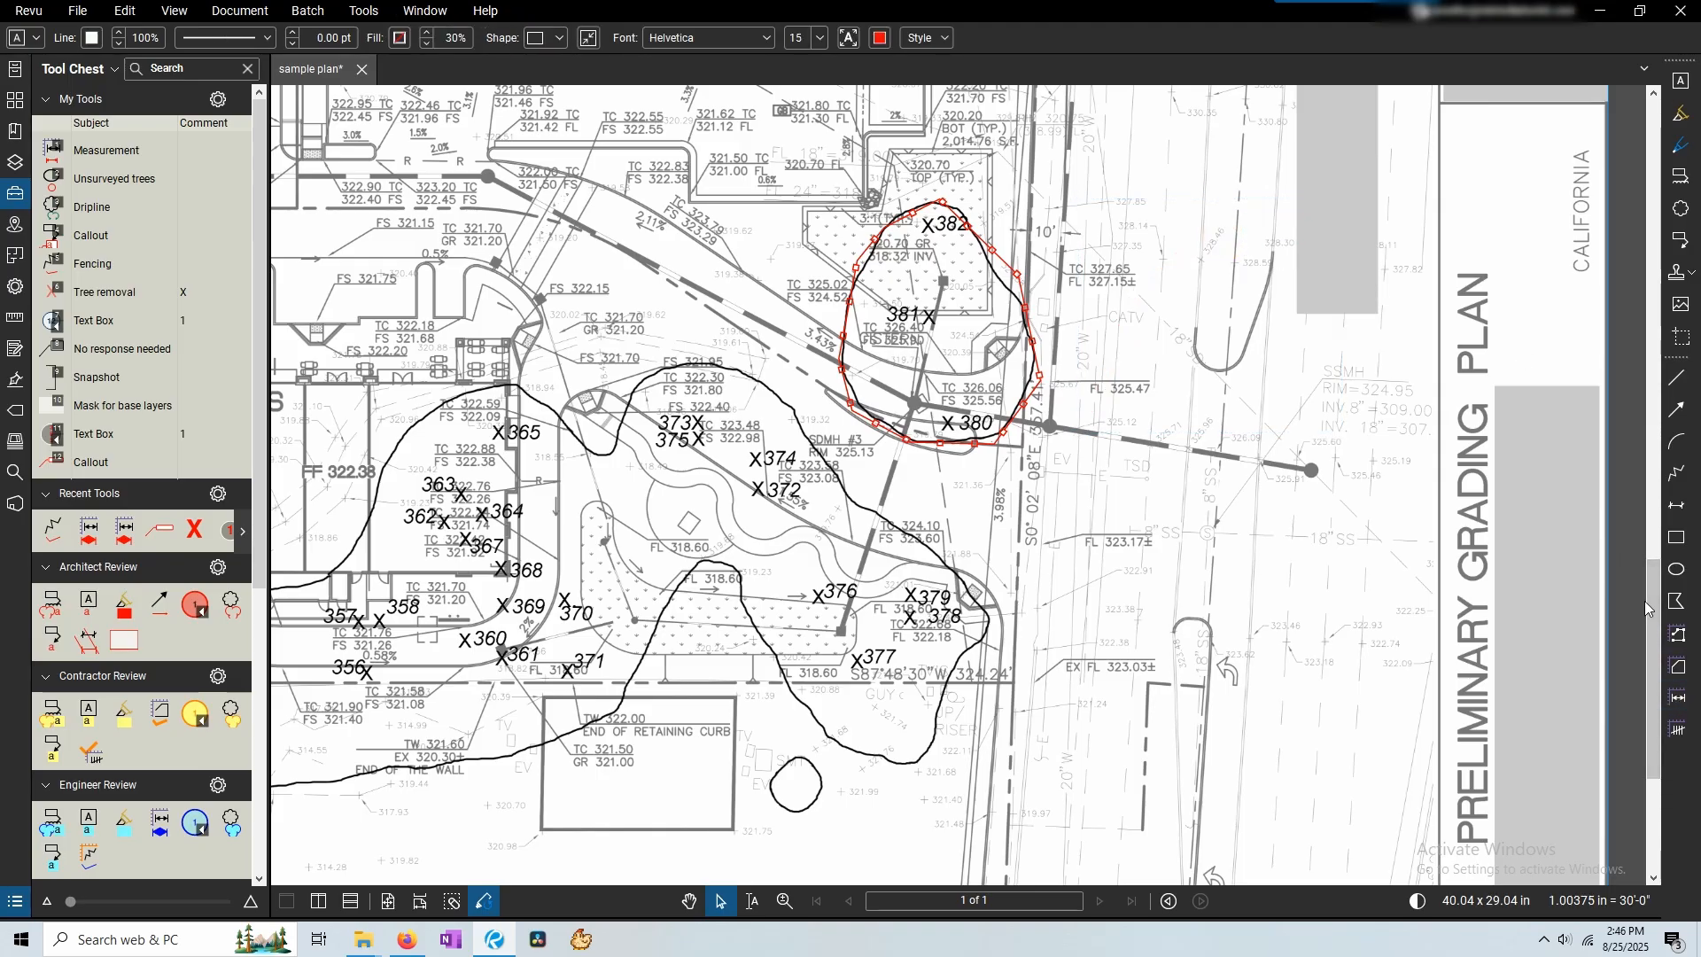
Draw a fence polyline from the dashed boundary west of tree 350, along the curb north of trees 350 to 352, and down to the boundary east of tree 352.
click(1688, 475)
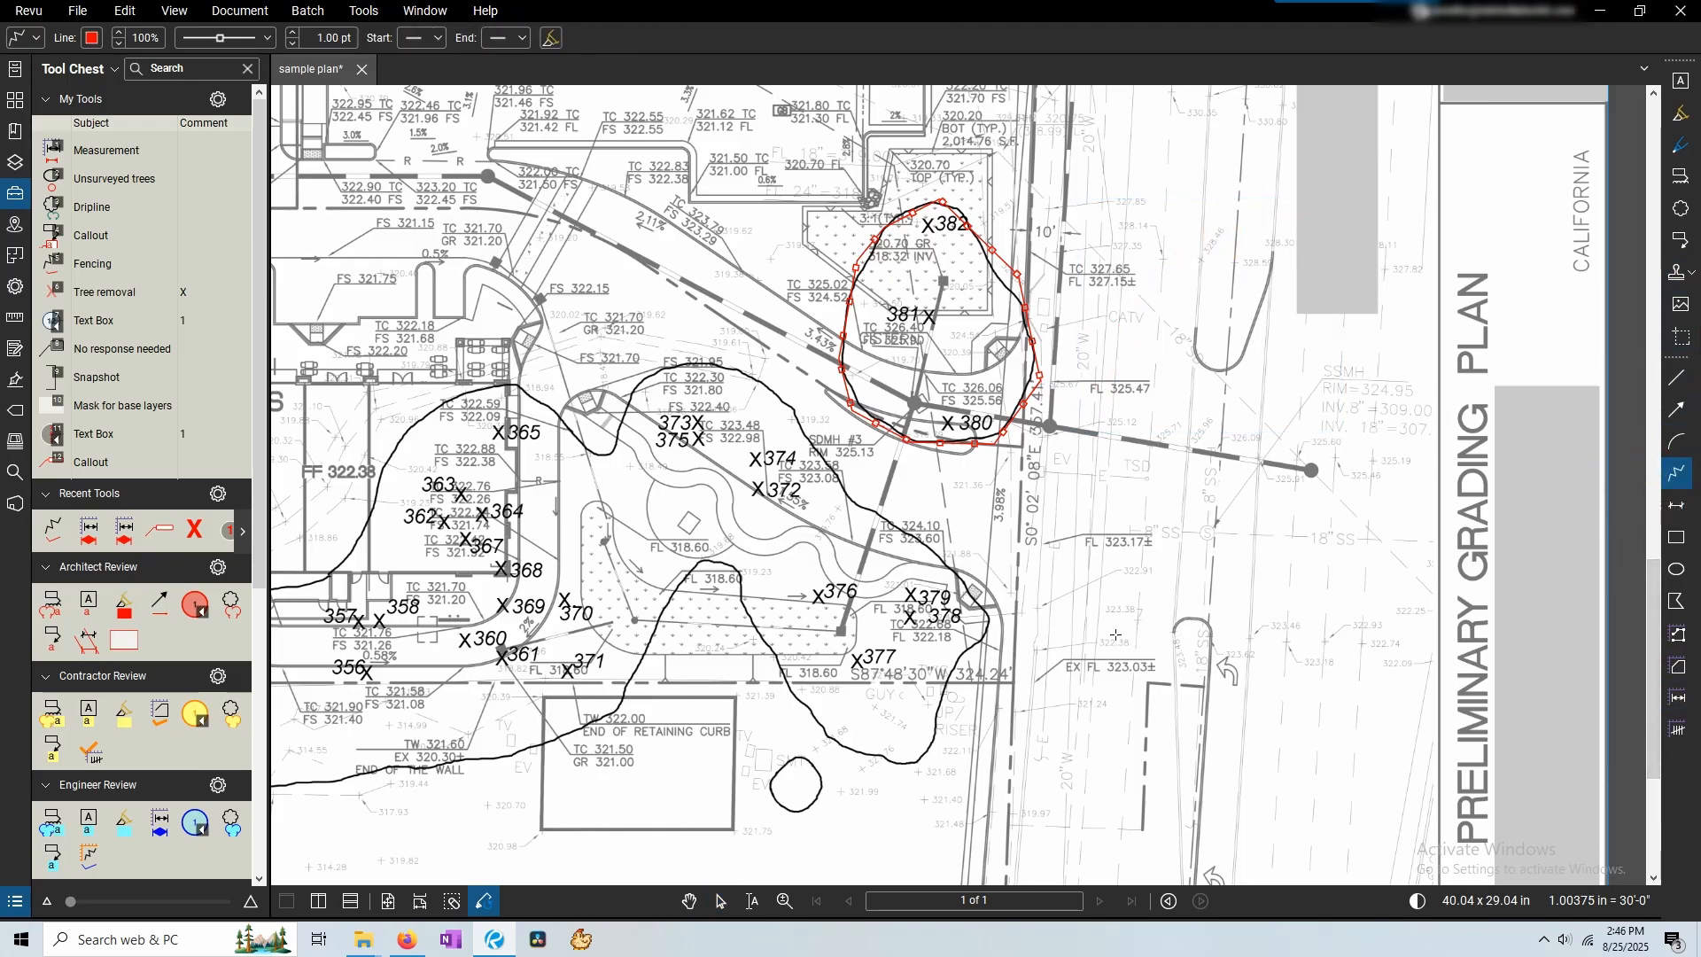
scroll(1151, 611, down, 3)
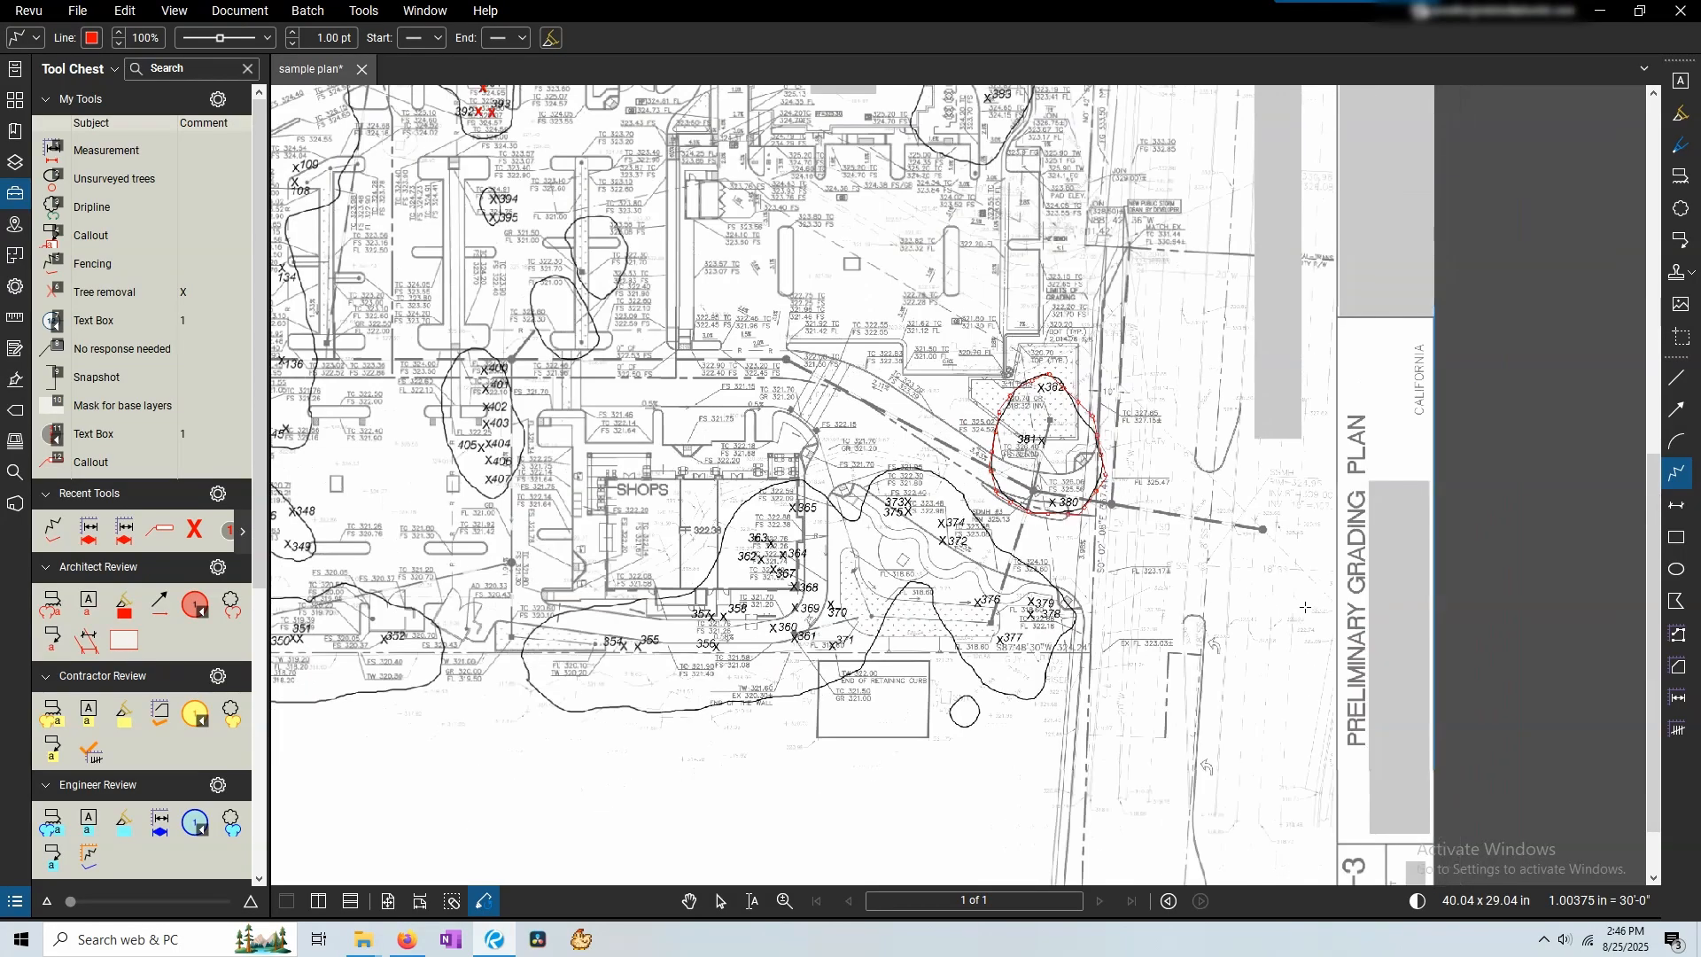
scroll(606, 301, up, 5)
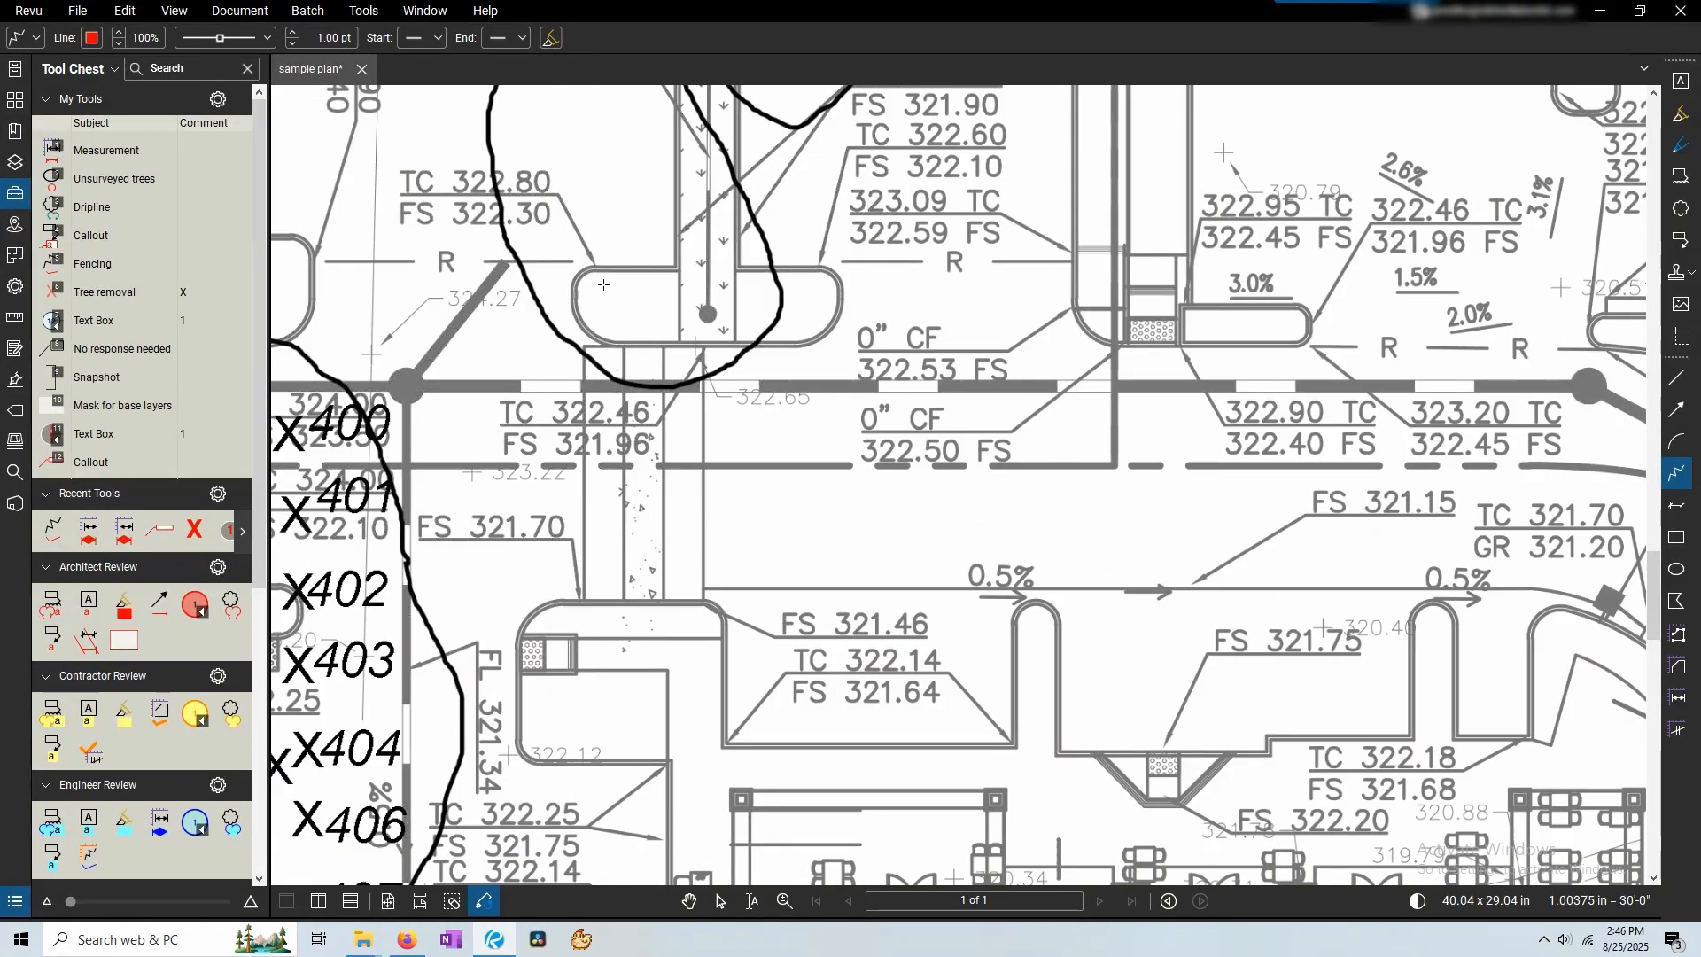
scroll(610, 468, down, 4)
scroll(610, 469, up, 1)
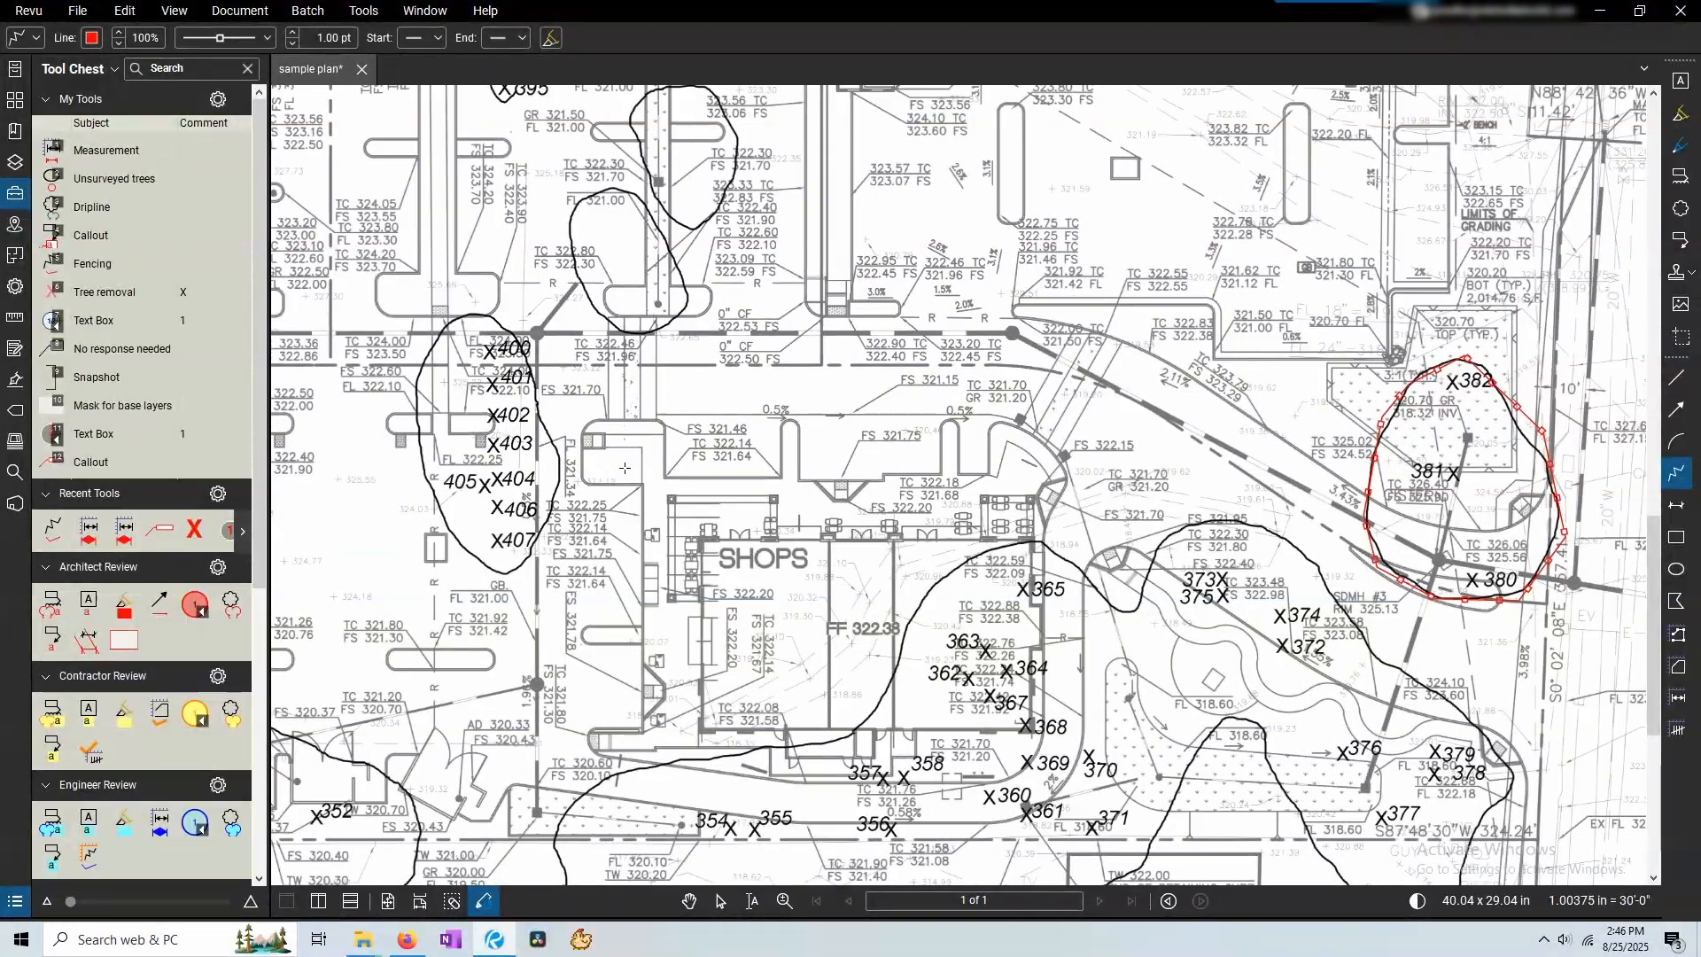
scroll(624, 468, down, 3)
scroll(523, 617, up, 5)
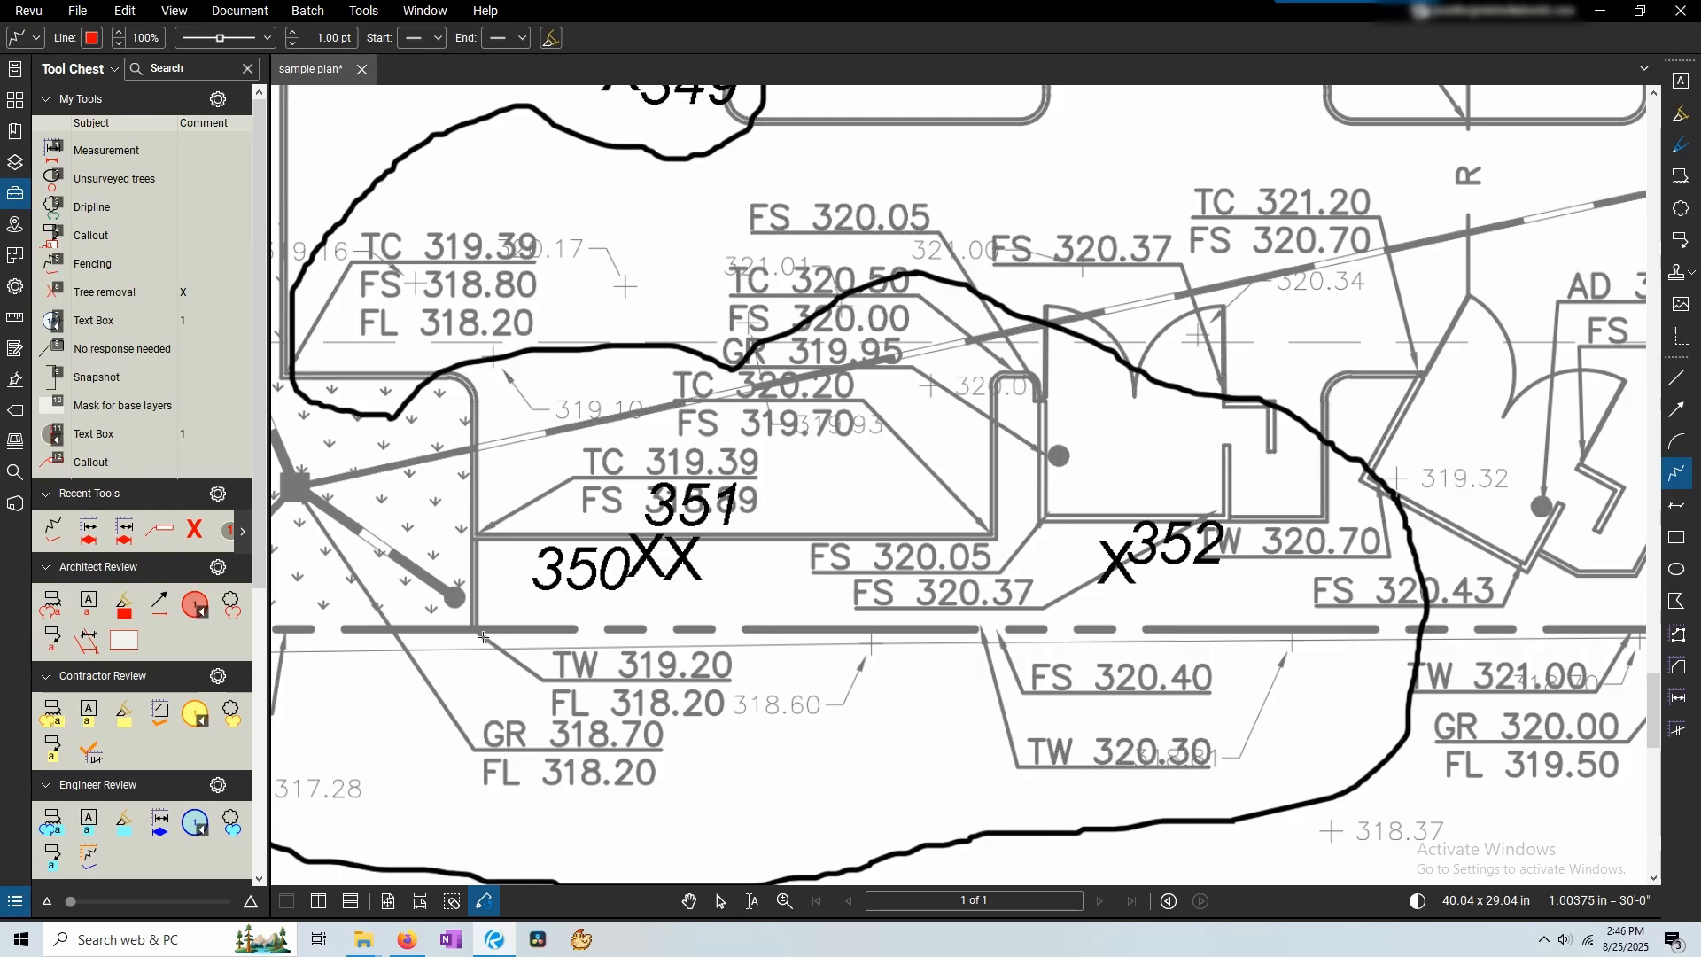
drag(484, 630, 474, 556)
click(484, 544)
click(1045, 530)
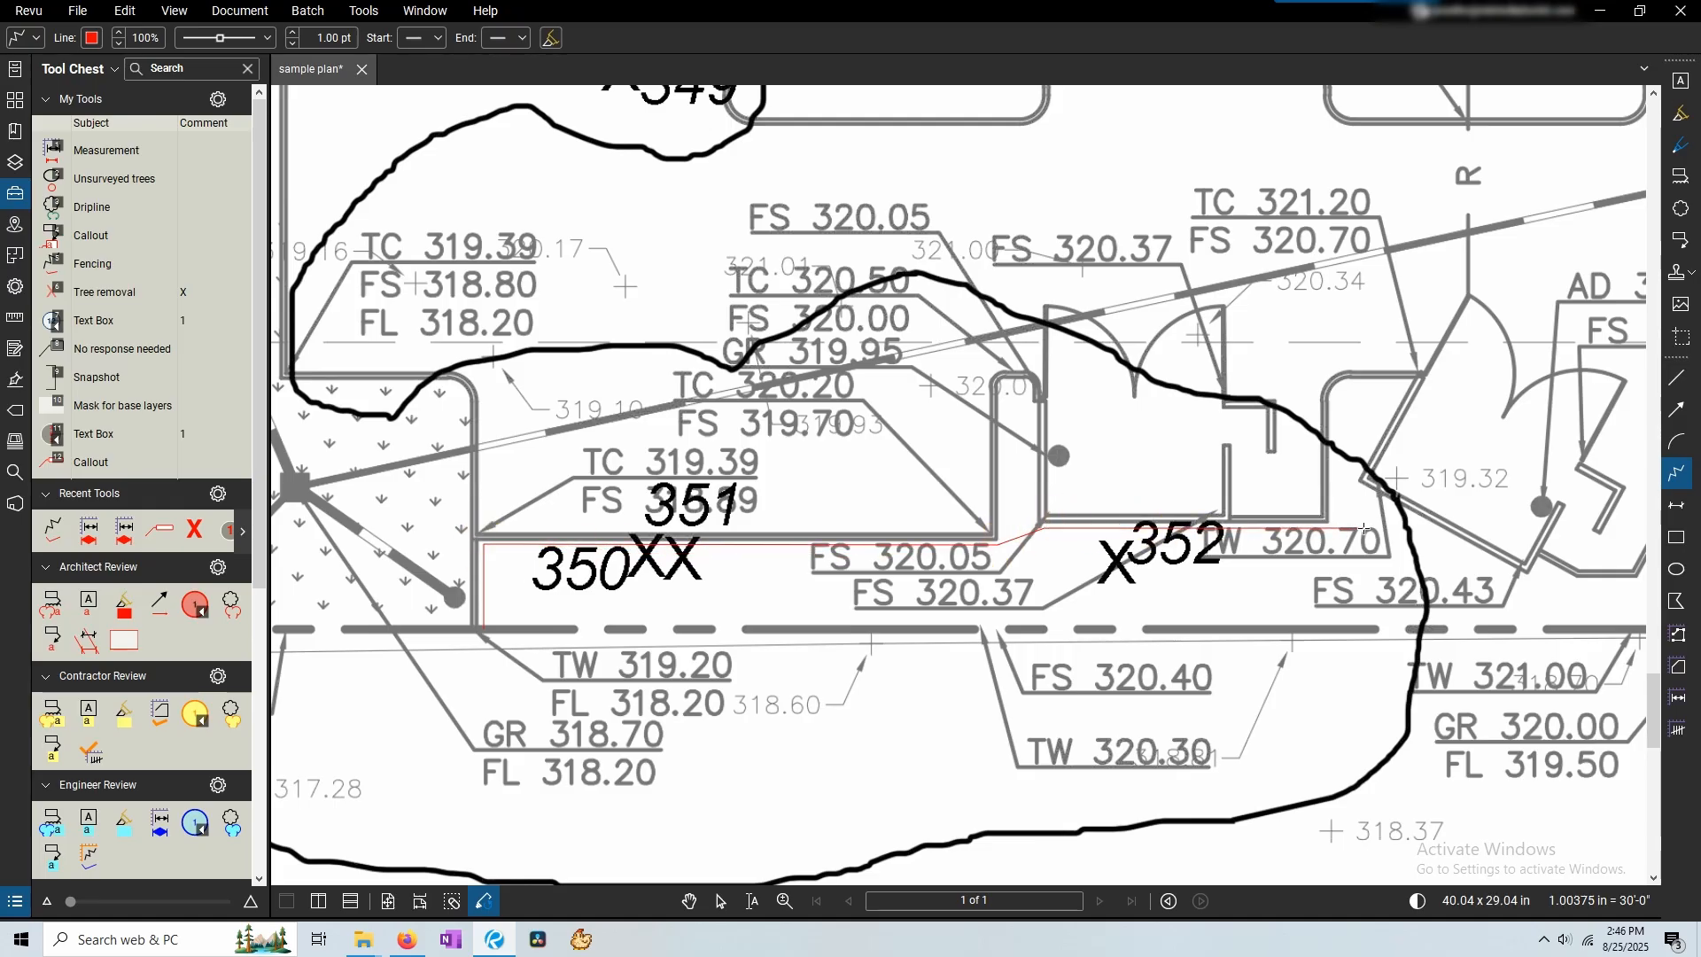
click(1398, 529)
double_click(1435, 624)
scroll(1436, 623, down, 2)
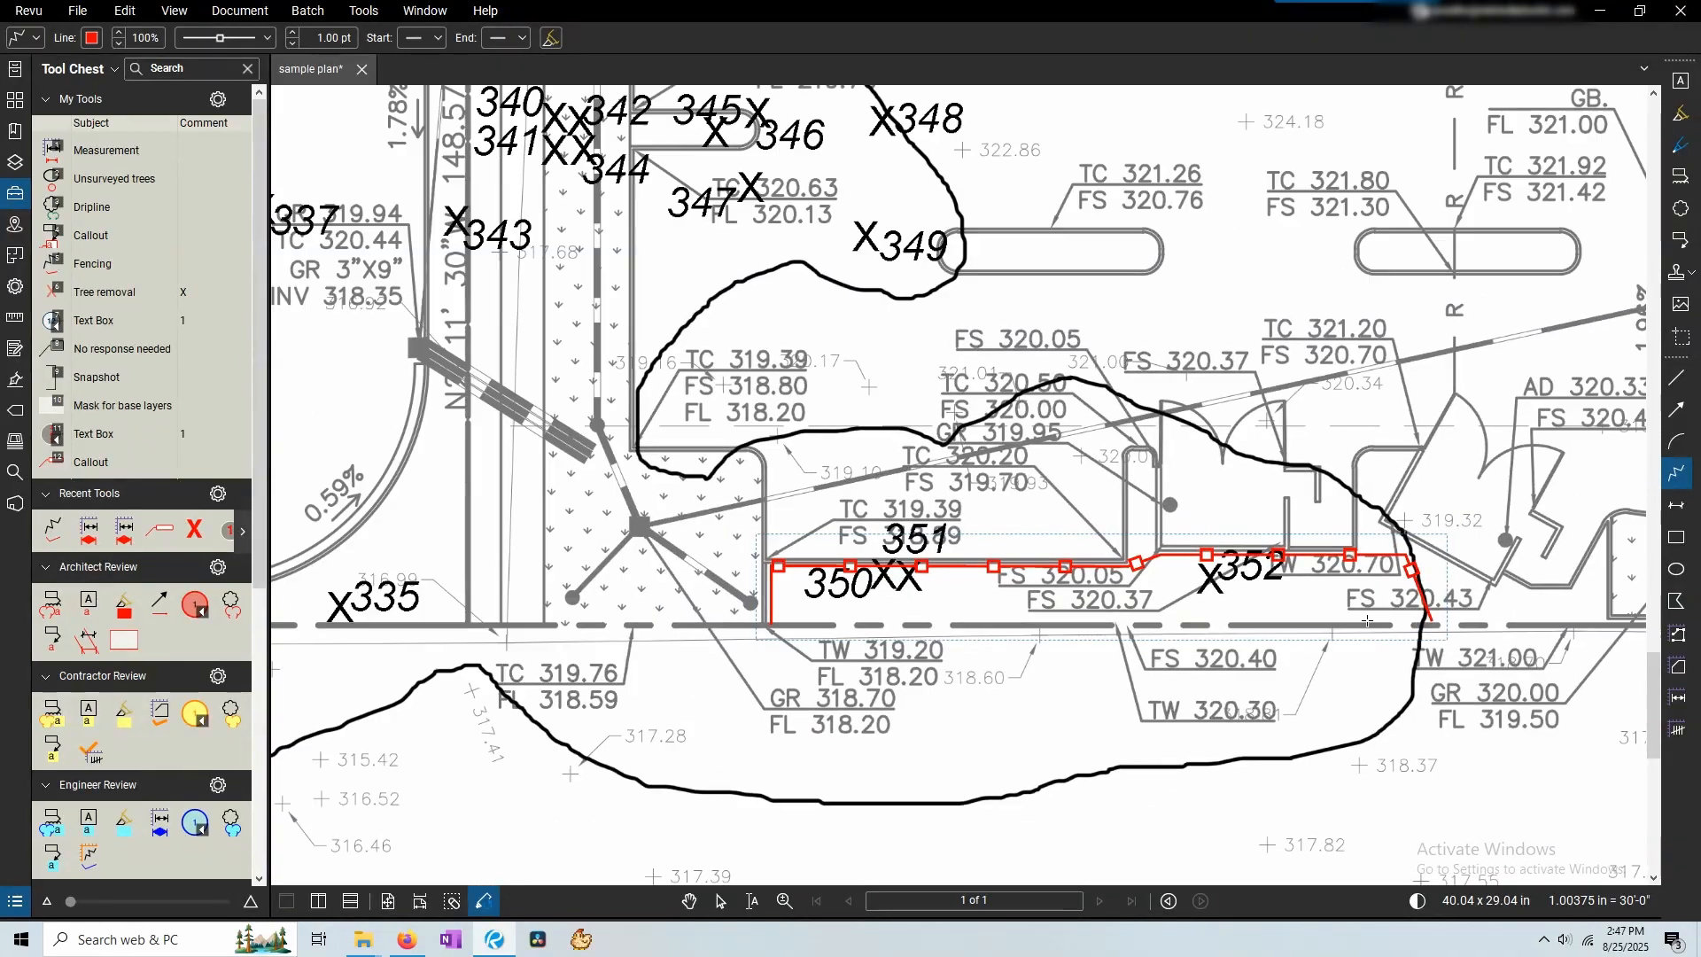
scroll(1289, 598, down, 3)
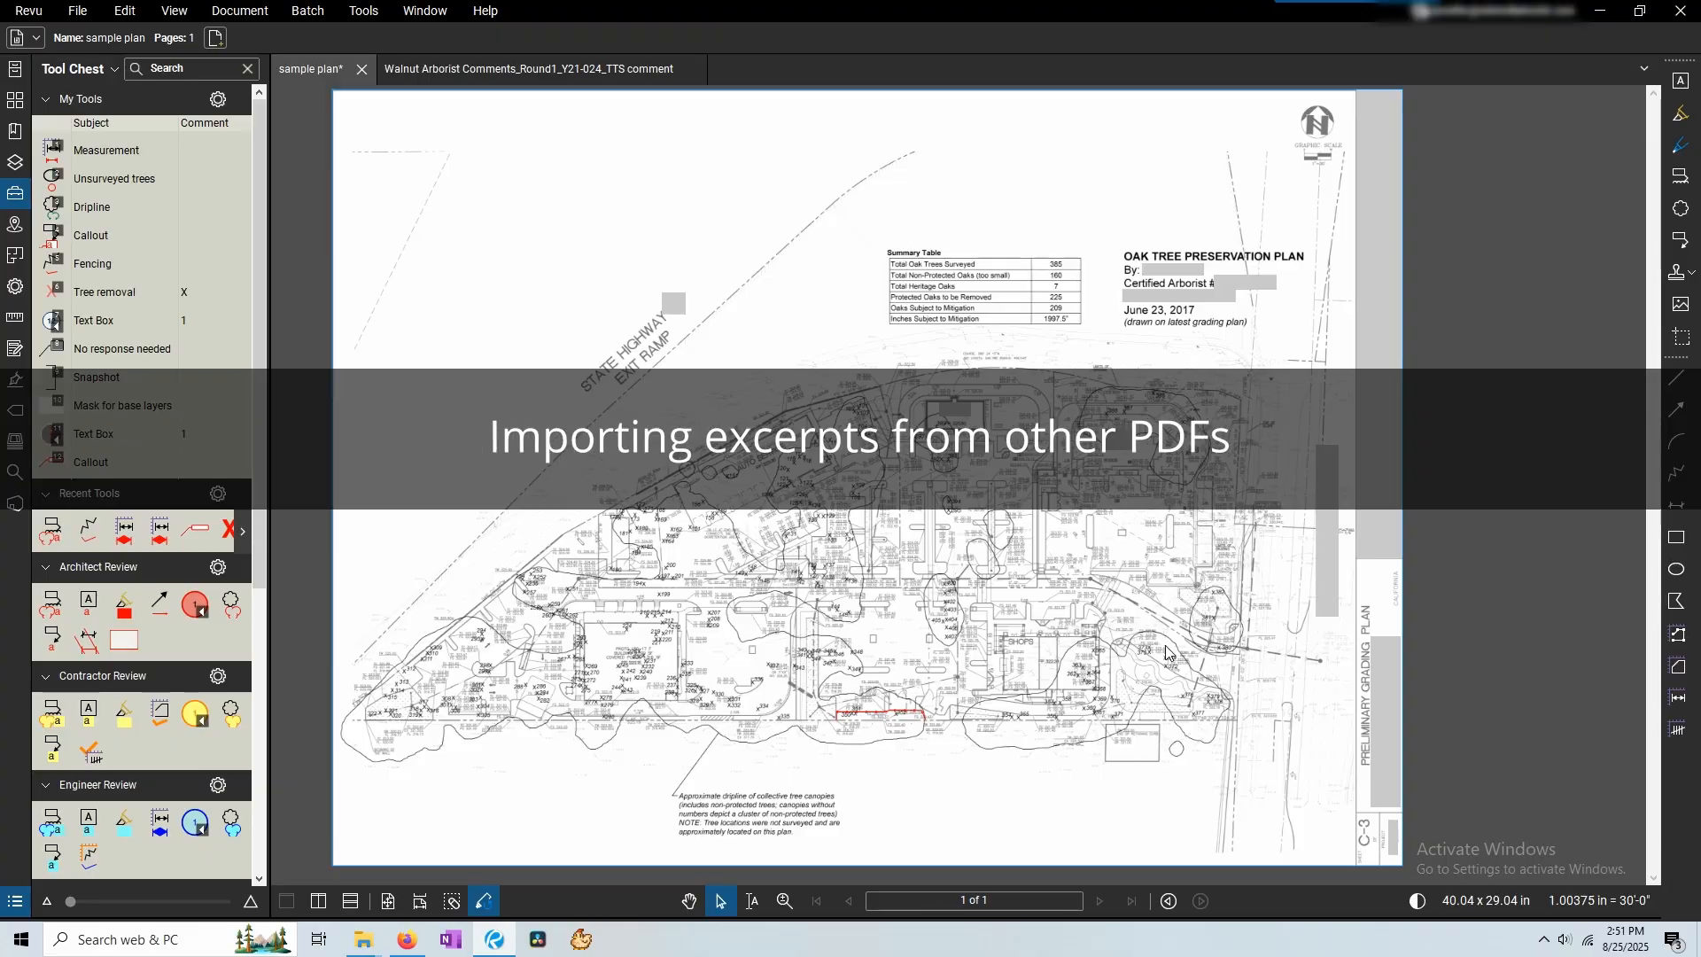
click(808, 627)
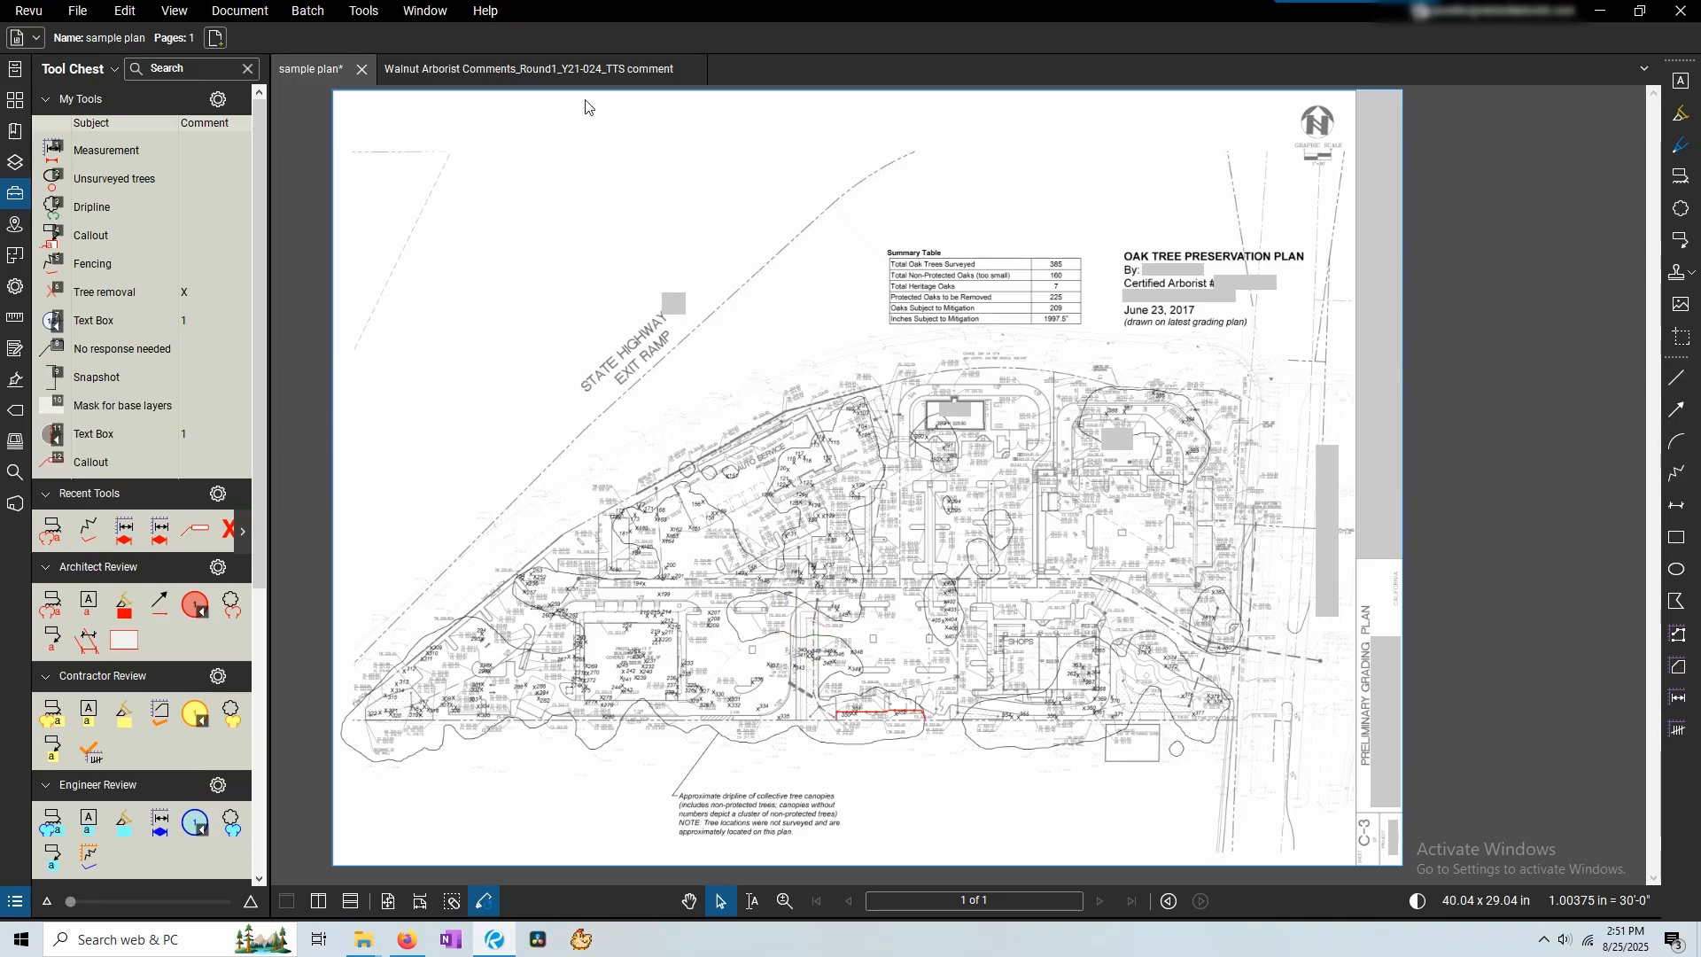
Take a snapshot of the Comments & Recommendations section in the Walnut Arborist Comments document, from its heading through the last paragraph.
click(576, 72)
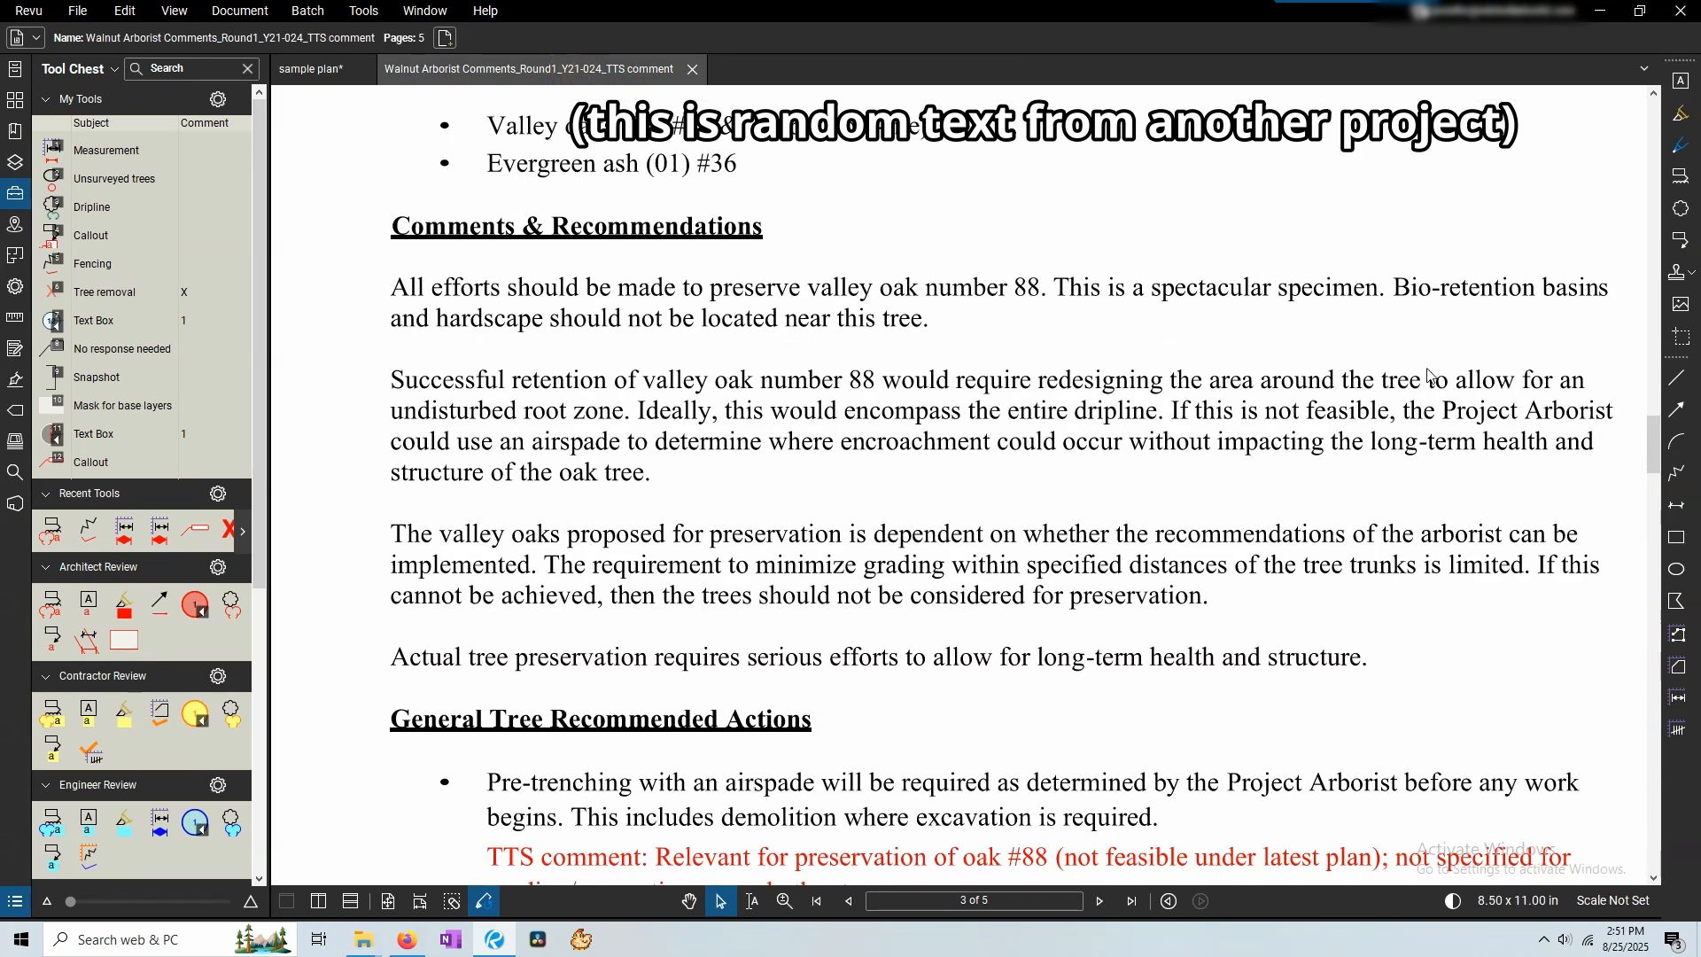
click(1681, 340)
mouse_move(366, 195)
mouse_down()
mouse_move(1625, 691)
mouse_move(1559, 703)
mouse_up()
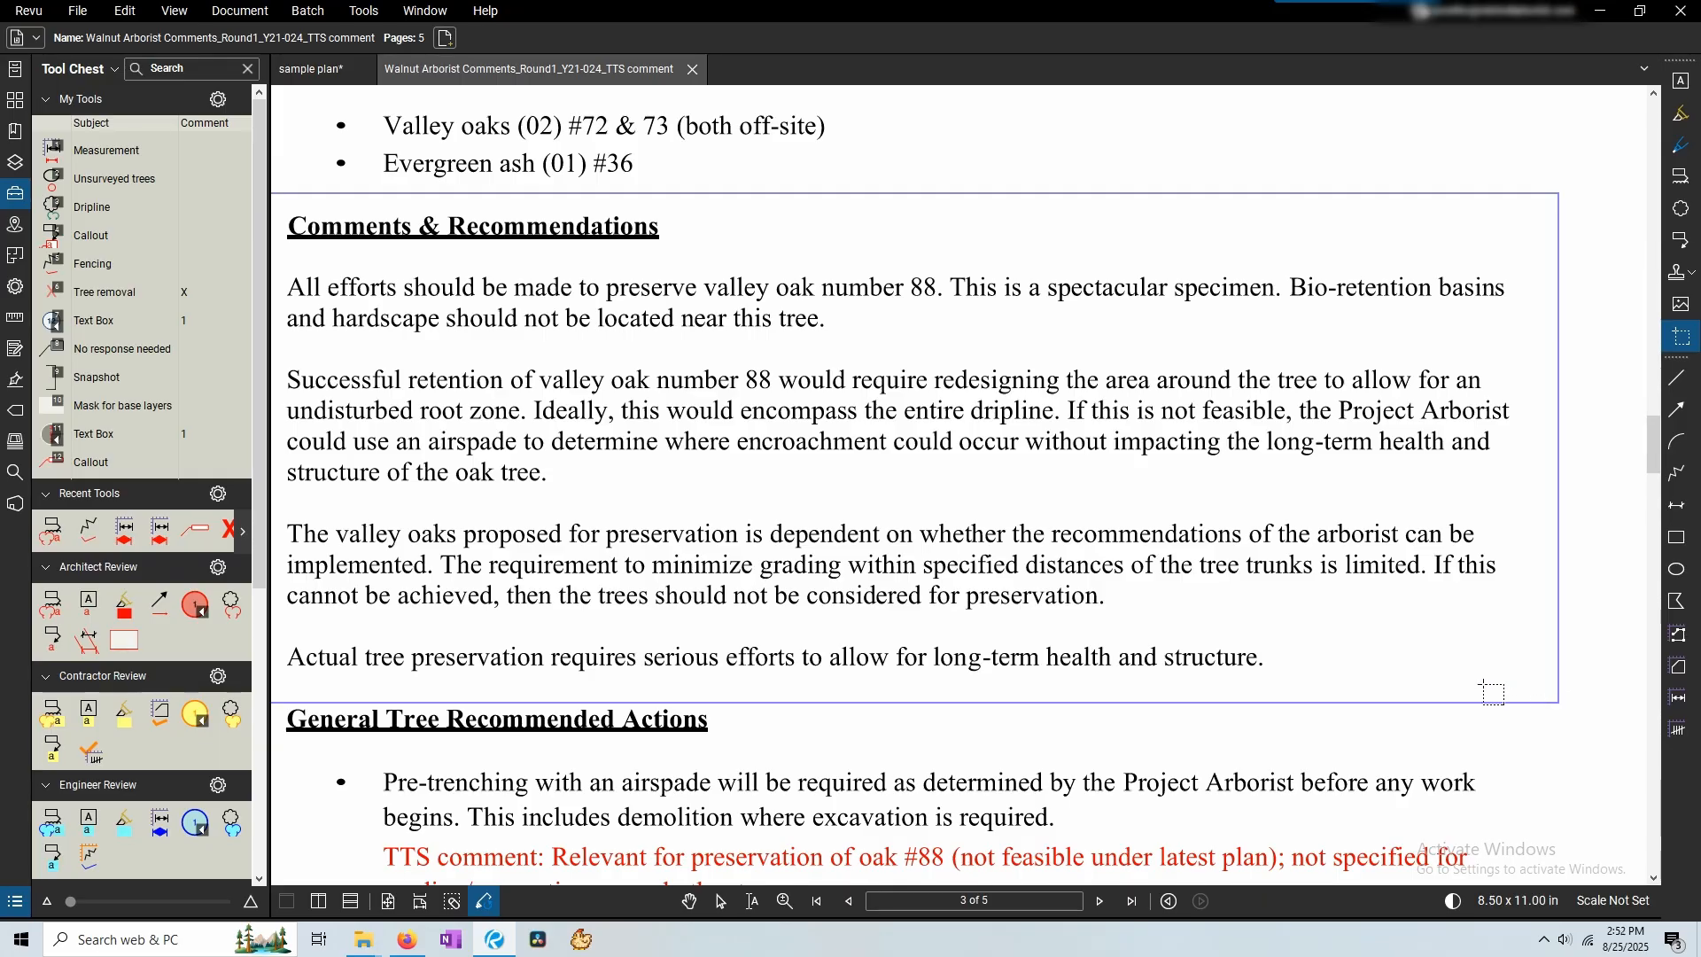
Paste the copied excerpt onto the sample plan and move it into the blank northwest corner of the sheet.
key(ctrl+Tab)
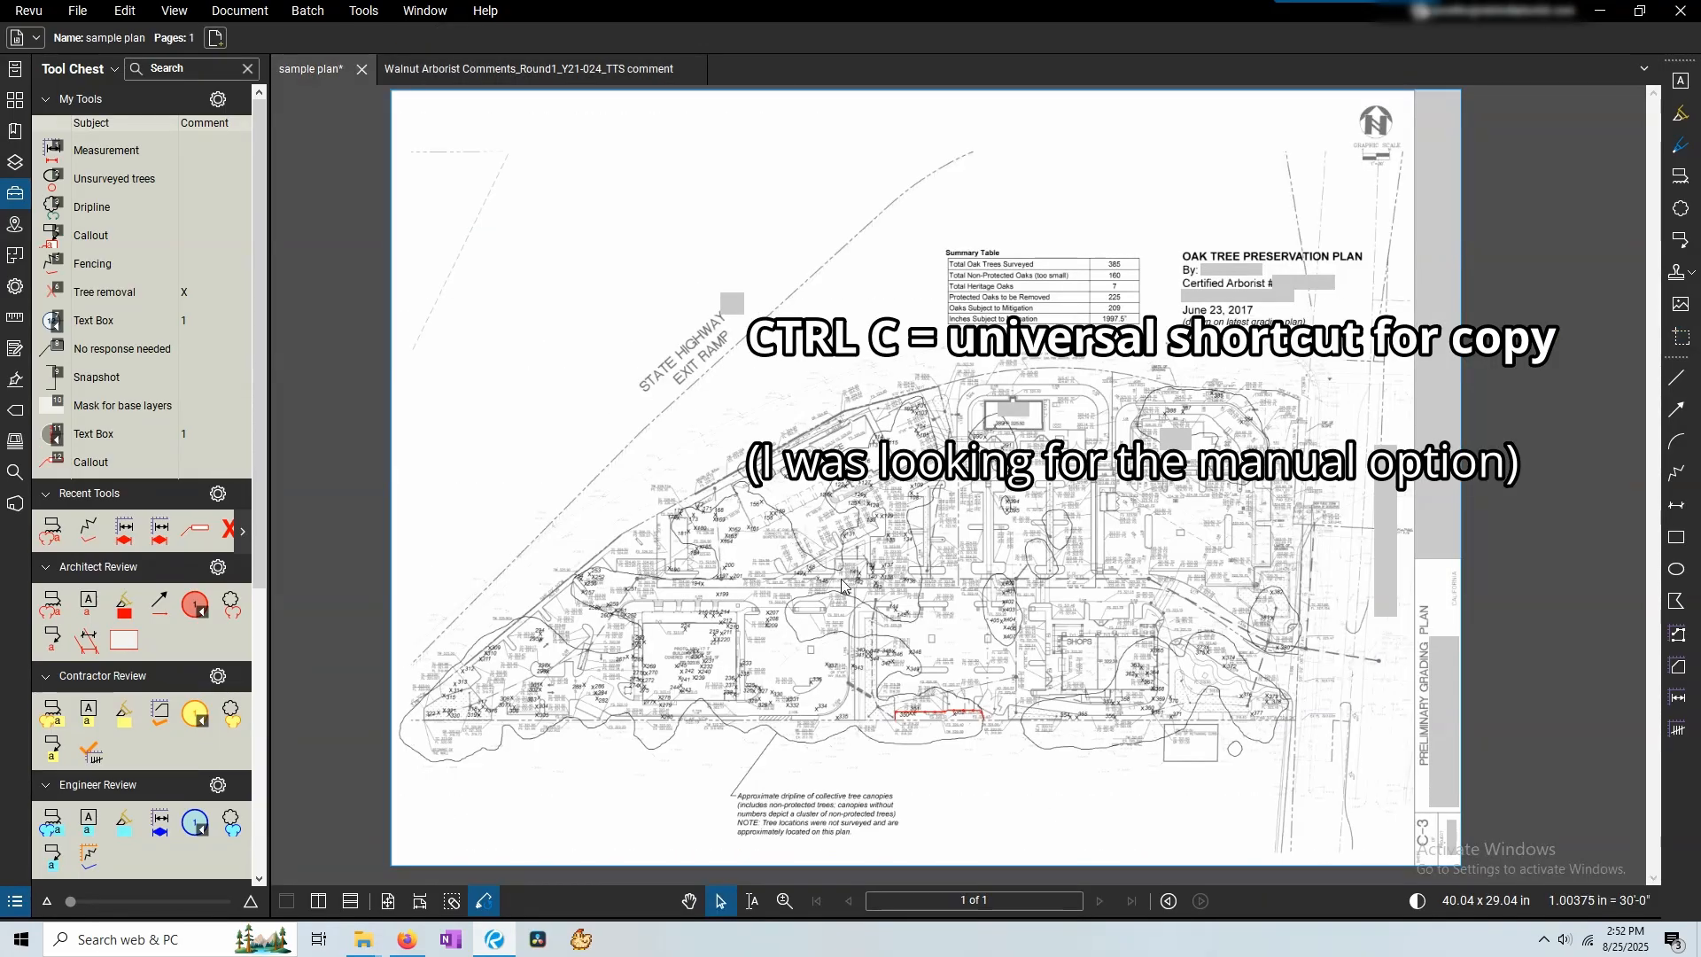
key(ctrl+v)
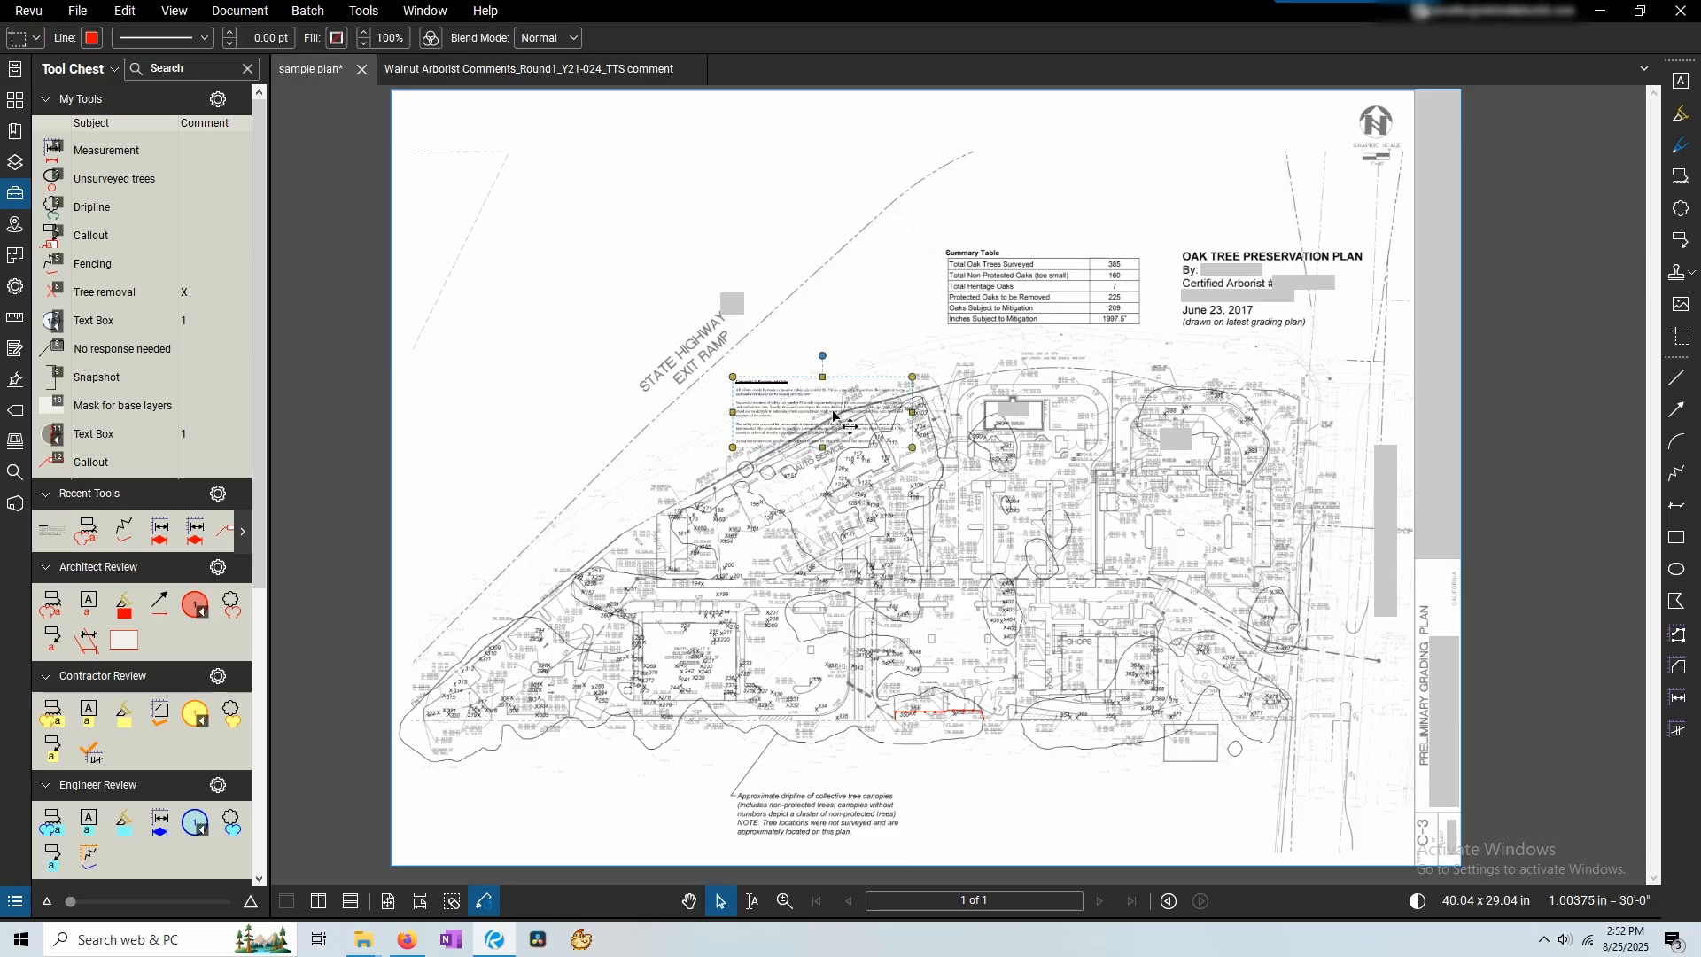
drag(834, 414, 608, 254)
scroll(585, 230, up, 6)
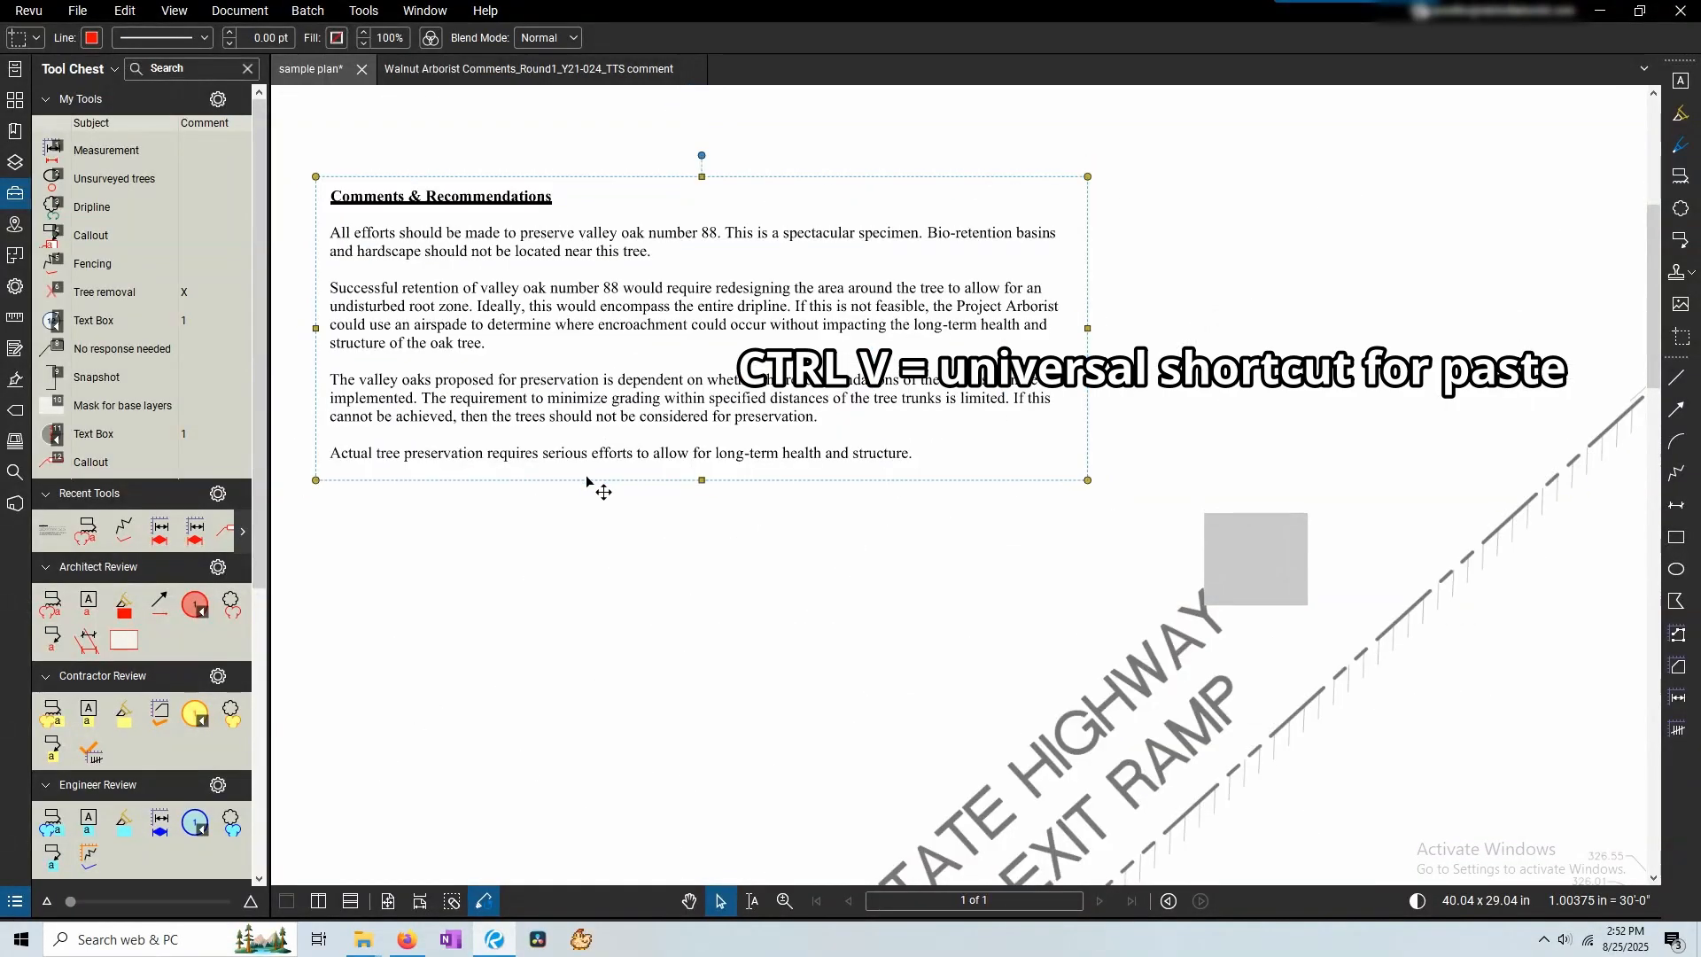
scroll(859, 396, down, 5)
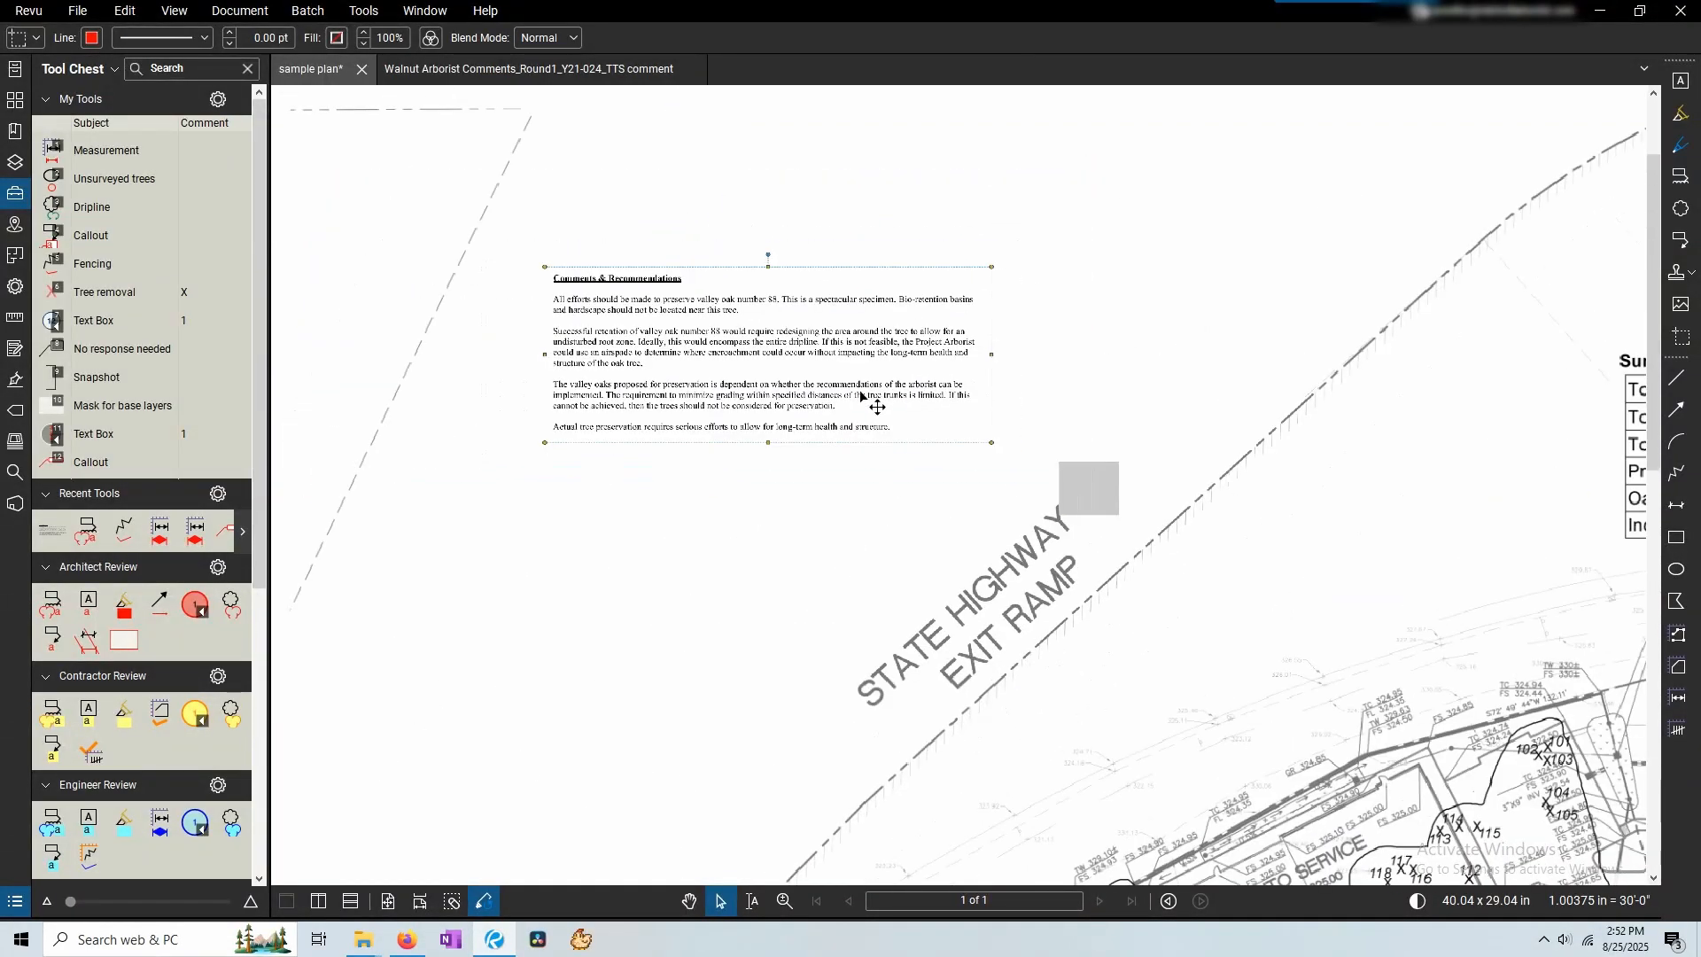
drag(682, 330, 523, 195)
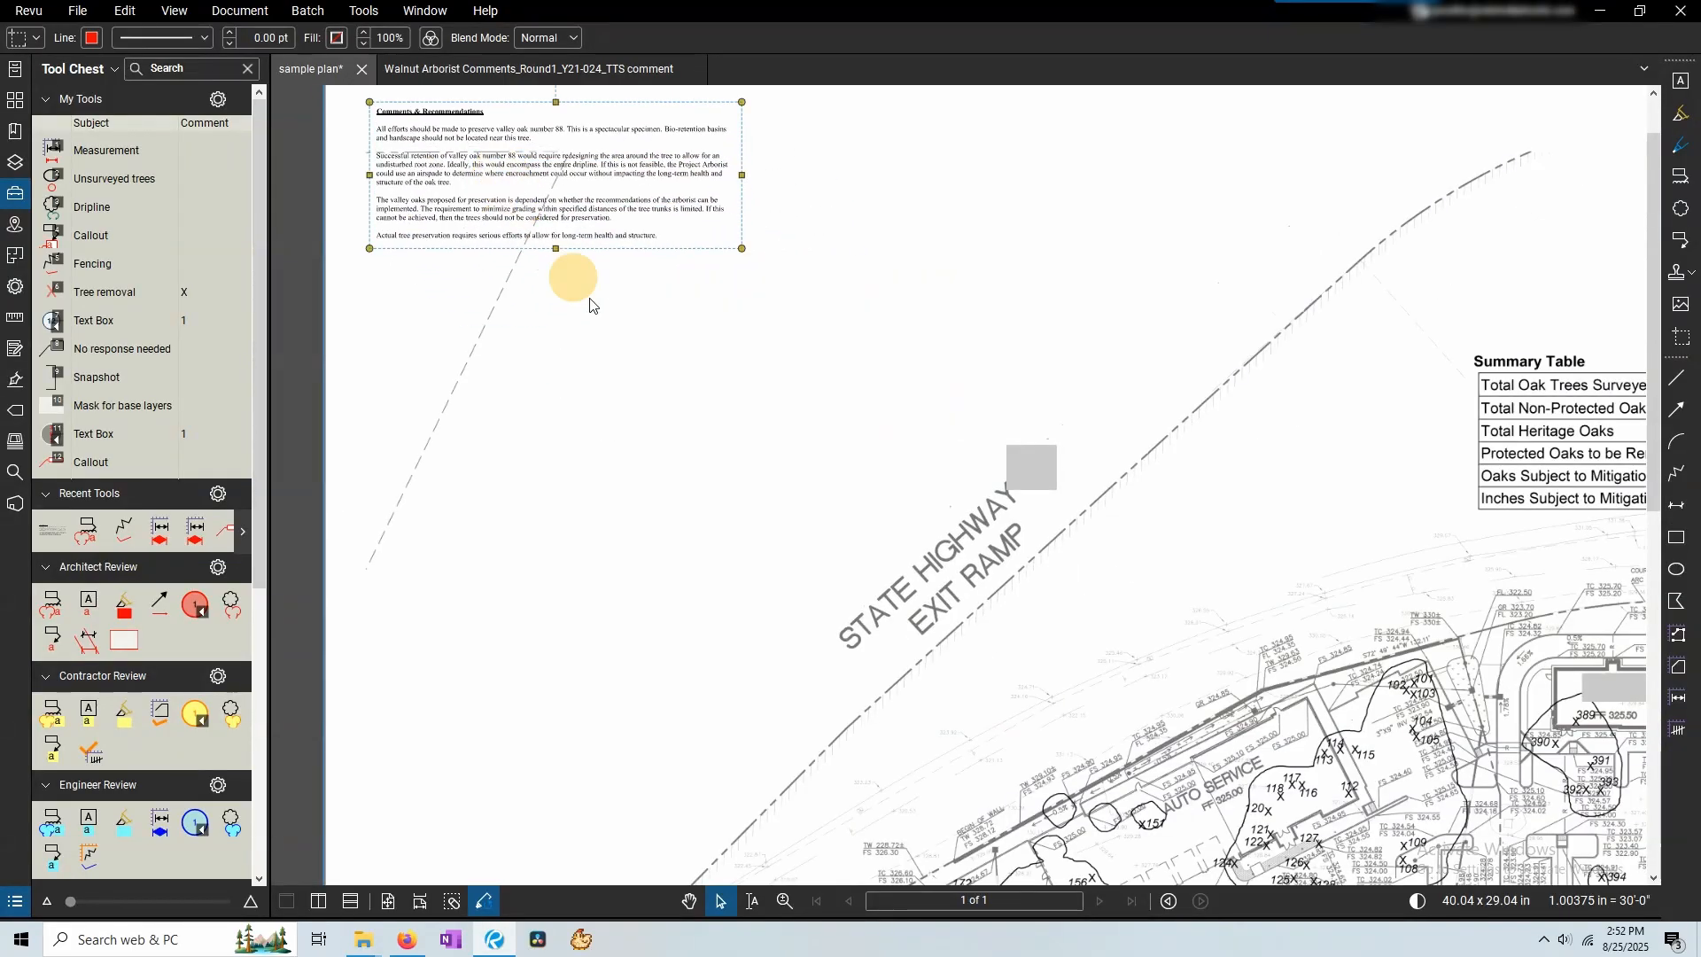
scroll(642, 275, down, 3)
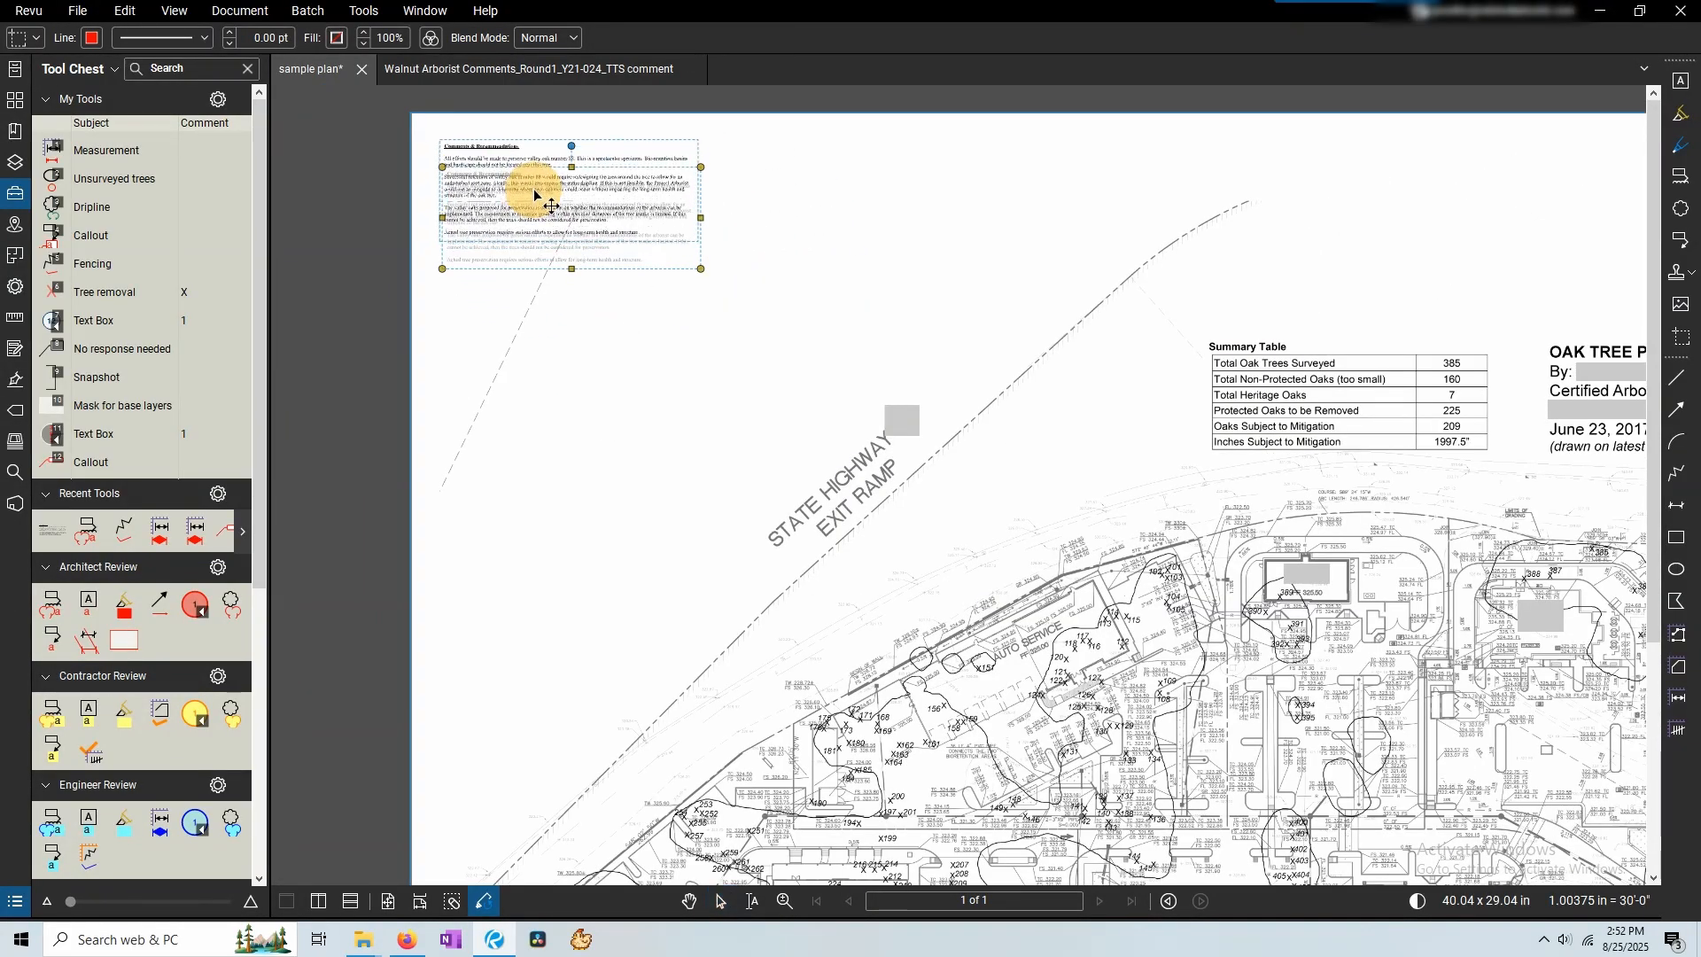
key(Escape)
key(ctrl+0)
Move the pasted excerpt down and to the right, into the blank area northwest of the State Highway Exit Ramp label.
scroll(1179, 609, up, 2)
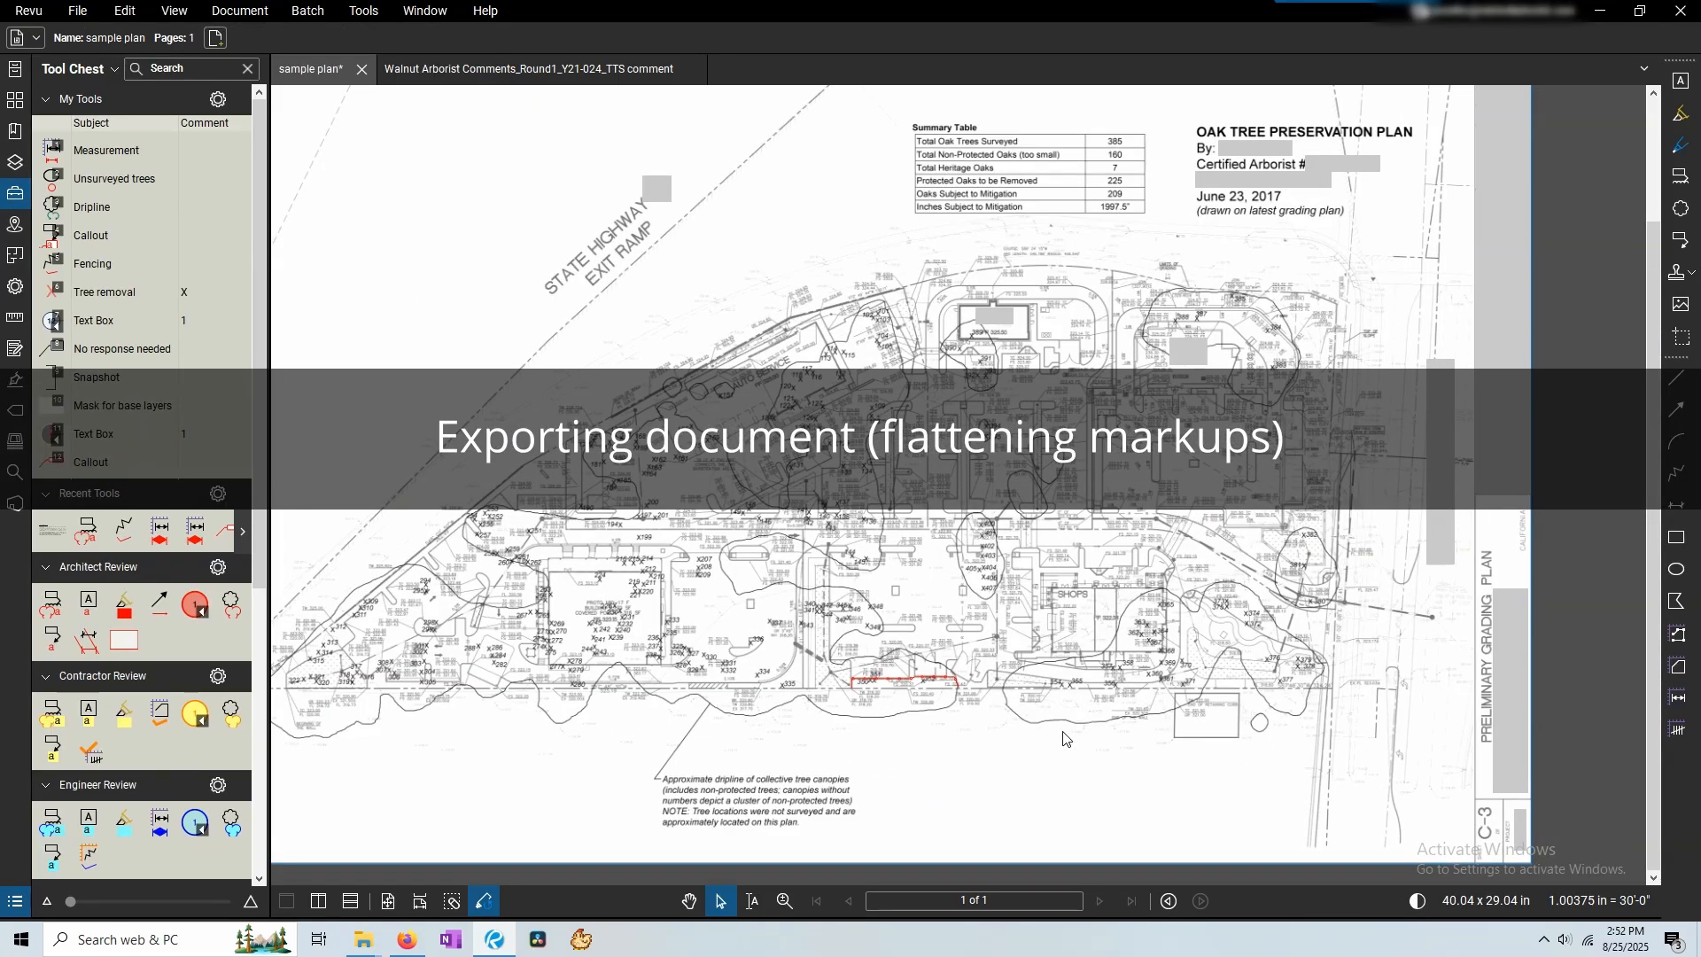
scroll(1178, 625, down, 1)
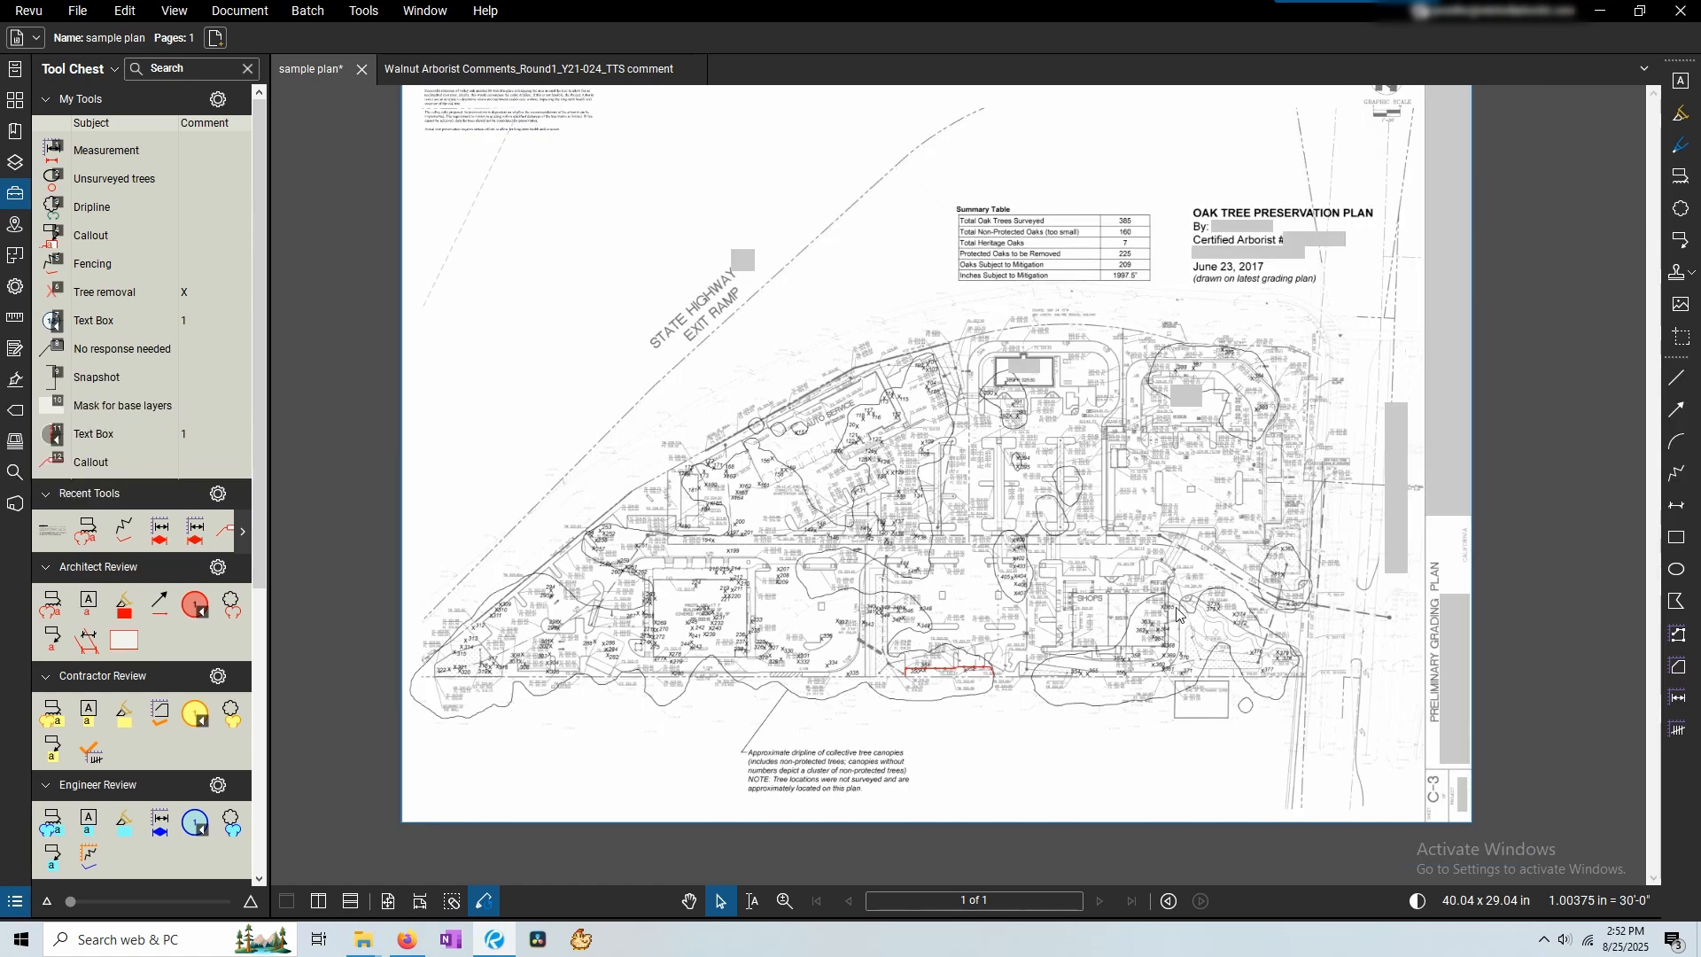
scroll(1181, 613, down, 1)
scroll(587, 189, up, 1)
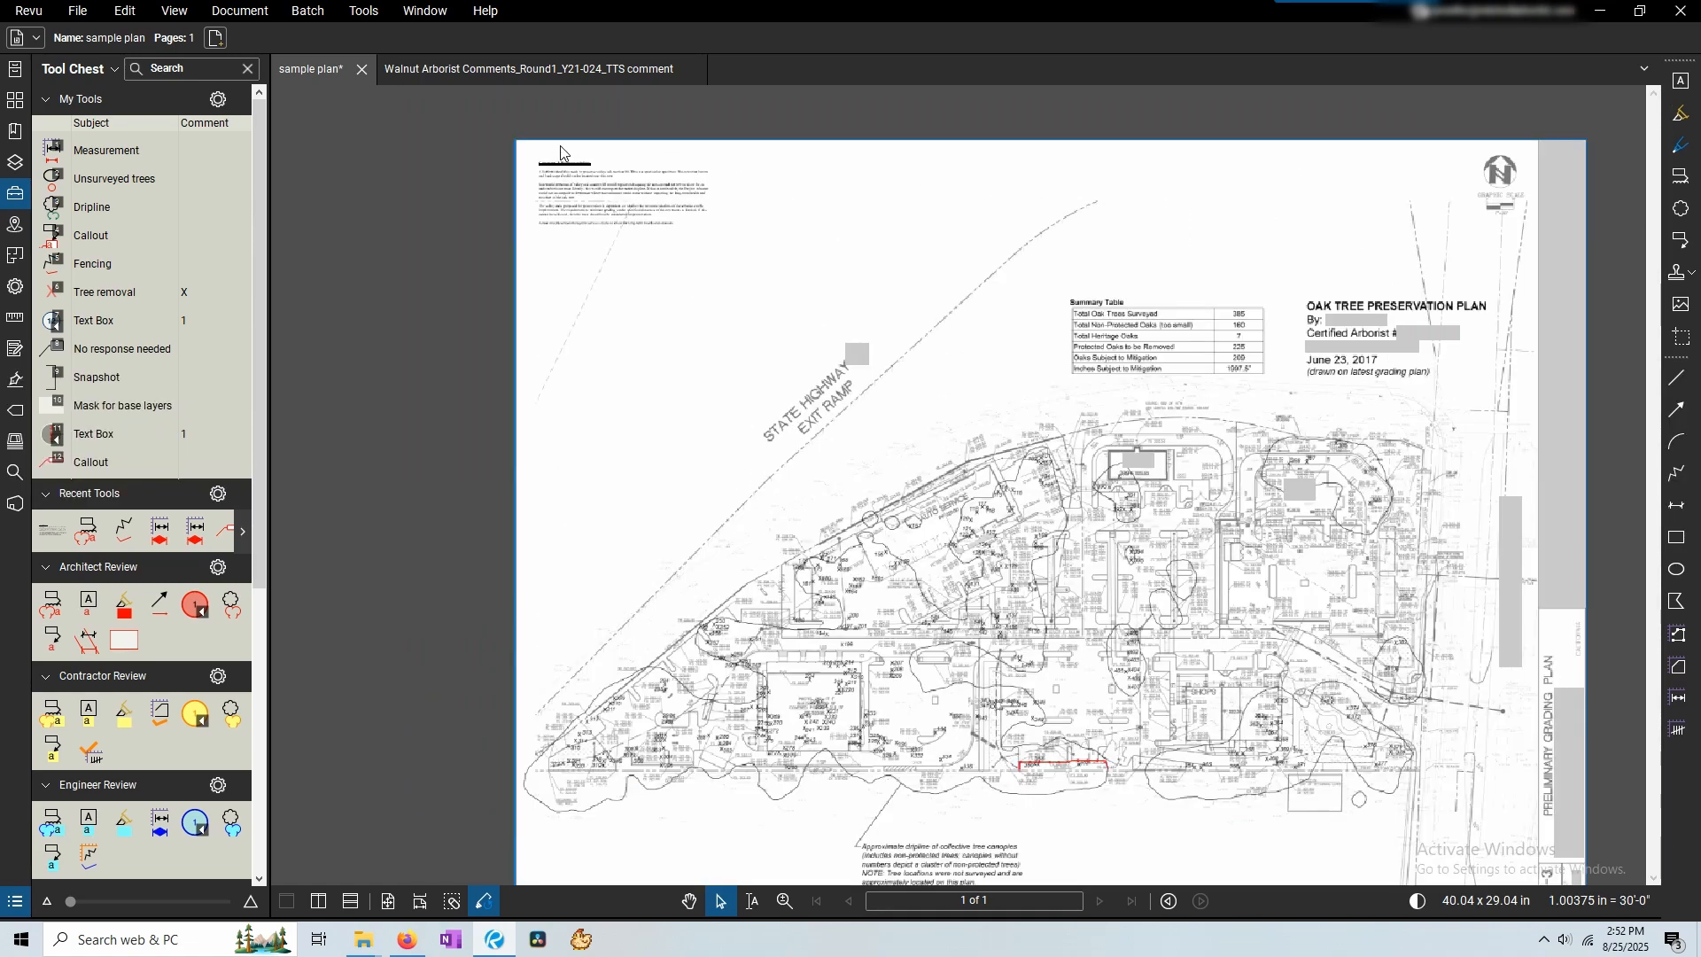
click(598, 188)
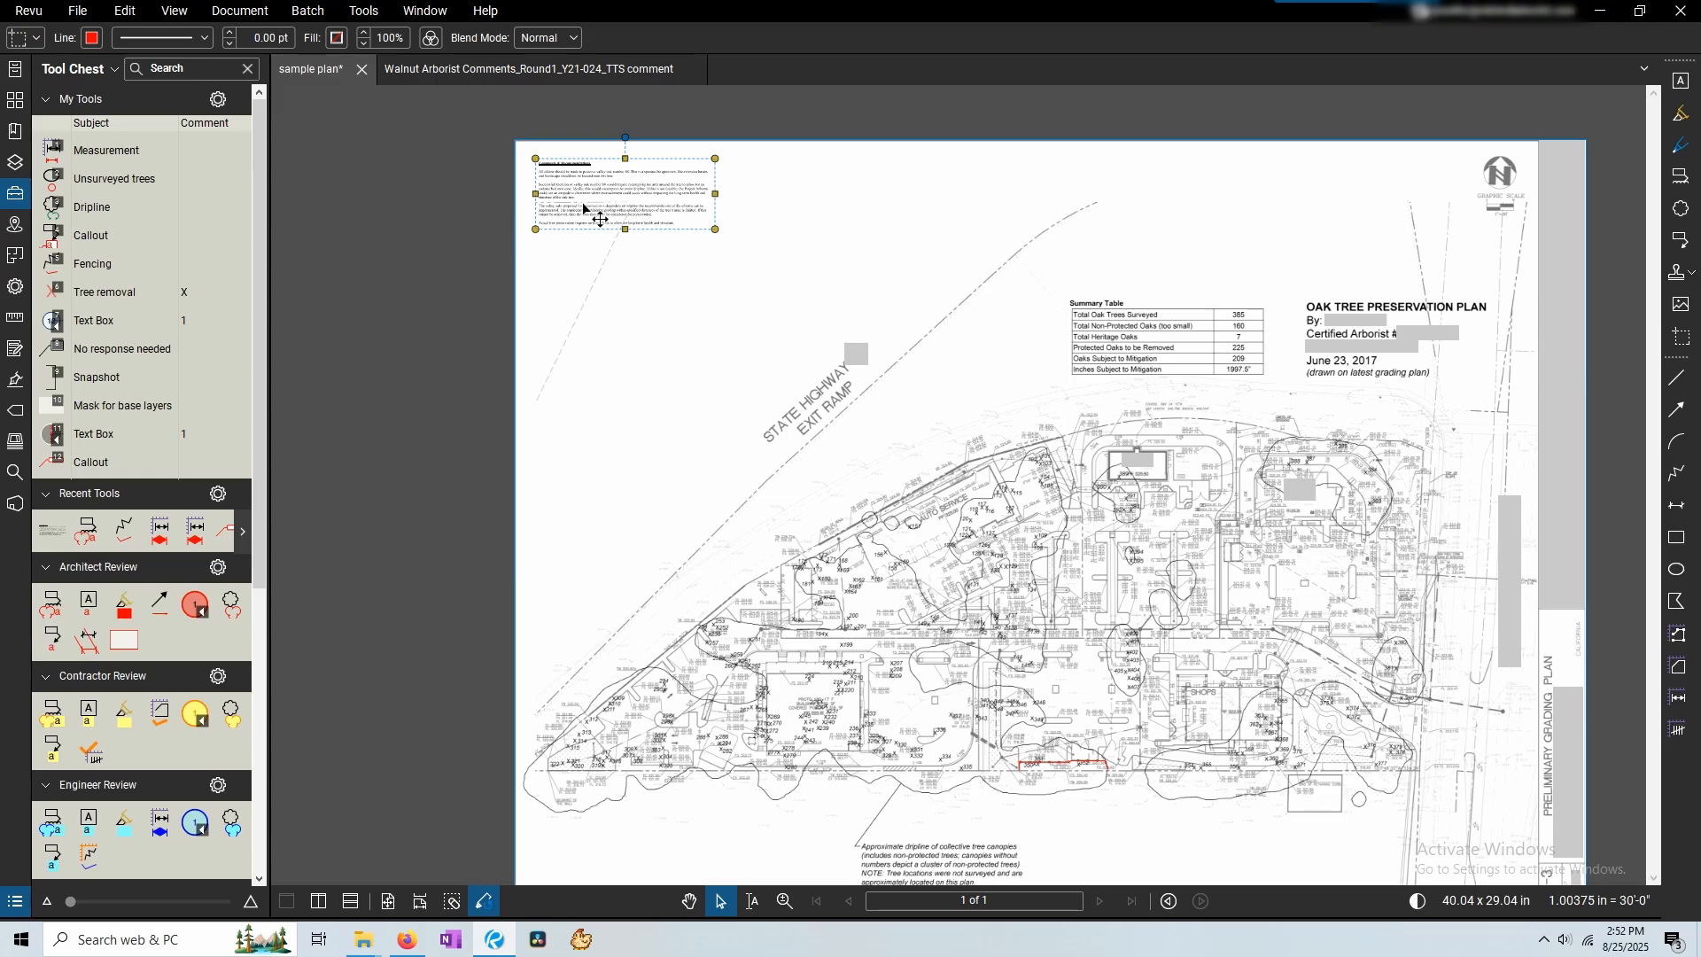
drag(600, 219, 665, 318)
click(583, 269)
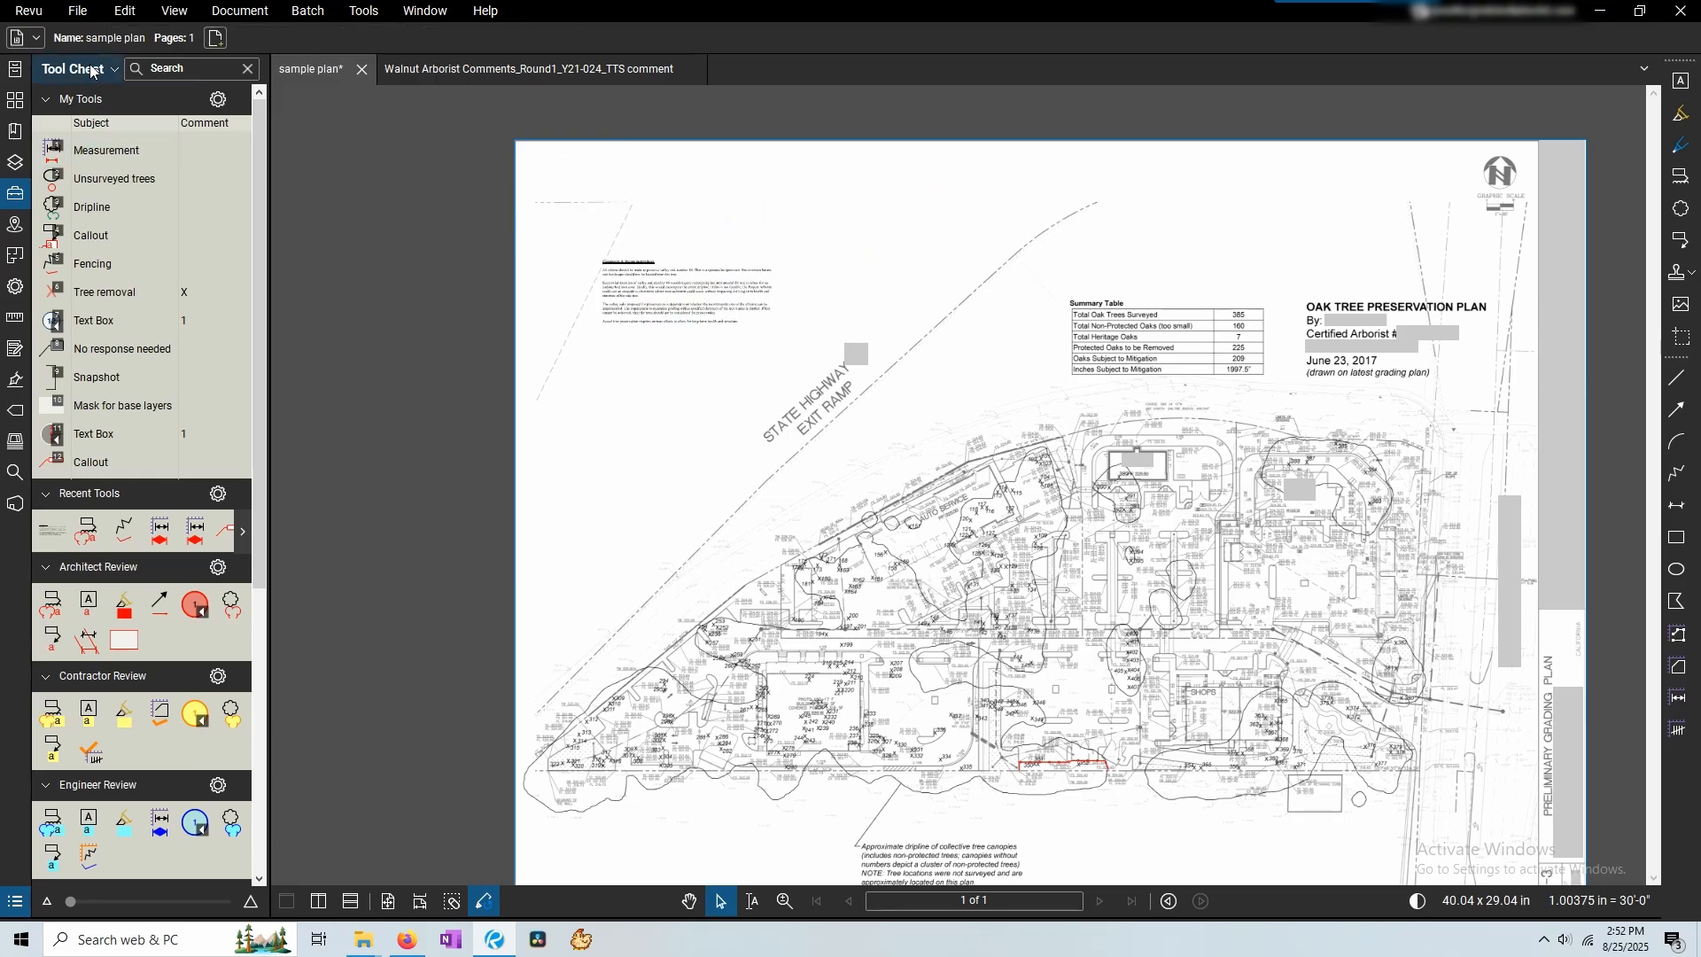
Publish the sample plan as flattened, covering all markups and all pages, toggling the Allow Markup Recovery (Unflatten) option.
click(78, 12)
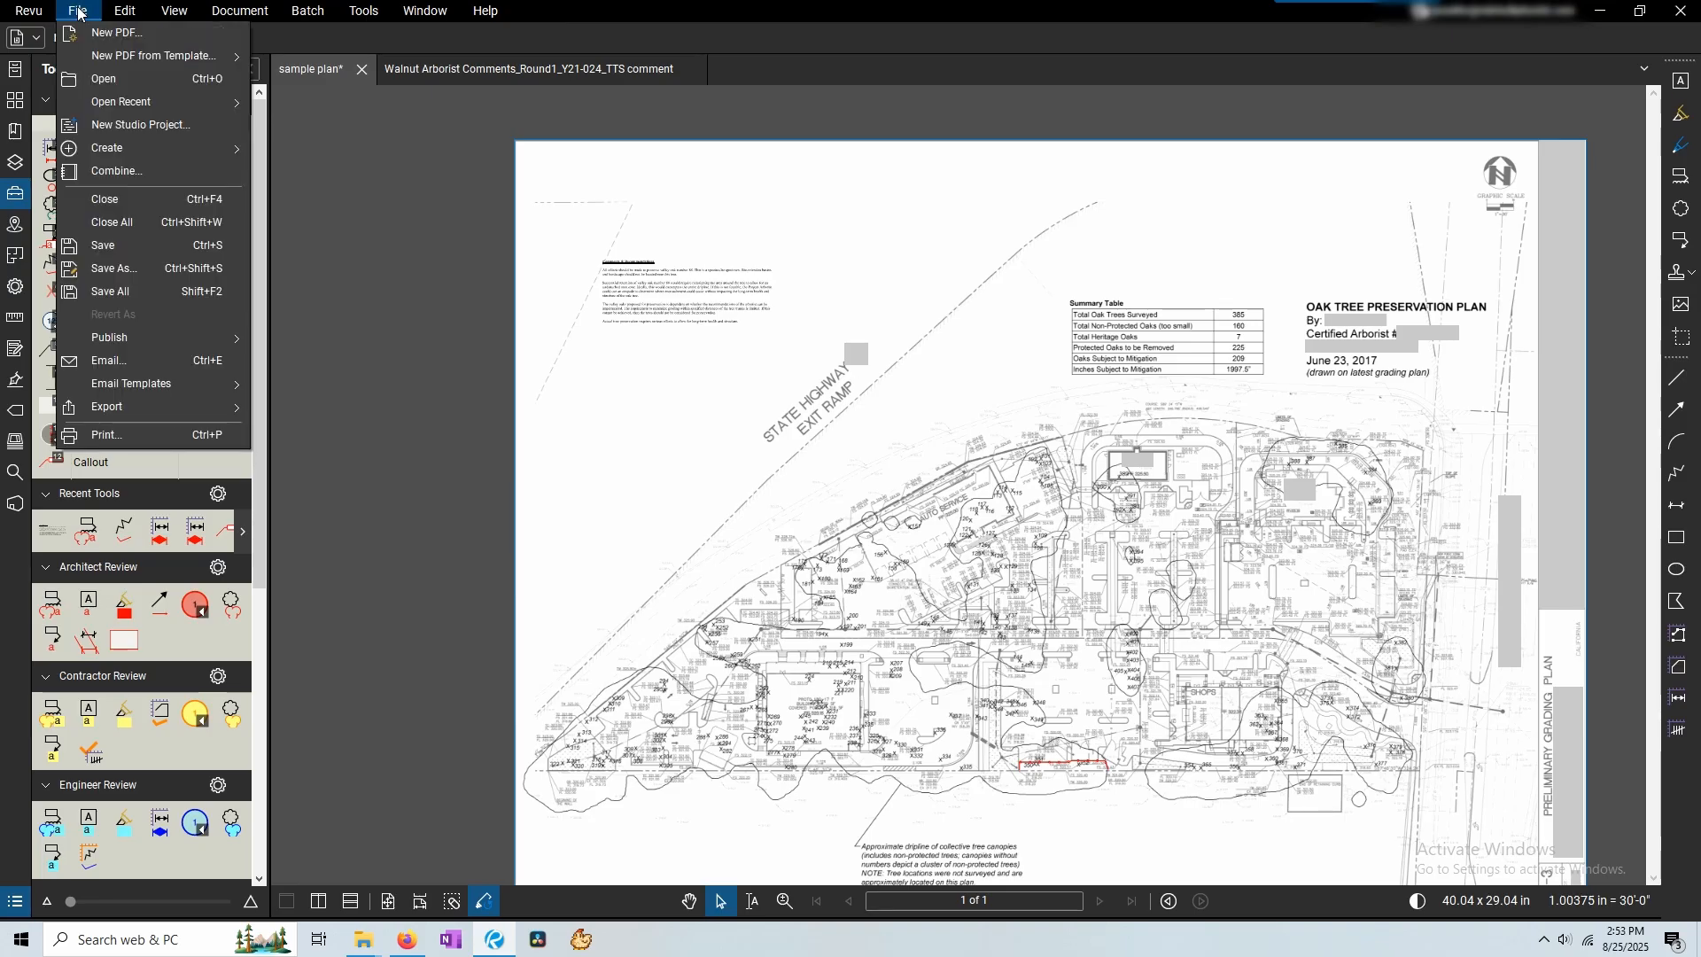
mouse_move(217, 340)
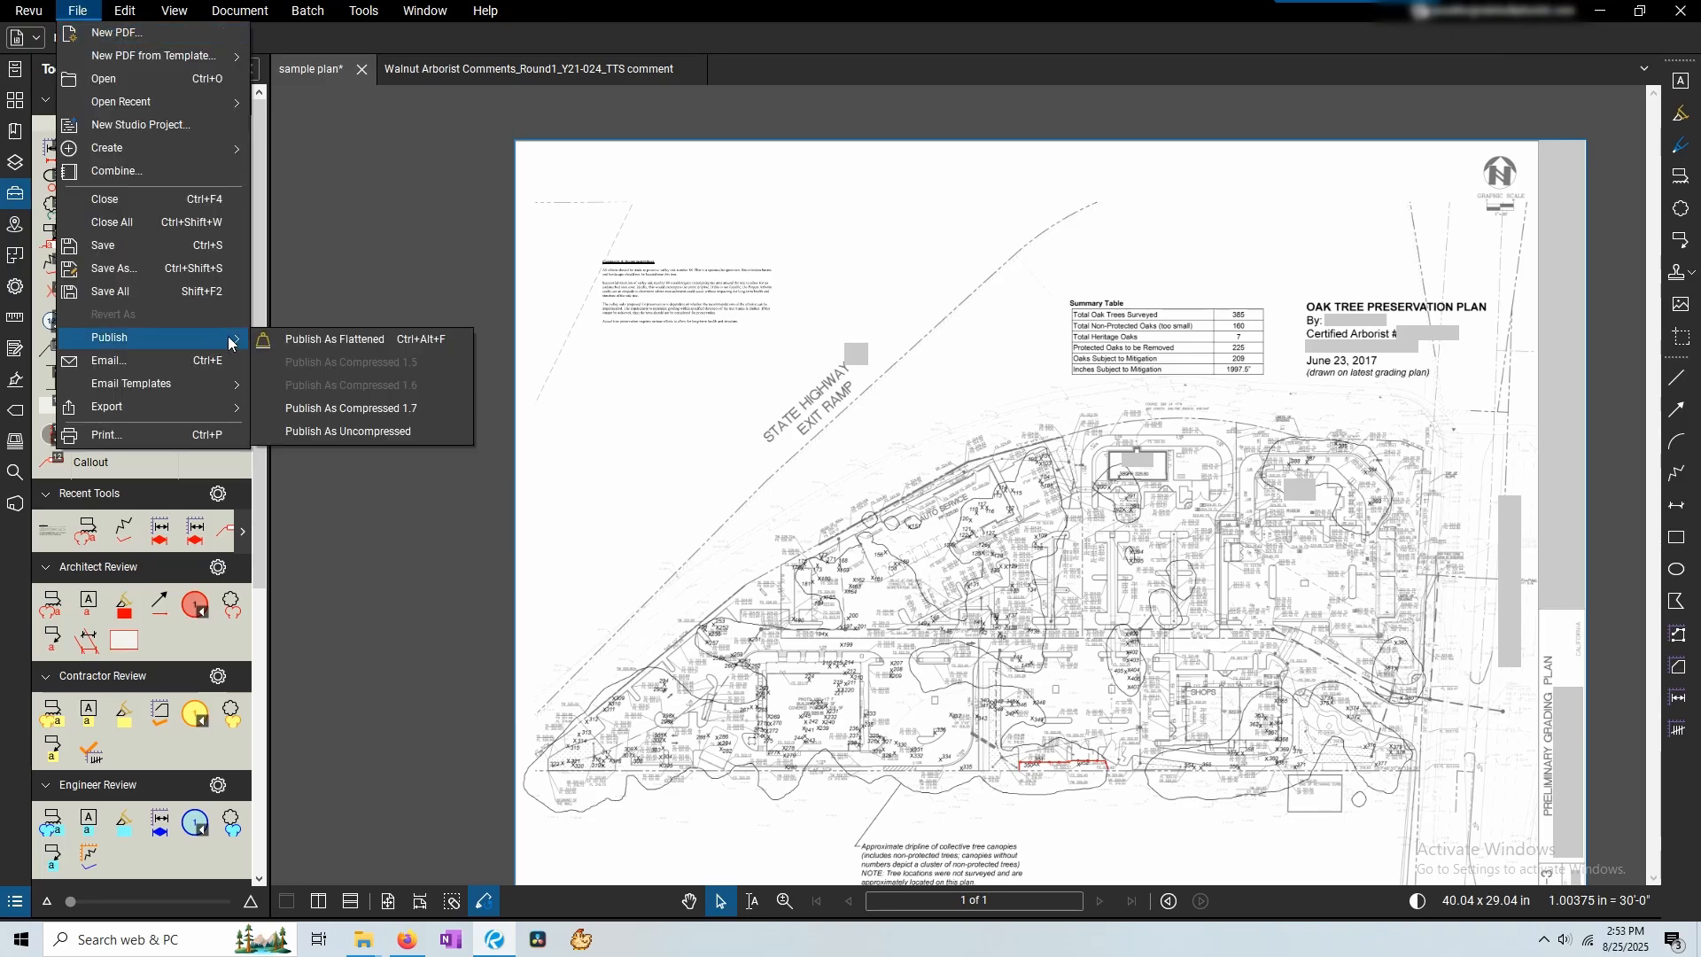
click(347, 340)
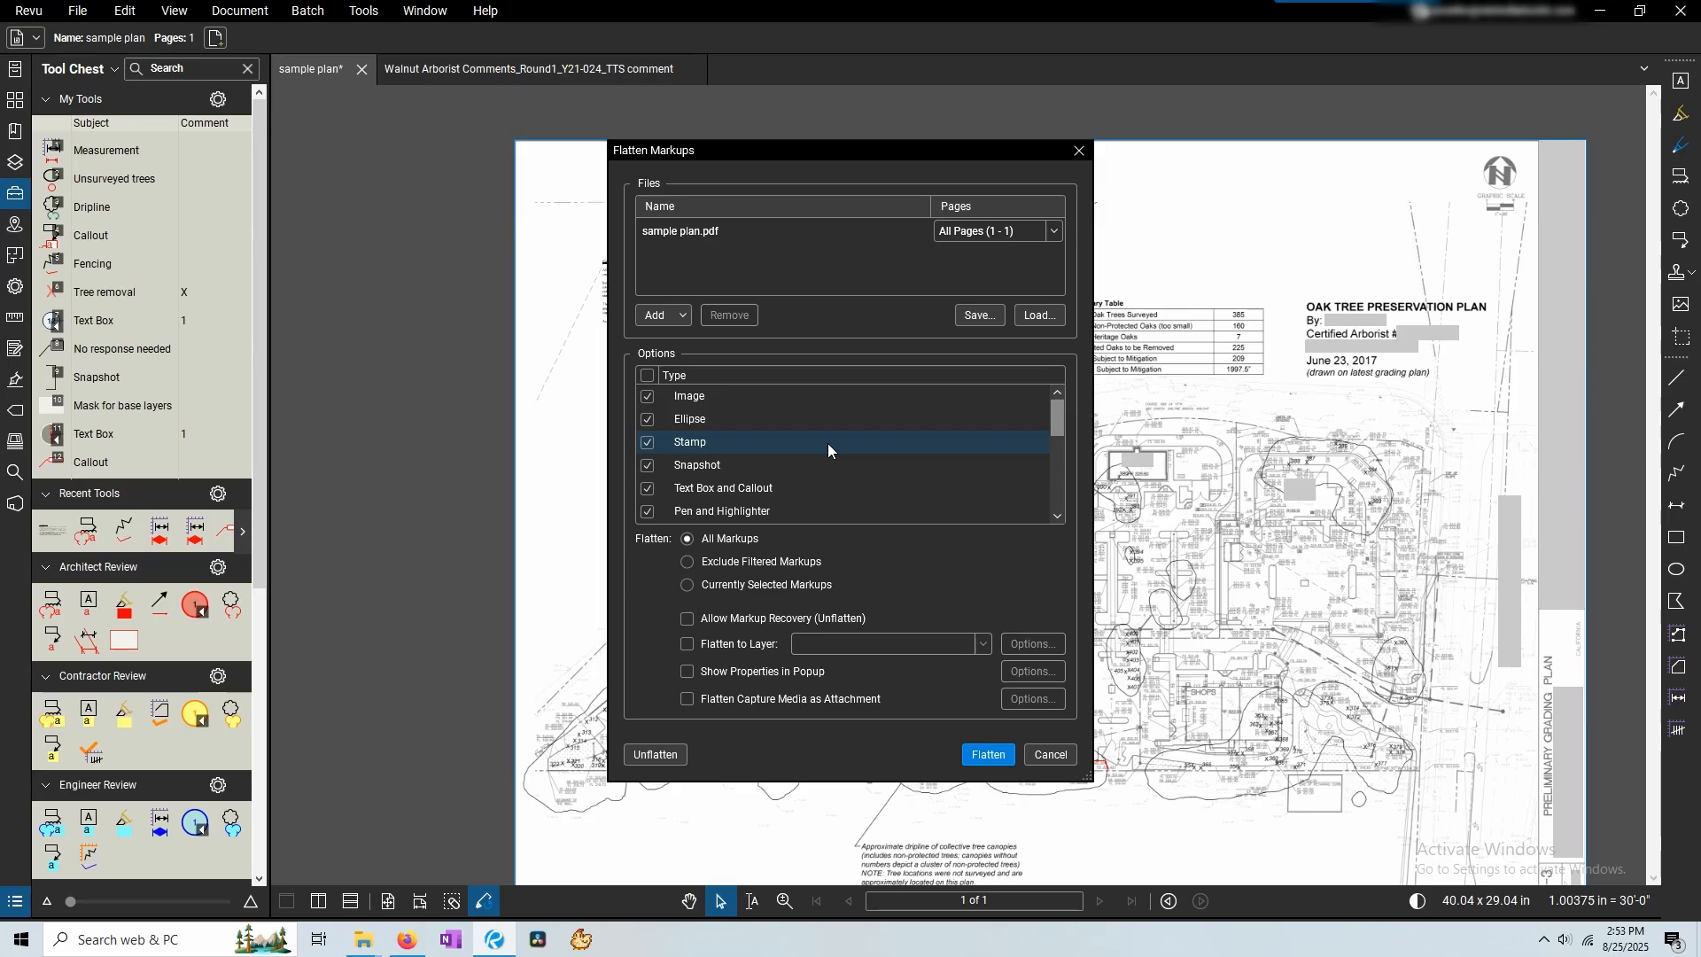
click(719, 620)
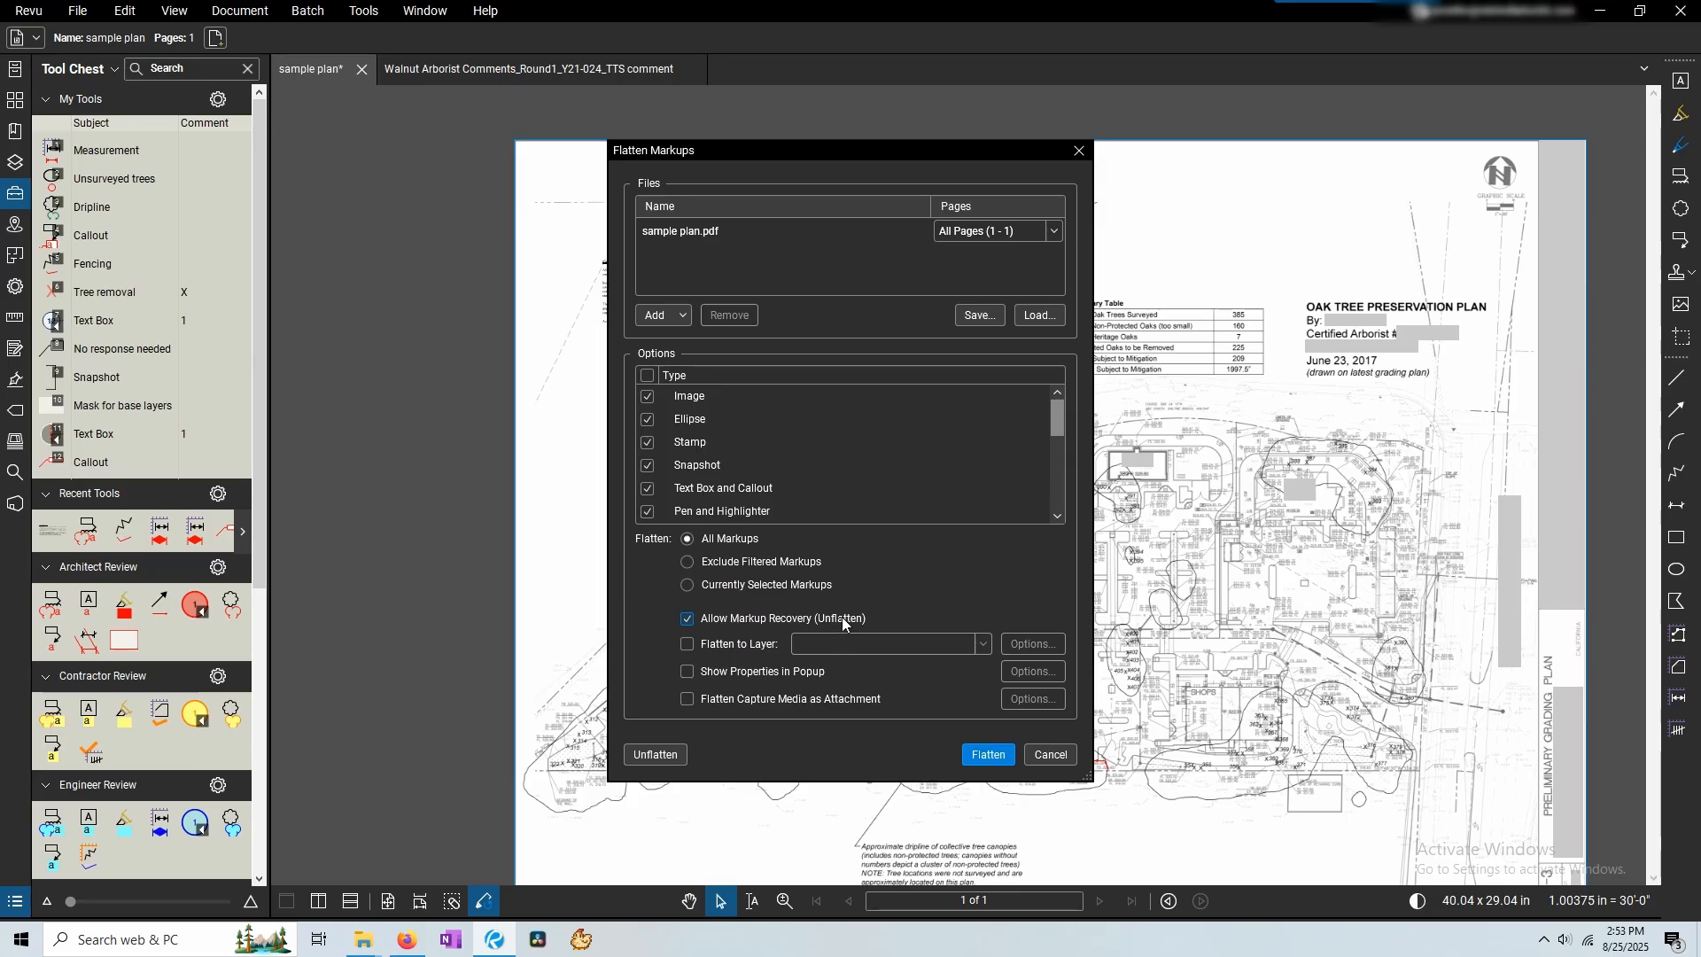
click(842, 621)
key(Return)
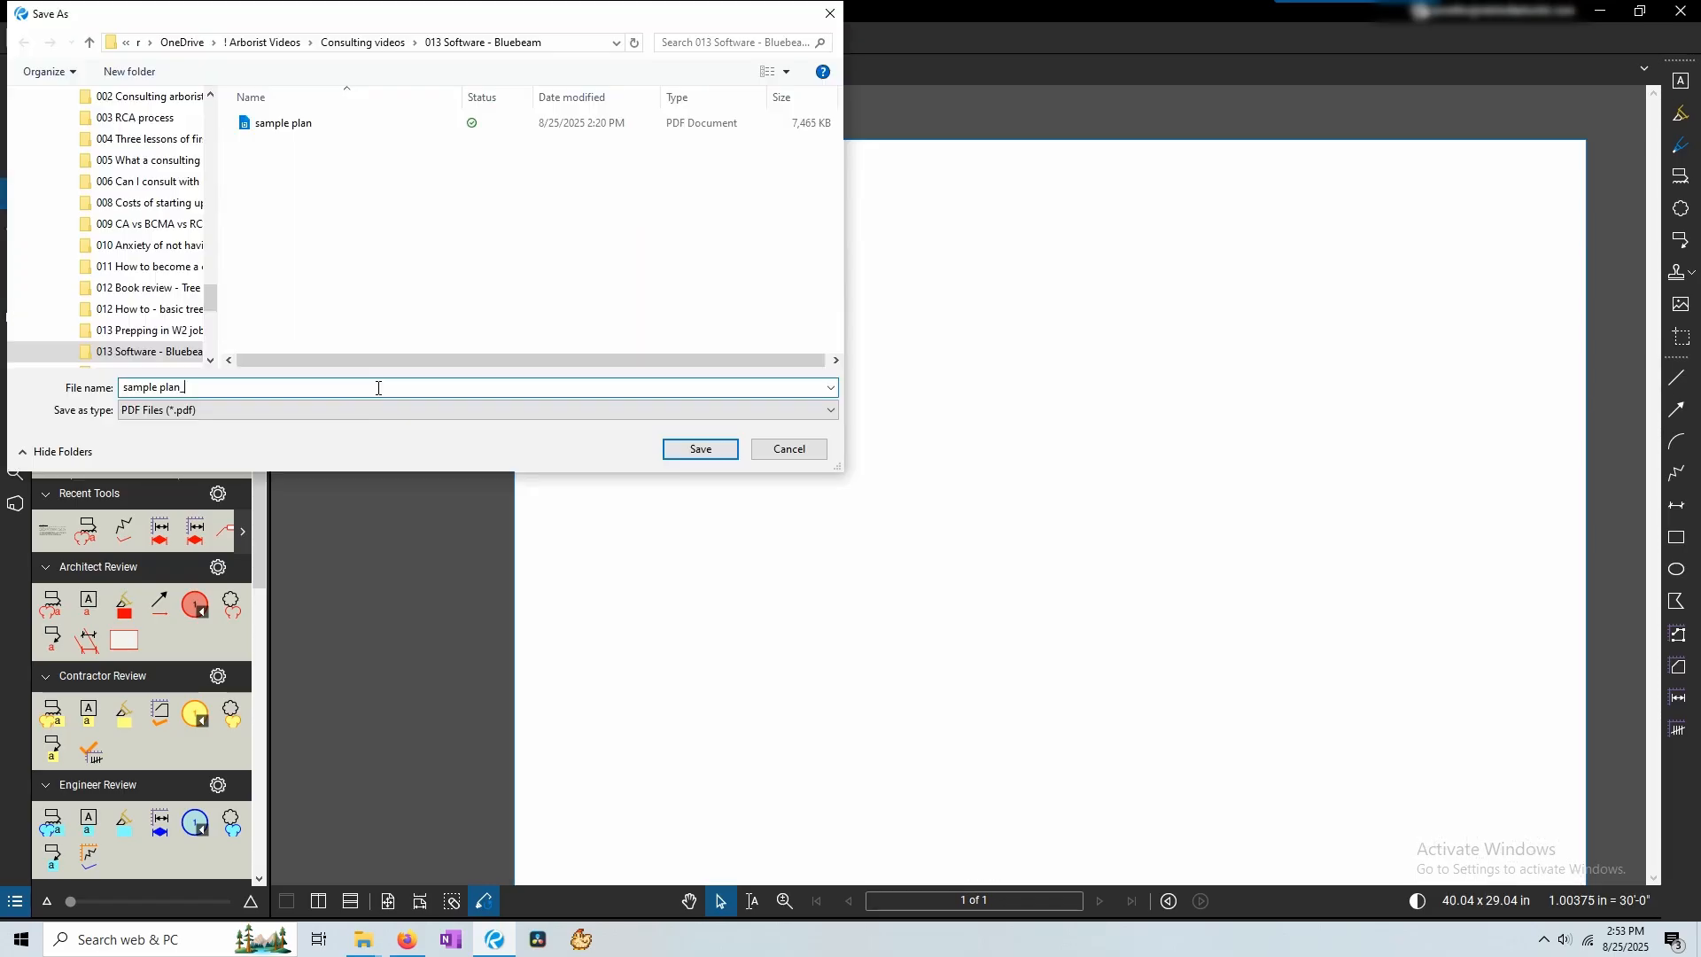
Save the flattened copy as sample plan_Flattened and open it from the 013 Software - Bluebeam folder.
text(_Flattened)
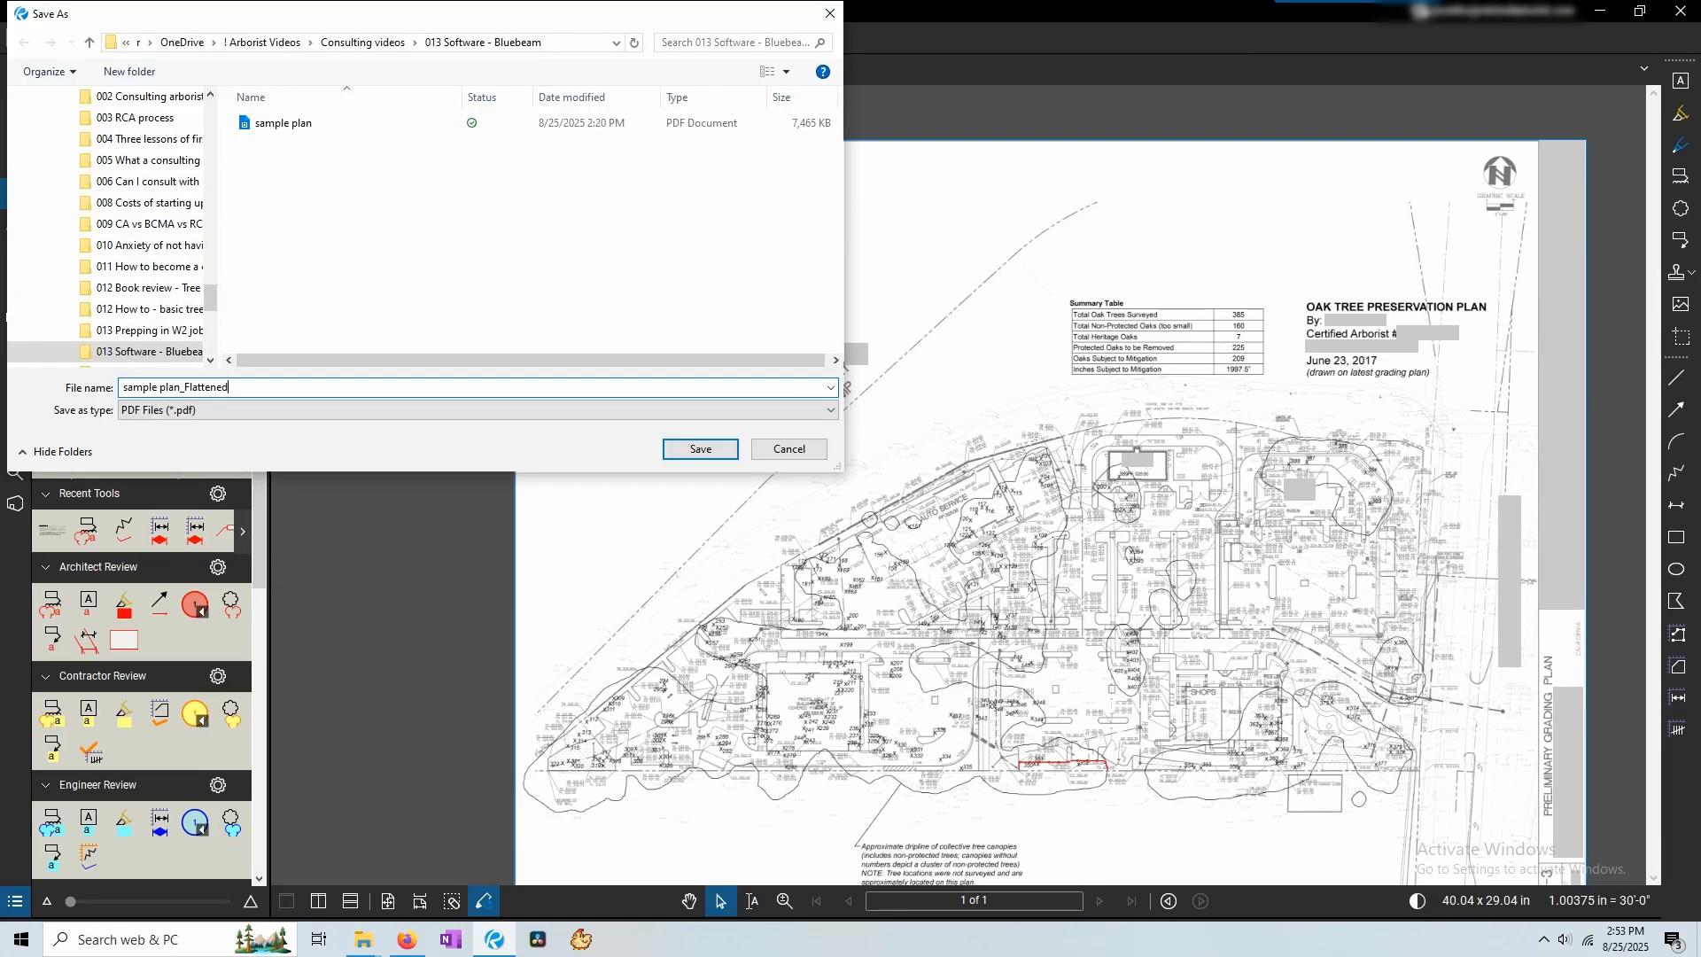
key(Return)
key(alt+Tab)
click(965, 225)
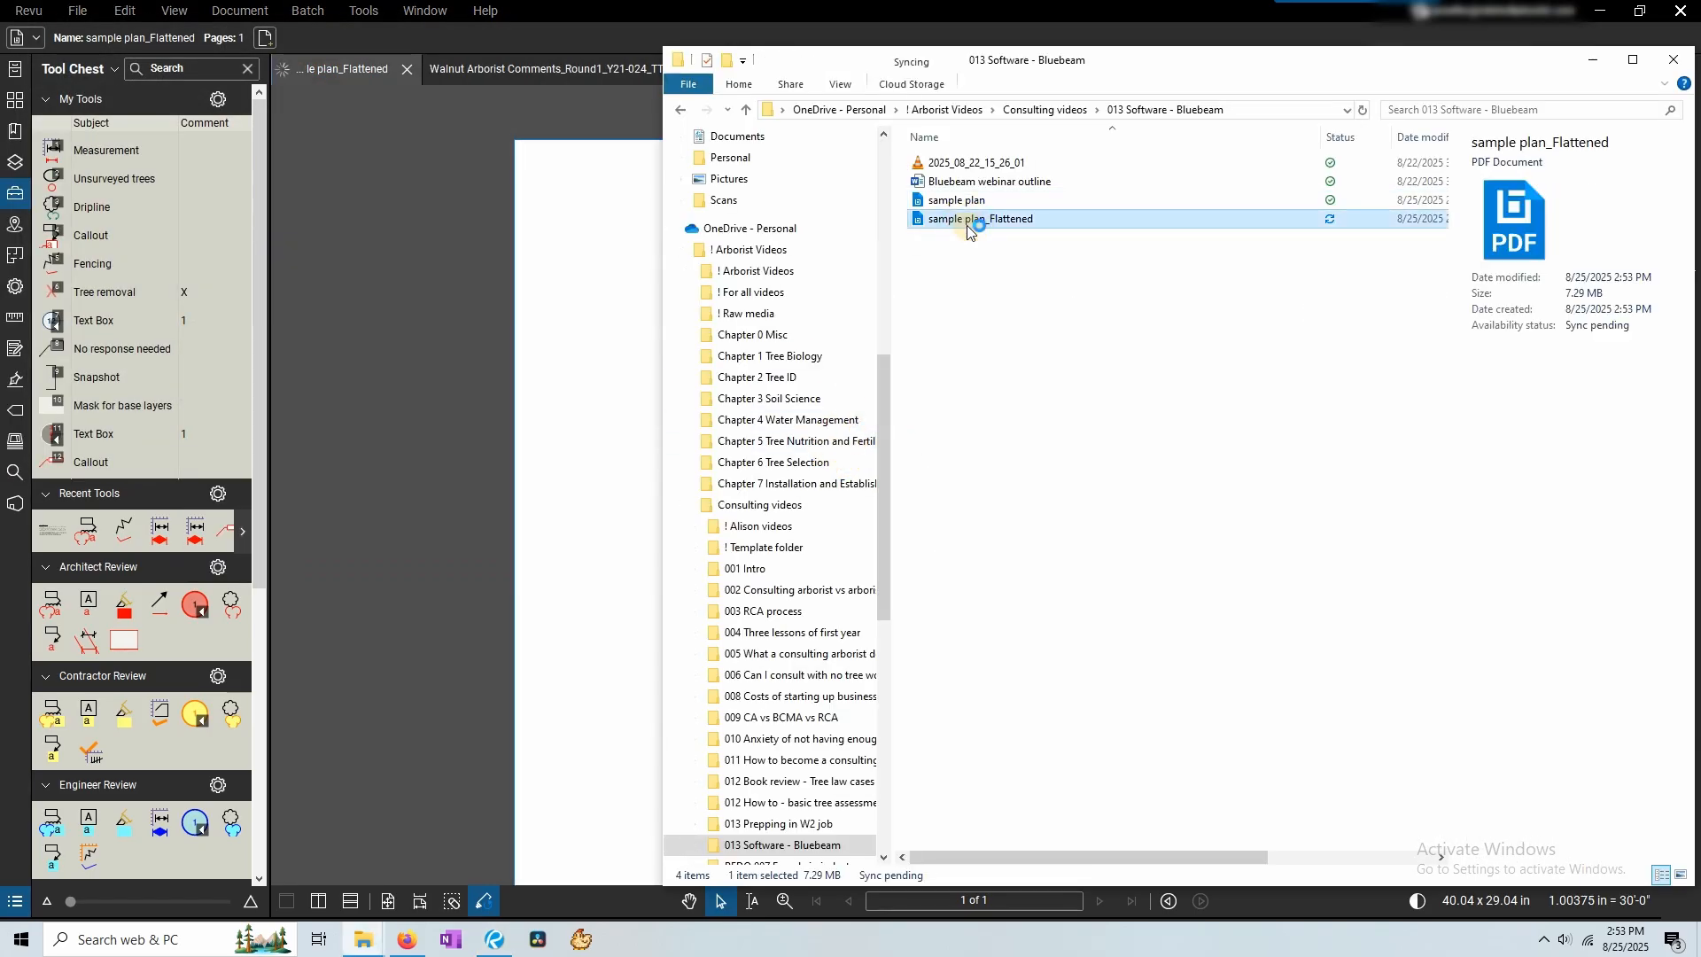
click(946, 7)
Examine the pasted excerpt and the protection fence around trees 351 and 352 in the flattened plan.
scroll(673, 287, up, 2)
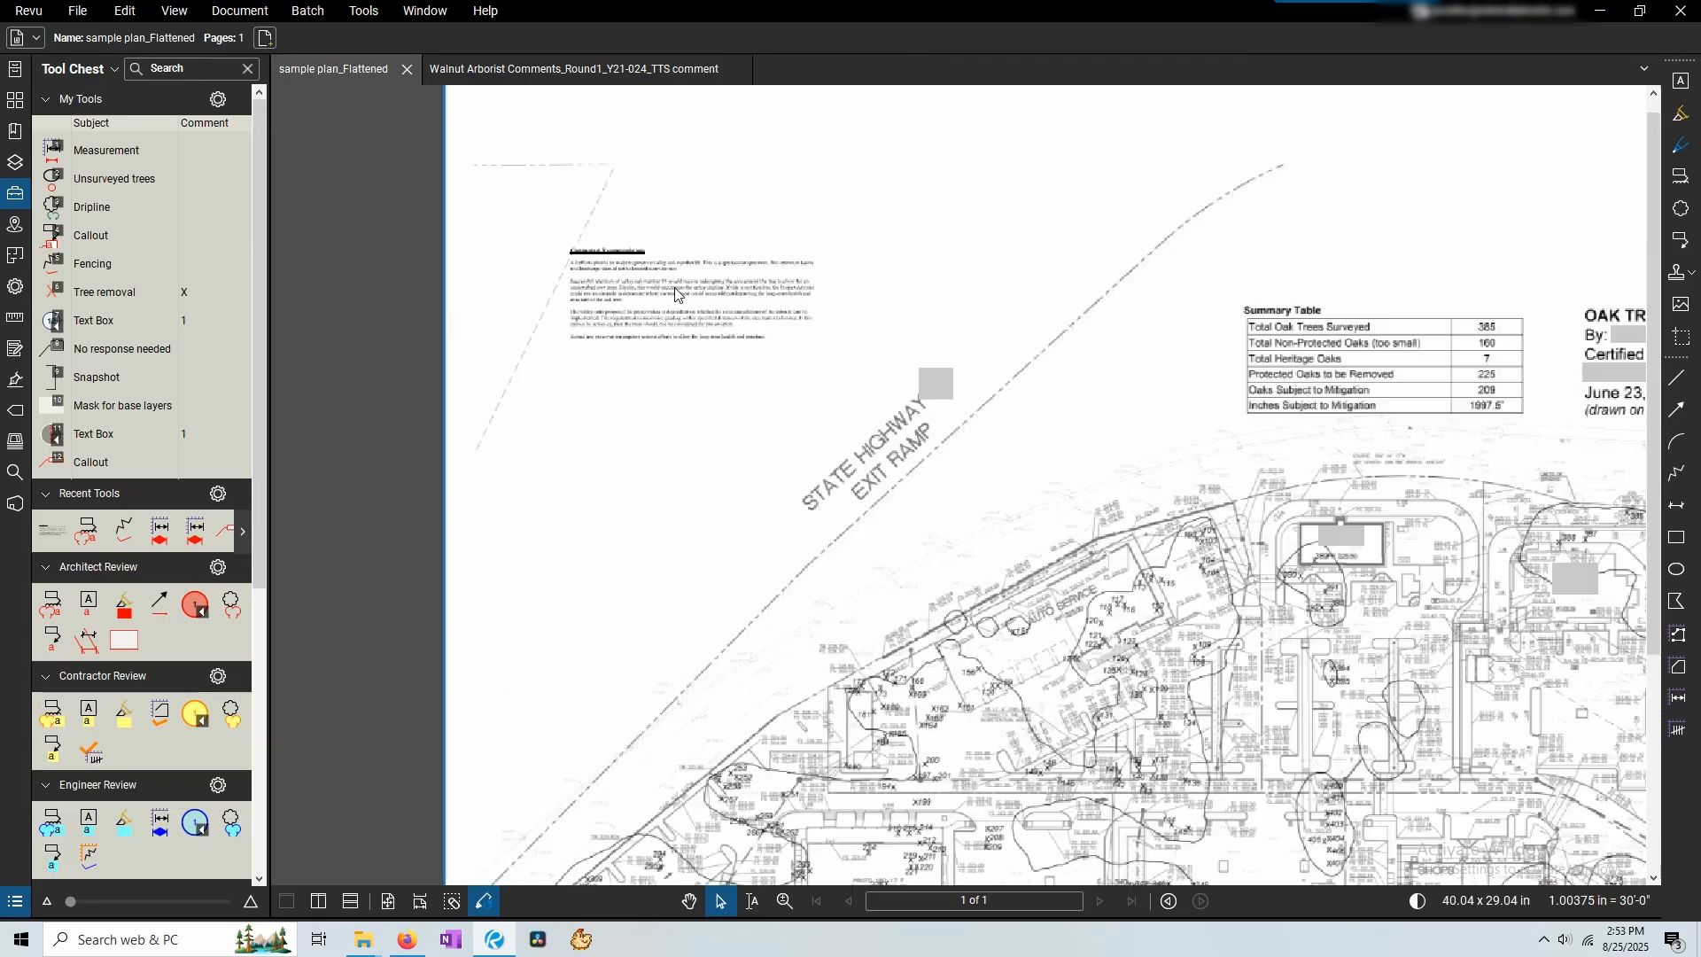
scroll(674, 287, down, 2)
scroll(1249, 613, up, 1)
scroll(1068, 853, up, 6)
scroll(1069, 852, up, 5)
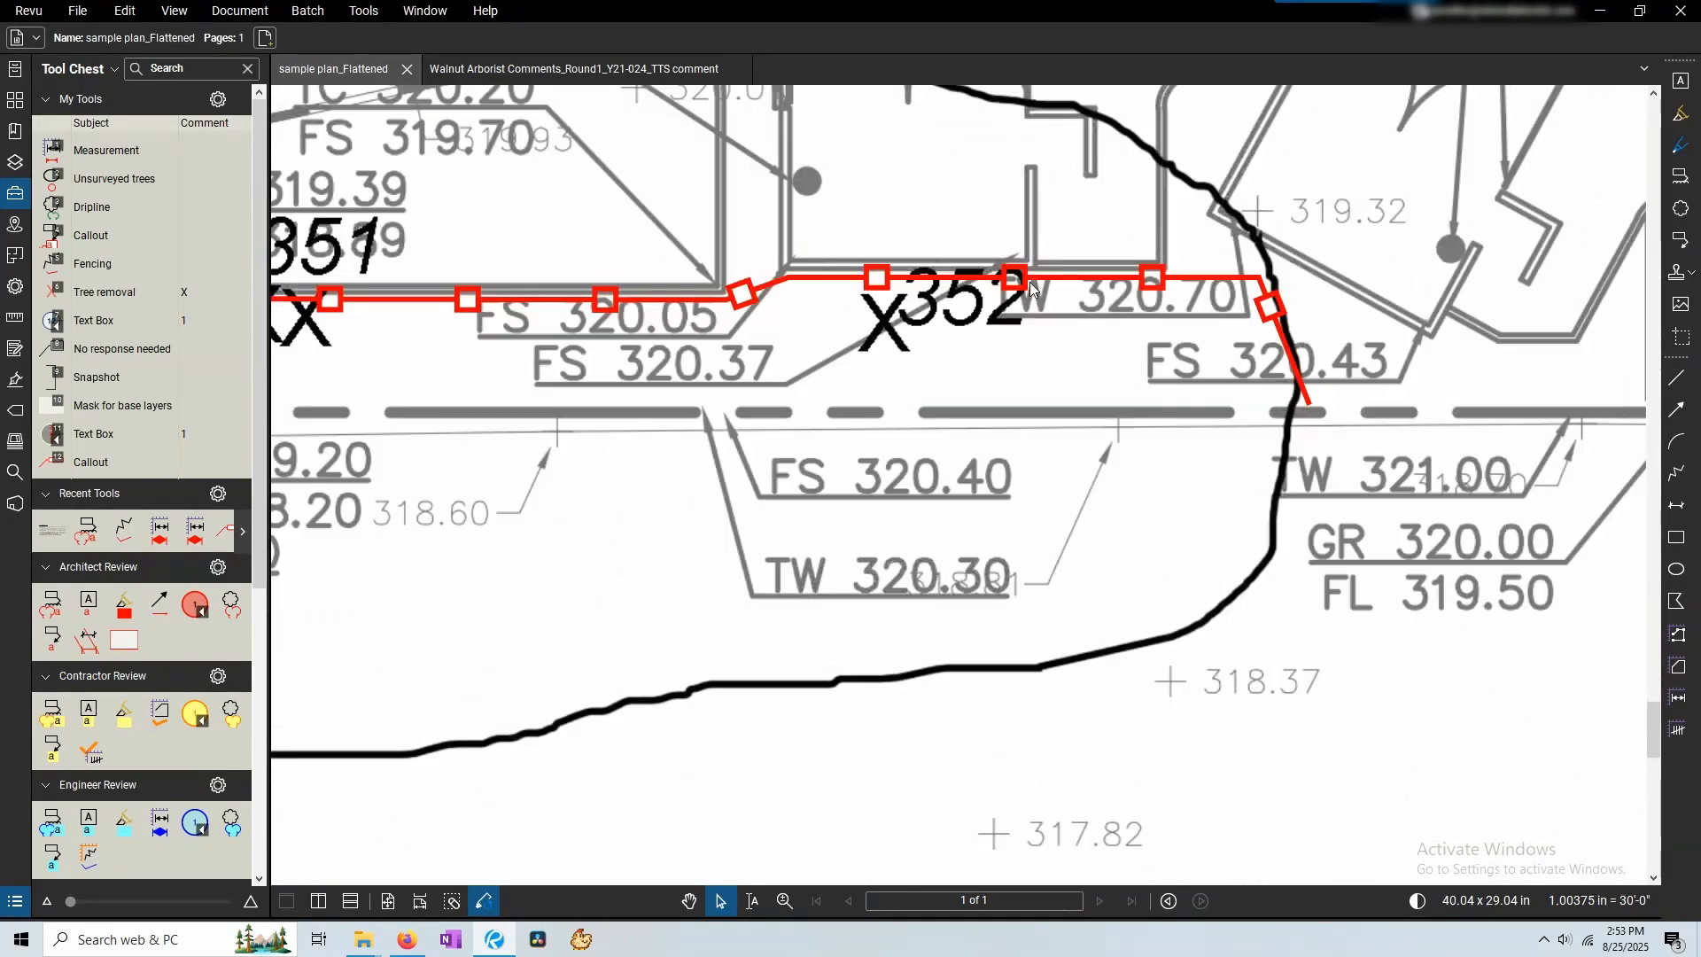